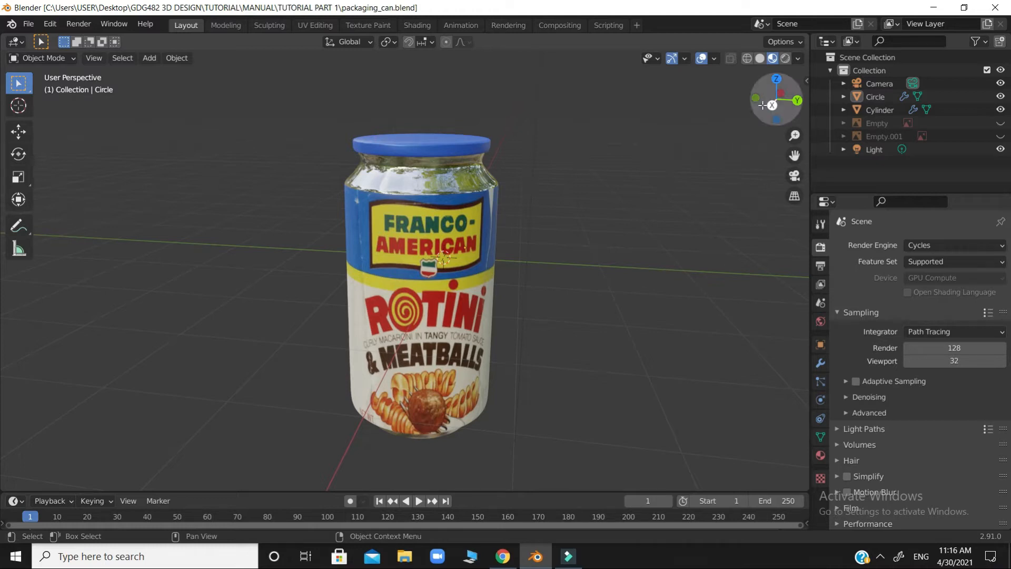
{"action": "mouse_move", "coordinate": [759, 103]}
{"action": "left_mouse_down"}
{"action": "mouse_move", "coordinate": [762, 92]}
{"action": "mouse_move", "coordinate": [781, 102]}
{"action": "mouse_move", "coordinate": [768, 91]}
{"action": "left_mouse_up"}
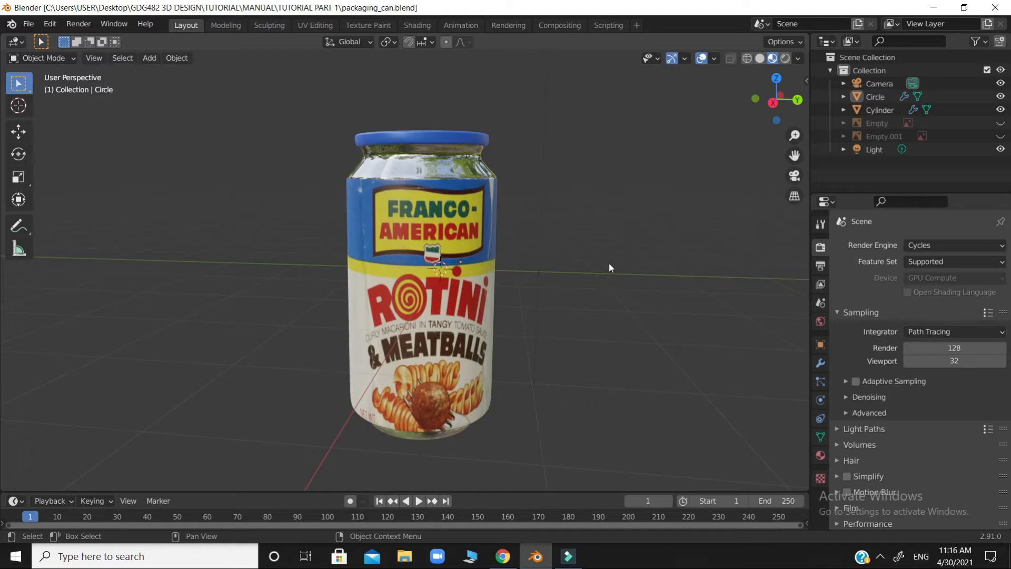
{"action": "left_click", "coordinate": [884, 557]}
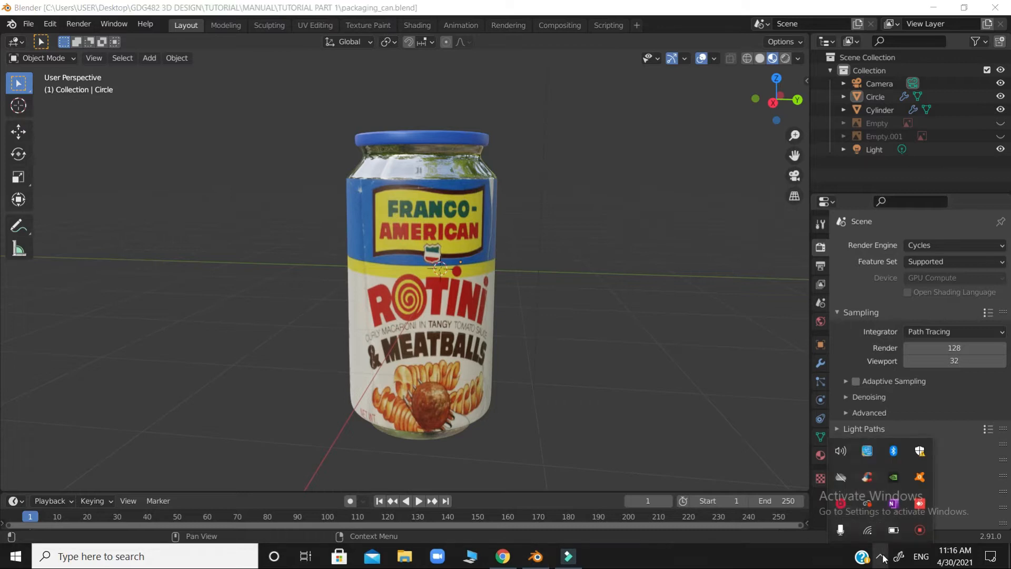
{"action": "left_click", "coordinate": [919, 529]}
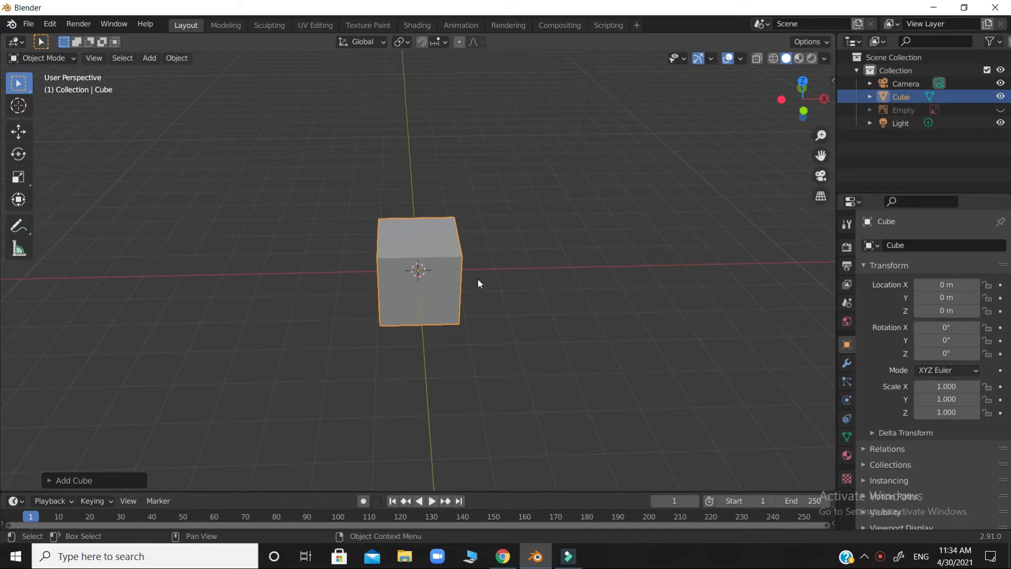
Step: Delete the default cube and switch to the front orthographic view
{"action": "key", "text": "Delete"}
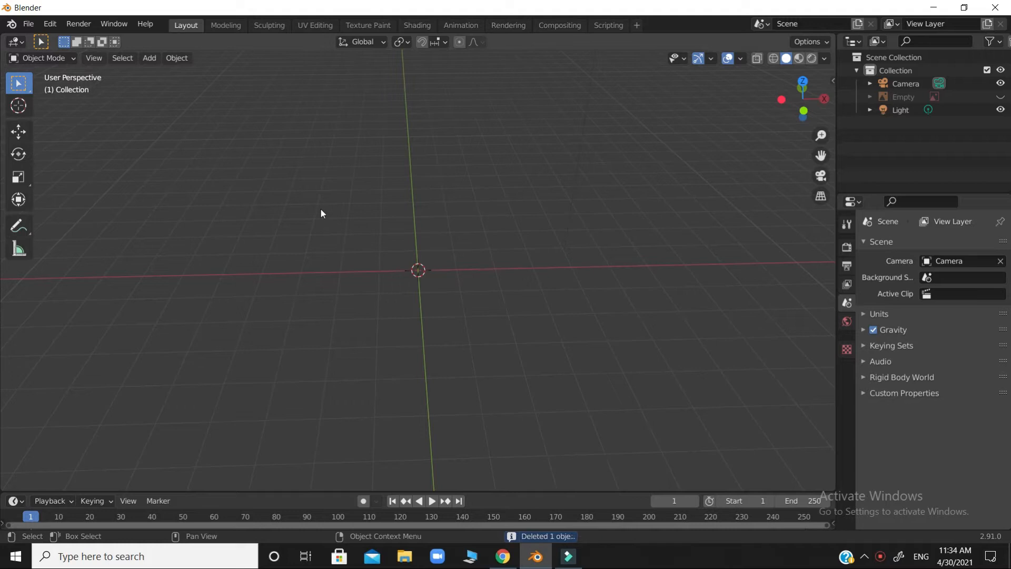
{"action": "key", "text": "KP_1"}
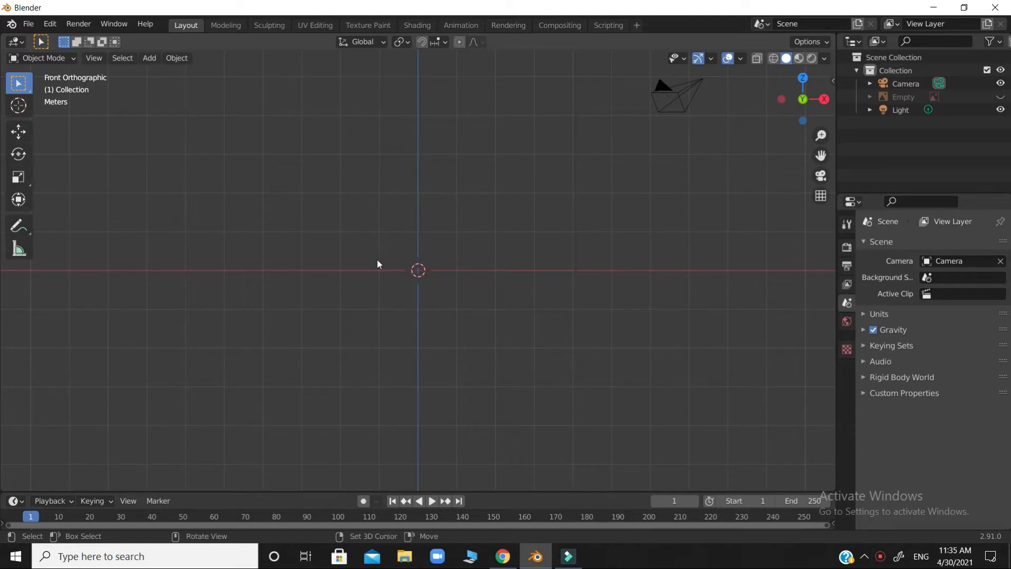
Step: Start adding a reference image and browse to the Desktop folder GDG482 3D DESIGN\TUTORIAL\MANUAL\TUTORIAL PART 1
{"action": "key", "text": "shift+a"}
{"action": "mouse_move", "coordinate": [361, 409]}
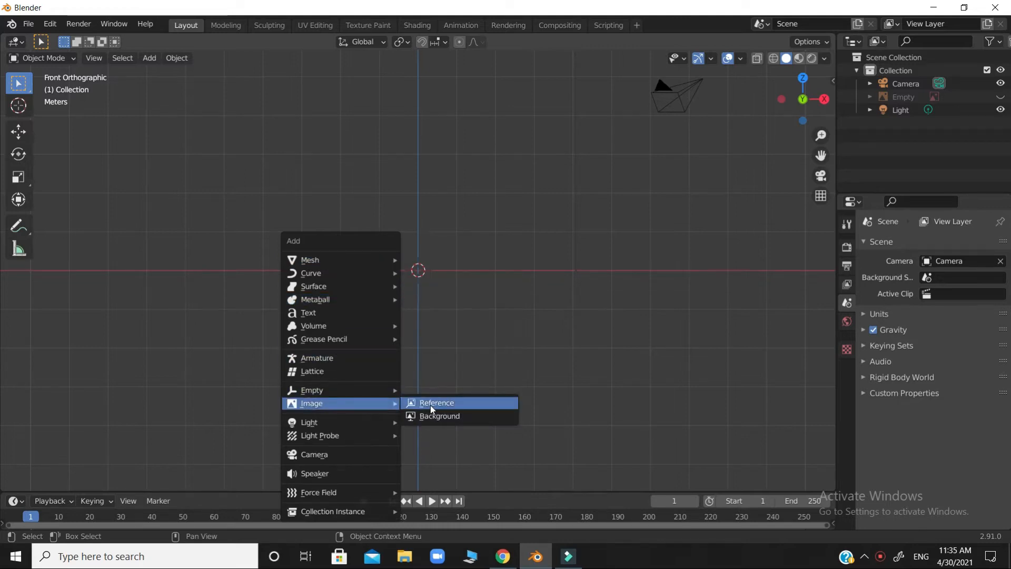
{"action": "left_click", "coordinate": [430, 403]}
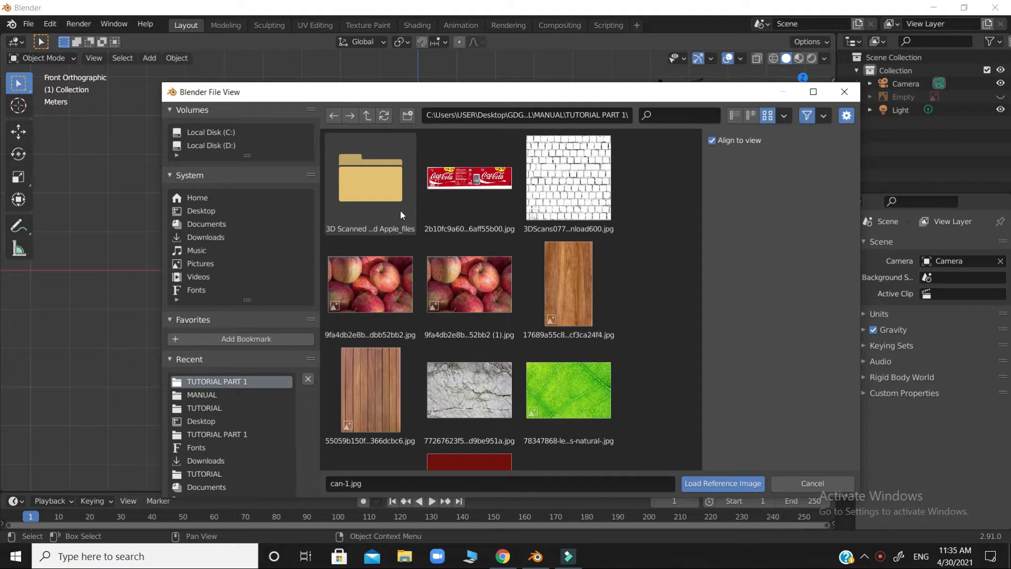
{"action": "left_click_drag", "start_coordinate": [503, 96], "coordinate": [460, 50]}
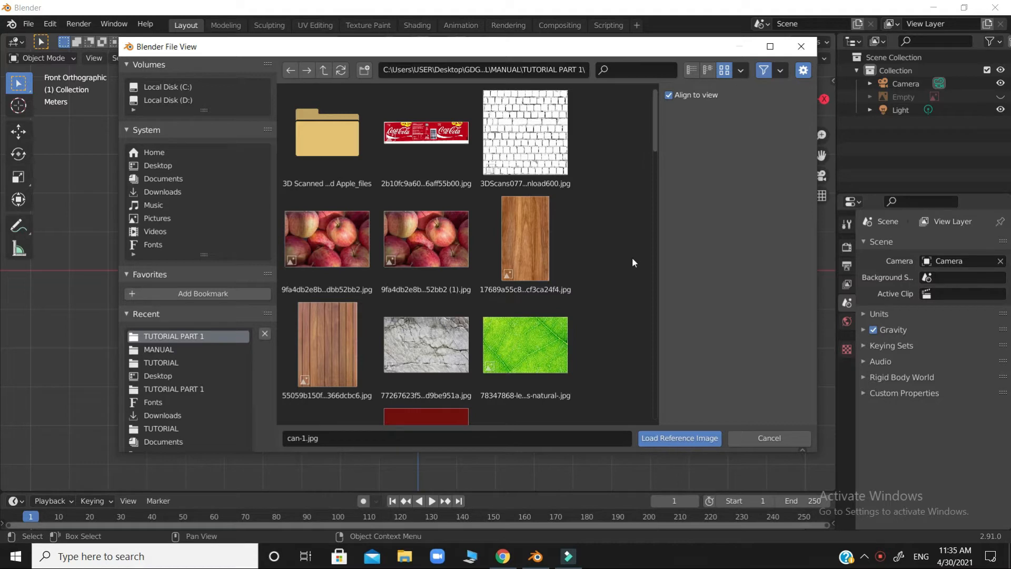
{"action": "scroll", "coordinate": [625, 285], "scroll_direction": "down", "scroll_amount": 2}
{"action": "scroll", "coordinate": [626, 285], "scroll_direction": "up", "scroll_amount": 2}
{"action": "left_click", "coordinate": [158, 167]}
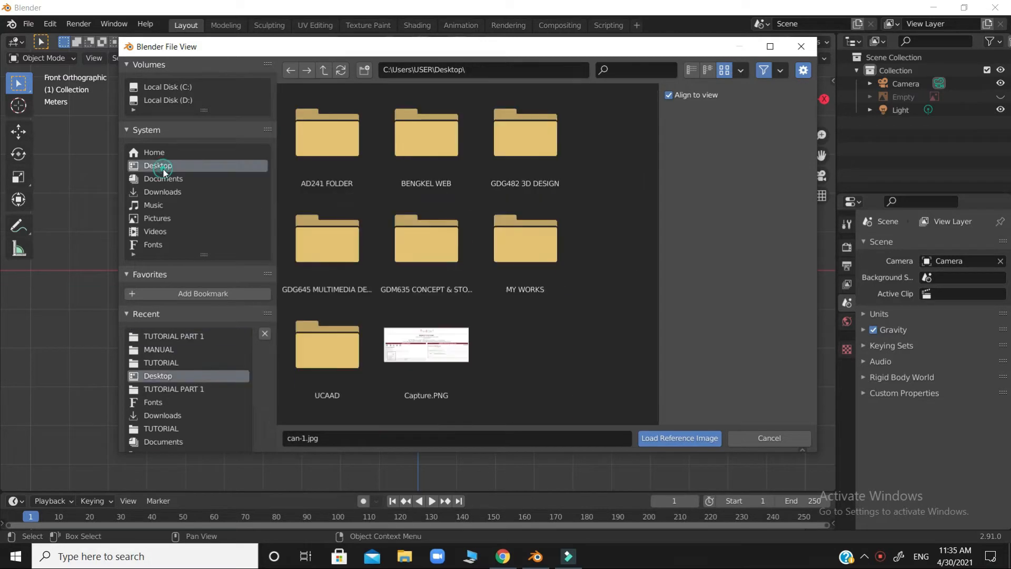
{"action": "double_click", "coordinate": [522, 171]}
{"action": "left_click", "coordinate": [497, 149]}
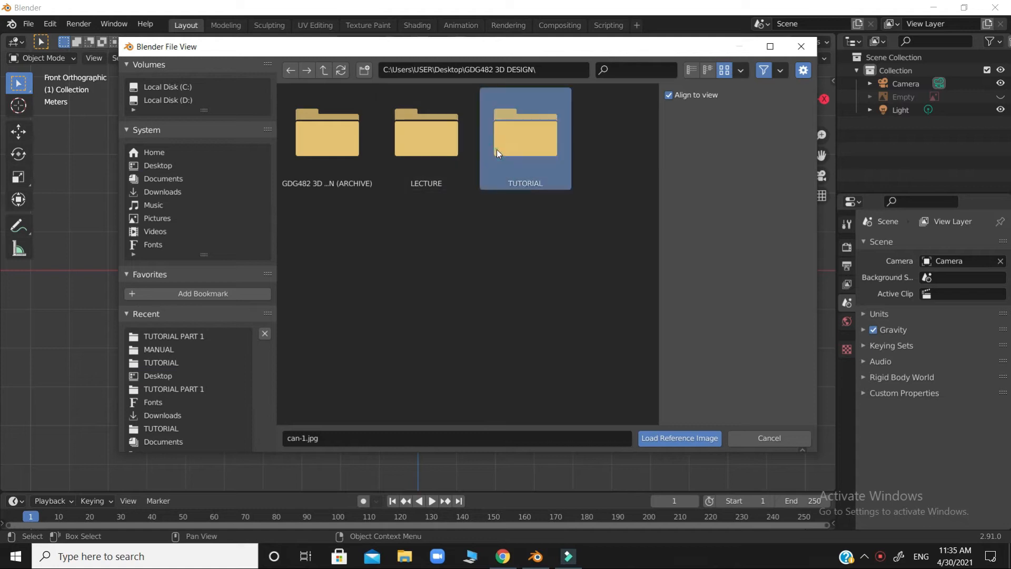
{"action": "double_click", "coordinate": [526, 152]}
{"action": "double_click", "coordinate": [424, 156]}
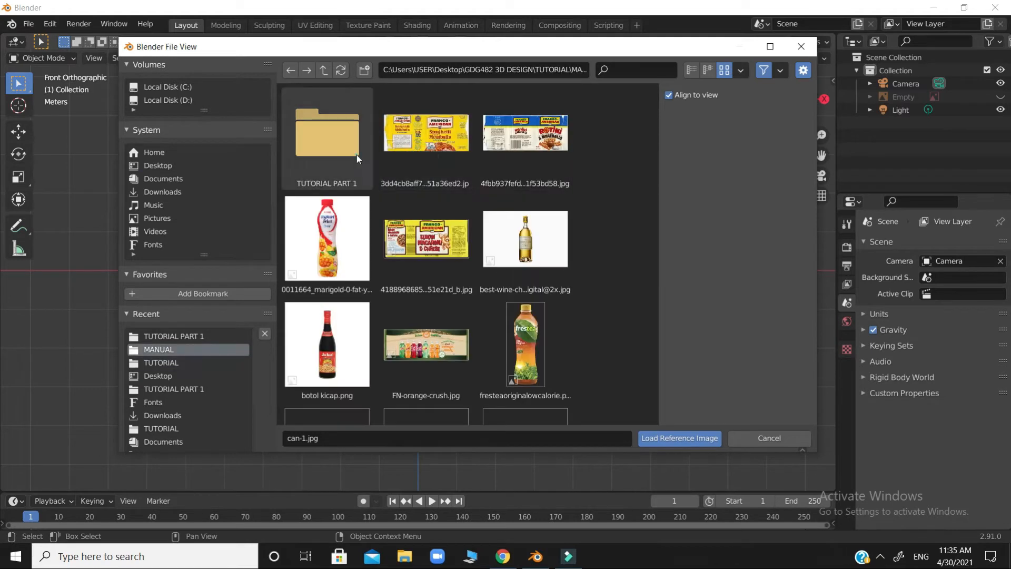
{"action": "double_click", "coordinate": [356, 155]}
Step: Load can-1.jpg as the reference image in the front view
{"action": "scroll", "coordinate": [504, 208], "scroll_direction": "down", "scroll_amount": 5}
{"action": "left_click", "coordinate": [554, 290]}
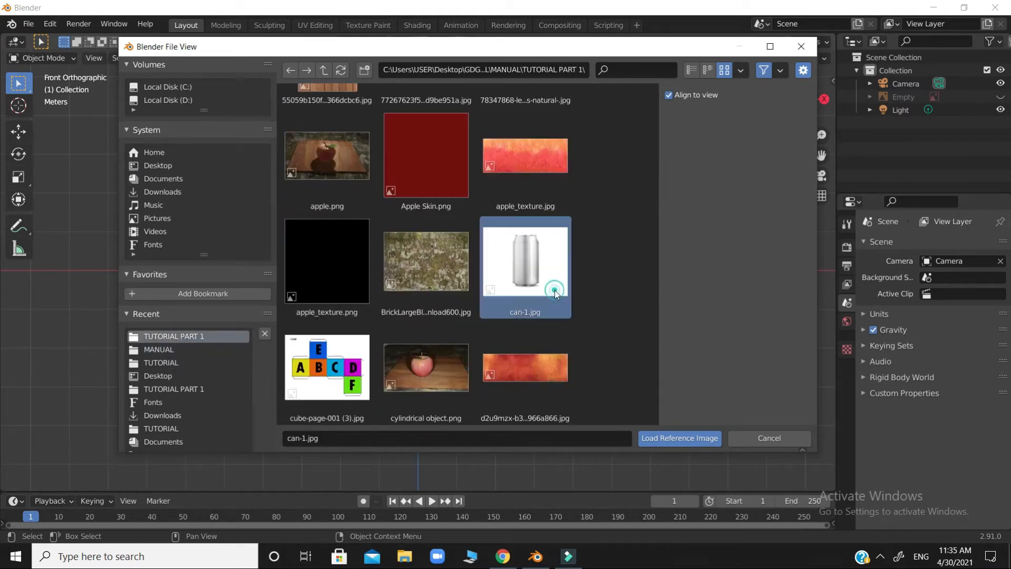
{"action": "left_click", "coordinate": [687, 438]}
{"action": "scroll", "coordinate": [507, 268], "scroll_direction": "up", "scroll_amount": 5}
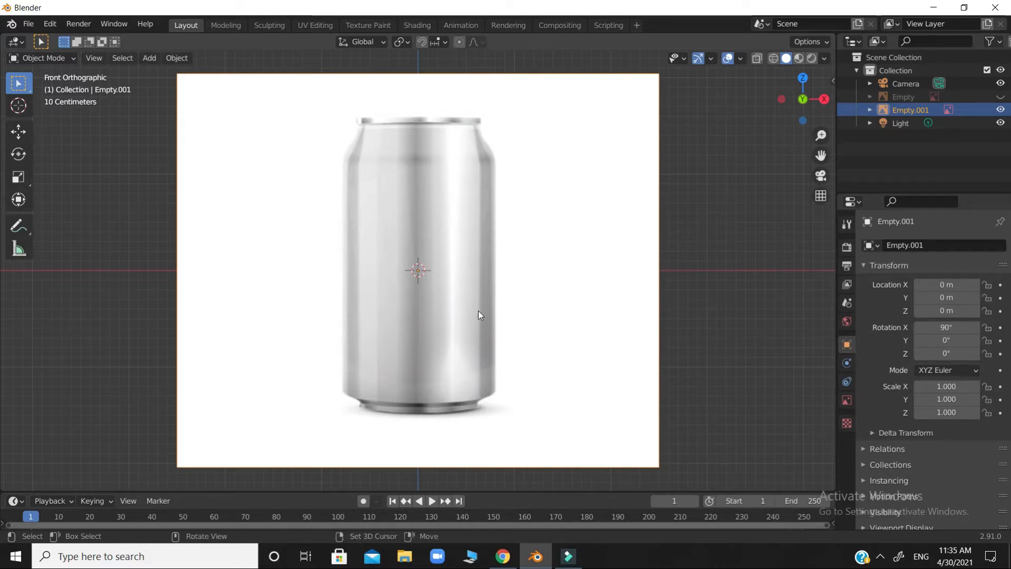
Step: Add a cylinder mesh over the can image and display the scene in wireframe
{"action": "key", "text": "shift+a"}
{"action": "mouse_move", "coordinate": [480, 166]}
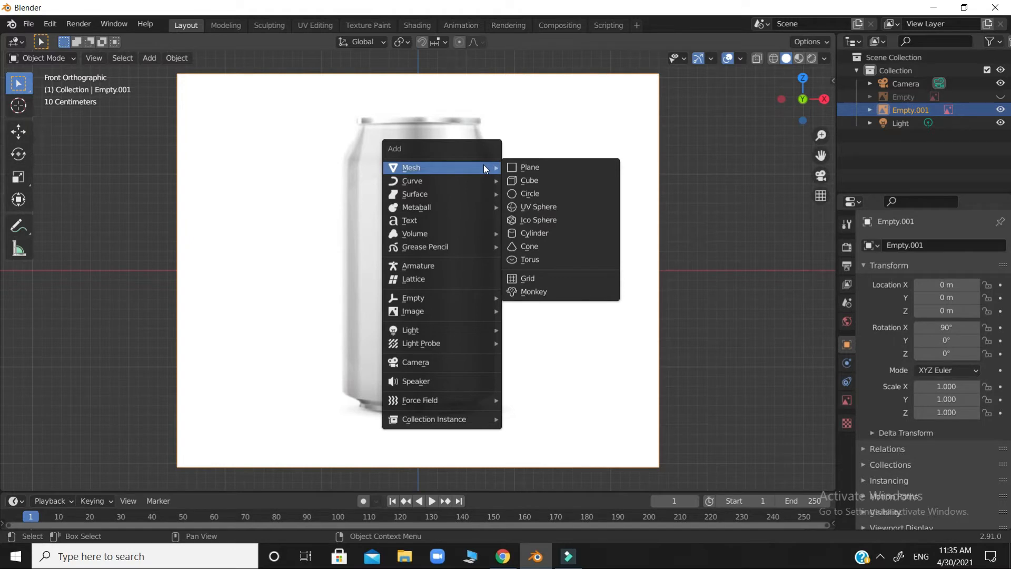
{"action": "left_click", "coordinate": [561, 238]}
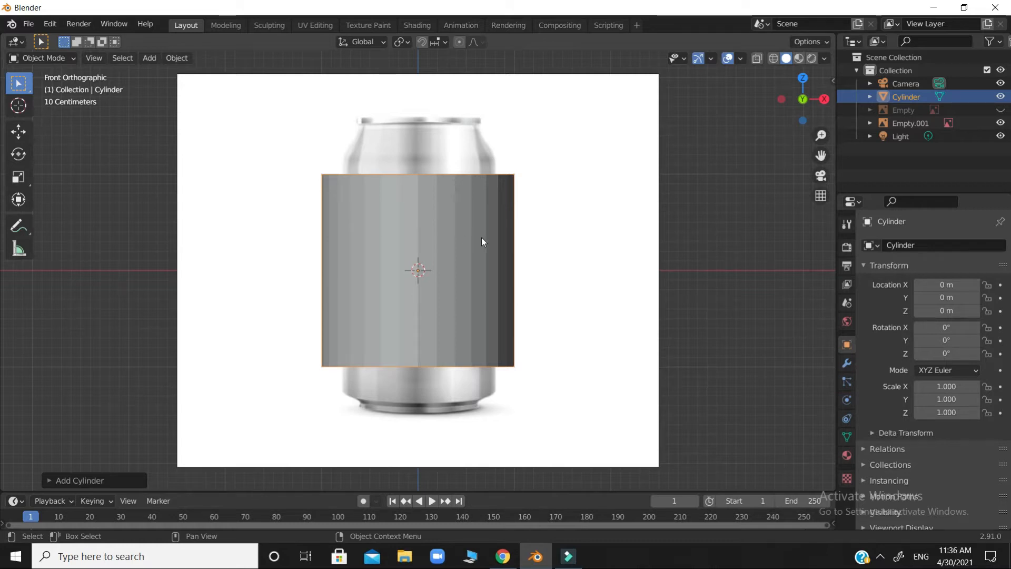
{"action": "left_click", "coordinate": [775, 60]}
{"action": "left_click_drag", "start_coordinate": [272, 171], "coordinate": [563, 381]}
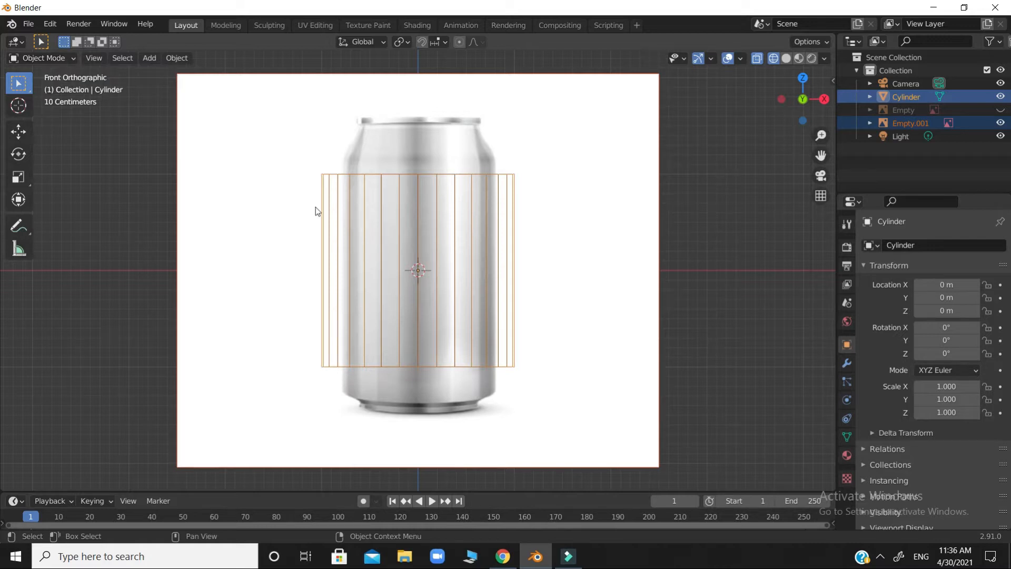
{"action": "left_click_drag", "start_coordinate": [278, 169], "coordinate": [600, 394]}
{"action": "key", "text": "s"}
{"action": "key", "text": "x"}
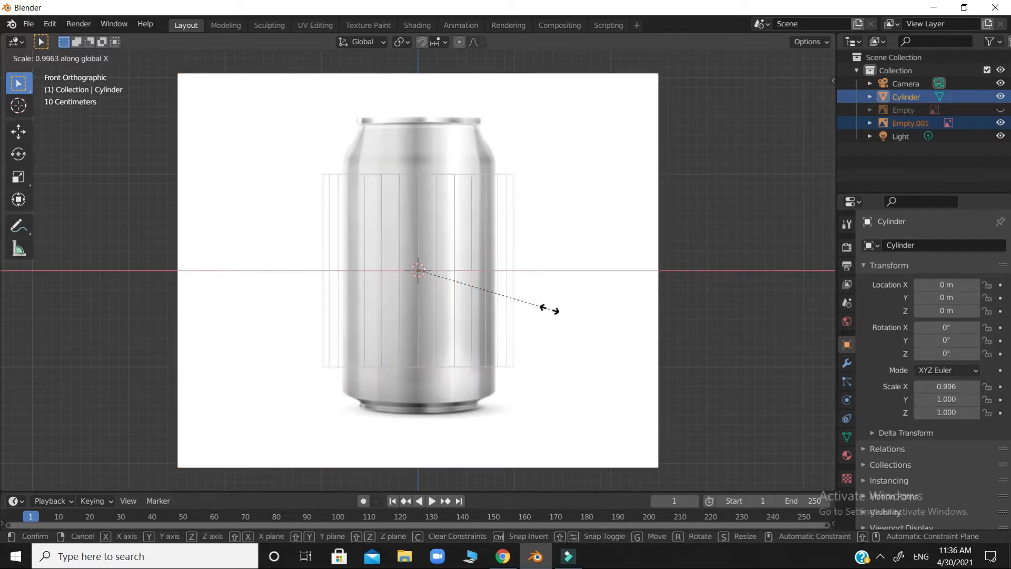
{"action": "right_click", "coordinate": [542, 309]}
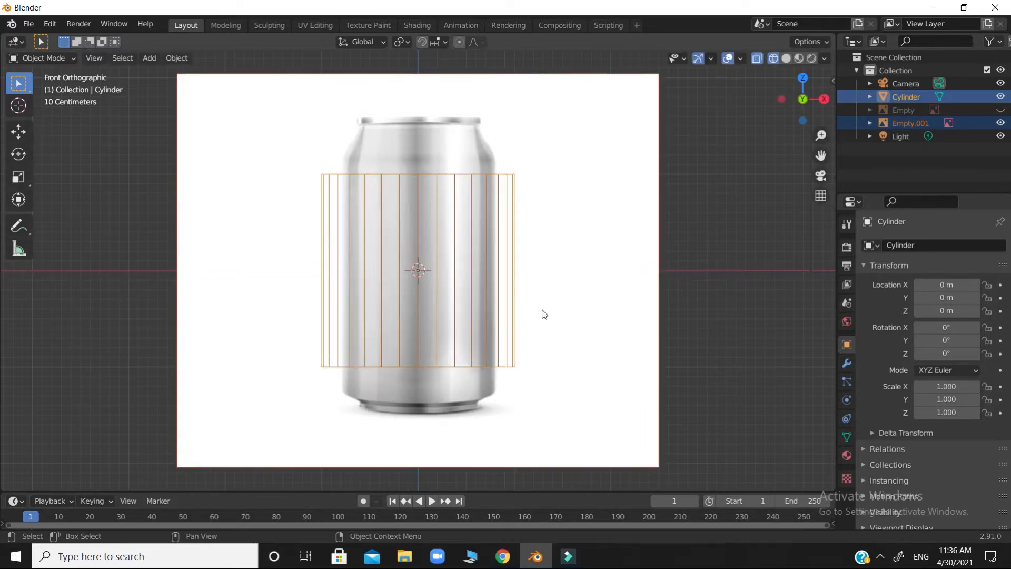
{"action": "left_click", "coordinate": [691, 320]}
{"action": "left_click", "coordinate": [517, 291]}
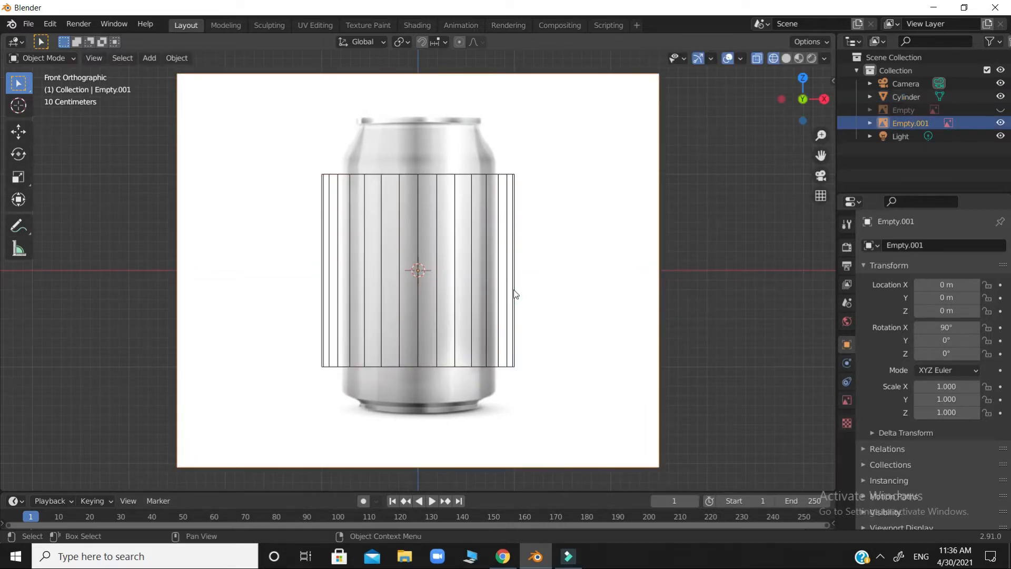
Step: Scale only the cylinder along X to about 0.803 to match the can's width in the reference image
{"action": "left_click", "coordinate": [515, 293]}
{"action": "key", "text": "s"}
{"action": "key", "text": "x"}
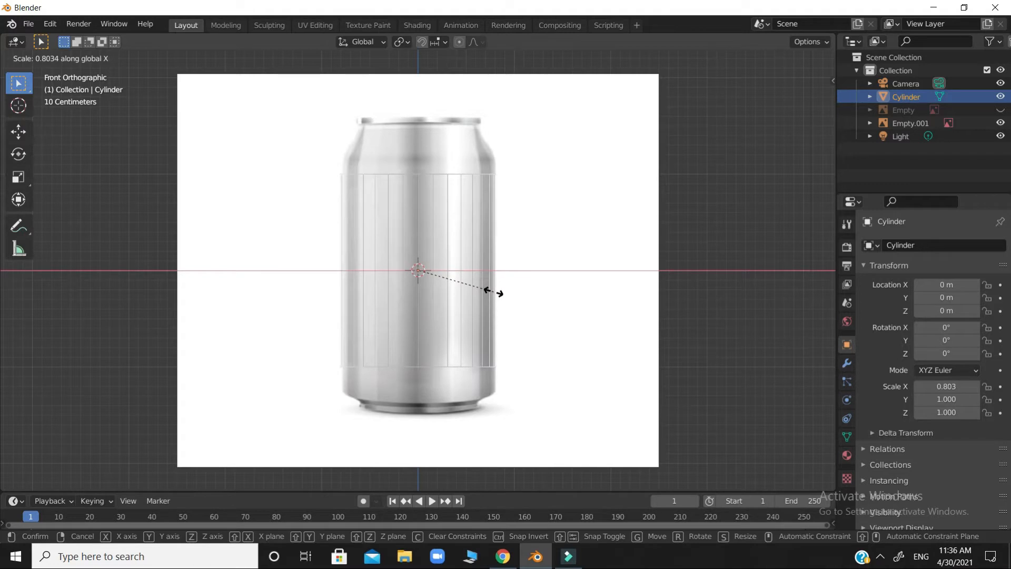
{"action": "left_click", "coordinate": [495, 292]}
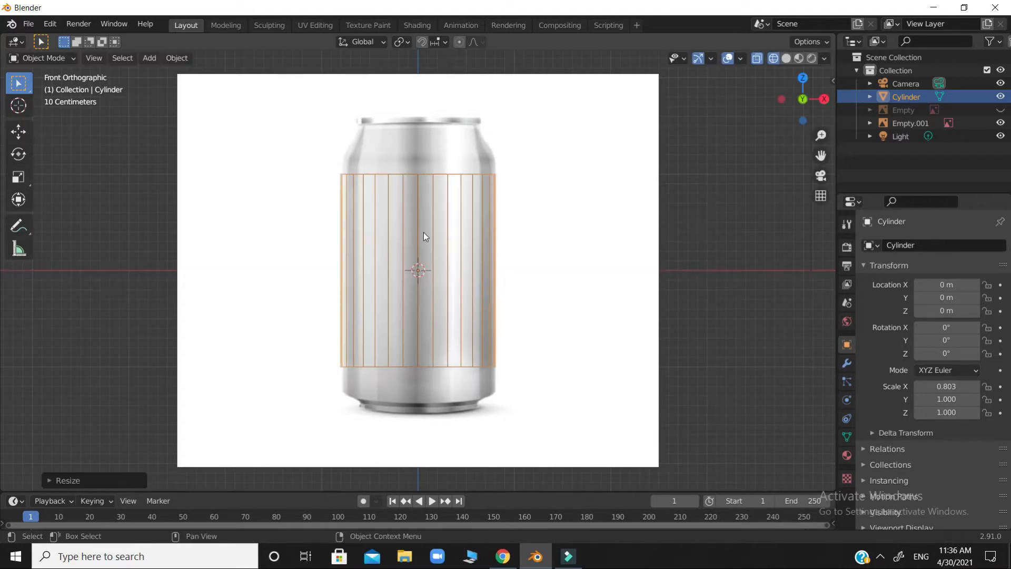
Step: Scale the cylinder along Z to about 1.55 to approximate the can's height
{"action": "key", "text": "s"}
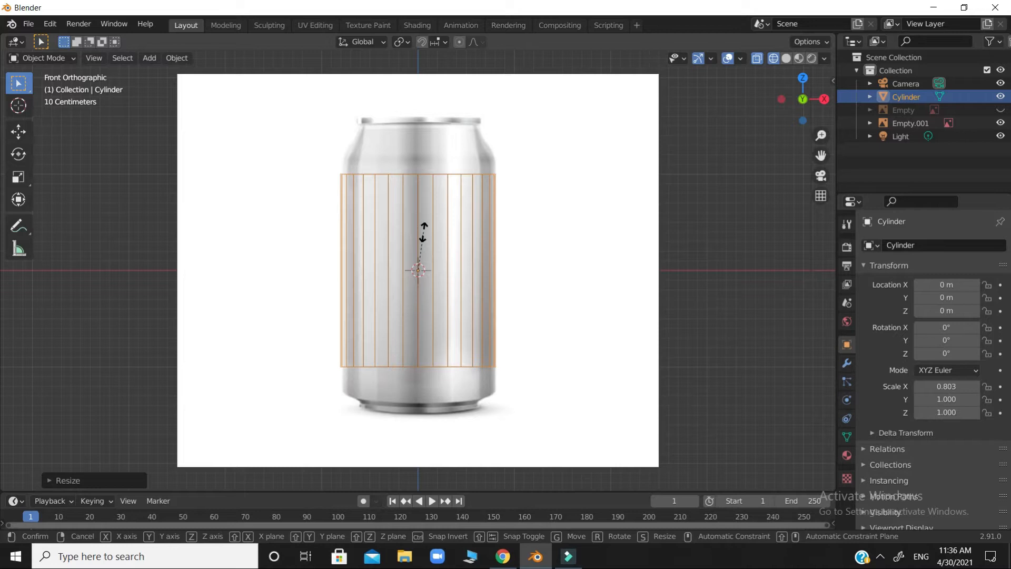
{"action": "key", "text": "z"}
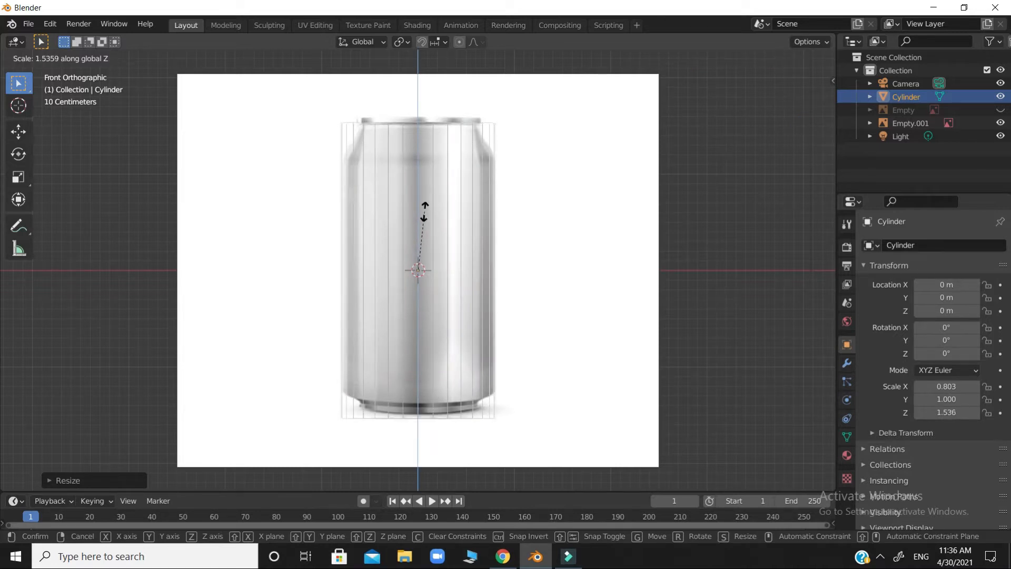
{"action": "left_click", "coordinate": [425, 213]}
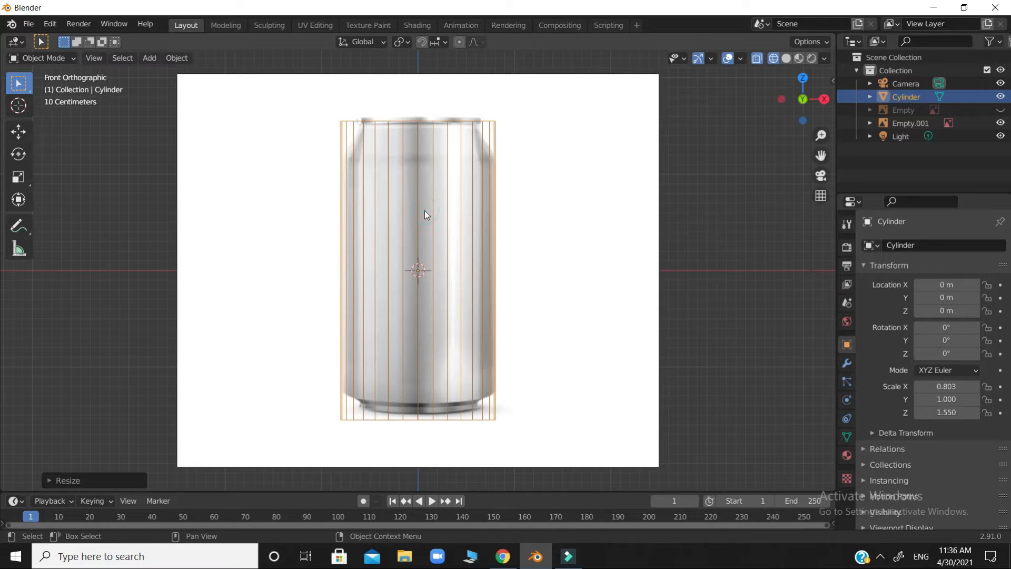
Step: Move the cylinder up about 0.044 m along Z and fine-tune its Z scale to about 1.543 to fit the can's top and bottom
{"action": "key", "text": "g"}
{"action": "key", "text": "z"}
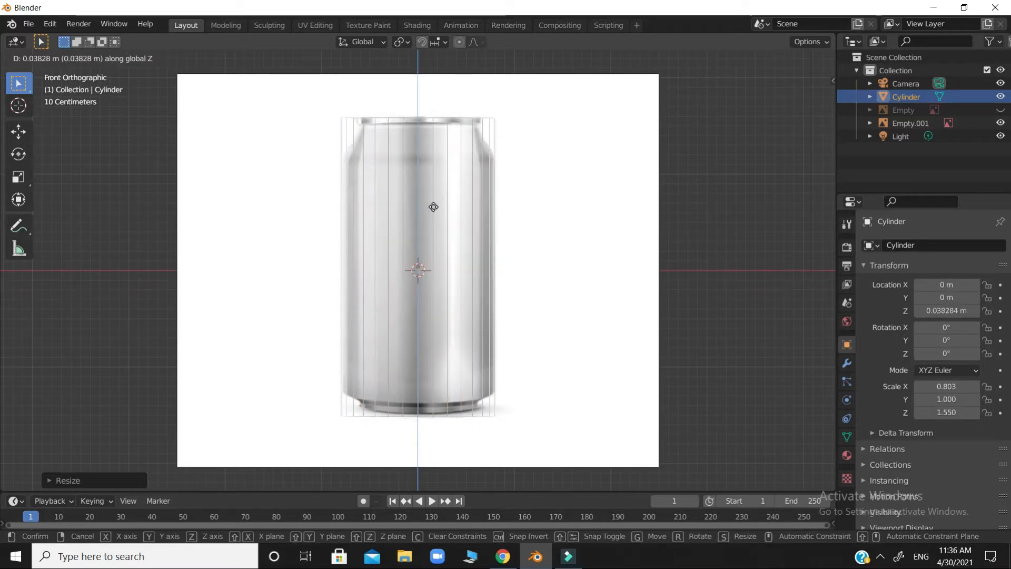
{"action": "left_click", "coordinate": [436, 209]}
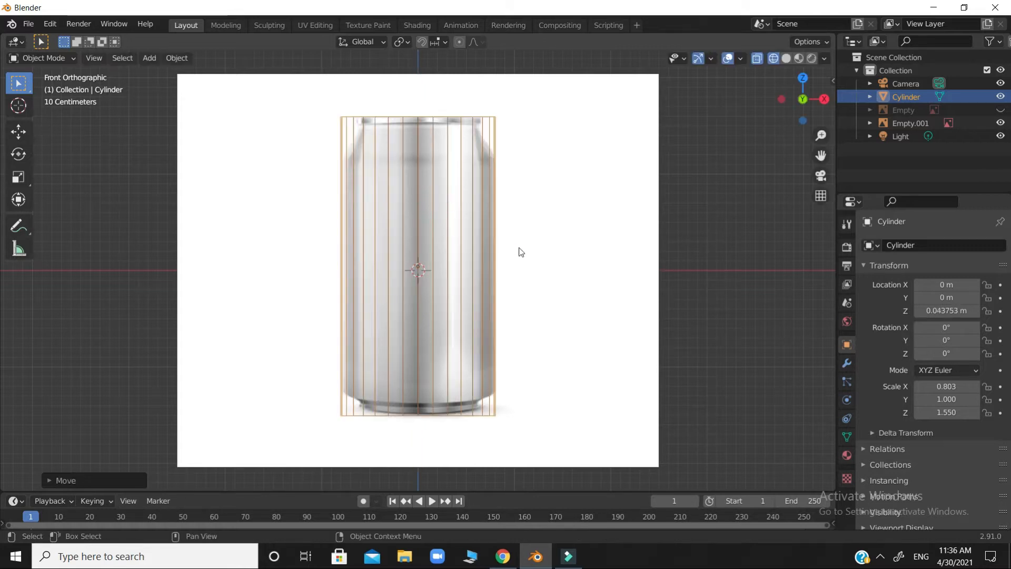
{"action": "key", "text": "s"}
{"action": "key", "text": "z"}
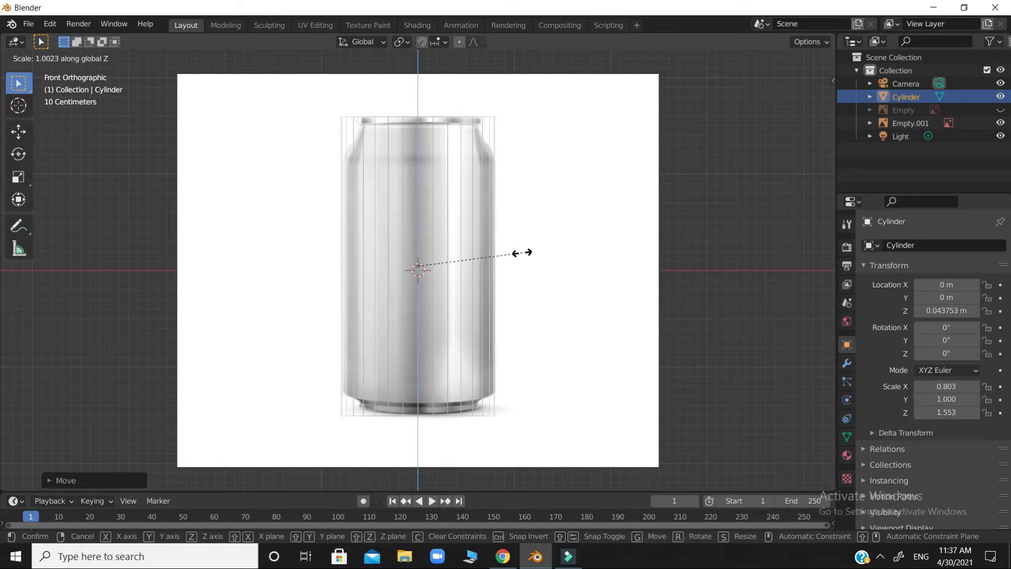
{"action": "left_click", "coordinate": [521, 255]}
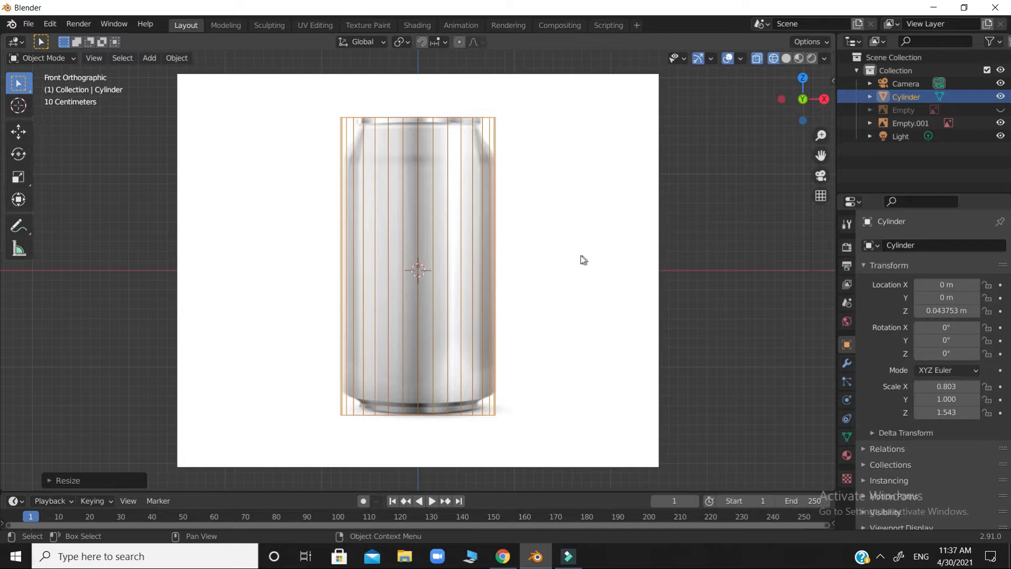
Step: In Edit Mode, select the cylinder's top vertices and add a horizontal loop cut just below the top edge, at the can's rim
{"action": "key", "text": "Tab"}
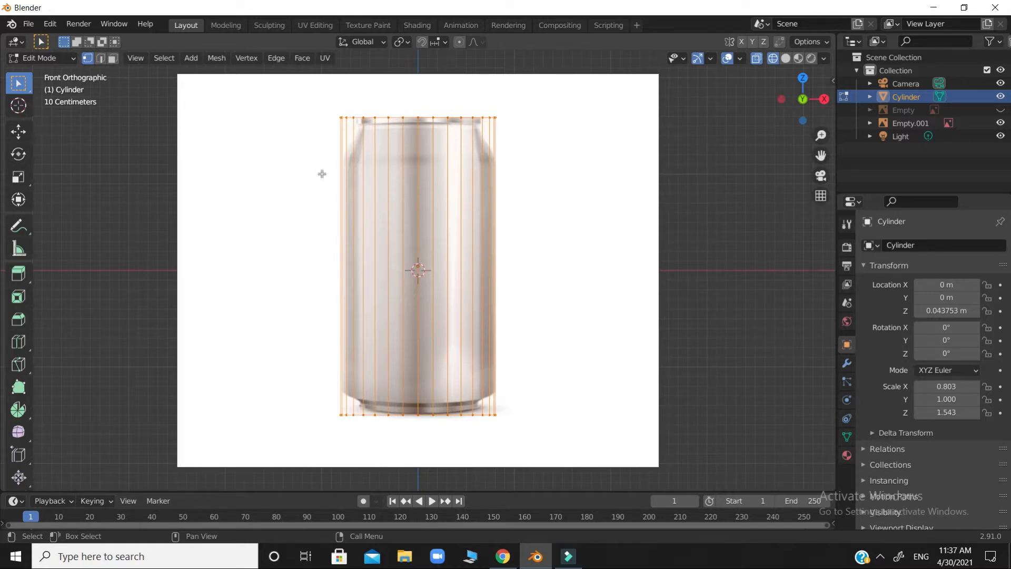
{"action": "left_click", "coordinate": [317, 119]}
{"action": "left_click_drag", "start_coordinate": [307, 90], "coordinate": [570, 120]}
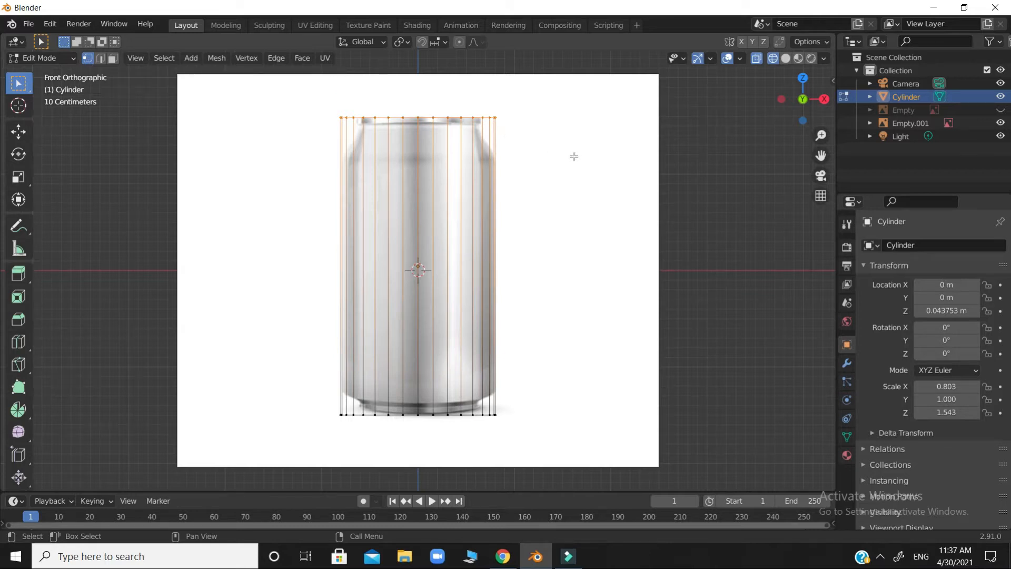
{"action": "key", "text": "ctrl+r"}
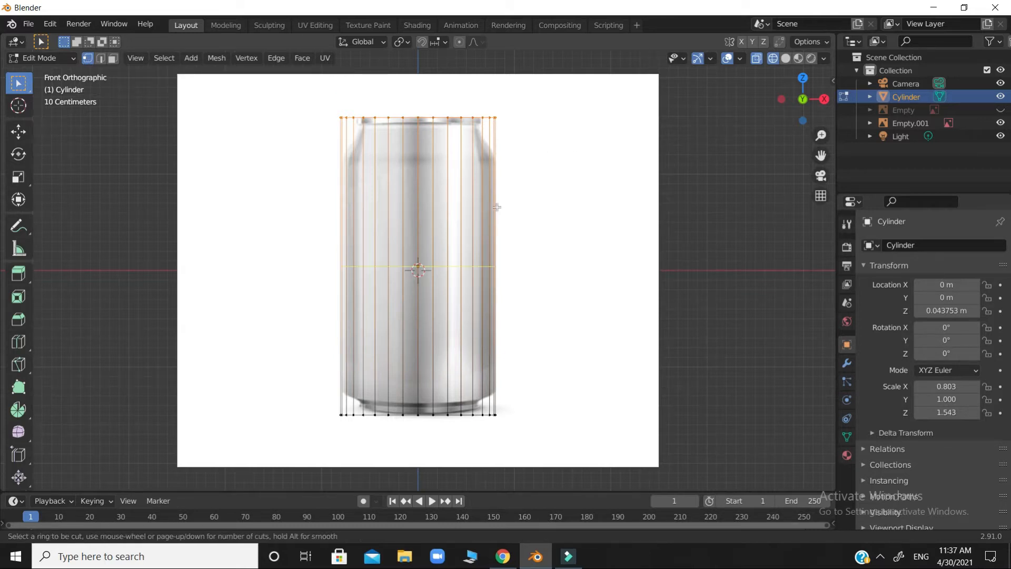
{"action": "left_click", "coordinate": [475, 204]}
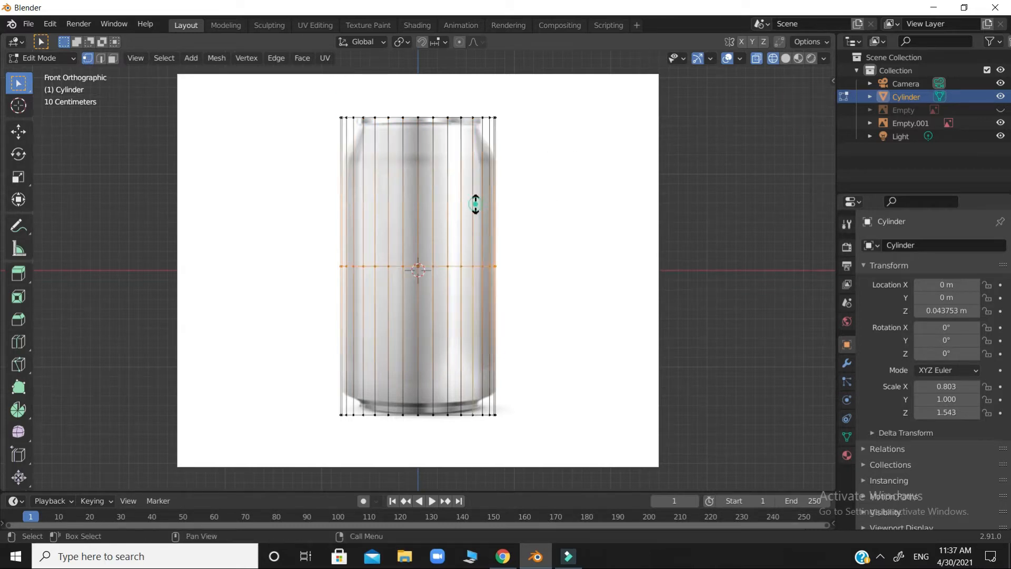
{"action": "left_click", "coordinate": [482, 62]}
Step: Add two horizontal loop cuts below the rim cut, one at the can's neck and one at the shoulder
{"action": "key", "text": "ctrl+r"}
{"action": "left_click", "coordinate": [464, 230]}
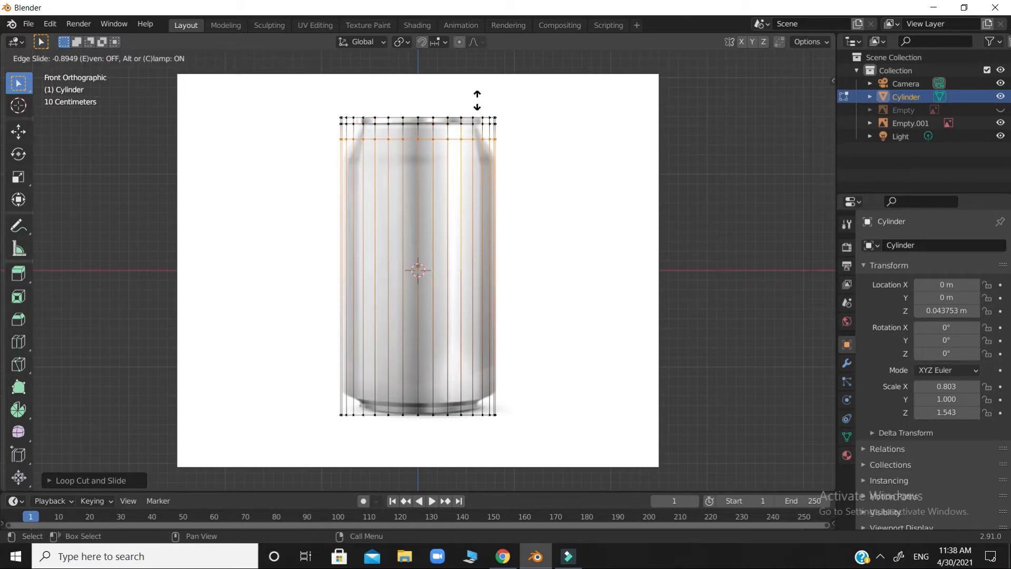
{"action": "left_click", "coordinate": [477, 100]}
{"action": "key", "text": "ctrl+r"}
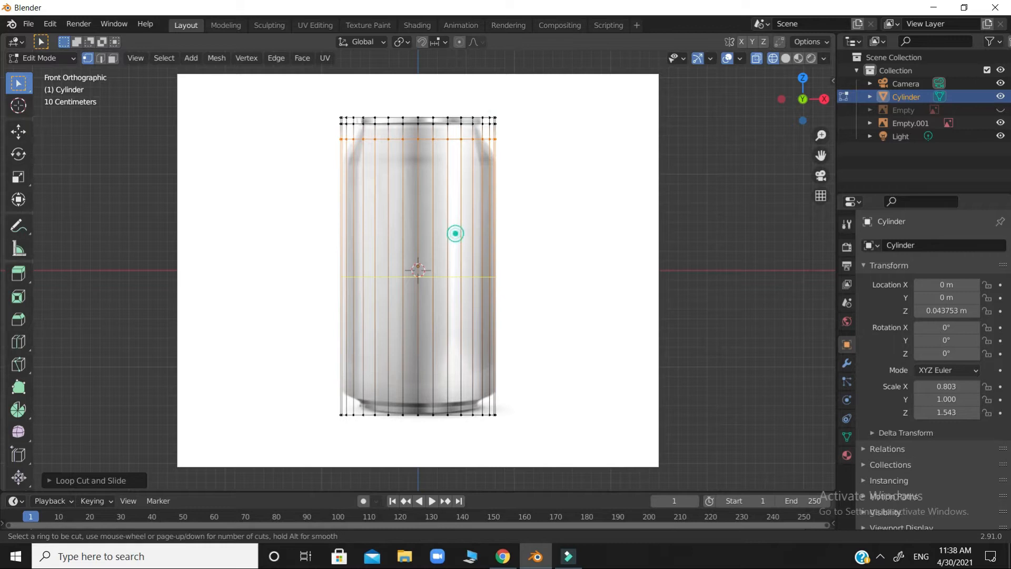
{"action": "left_click", "coordinate": [455, 232]}
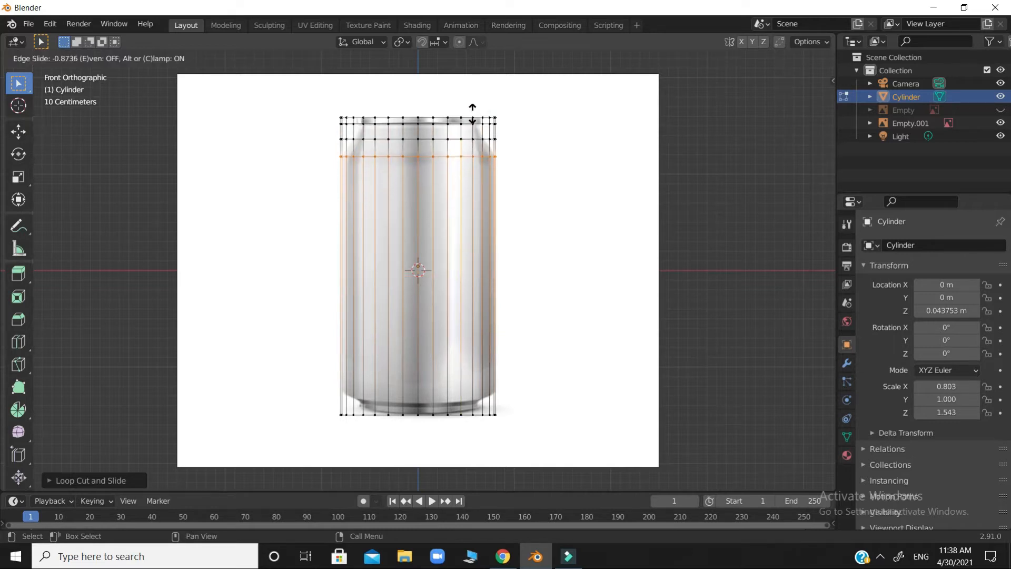
{"action": "left_click", "coordinate": [472, 112]}
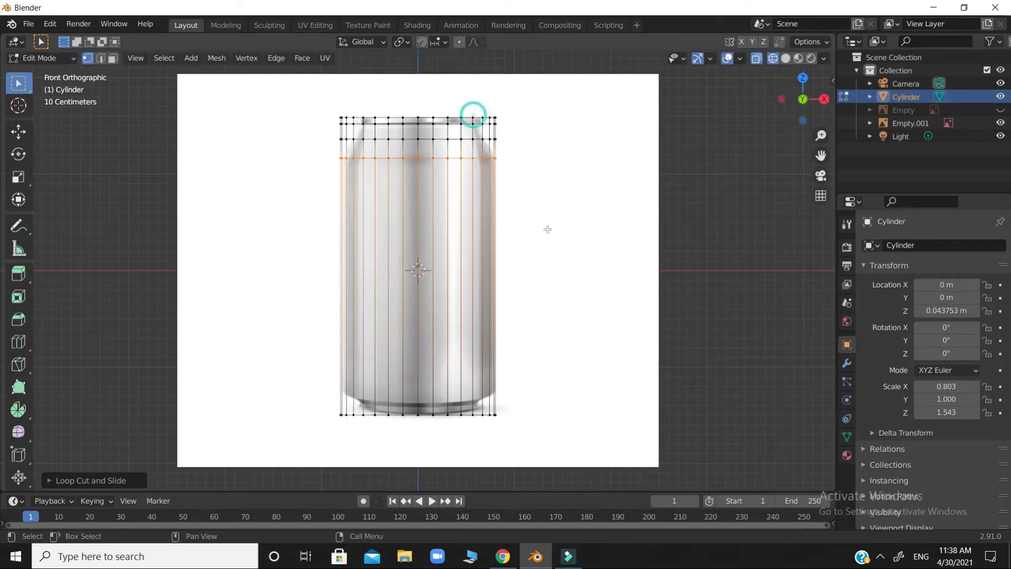
{"action": "left_click", "coordinate": [556, 252]}
Step: Add two horizontal loop cuts near the cylinder's base, one just above the bottom edge and one where the can's lower taper starts
{"action": "left_click_drag", "start_coordinate": [319, 402], "coordinate": [526, 438]}
{"action": "key", "text": "ctrl+r"}
{"action": "left_click", "coordinate": [469, 350]}
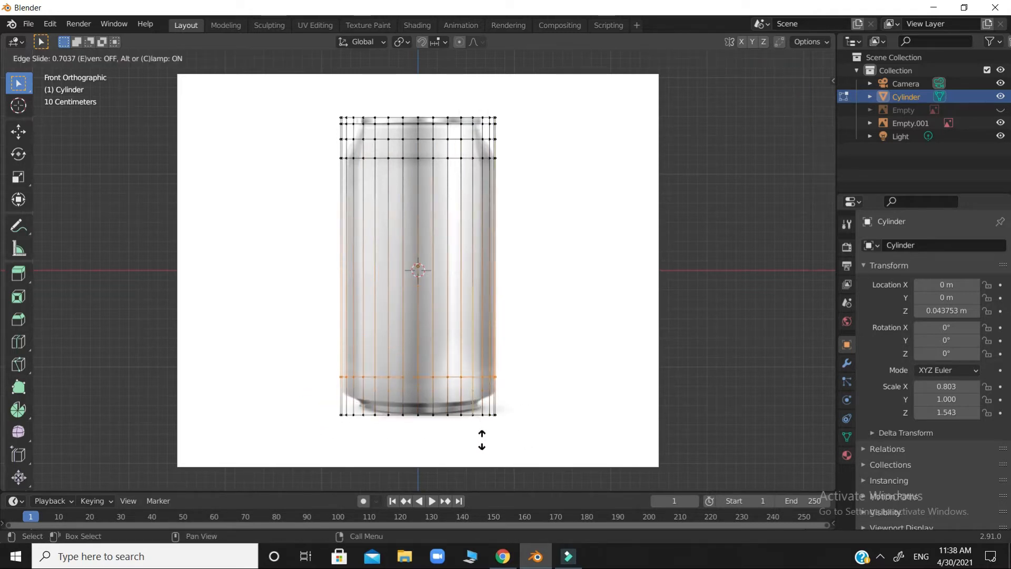
{"action": "left_click", "coordinate": [486, 468]}
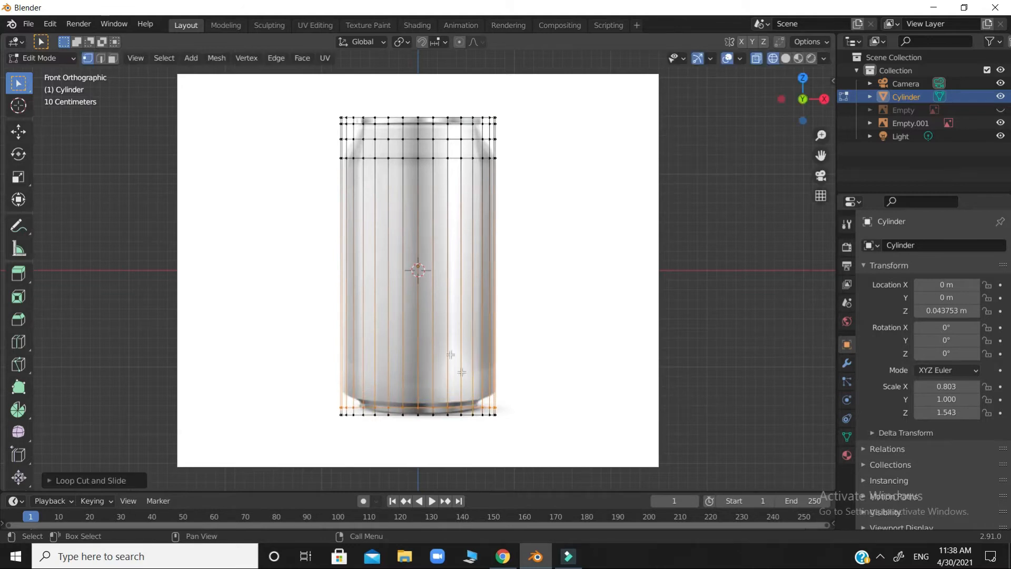
{"action": "key", "text": "ctrl+r"}
{"action": "left_click", "coordinate": [448, 346]}
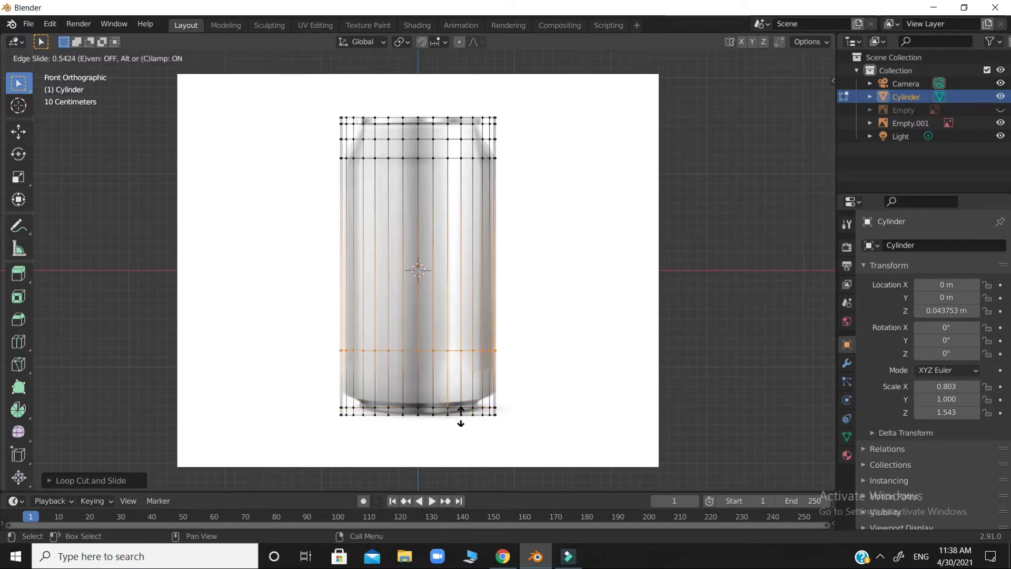
{"action": "left_click", "coordinate": [469, 455]}
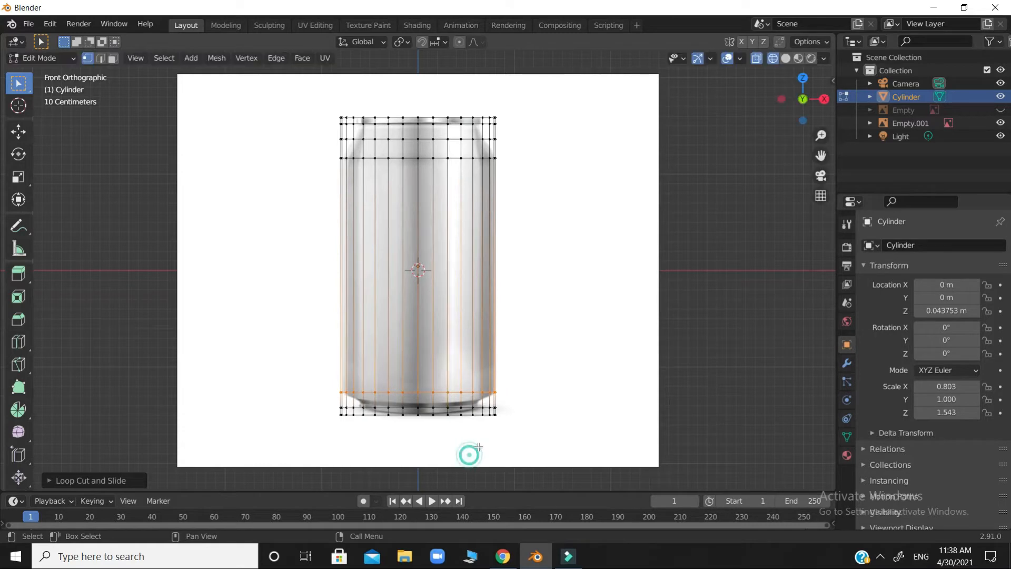
{"action": "left_click", "coordinate": [579, 379]}
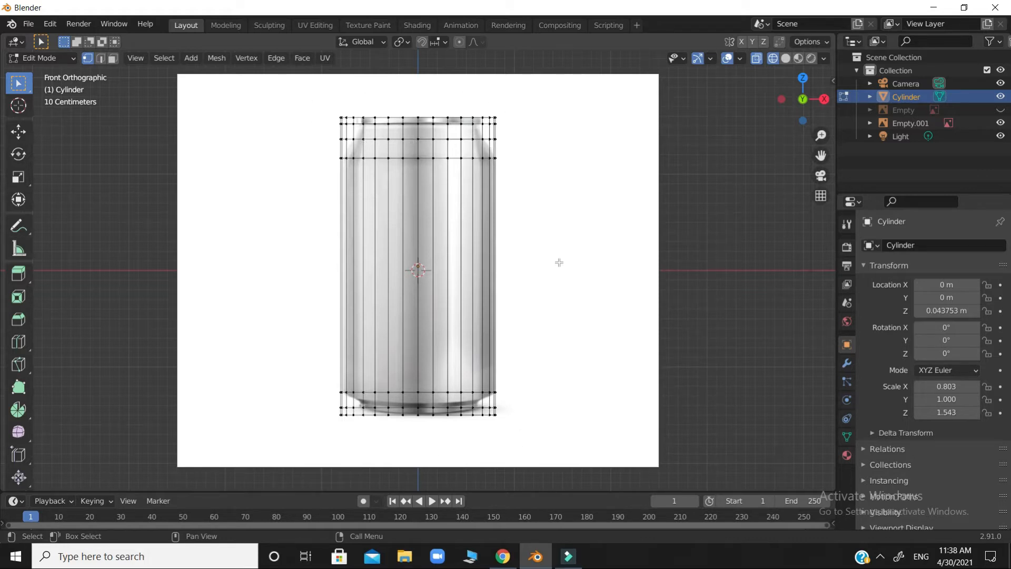
Step: Scale the top three vertex rings down to about 0.8 to form the can's narrowed neck
{"action": "left_click_drag", "start_coordinate": [297, 98], "coordinate": [298, 99]}
{"action": "left_click_drag", "start_coordinate": [344, 138], "coordinate": [577, 146]}
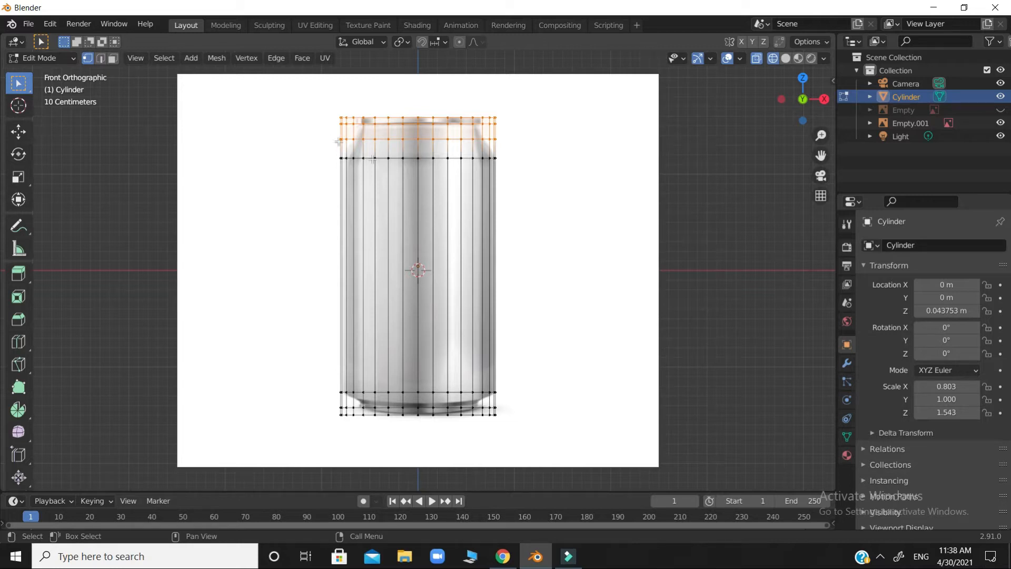
{"action": "key", "text": "s"}
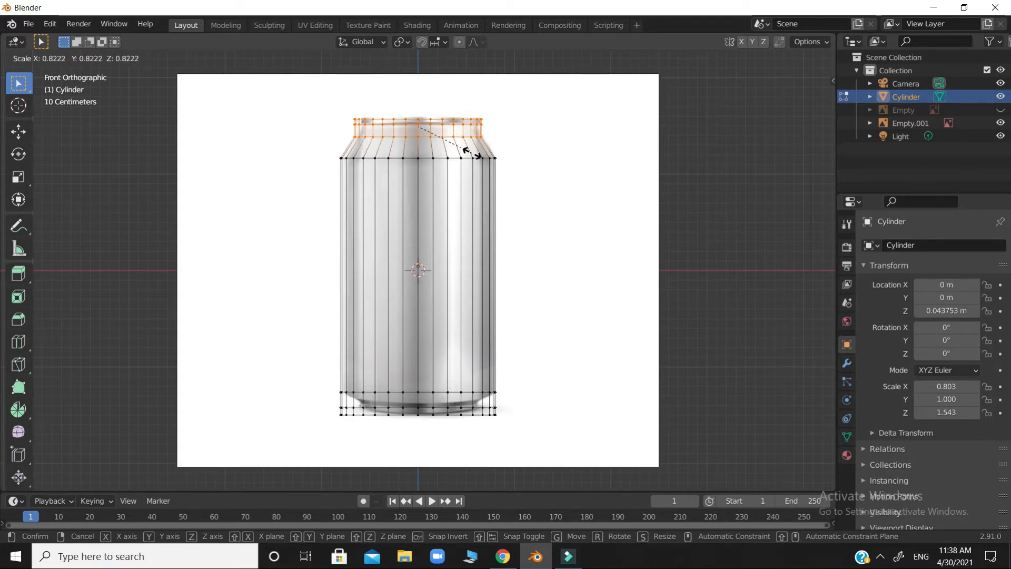
{"action": "left_click", "coordinate": [471, 153]}
{"action": "key", "text": "s"}
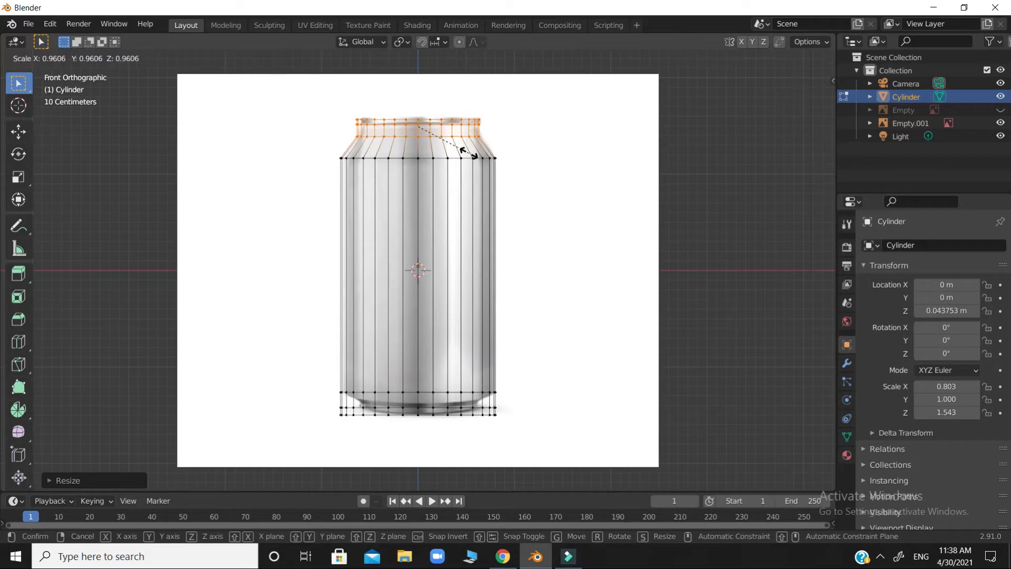
{"action": "left_click", "coordinate": [469, 153]}
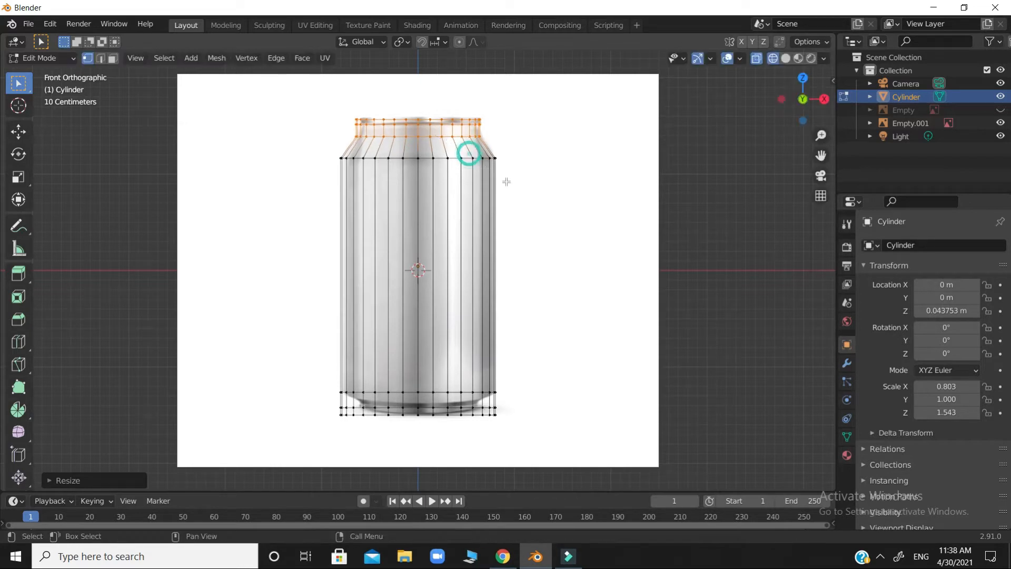
{"action": "left_click", "coordinate": [523, 190]}
Step: Scale the bottom two vertex rings to about 0.76 and move them up about 0.049 m along Z to fit the can's base
{"action": "left_click_drag", "start_coordinate": [315, 404], "coordinate": [554, 445]}
{"action": "key", "text": "s"}
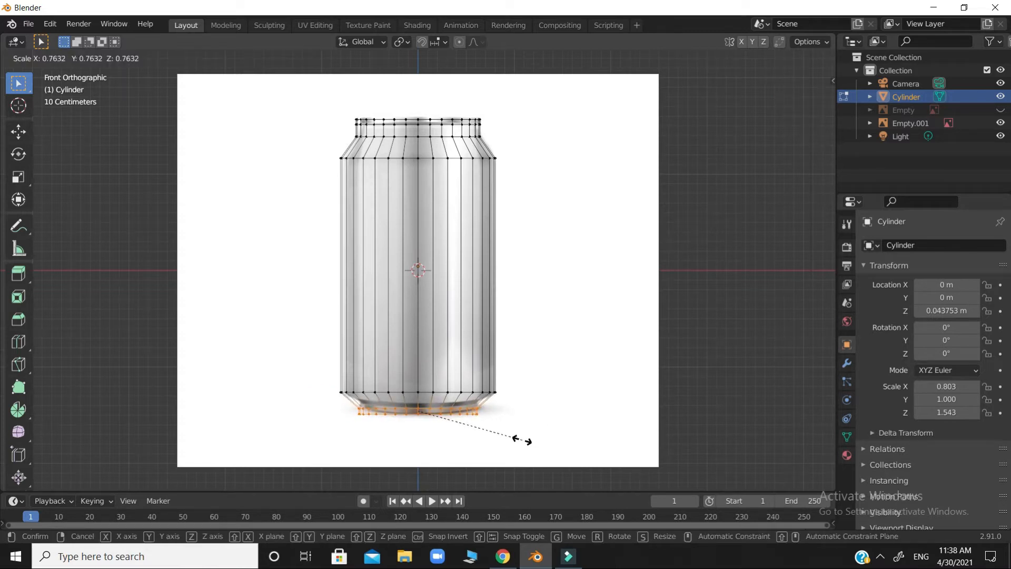
{"action": "left_click", "coordinate": [521, 439]}
{"action": "key", "text": "g"}
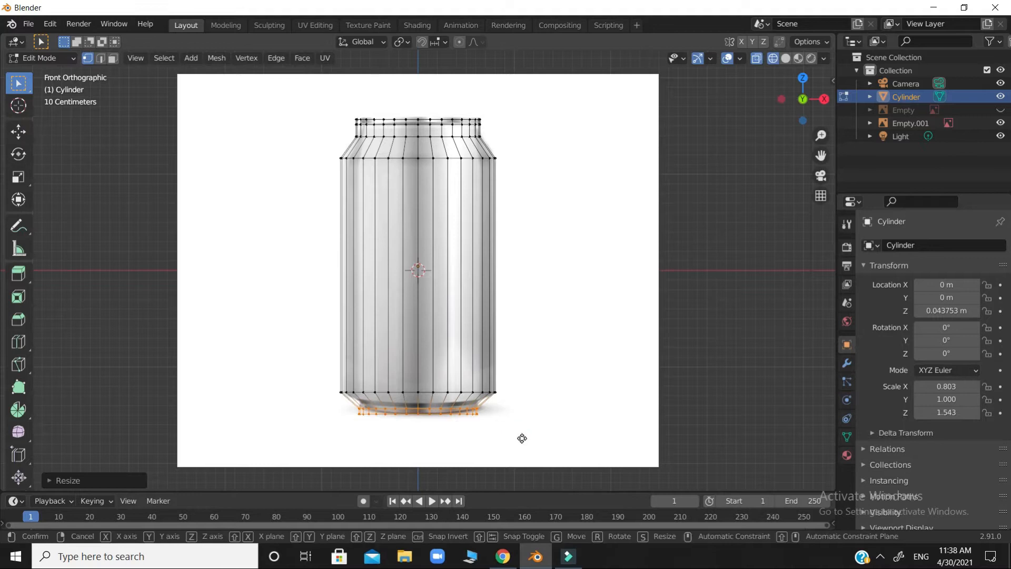
{"action": "key", "text": "z"}
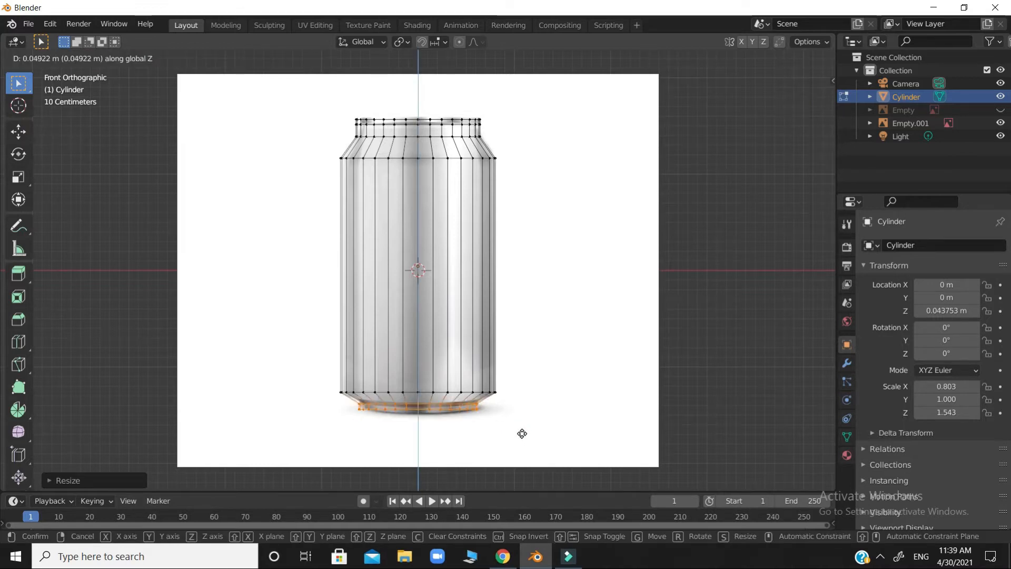
{"action": "left_click", "coordinate": [522, 432]}
{"action": "left_click", "coordinate": [533, 416]}
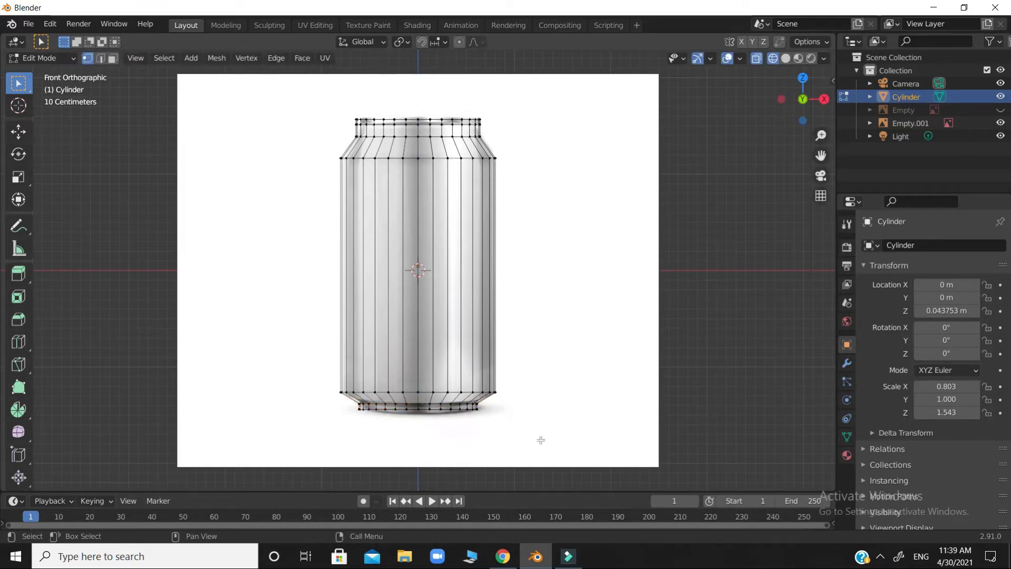
Step: From the top view, scale the whole mesh along X by about 1.22 so that its cross-section is circular
{"action": "left_click_drag", "start_coordinate": [783, 99], "coordinate": [782, 135]}
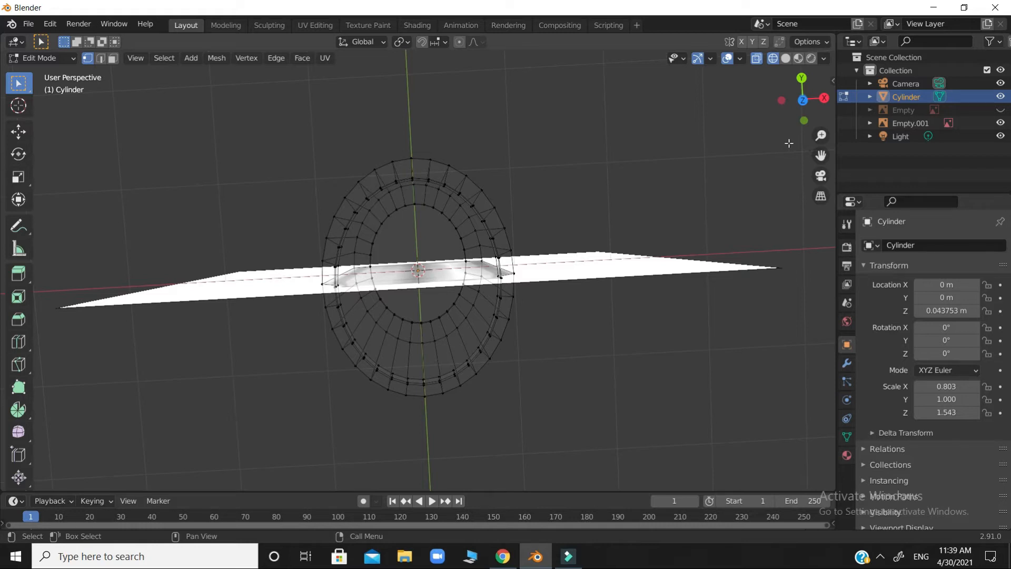
{"action": "key", "text": "KP_7"}
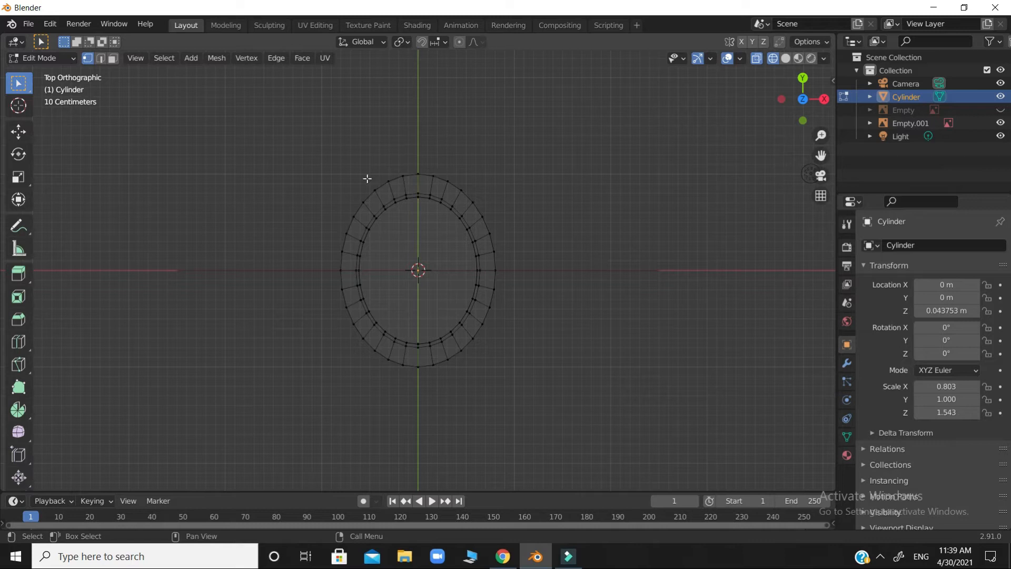
{"action": "left_click_drag", "start_coordinate": [265, 141], "coordinate": [554, 440]}
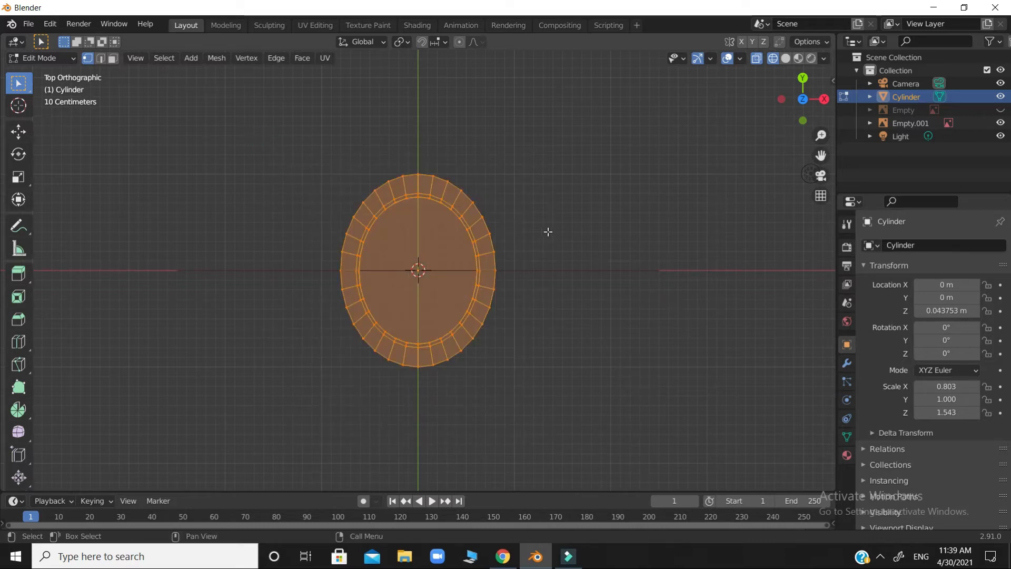
{"action": "key", "text": "s"}
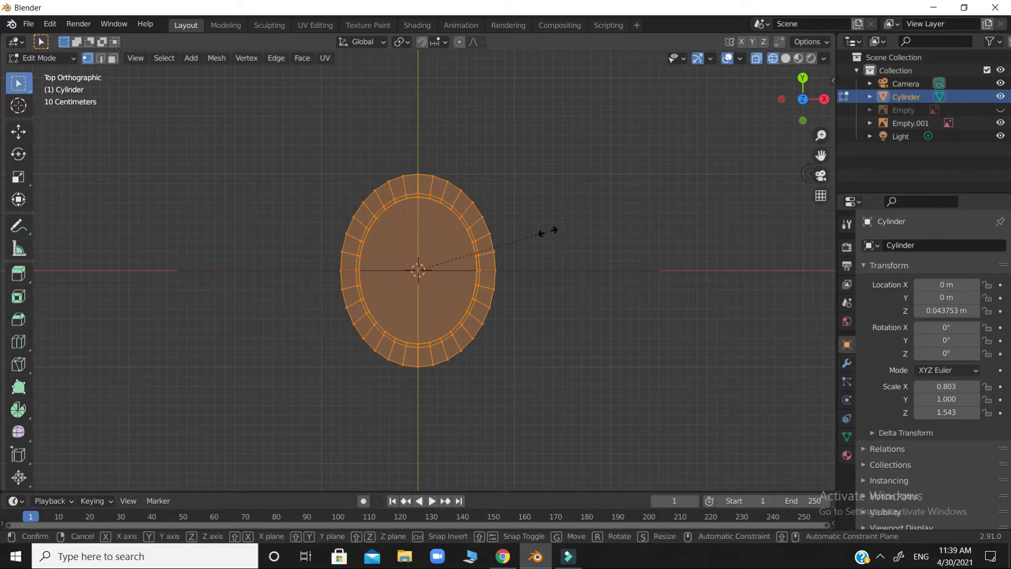
{"action": "key", "text": "x"}
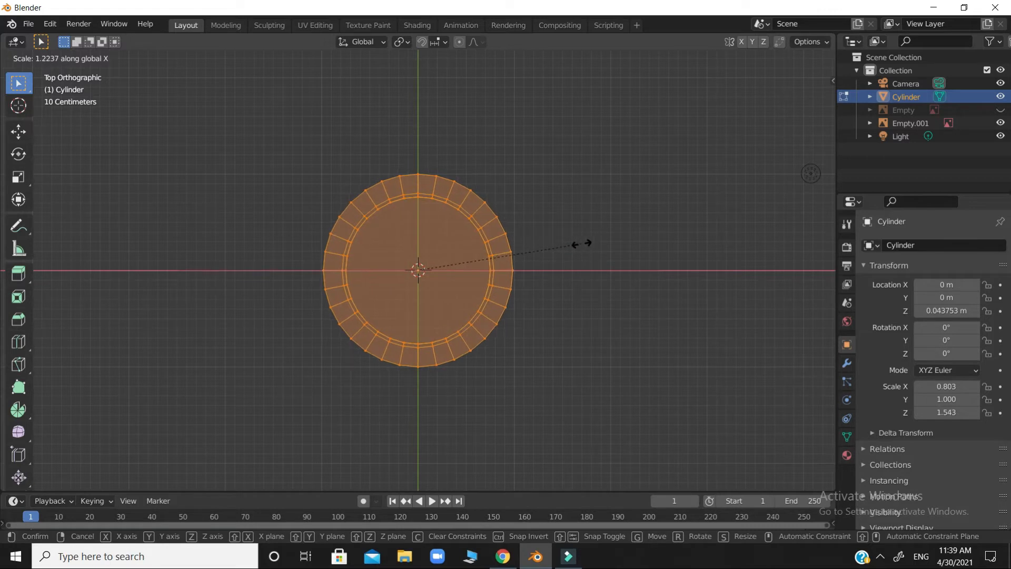
{"action": "left_click", "coordinate": [594, 305]}
{"action": "key", "text": "alt+a"}
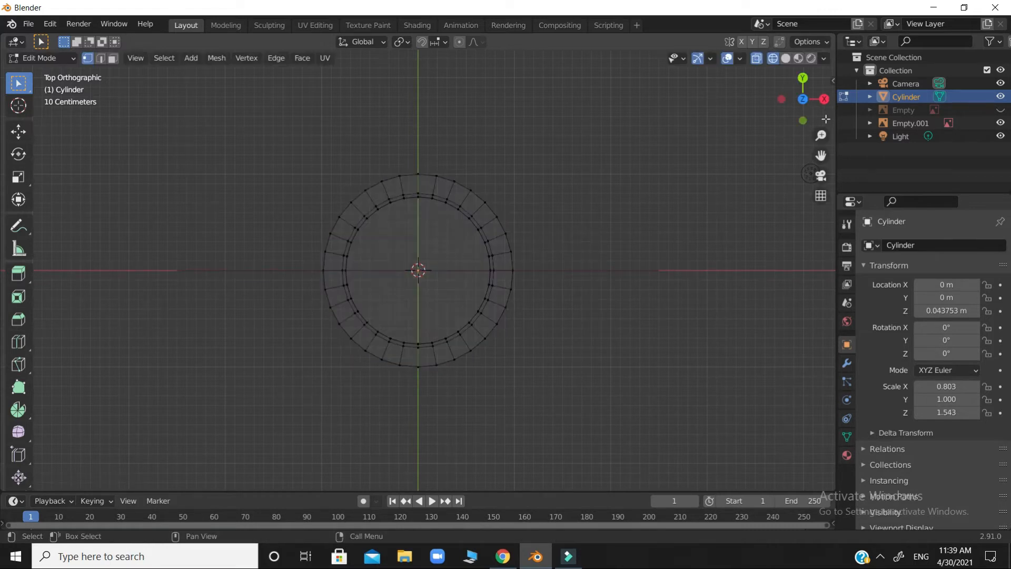
Step: Display the can in solid shading and hide the Empty.001 reference image
{"action": "key", "text": "KP_1"}
{"action": "mouse_move", "coordinate": [793, 110]}
{"action": "left_mouse_down"}
{"action": "mouse_move", "coordinate": [795, 169]}
{"action": "mouse_move", "coordinate": [791, 116]}
{"action": "mouse_move", "coordinate": [819, 101]}
{"action": "mouse_move", "coordinate": [794, 113]}
{"action": "left_mouse_up"}
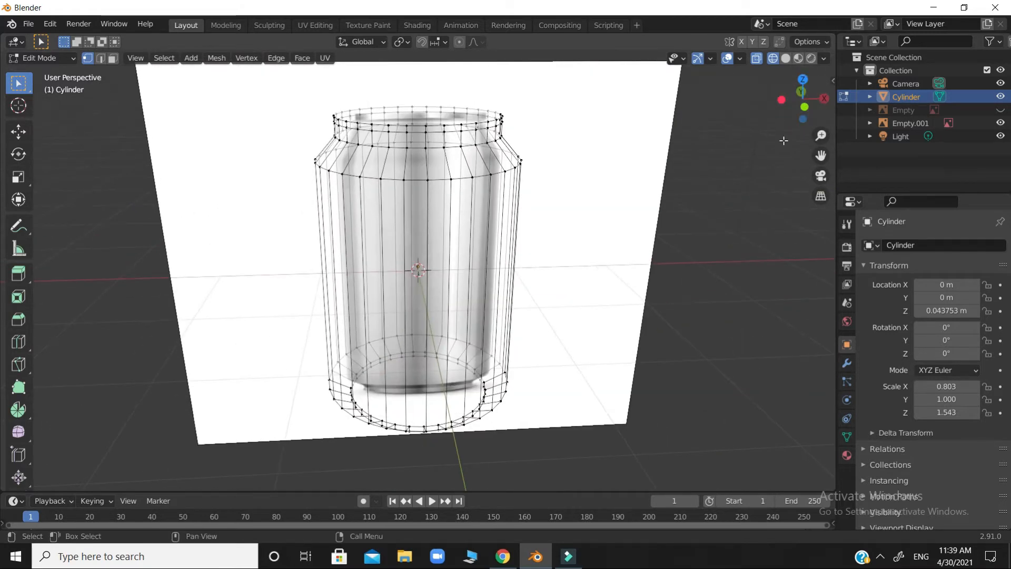
{"action": "key", "text": "KP_7"}
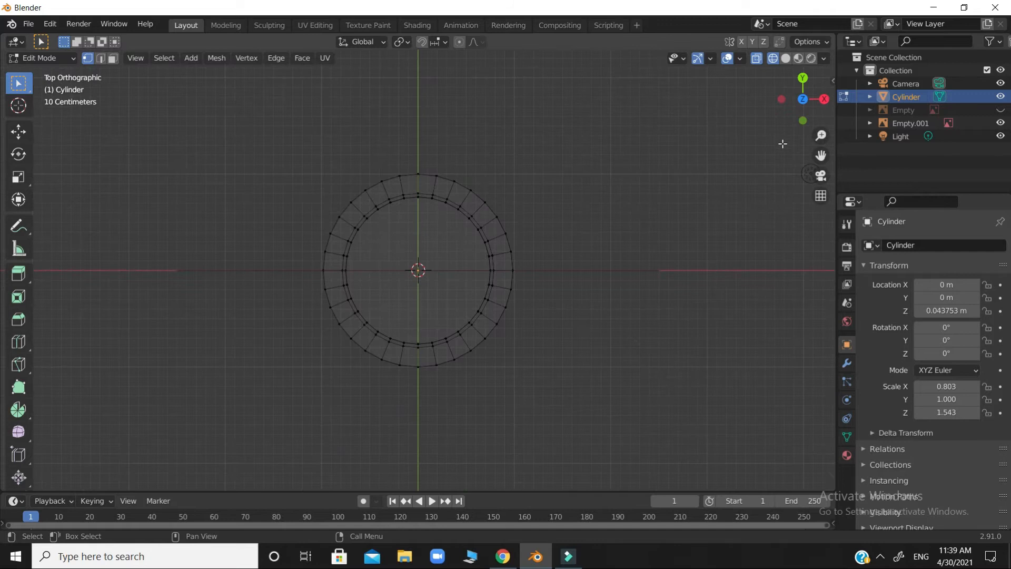
{"action": "key", "text": "KP_1"}
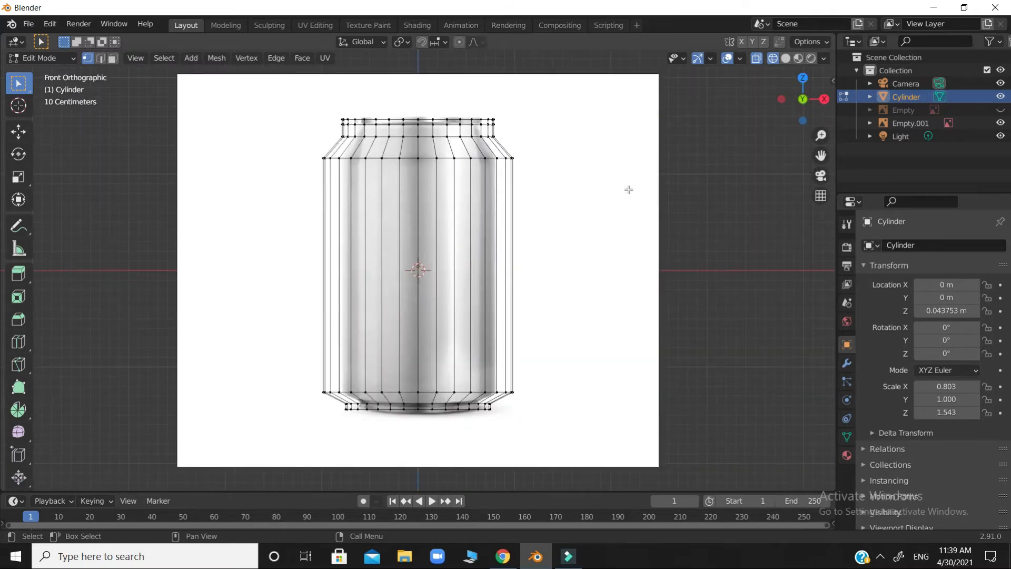
{"action": "left_click", "coordinate": [786, 59]}
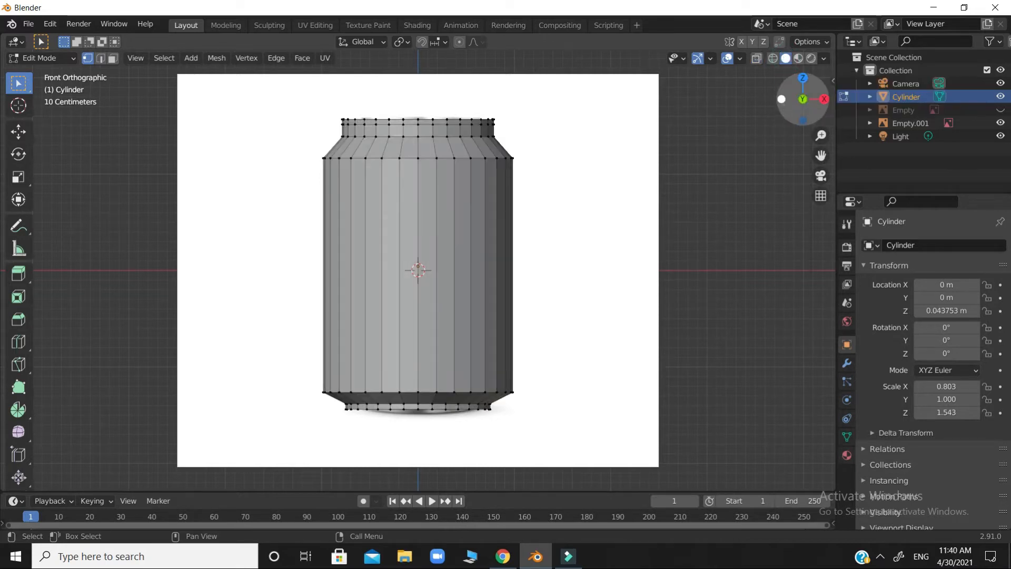
{"action": "left_click_drag", "start_coordinate": [785, 100], "coordinate": [681, 218]}
{"action": "key", "text": "KP_1"}
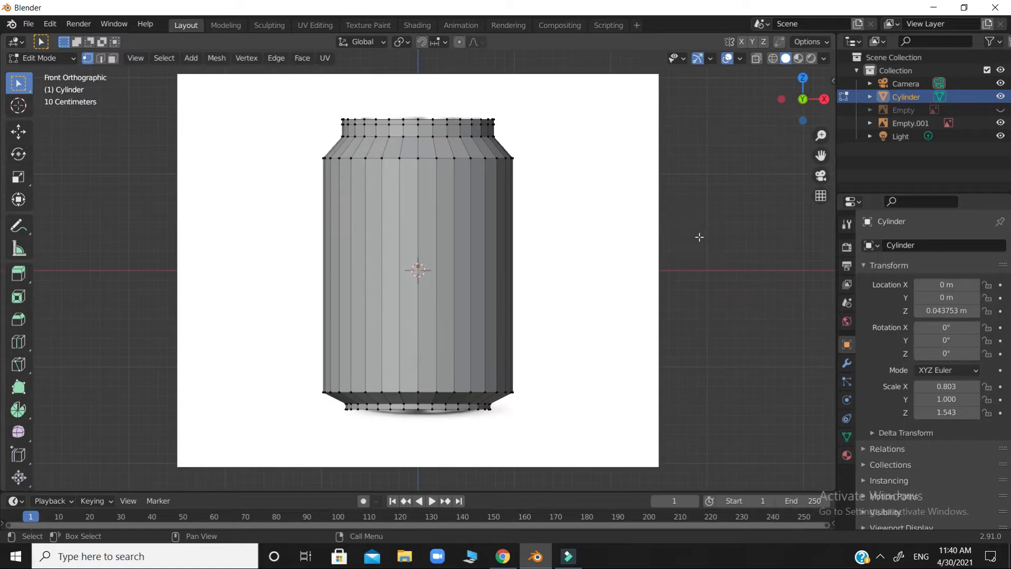
{"action": "left_click", "coordinate": [1000, 122]}
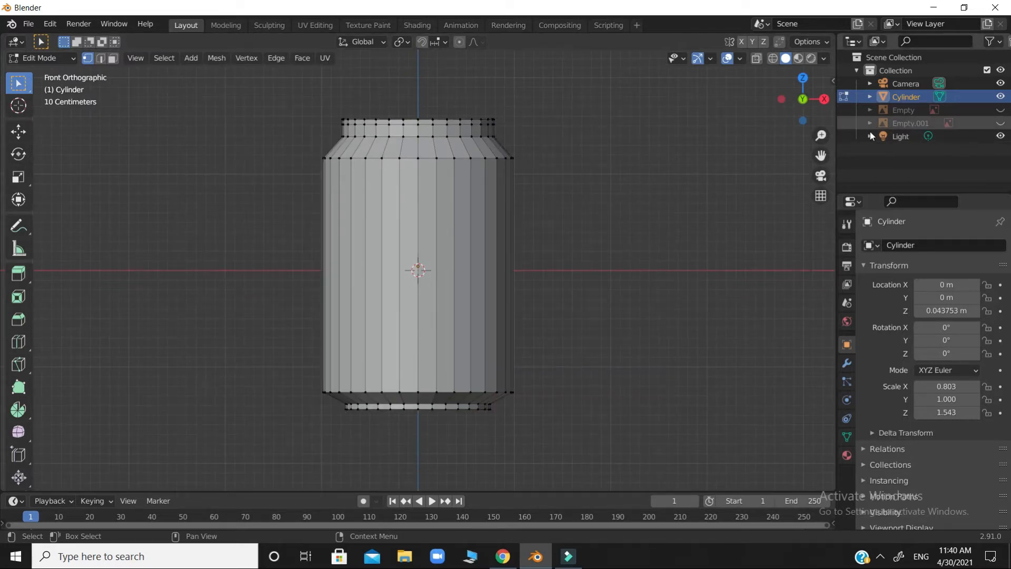
Step: Delete the can's top cap face to open the cylinder
{"action": "left_click_drag", "start_coordinate": [796, 112], "coordinate": [446, 247]}
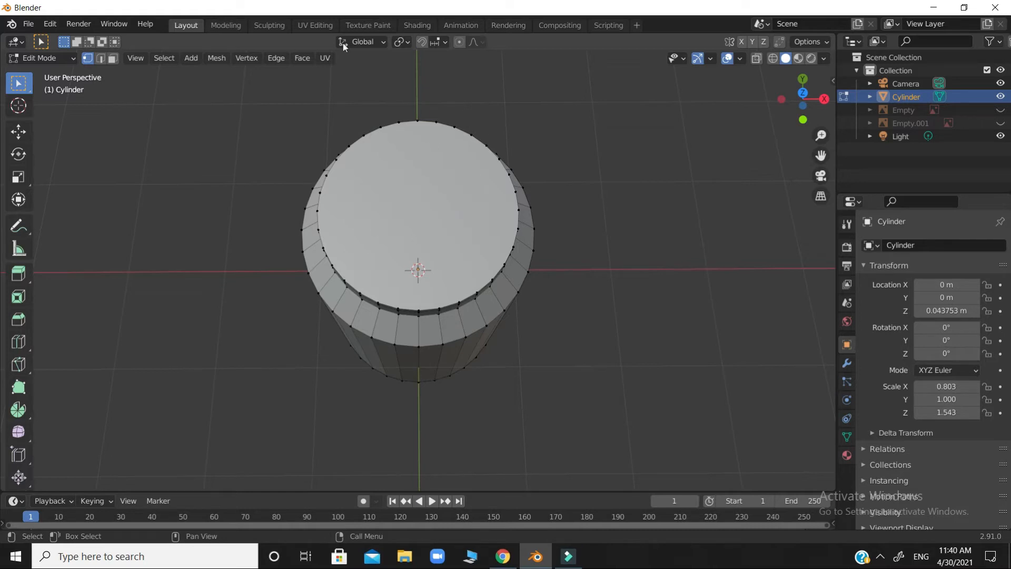
{"action": "left_click", "coordinate": [112, 60]}
{"action": "left_click", "coordinate": [410, 211]}
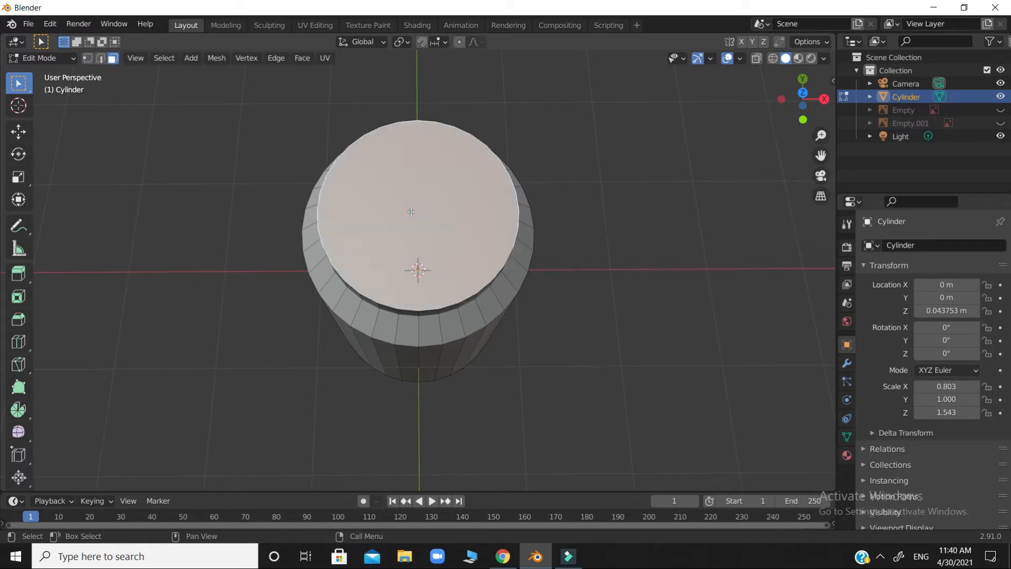
{"action": "key", "text": "x"}
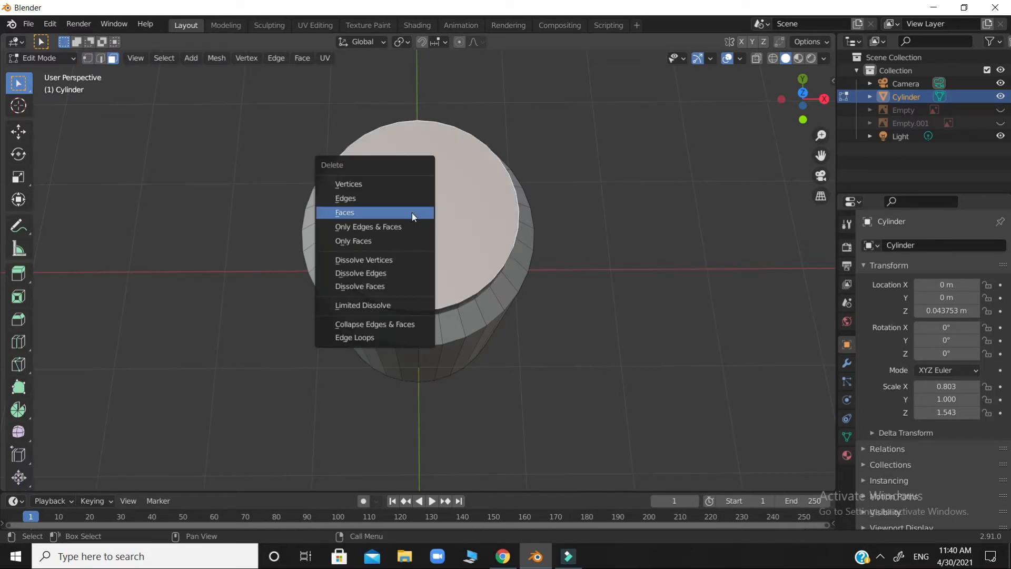
{"action": "left_click", "coordinate": [412, 213]}
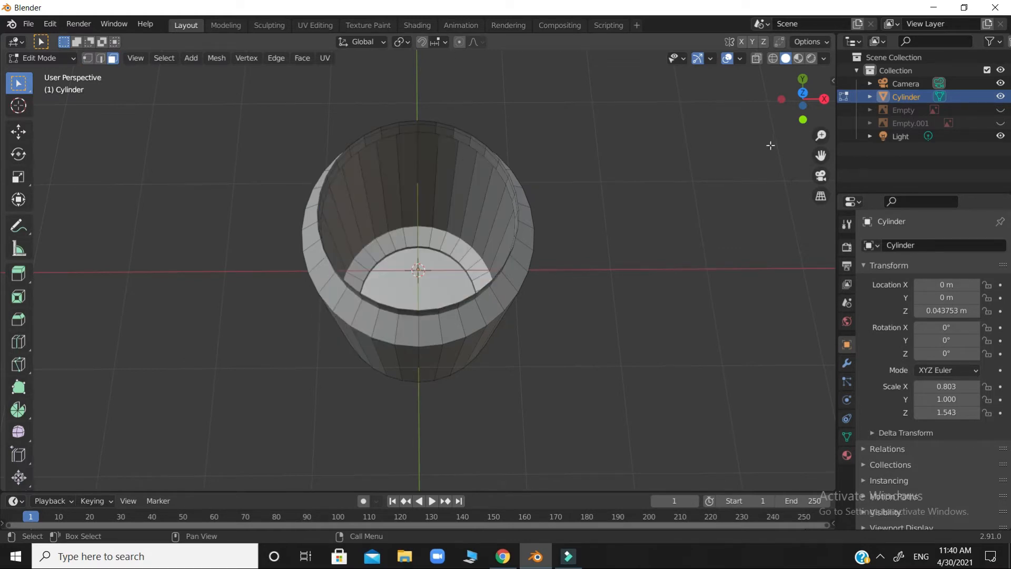
Step: Extrude the can's top vertex ring inward with a scale of about 0.95 to form a rim, and display the mesh in solid shading
{"action": "left_click", "coordinate": [774, 58]}
{"action": "key", "text": "KP_1"}
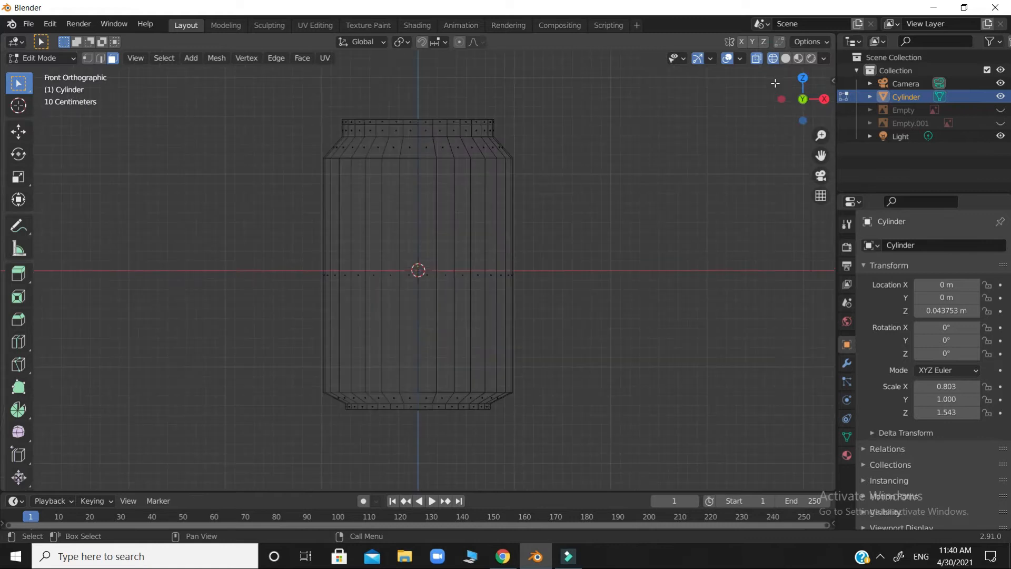
{"action": "left_click_drag", "start_coordinate": [292, 109], "coordinate": [531, 122]}
{"action": "left_click", "coordinate": [531, 122]}
{"action": "left_click", "coordinate": [87, 57]}
{"action": "left_click_drag", "start_coordinate": [313, 107], "coordinate": [529, 122]}
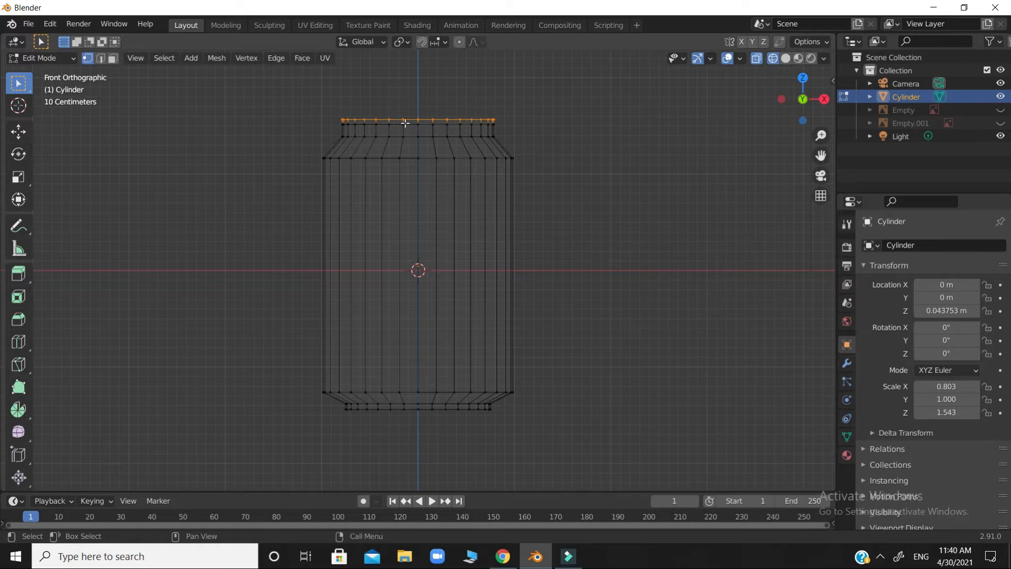
{"action": "left_click_drag", "start_coordinate": [792, 103], "coordinate": [804, 149]}
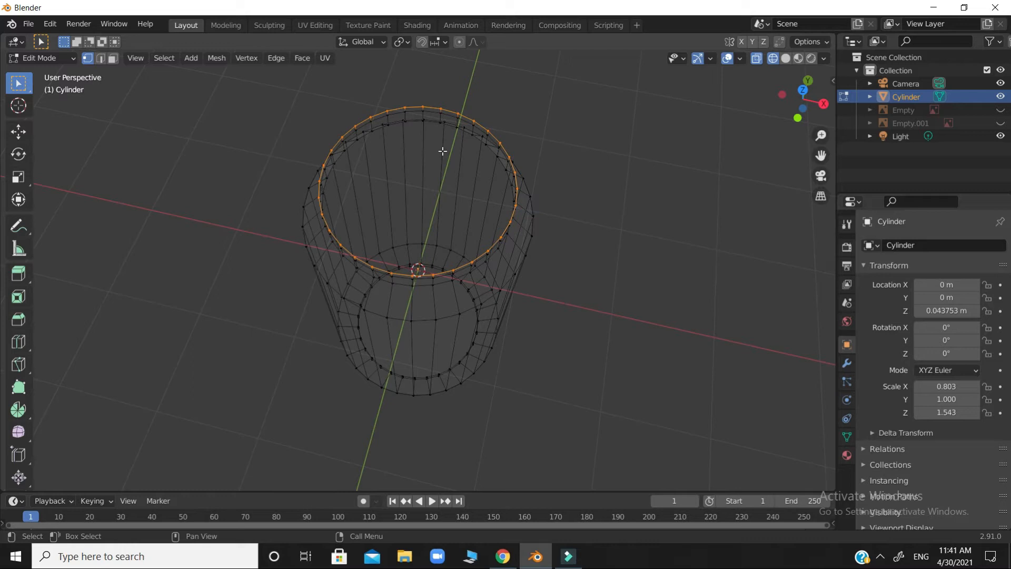
{"action": "key", "text": "s"}
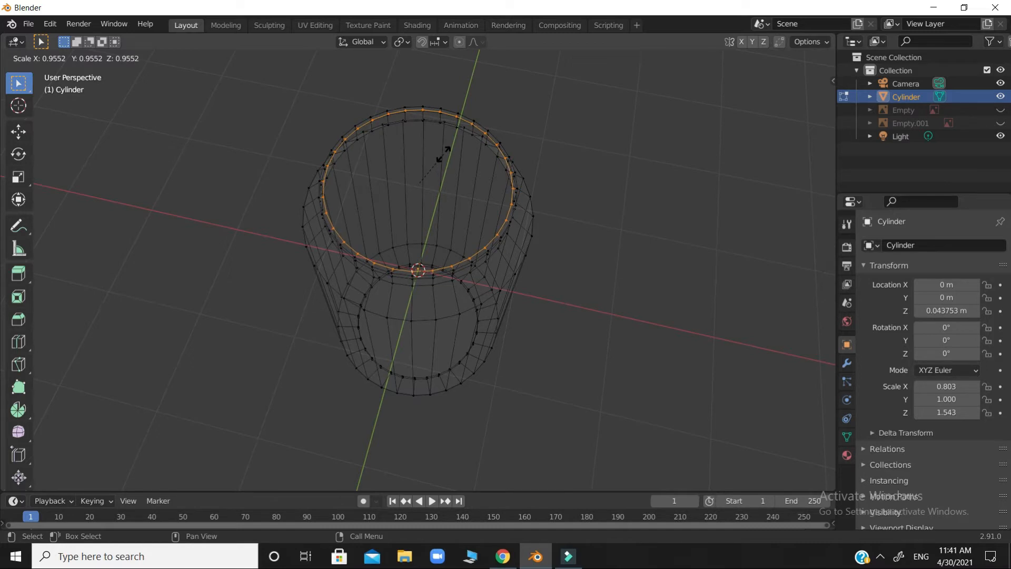
{"action": "left_click", "coordinate": [442, 153]}
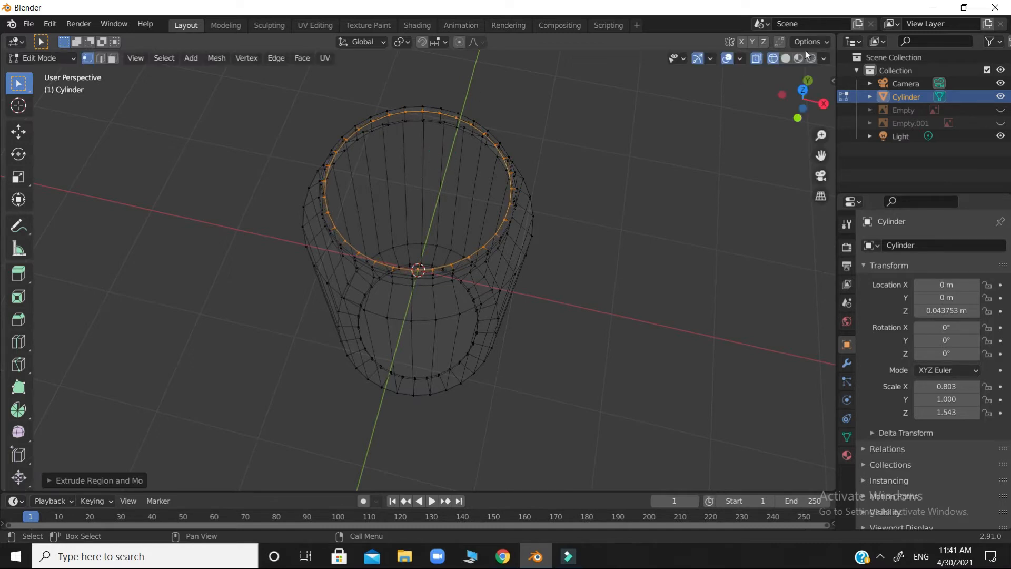
{"action": "left_click", "coordinate": [785, 58]}
{"action": "left_click_drag", "start_coordinate": [801, 100], "coordinate": [801, 159]}
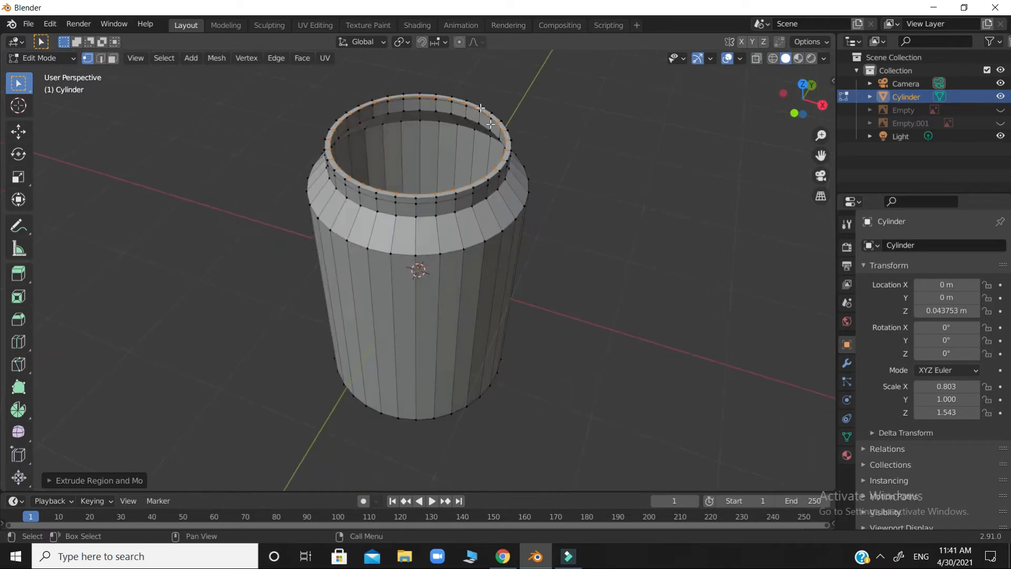
{"action": "left_click_drag", "start_coordinate": [803, 98], "coordinate": [812, 177]}
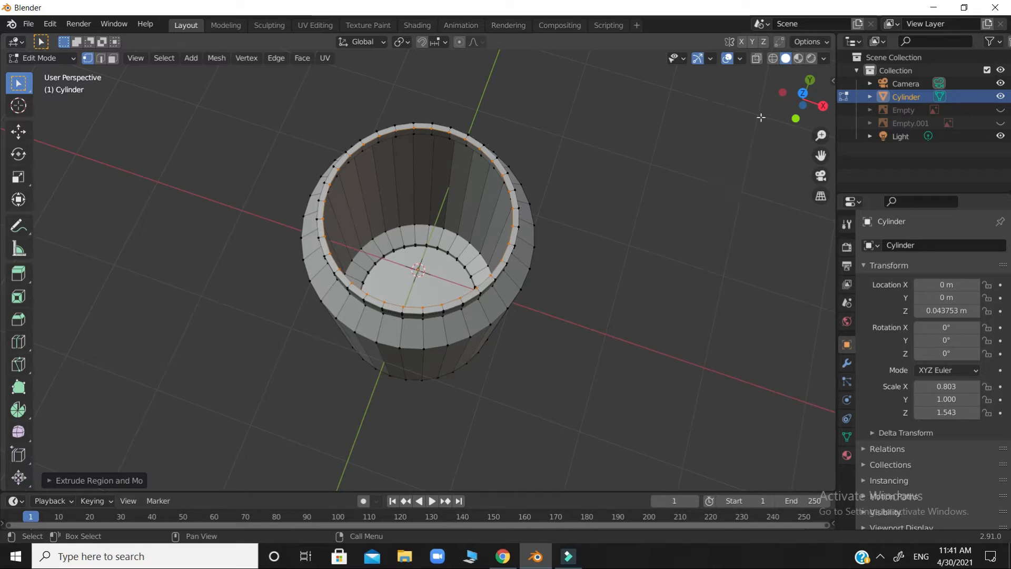
Step: Extrude the can's bottom face inward with a scale of about 0.40 and merge the extruded face at its center
{"action": "left_click_drag", "start_coordinate": [801, 101], "coordinate": [829, 119]}
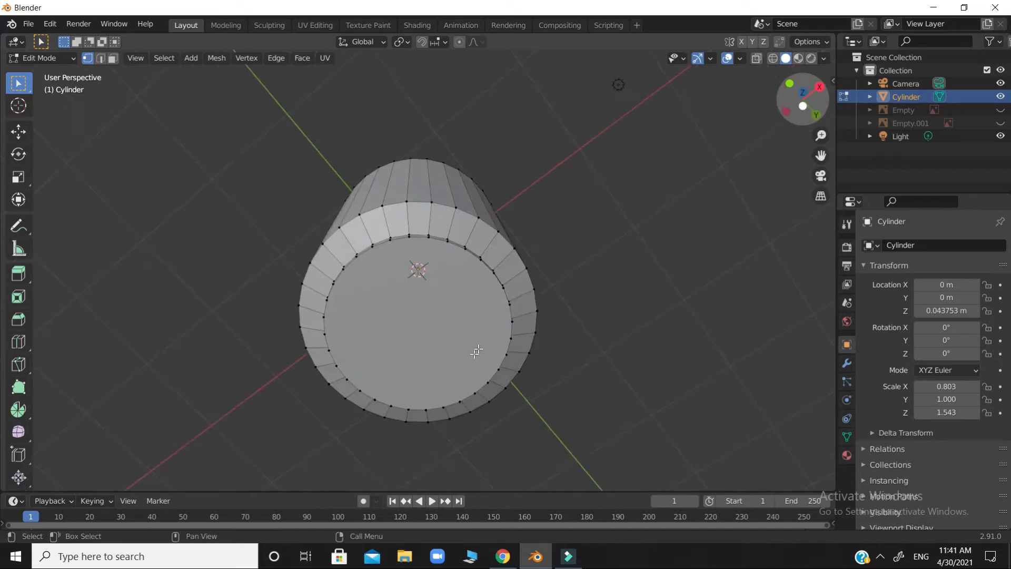
{"action": "left_click", "coordinate": [112, 59]}
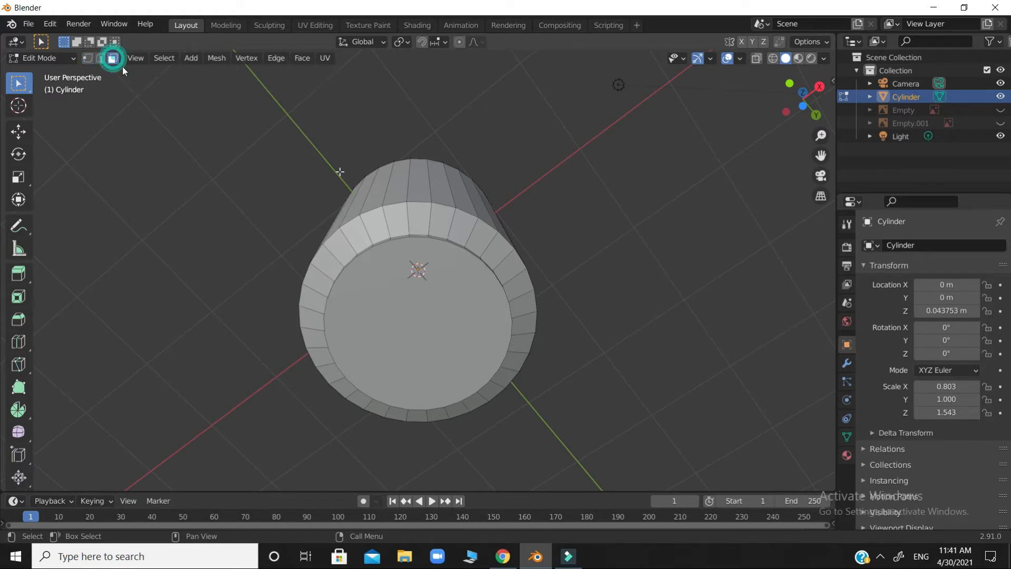
{"action": "left_click", "coordinate": [433, 312]}
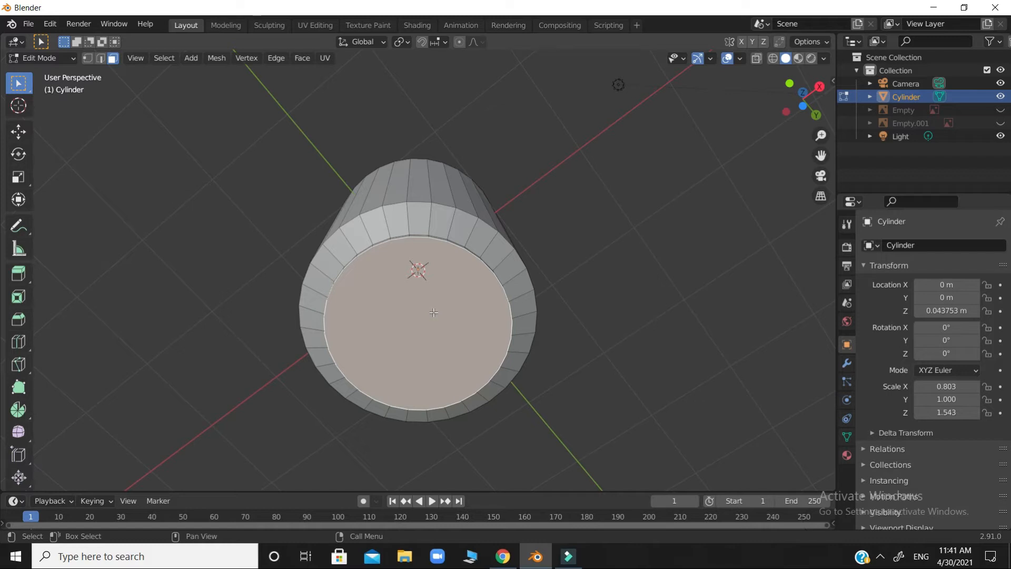
{"action": "key", "text": "s"}
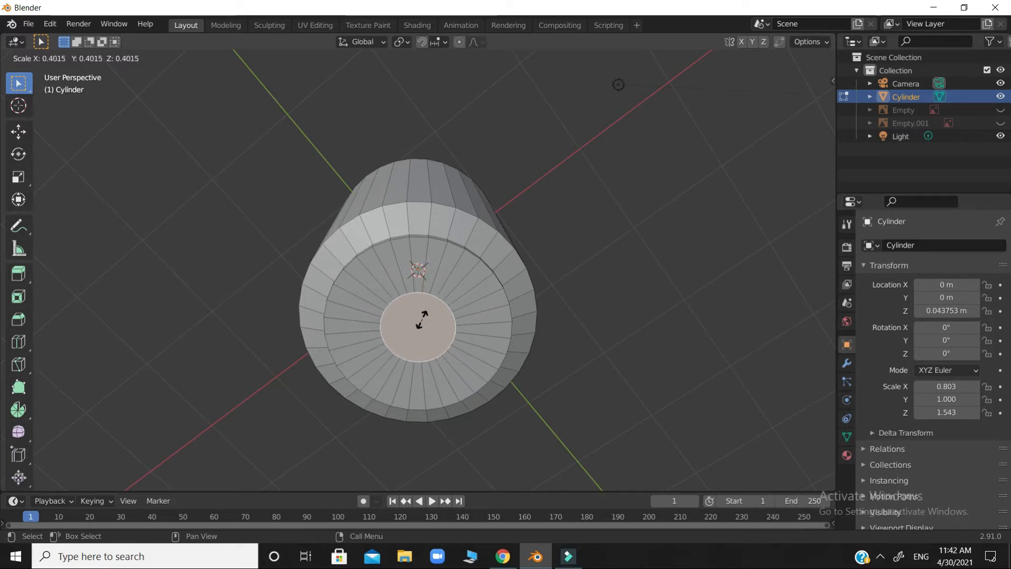
{"action": "left_click", "coordinate": [425, 320]}
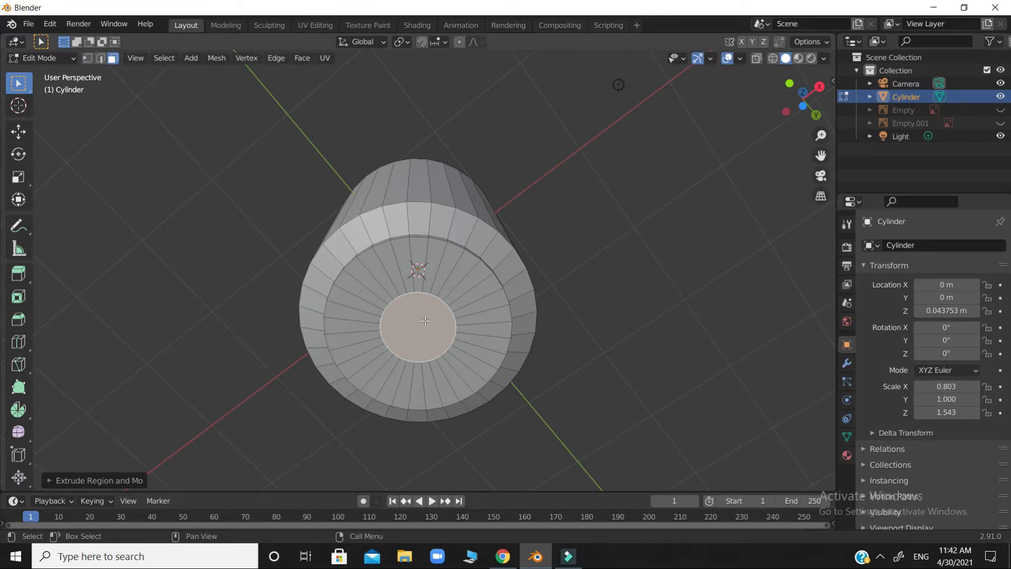
{"action": "key", "text": "m"}
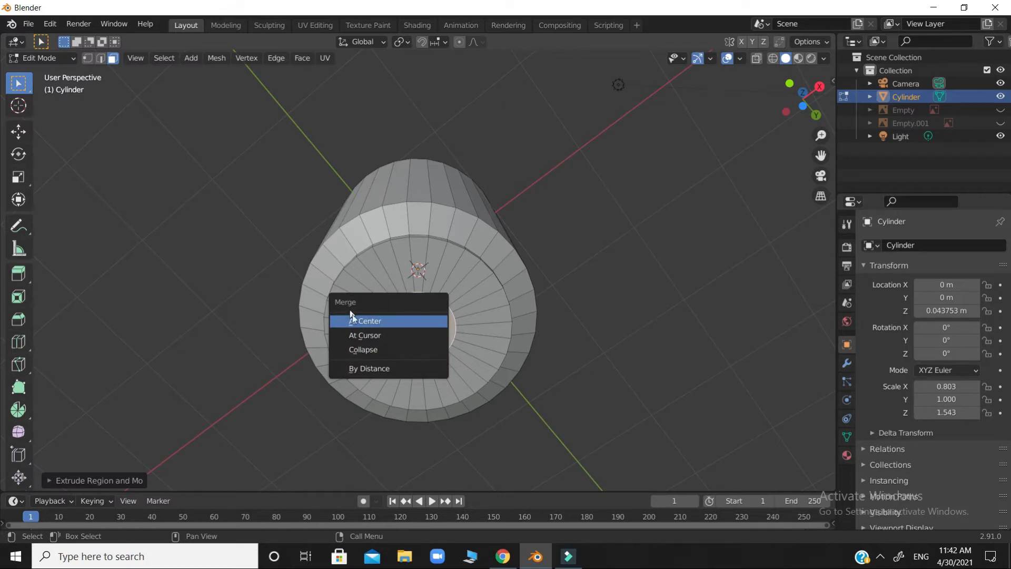
{"action": "left_click", "coordinate": [378, 322]}
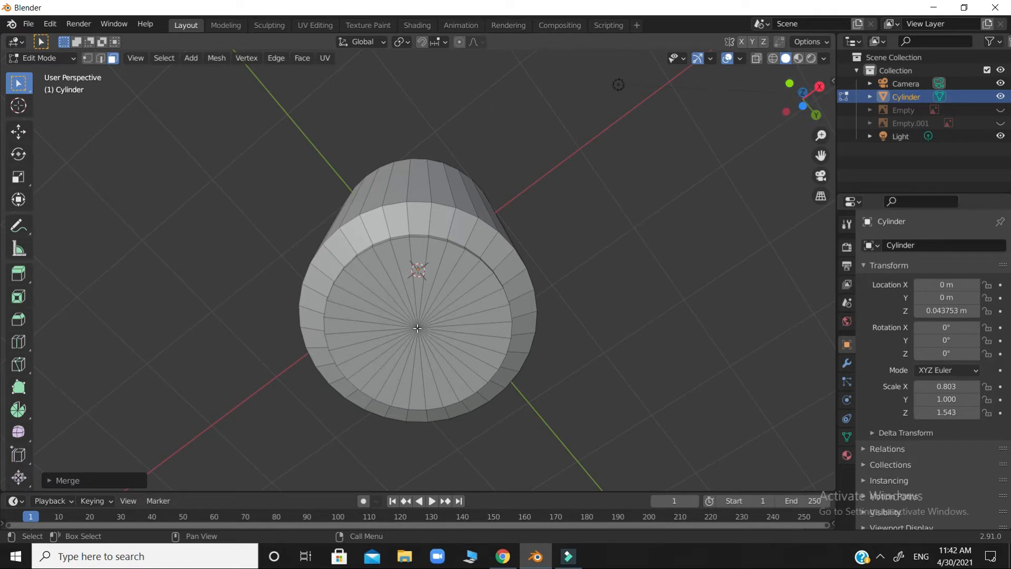
Step: Select the center vertex of the can's base and show the mesh as wireframe in front view
{"action": "left_click", "coordinate": [417, 327]}
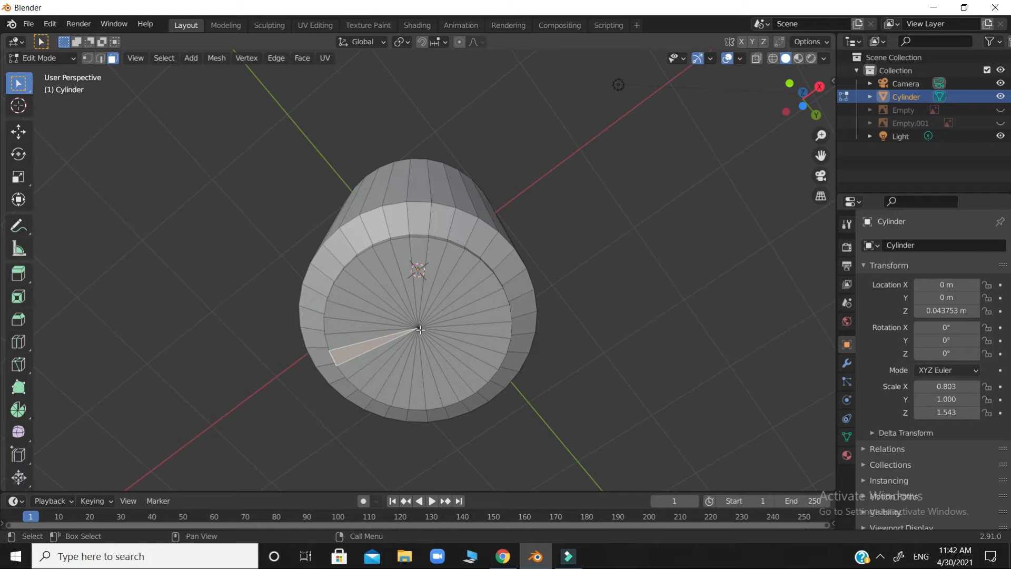
{"action": "left_click", "coordinate": [87, 60]}
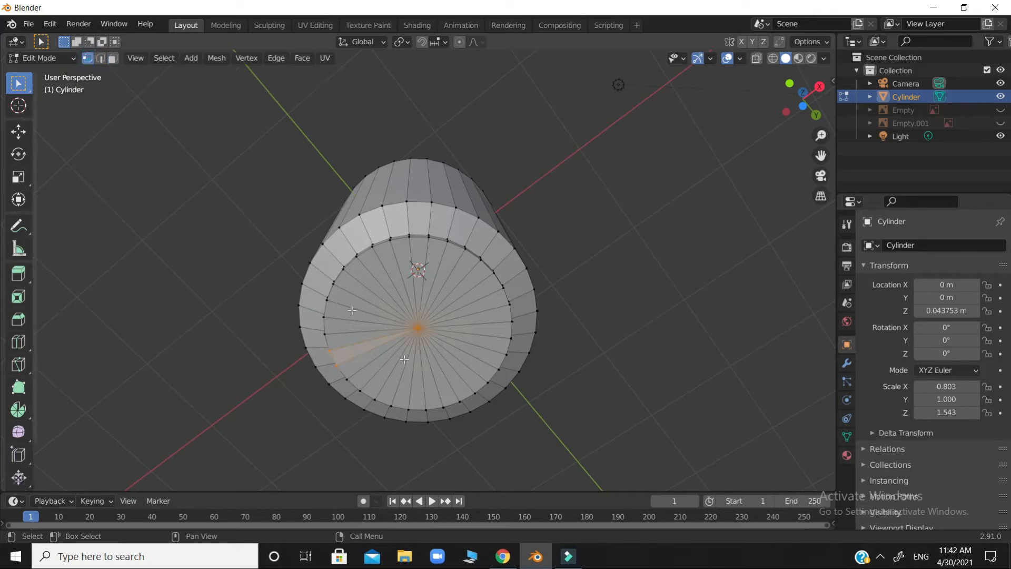
{"action": "left_click", "coordinate": [419, 327]}
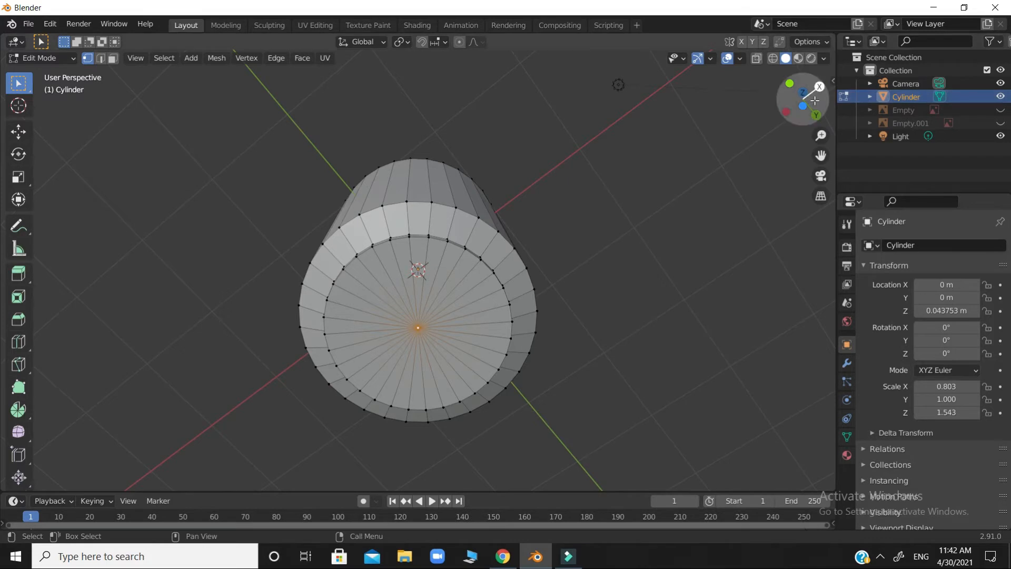
{"action": "key", "text": "KP_1"}
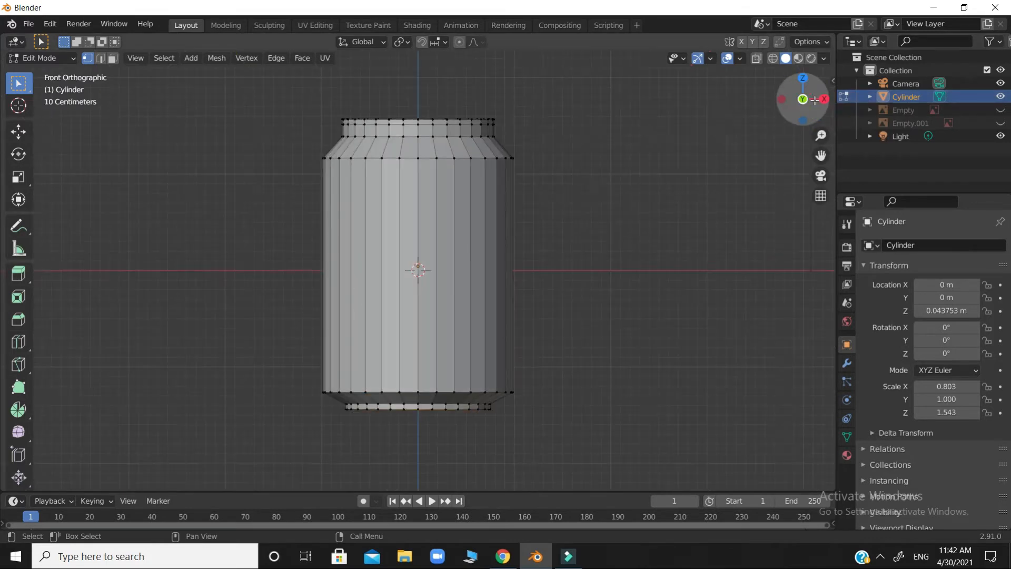
{"action": "left_click", "coordinate": [774, 60]}
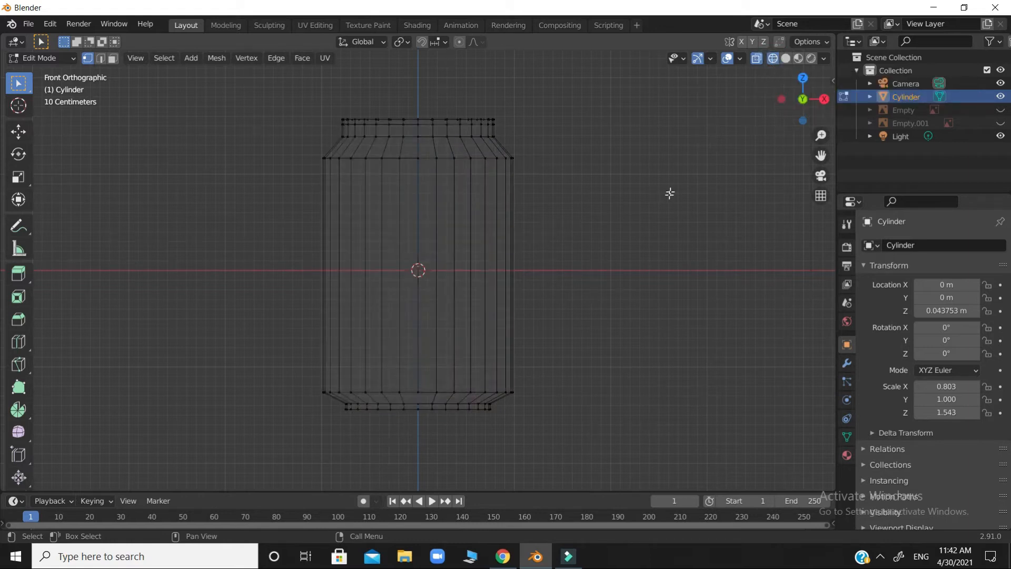
{"action": "mouse_move", "coordinate": [801, 113]}
{"action": "left_mouse_down"}
{"action": "mouse_move", "coordinate": [799, 154]}
{"action": "mouse_move", "coordinate": [802, 113]}
{"action": "left_mouse_up"}
{"action": "left_click", "coordinate": [802, 113]}
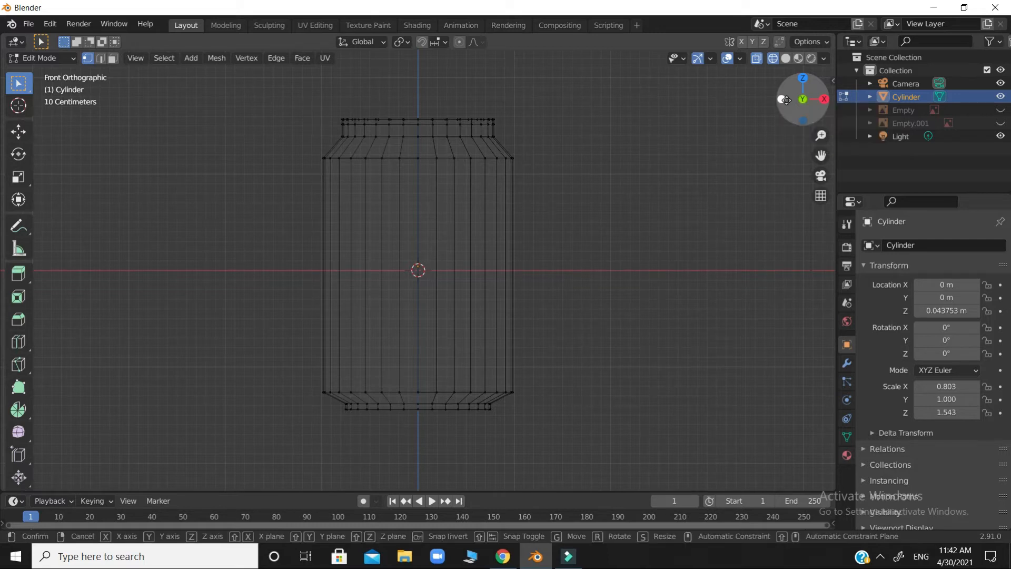
{"action": "key", "text": "g"}
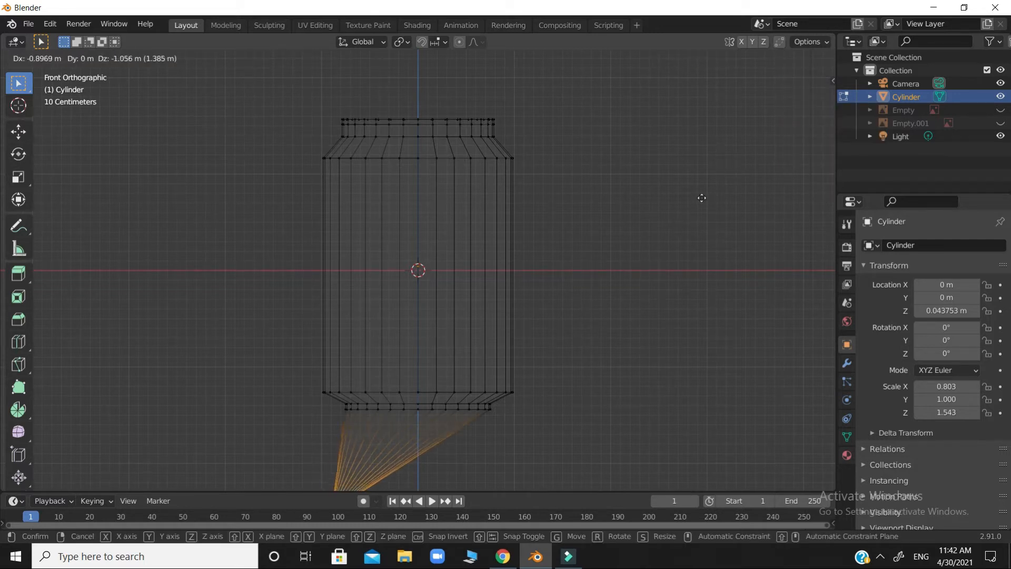
{"action": "key", "text": "Escape"}
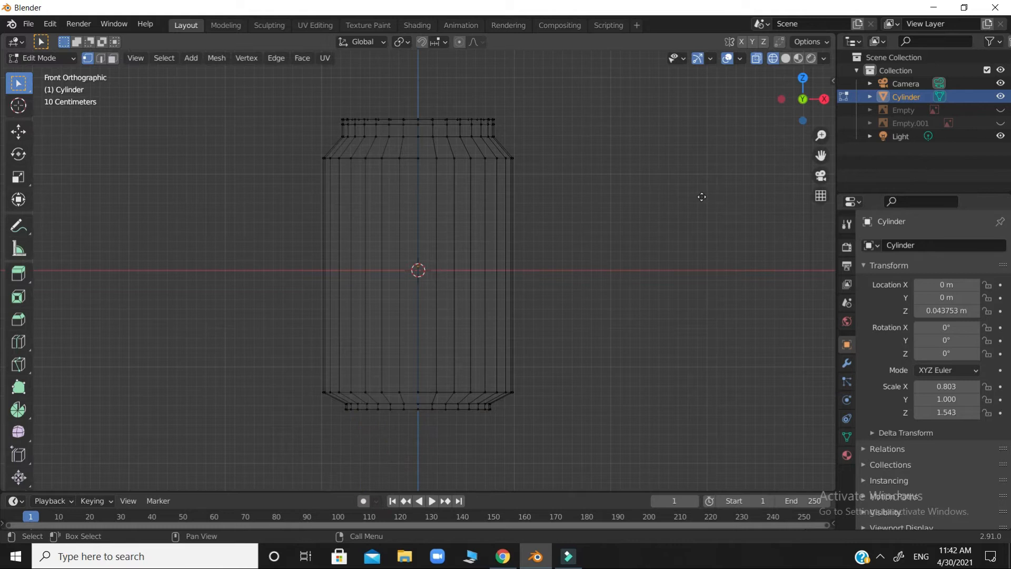
{"action": "key", "text": "g"}
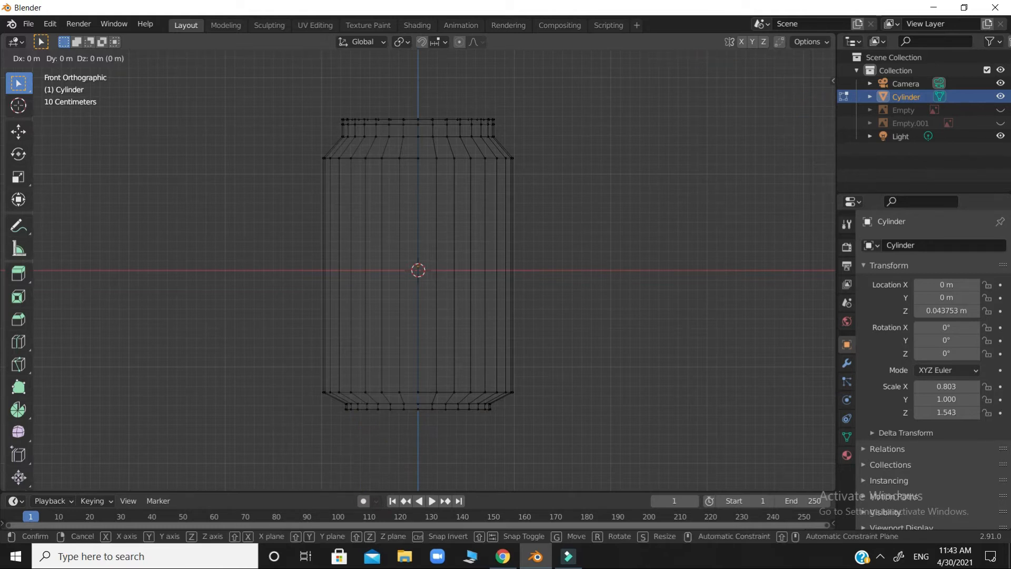
{"action": "key", "text": "g"}
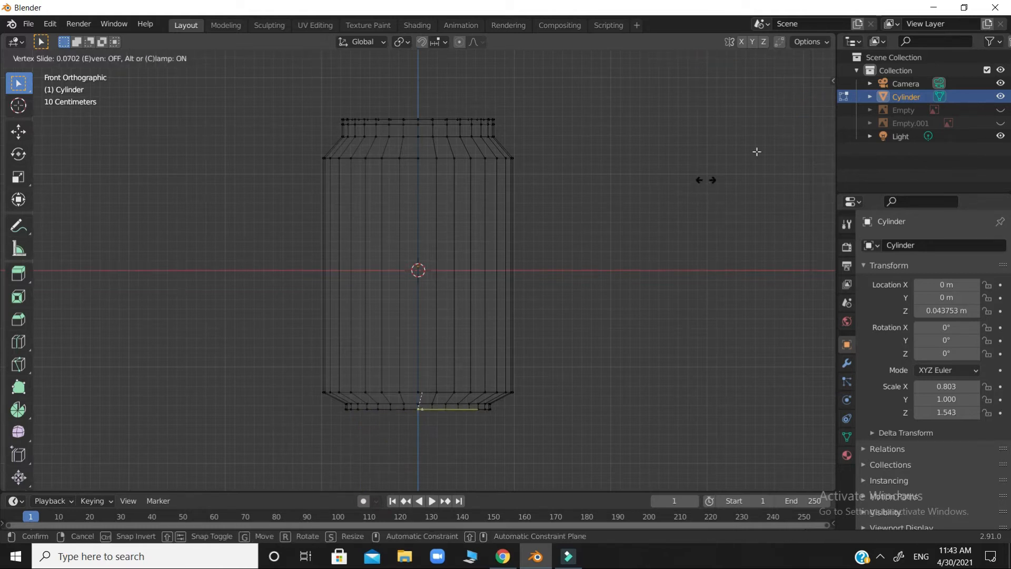
{"action": "key", "text": "Escape"}
{"action": "middle_click_drag", "start_coordinate": [756, 152], "coordinate": [794, 163]}
{"action": "left_click", "coordinate": [791, 166]}
Step: Move the base's center vertex up about 0.26 m along Z to recess the can's bottom
{"action": "key", "text": "KP_1"}
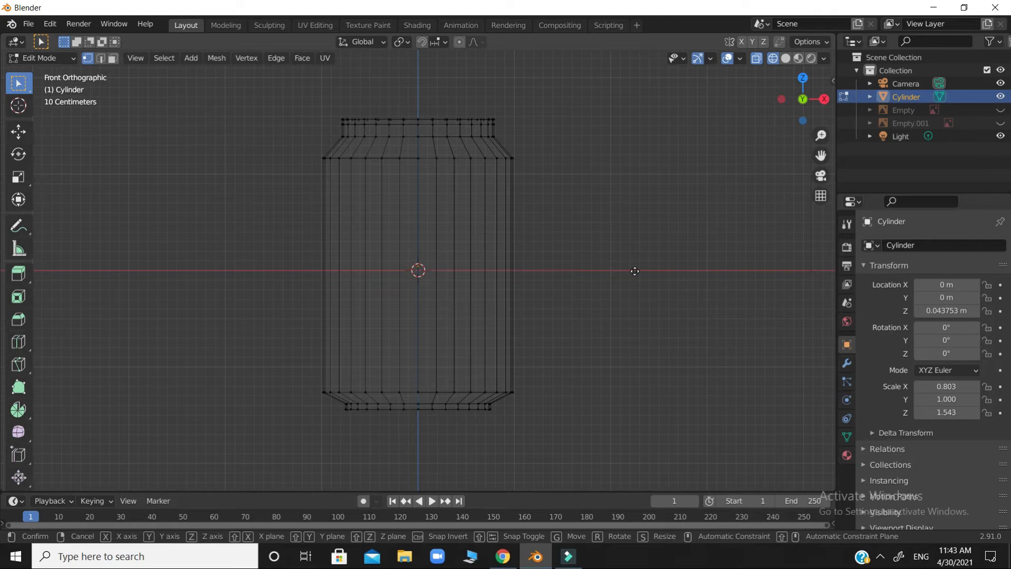
{"action": "key", "text": "g"}
{"action": "key", "text": "z"}
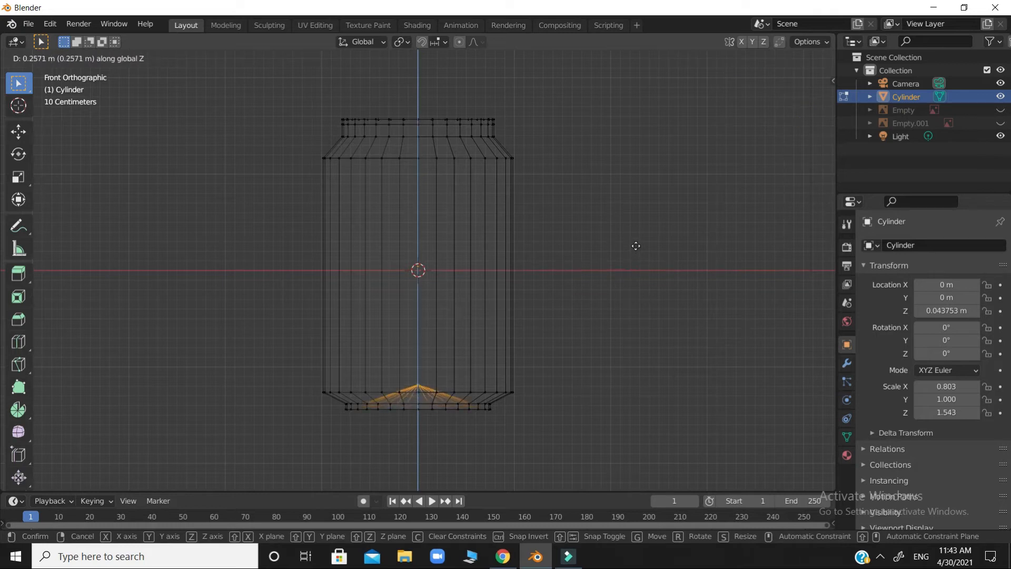
{"action": "left_click", "coordinate": [636, 247]}
{"action": "left_click", "coordinate": [651, 274]}
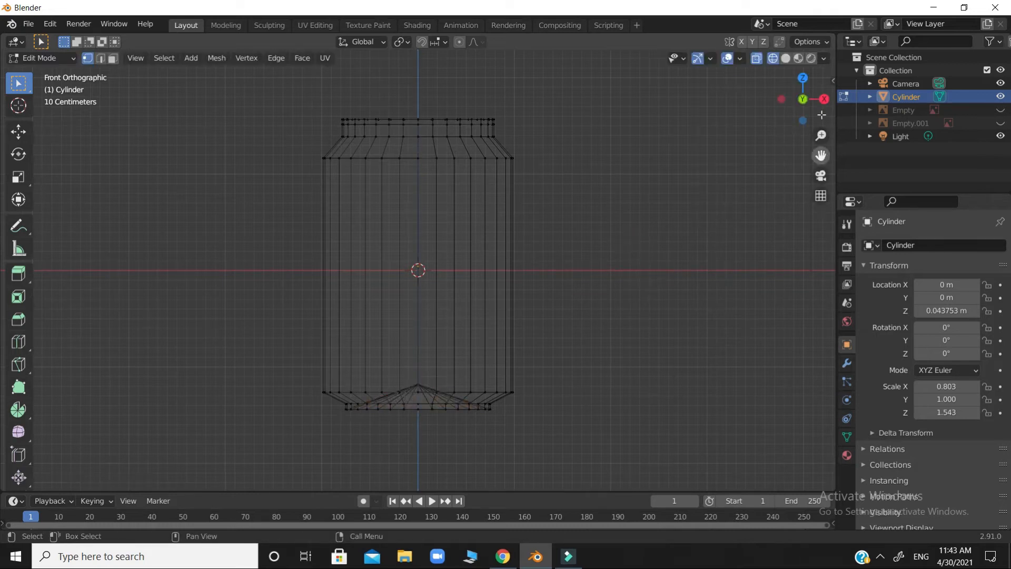
Step: Inspect the can's recessed base from below in wireframe and solid shading
{"action": "left_click_drag", "start_coordinate": [812, 115], "coordinate": [792, 33]}
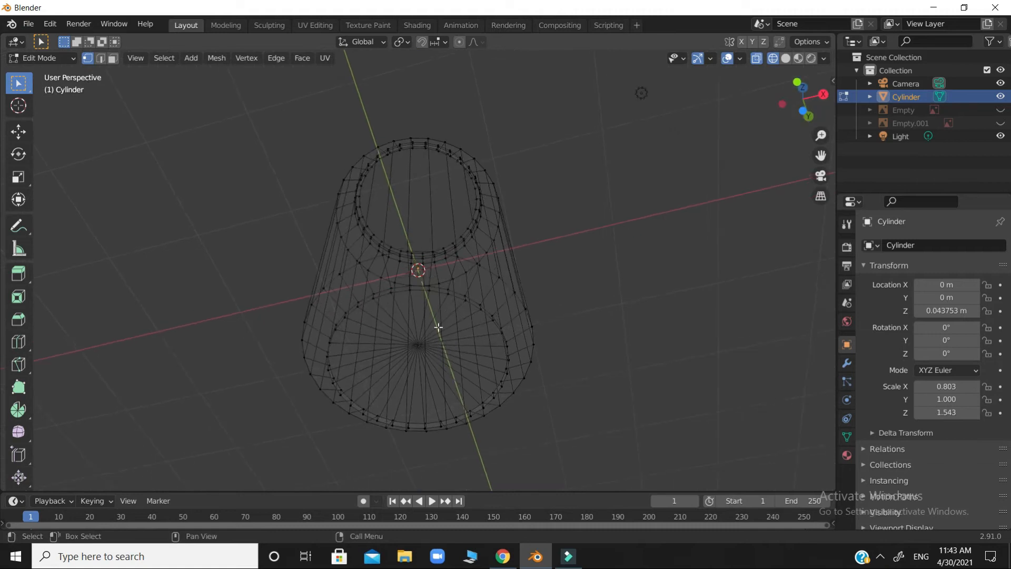
{"action": "left_click", "coordinate": [785, 59]}
{"action": "mouse_move", "coordinate": [801, 117]}
{"action": "left_mouse_down"}
{"action": "mouse_move", "coordinate": [796, 171]}
{"action": "mouse_move", "coordinate": [807, 47]}
{"action": "mouse_move", "coordinate": [798, 171]}
{"action": "left_mouse_up"}
{"action": "left_click", "coordinate": [796, 108]}
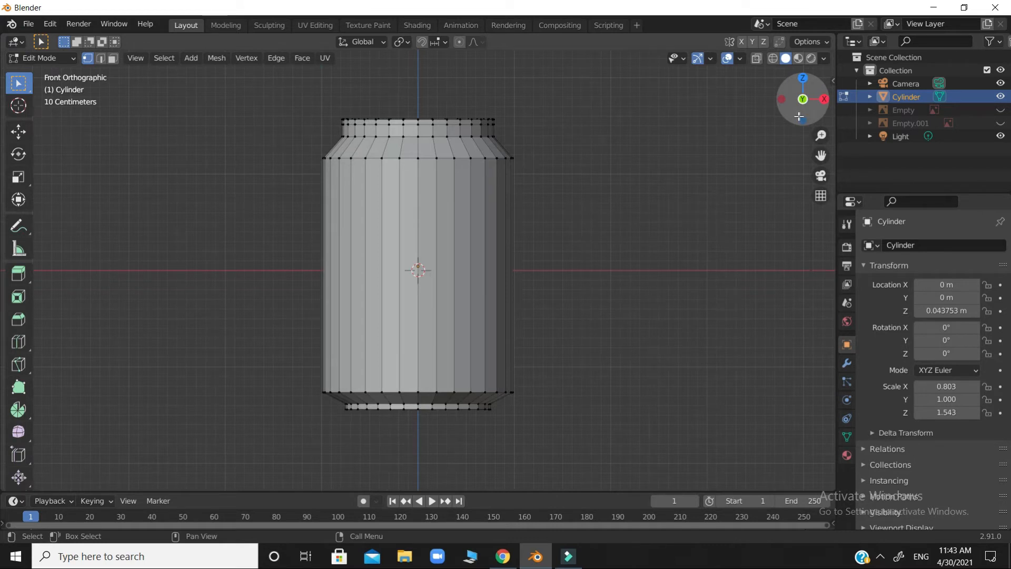
{"action": "mouse_move", "coordinate": [794, 111]}
{"action": "left_mouse_down"}
{"action": "mouse_move", "coordinate": [796, 96]}
{"action": "mouse_move", "coordinate": [804, 138]}
{"action": "mouse_move", "coordinate": [803, 111]}
{"action": "left_mouse_up"}
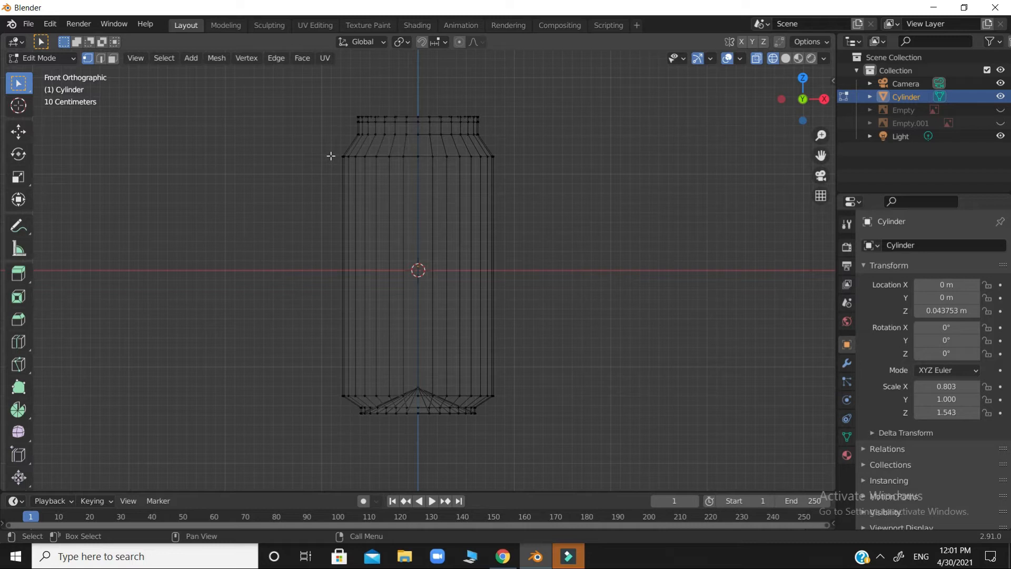
Step: Select the edge loops bounding the can's straight body at its upper and lower ends, plus one vertical body edge at the front
{"action": "left_click", "coordinate": [101, 60]}
{"action": "left_click_drag", "start_coordinate": [321, 154], "coordinate": [552, 164]}
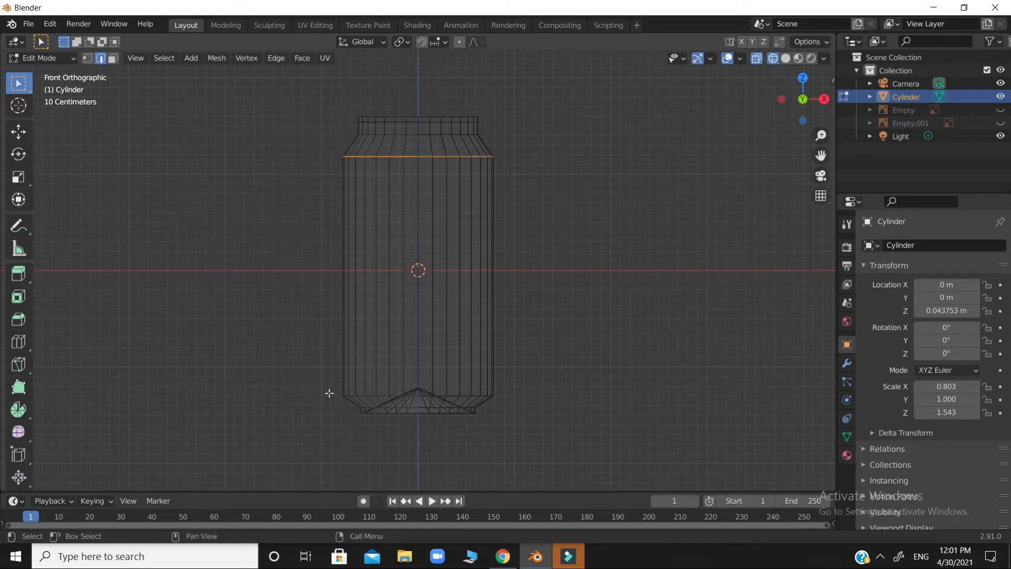
{"action": "left_click_drag", "start_coordinate": [327, 393], "coordinate": [527, 403]}
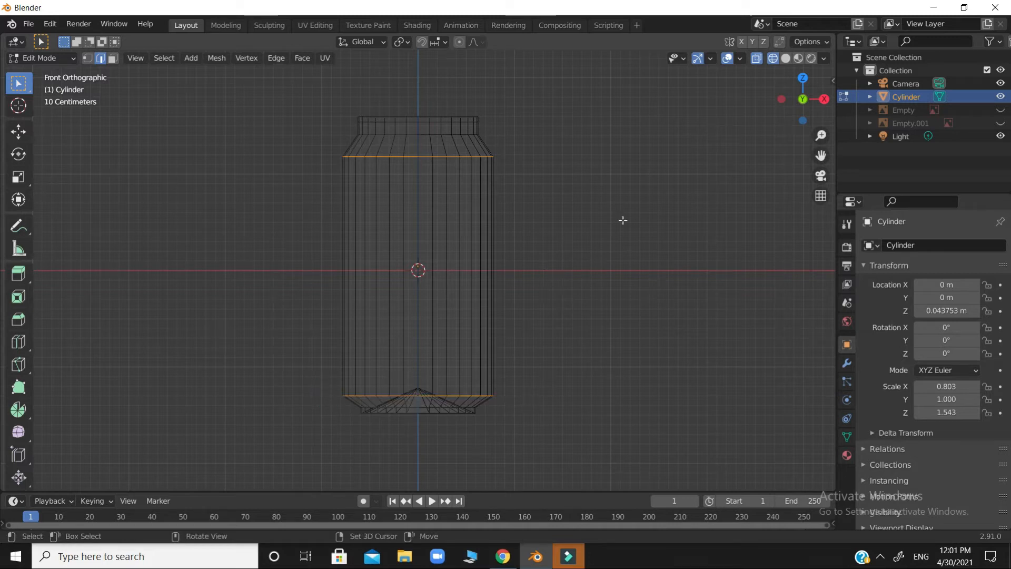
{"action": "left_click", "coordinate": [786, 58]}
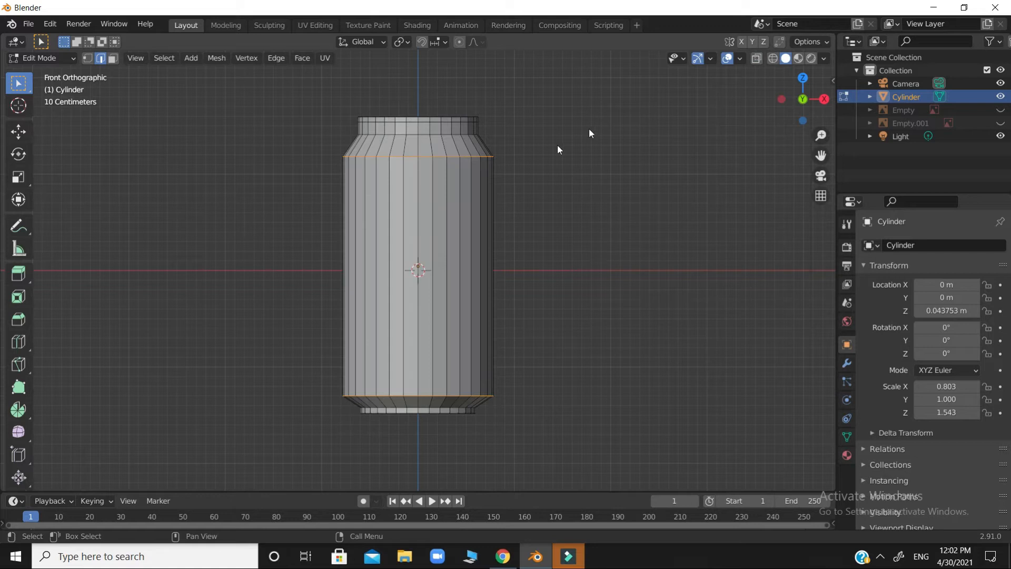
{"action": "left_click", "coordinate": [418, 211], "text": "shift"}
{"action": "left_click_drag", "start_coordinate": [800, 101], "coordinate": [798, 79]}
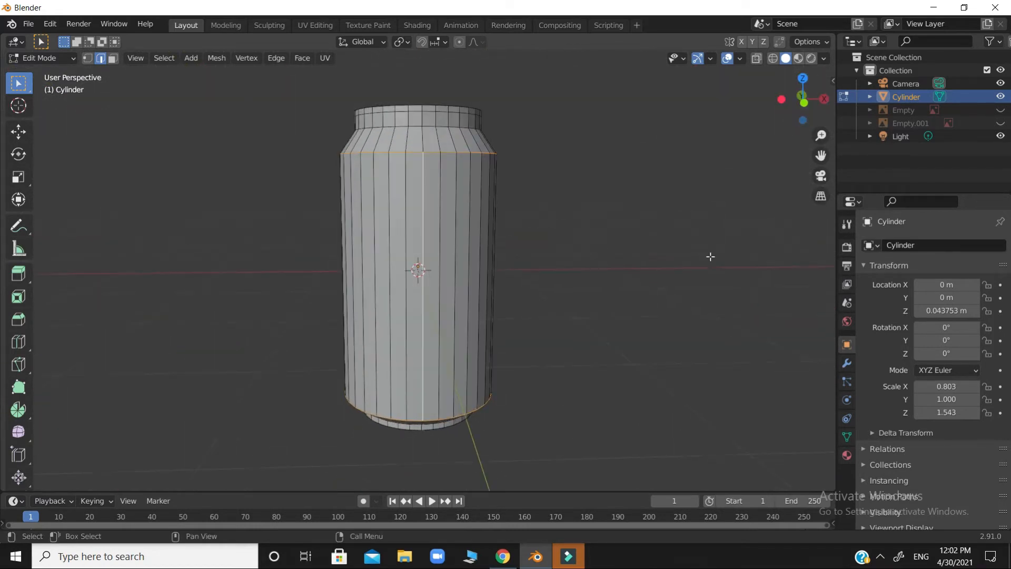
{"action": "key", "text": "KP_1"}
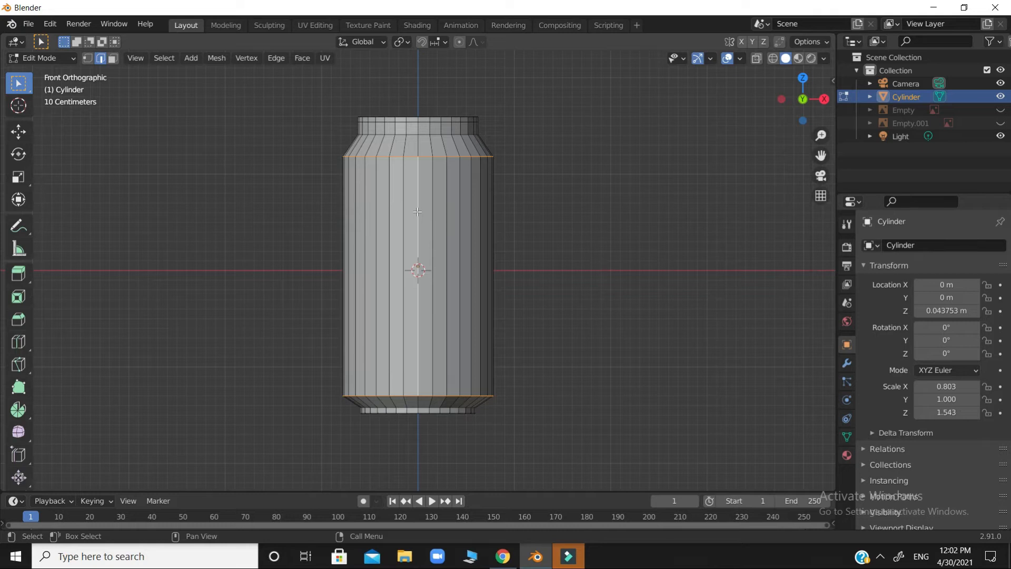
Step: Mark the selected body edges as seams and check them around the can
{"action": "right_click", "coordinate": [418, 211]}
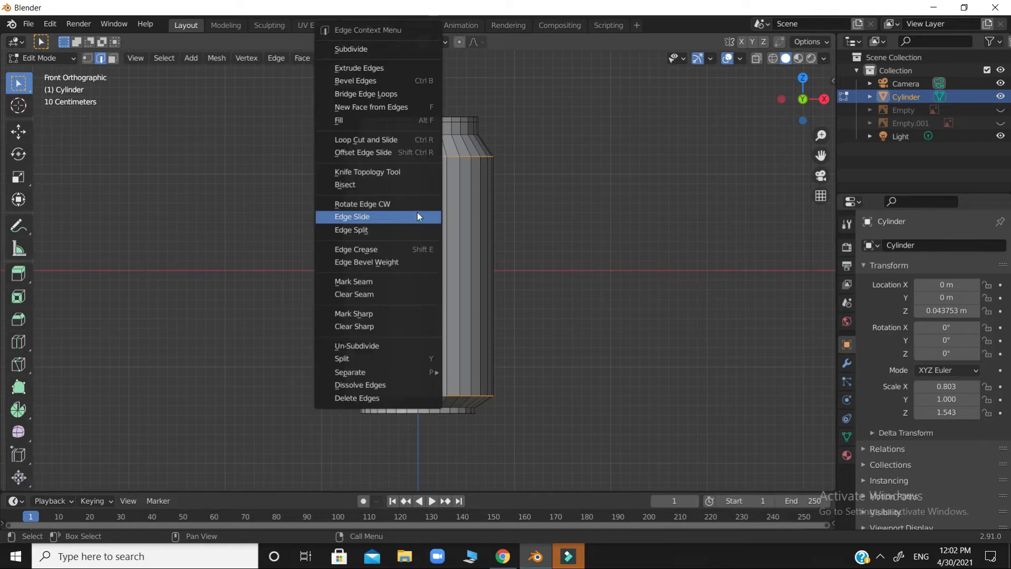
{"action": "left_click", "coordinate": [421, 282]}
{"action": "left_click_drag", "start_coordinate": [803, 100], "coordinate": [737, 126]}
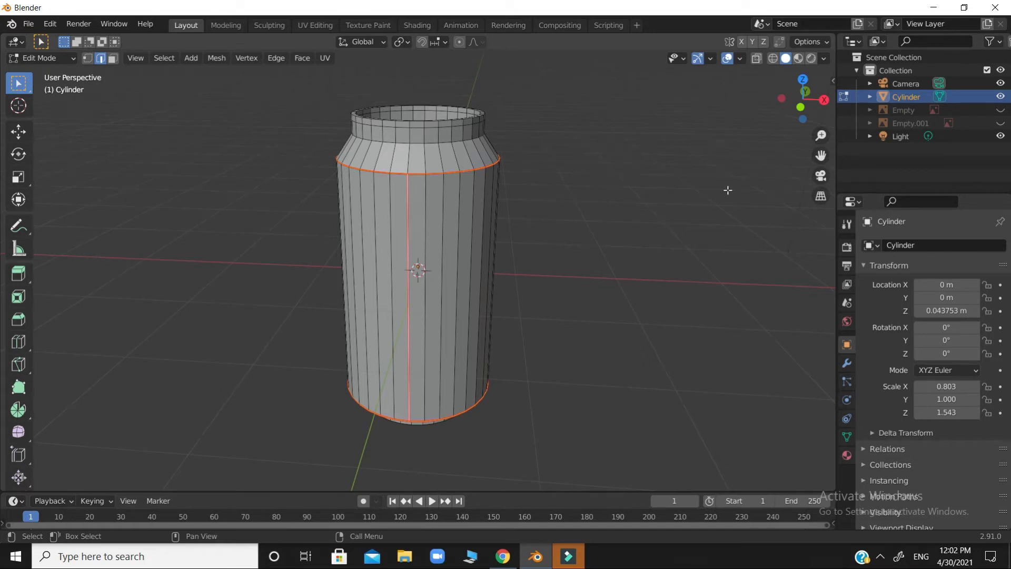
{"action": "key", "text": "KP_1"}
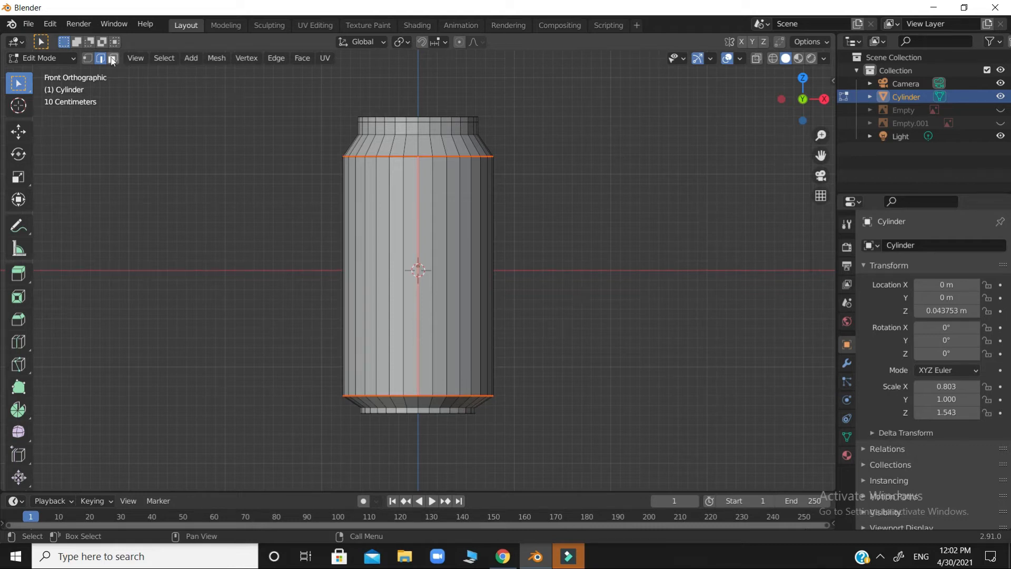
Step: Select all faces of the can's straight body between the two seam loops, including the back ones, using wireframe display
{"action": "left_click", "coordinate": [113, 59]}
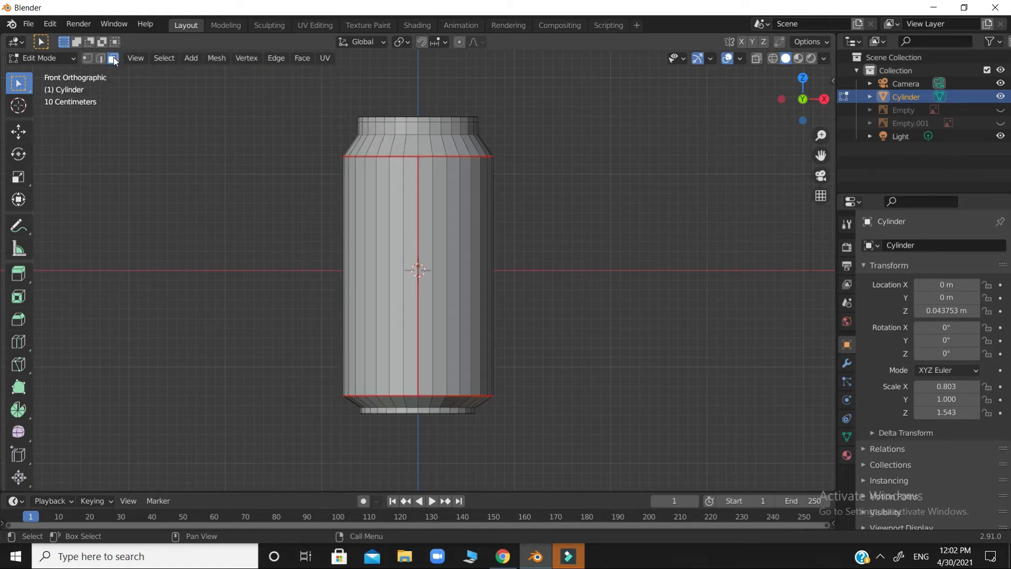
{"action": "left_click_drag", "start_coordinate": [305, 160], "coordinate": [525, 257]}
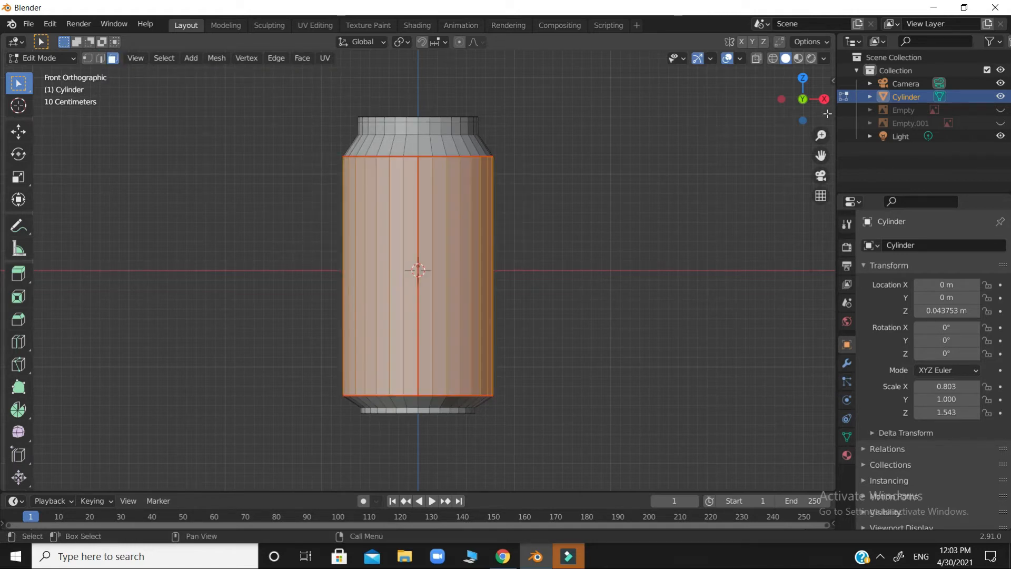
{"action": "left_click", "coordinate": [772, 59]}
{"action": "left_click_drag", "start_coordinate": [257, 157], "coordinate": [621, 395]}
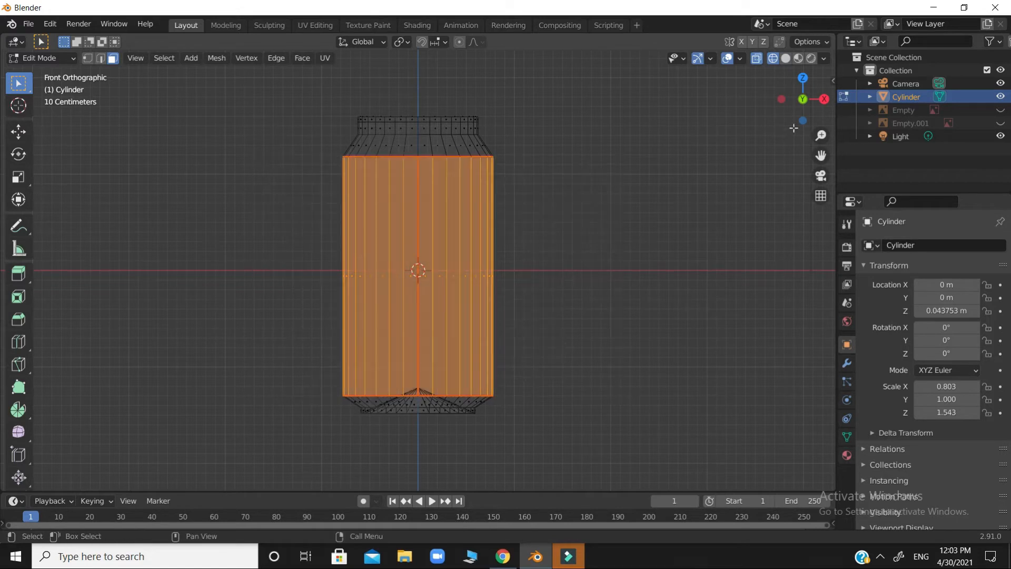
{"action": "left_click_drag", "start_coordinate": [801, 96], "coordinate": [769, 127]}
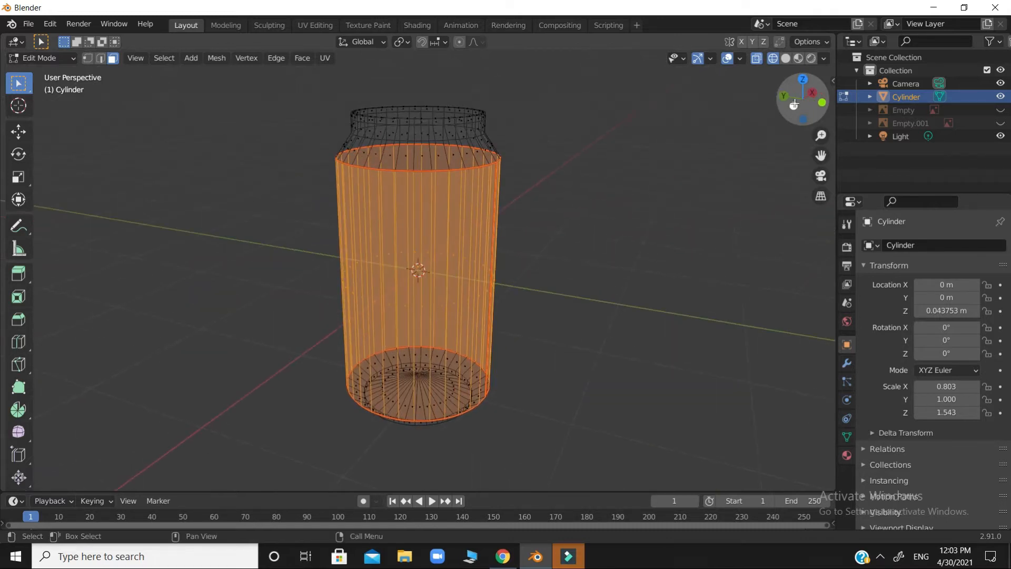
{"action": "left_click", "coordinate": [793, 104]}
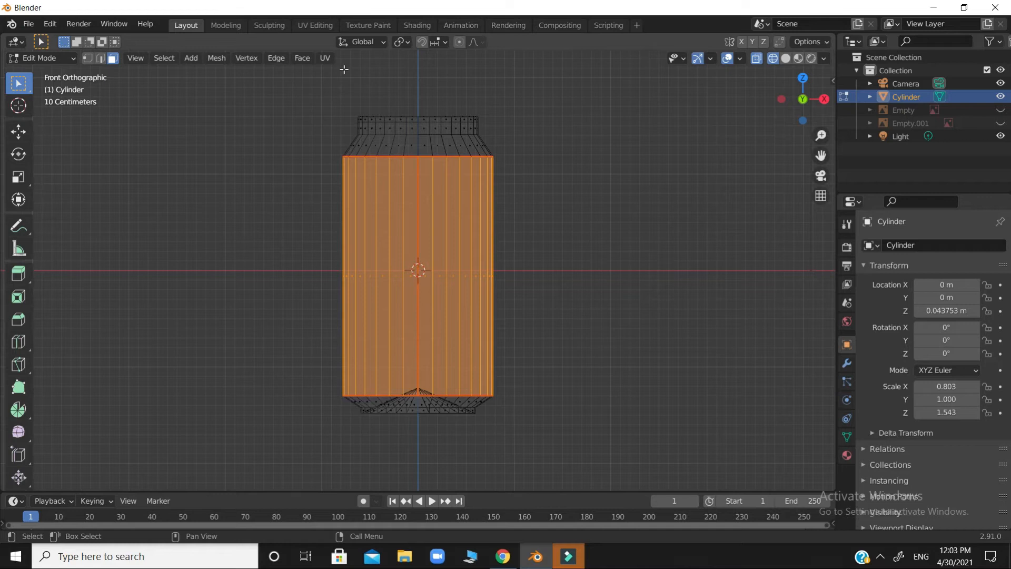
Step: Unwrap the selected body faces and switch to the UV Editing workspace
{"action": "key", "text": "u"}
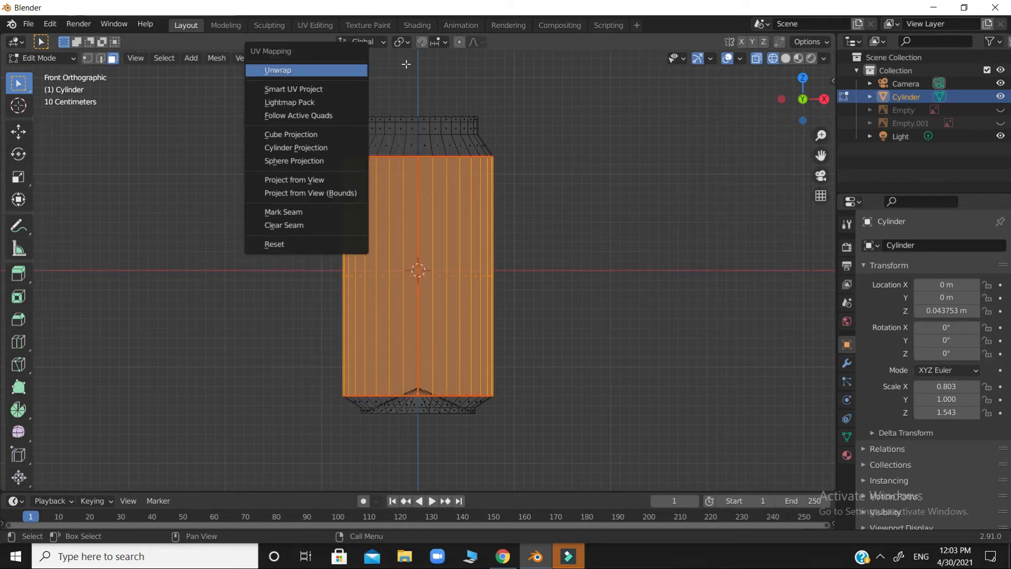
{"action": "left_click", "coordinate": [325, 58]}
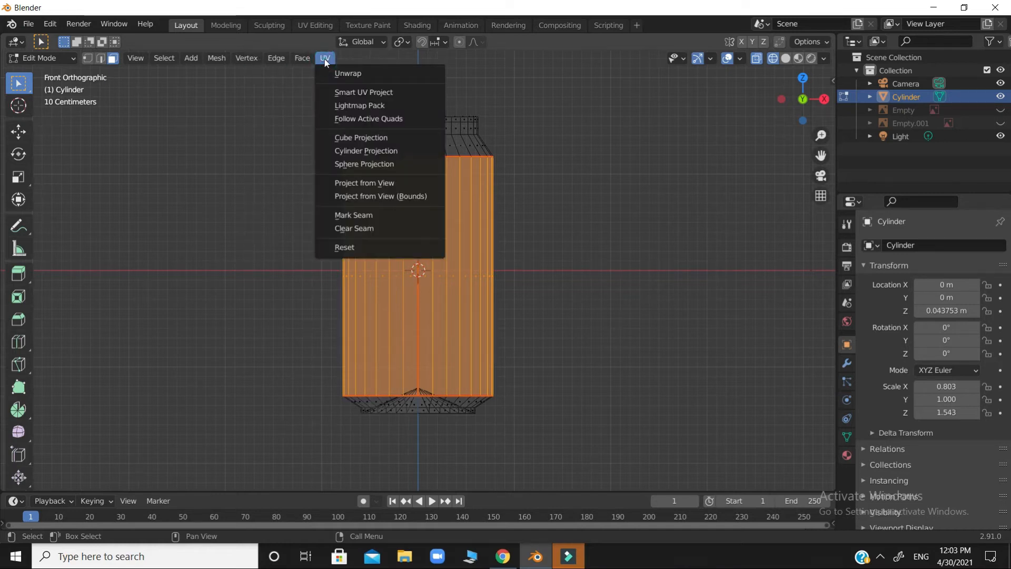
{"action": "left_click", "coordinate": [339, 73]}
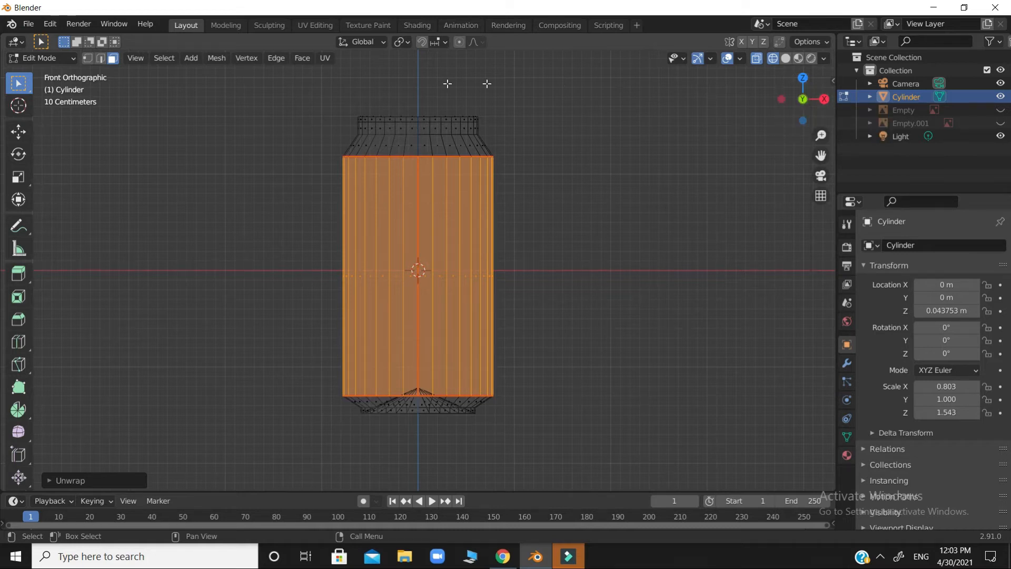
{"action": "left_click", "coordinate": [315, 25]}
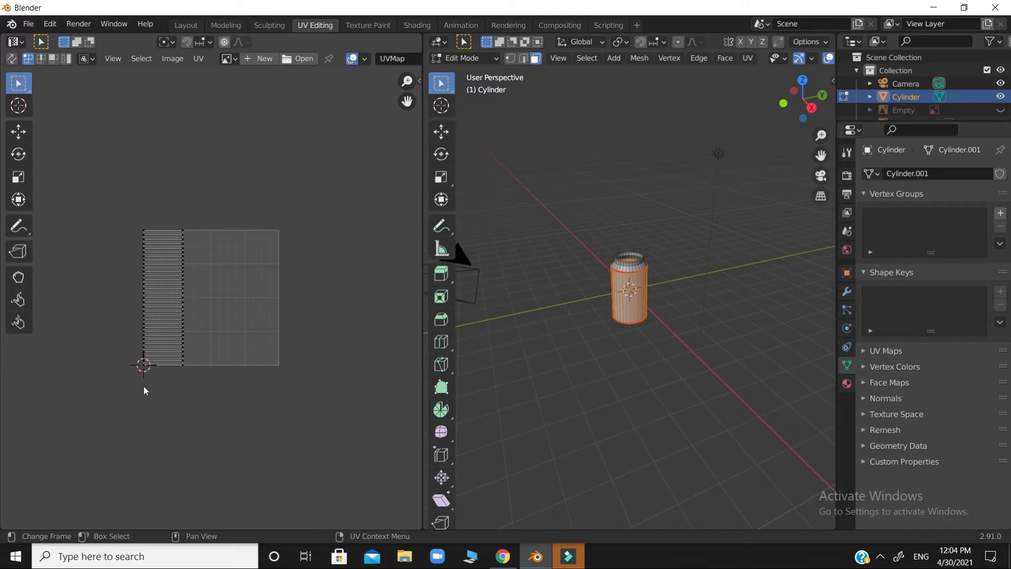
Step: Rotate the body's whole UV island by exactly 90° so that it lies horizontally
{"action": "left_click_drag", "start_coordinate": [103, 184], "coordinate": [213, 418]}
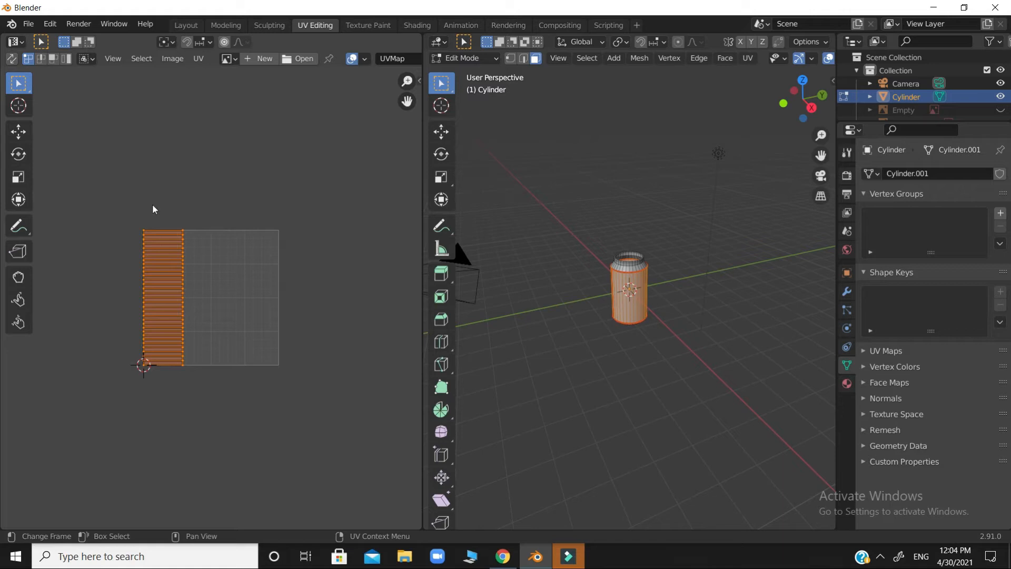
{"action": "key", "text": "r"}
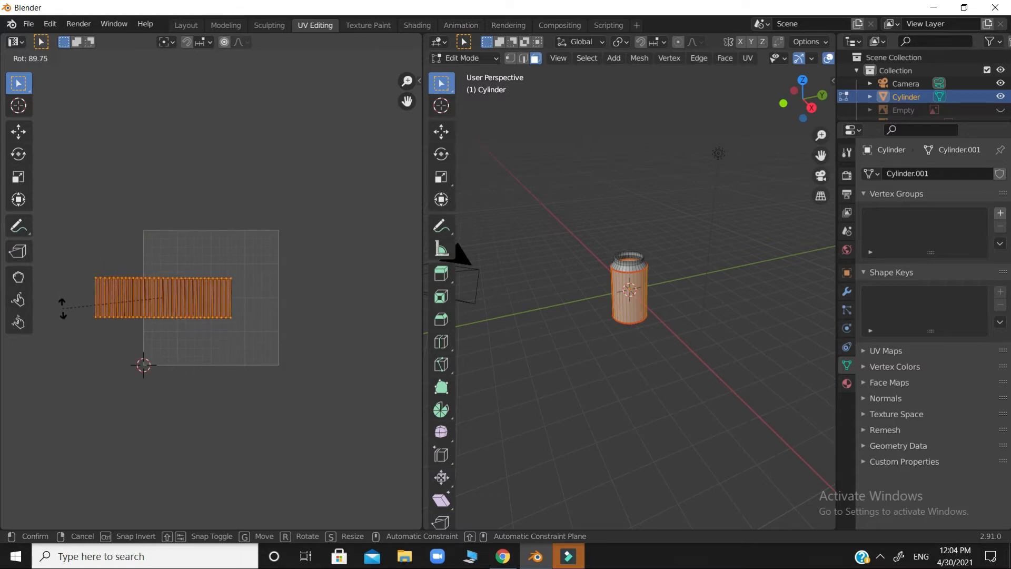
{"action": "left_click", "coordinate": [63, 309]}
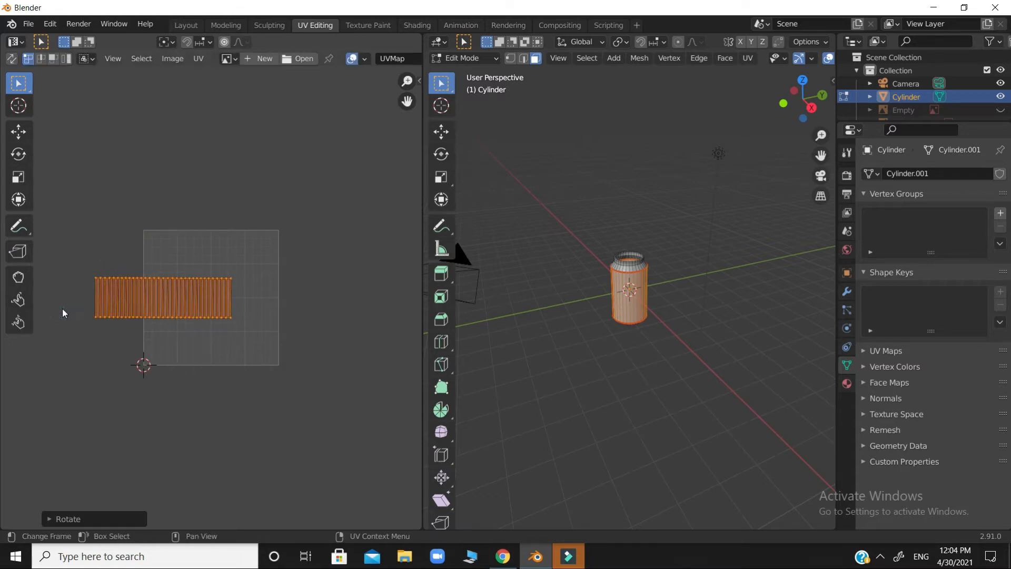
{"action": "left_click", "coordinate": [89, 519]}
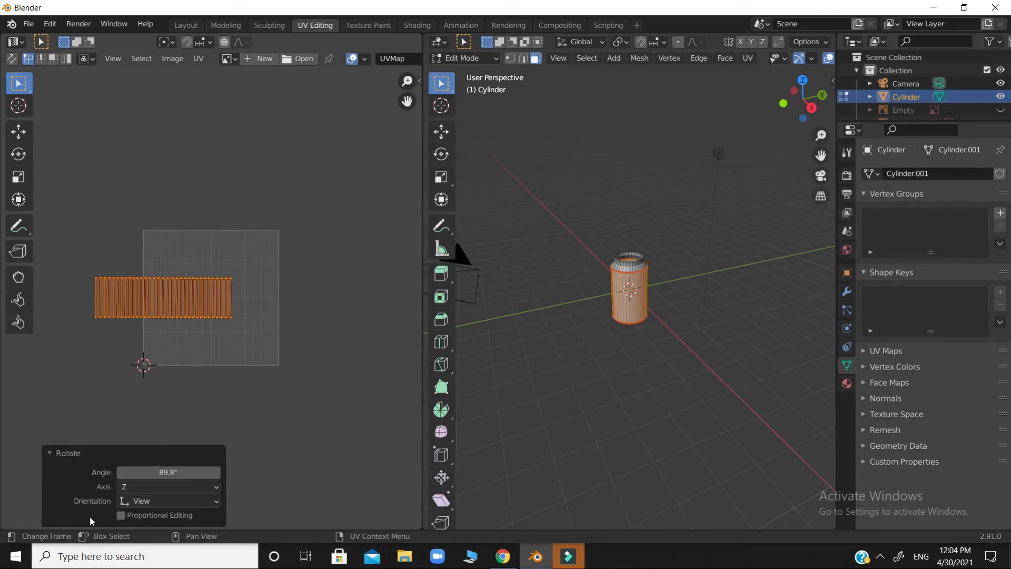
{"action": "left_click", "coordinate": [185, 472]}
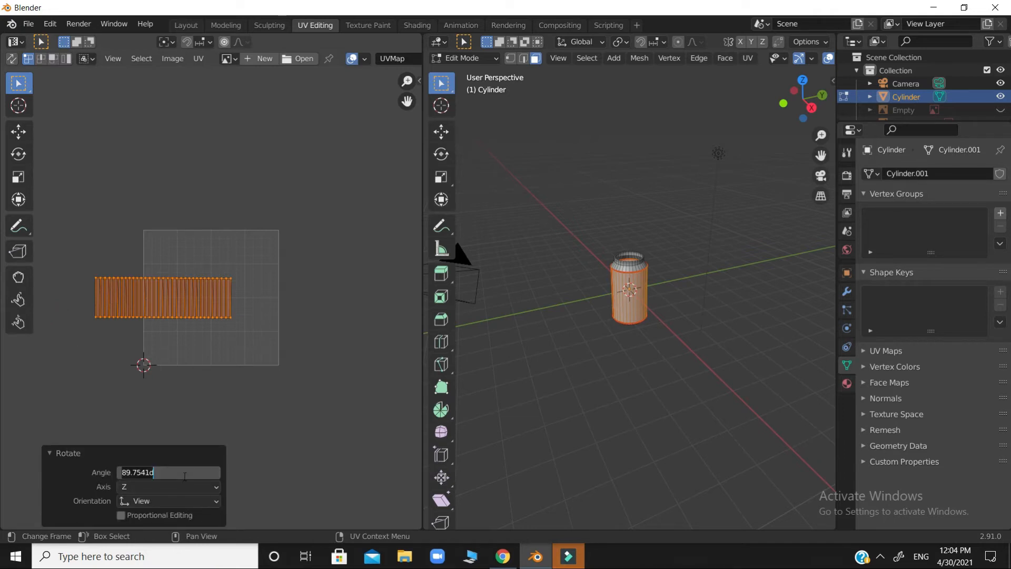
{"action": "type", "text": "90"}
{"action": "key", "text": "Return"}
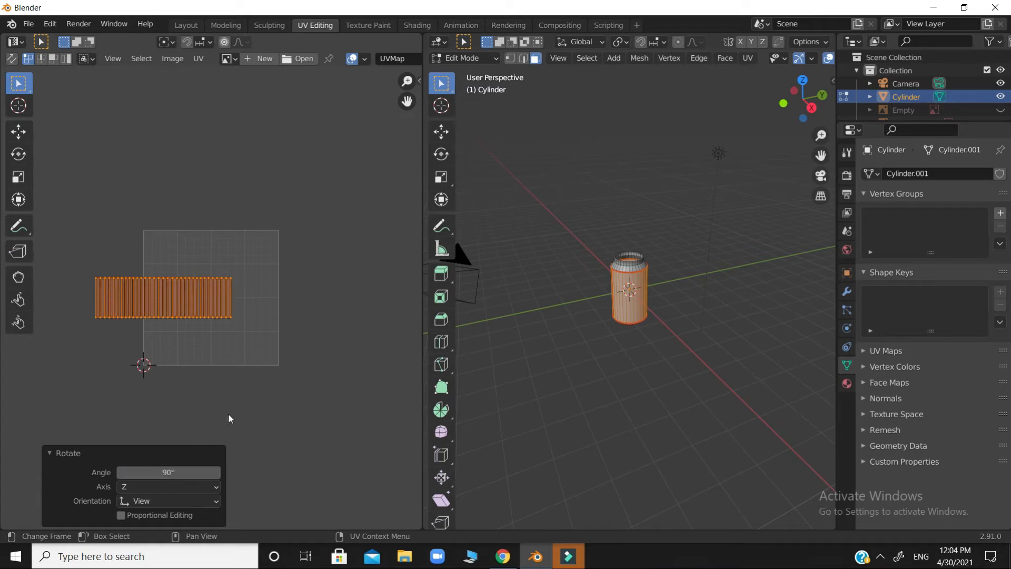
Step: Move the UV island along X by about 0.363 m and fine-tune it by -0.0078 m to fit the UV square's width
{"action": "key", "text": "g"}
{"action": "key", "text": "x"}
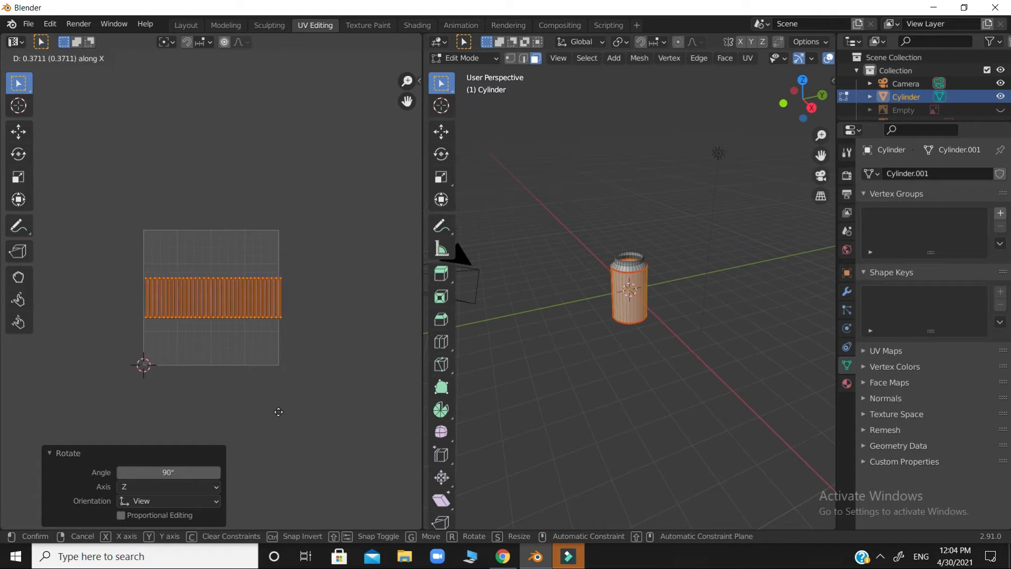
{"action": "left_click", "coordinate": [277, 412]}
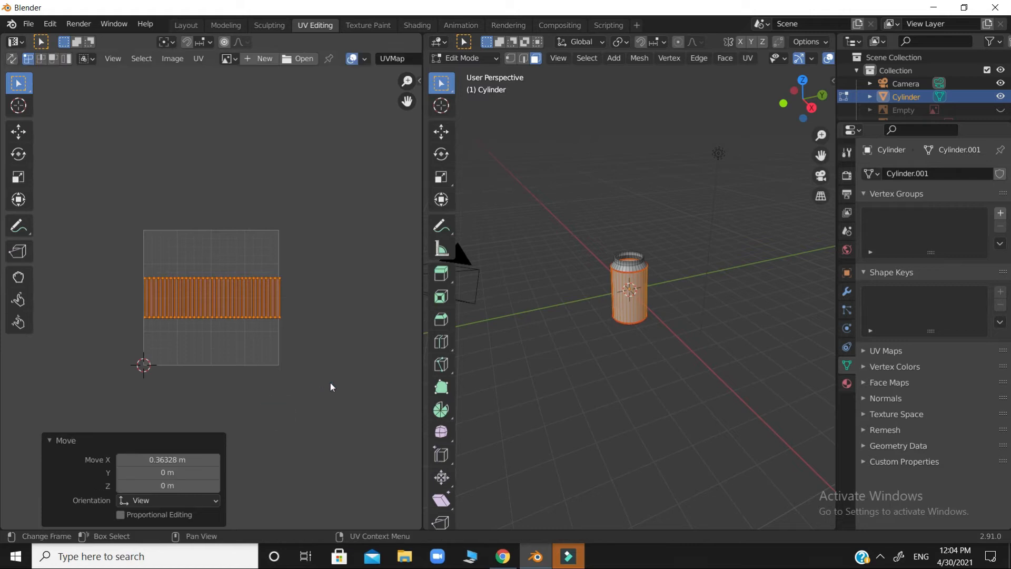
{"action": "left_click", "coordinate": [330, 384]}
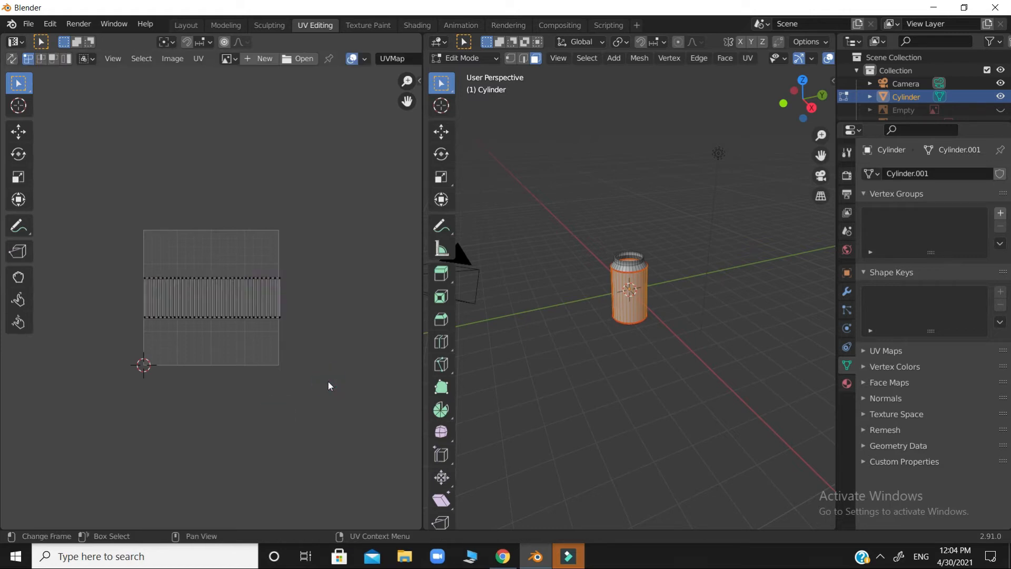
{"action": "left_click_drag", "start_coordinate": [112, 267], "coordinate": [307, 318]}
{"action": "key", "text": "g"}
{"action": "key", "text": "x"}
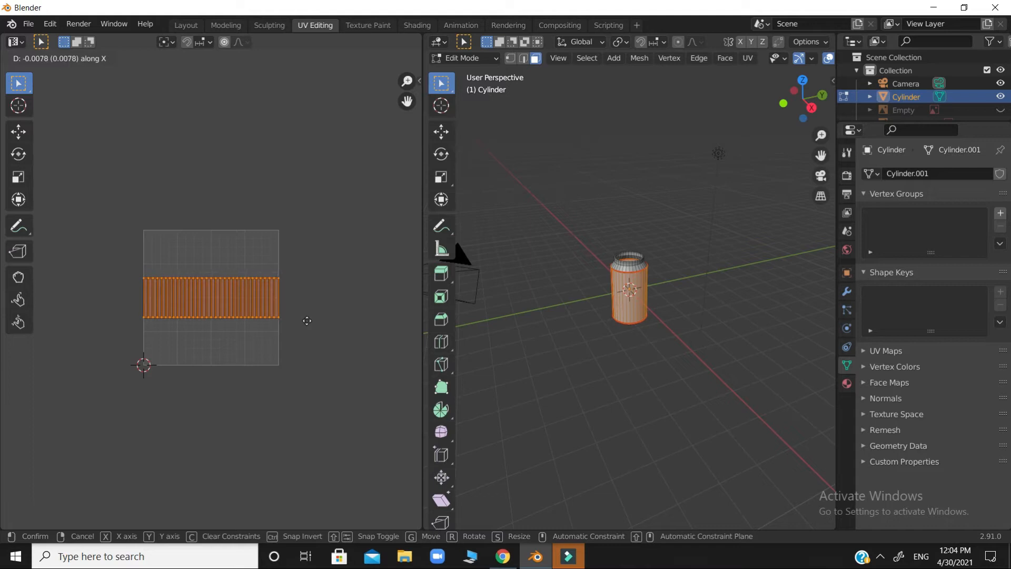
{"action": "left_click", "coordinate": [308, 324]}
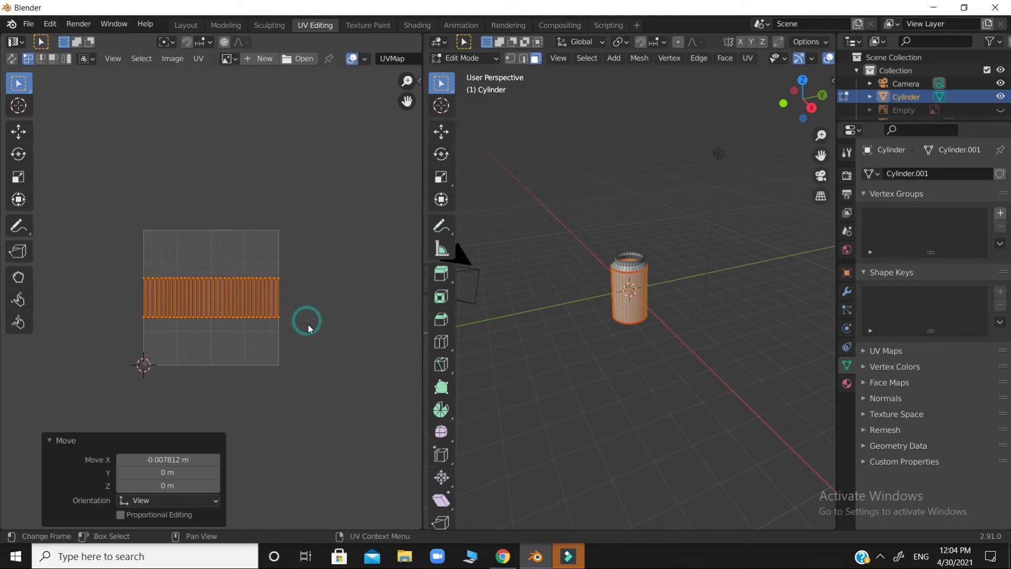
Step: Export the UV layout to the Desktop as a PNG image named "label bottle packaging.png"
{"action": "left_click", "coordinate": [204, 60]}
{"action": "left_click", "coordinate": [198, 59]}
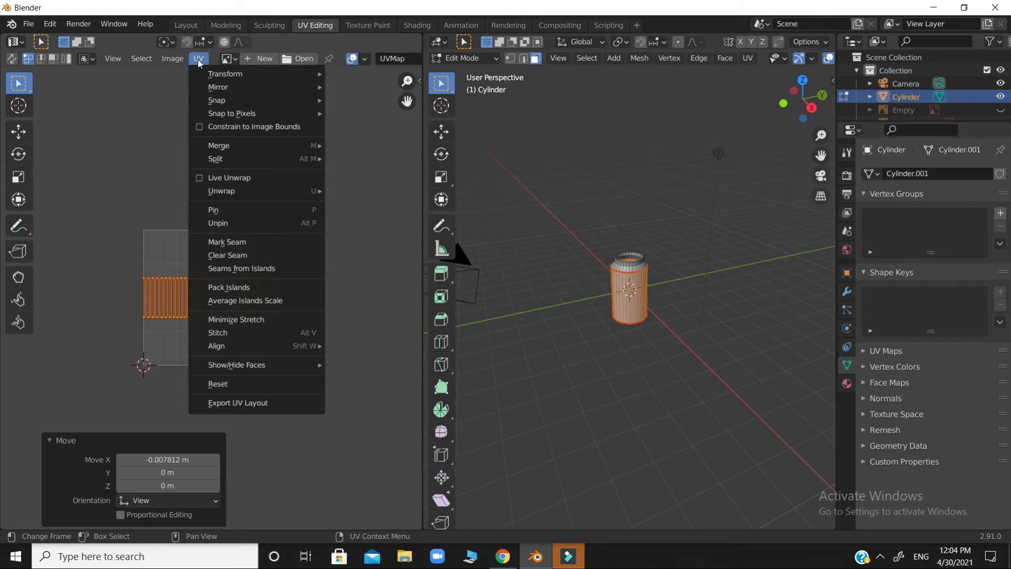
{"action": "left_click", "coordinate": [261, 406]}
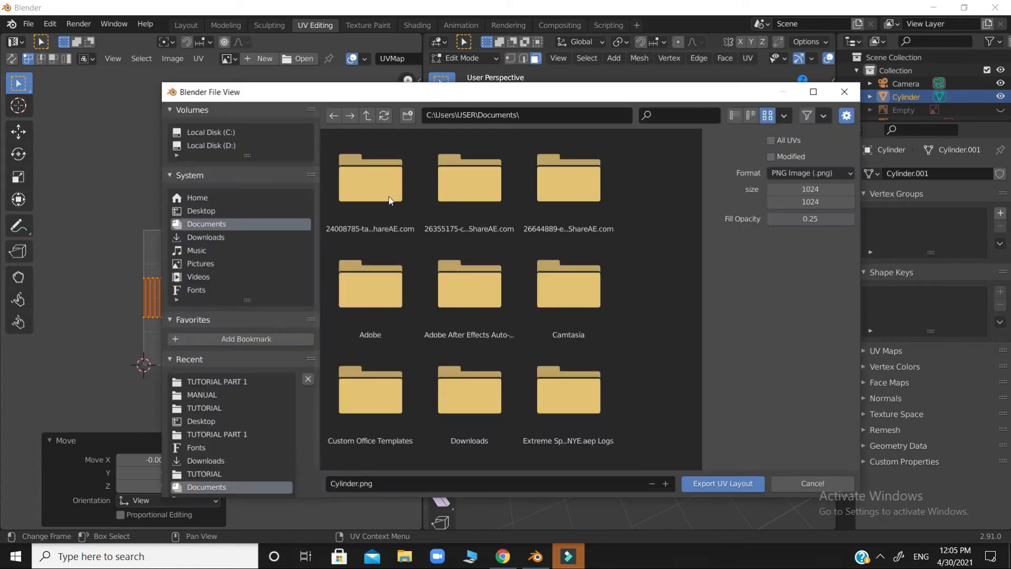
{"action": "left_click", "coordinate": [201, 210]}
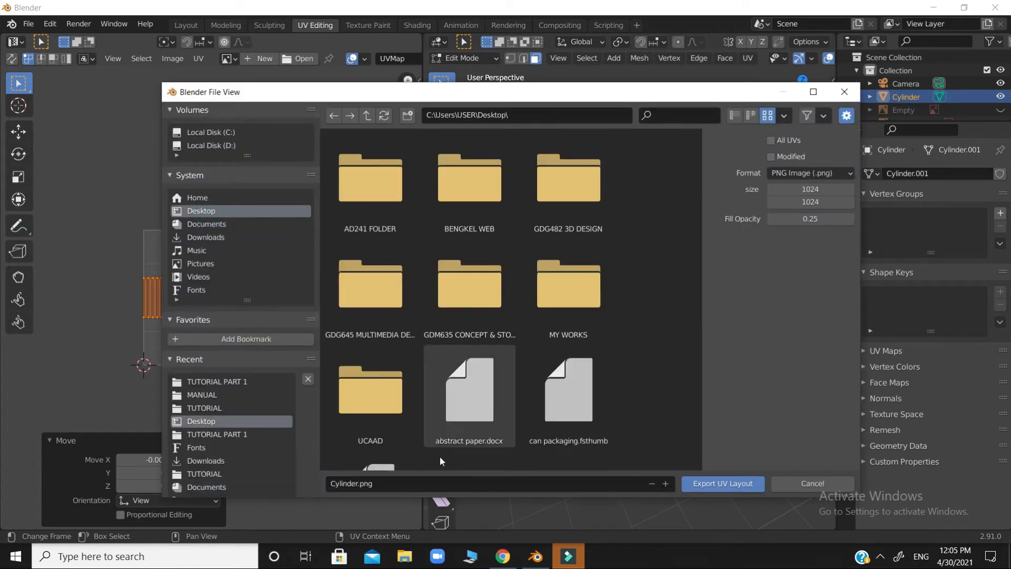
{"action": "left_click", "coordinate": [411, 483]}
{"action": "type", "text": "label"}
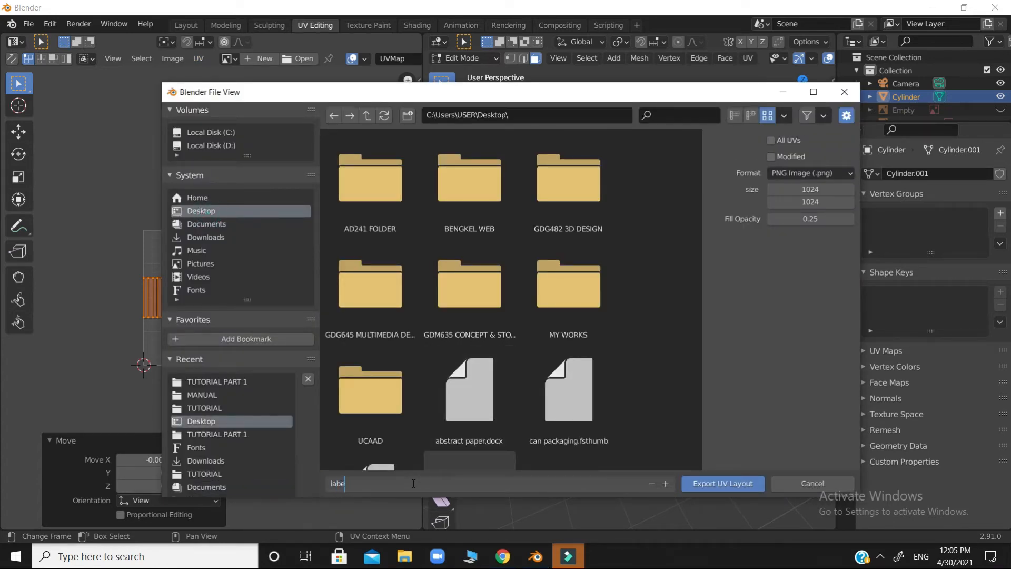
{"action": "type", "text": "ackaging"}
{"action": "left_click", "coordinate": [349, 484]}
{"action": "type", "text": "bottle"}
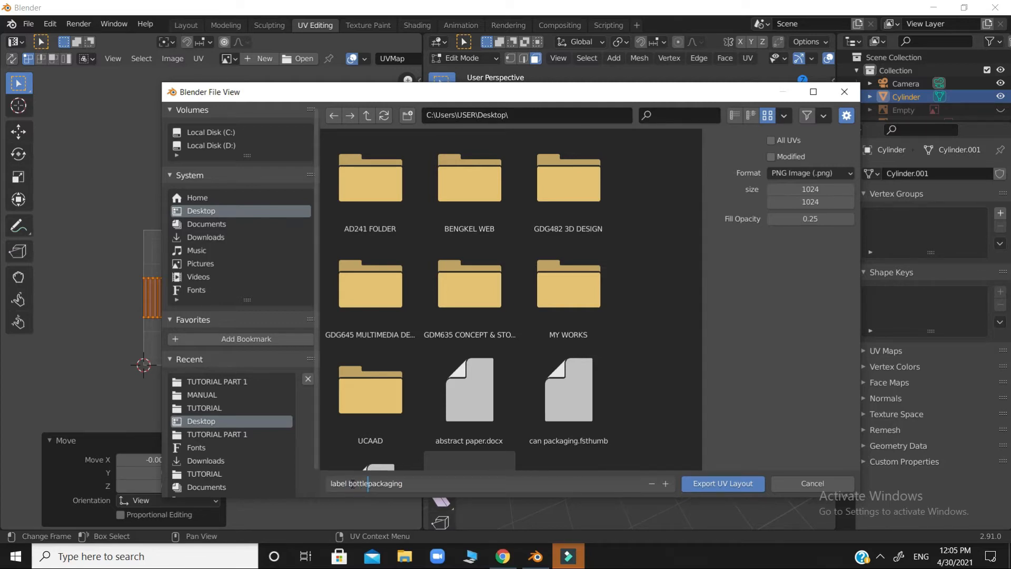
{"action": "left_click", "coordinate": [744, 485]}
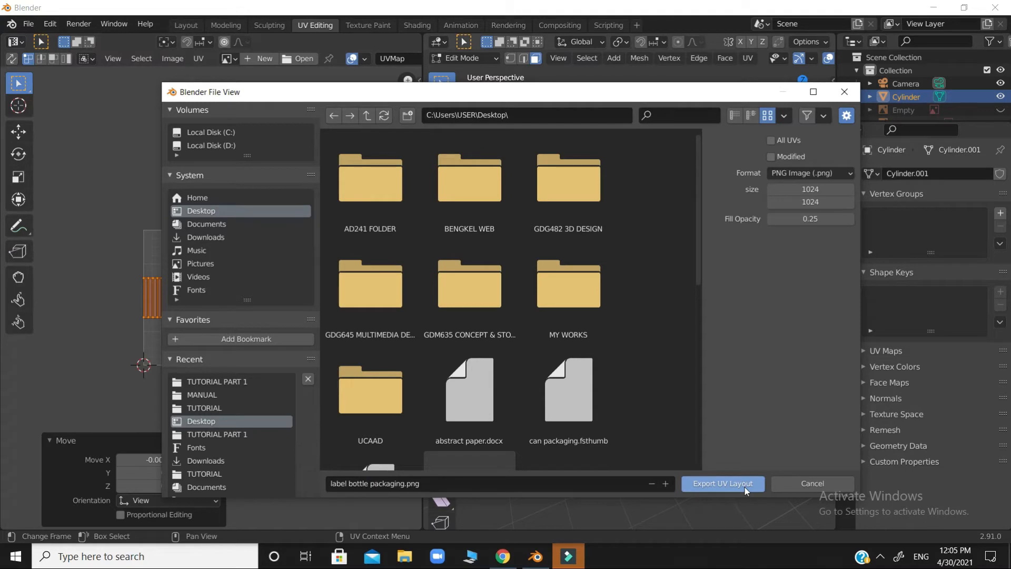
{"action": "left_click", "coordinate": [744, 485]}
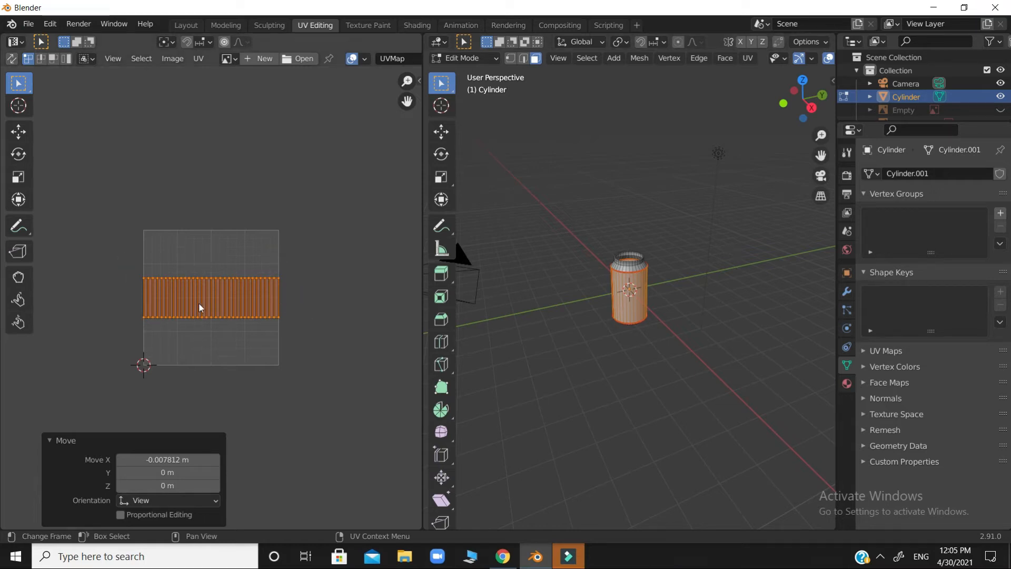
{"action": "left_click", "coordinate": [879, 556]}
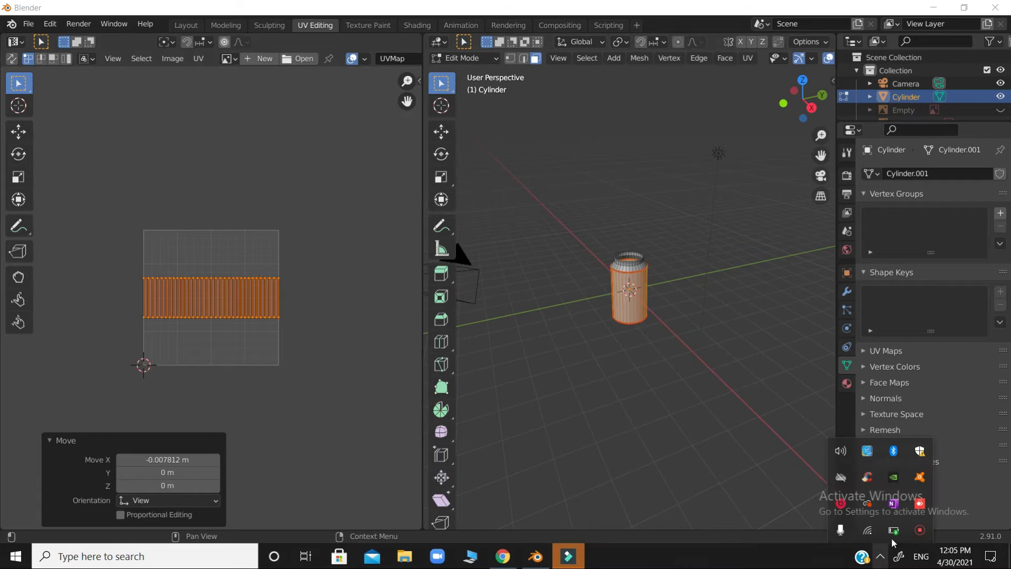
{"action": "left_click", "coordinate": [927, 534]}
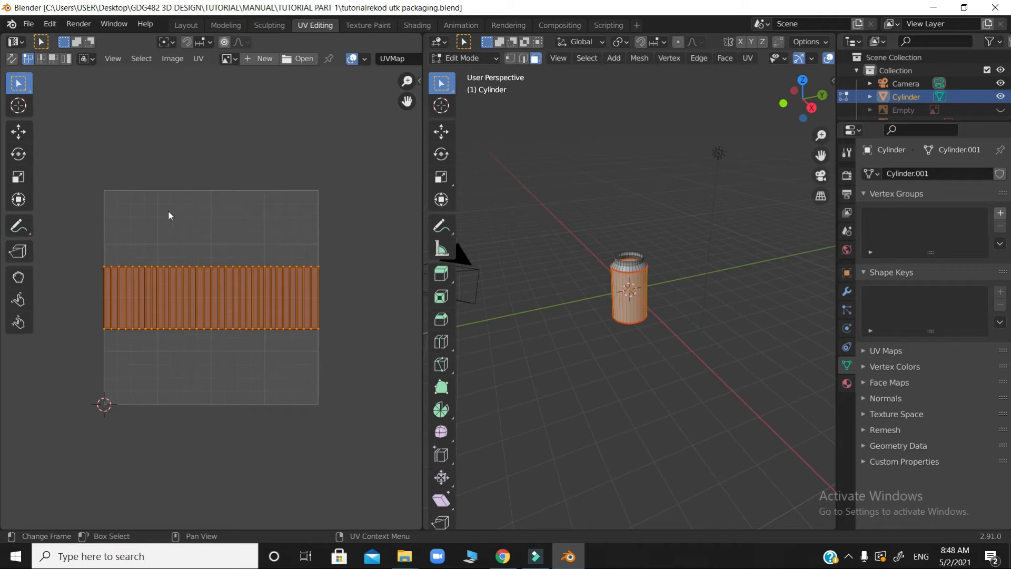
{"action": "left_click", "coordinate": [205, 60]}
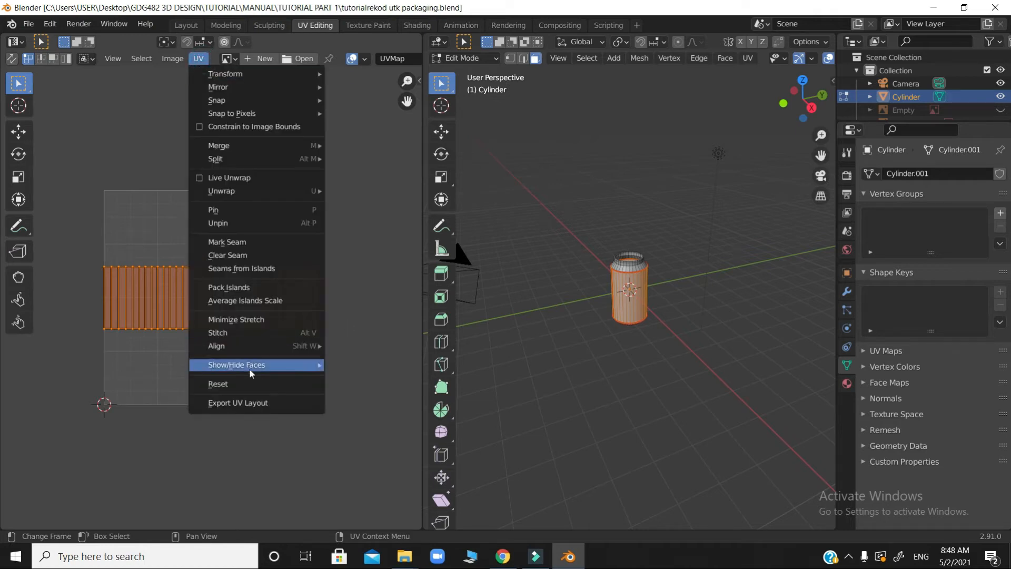
{"action": "left_click", "coordinate": [380, 370]}
{"action": "left_click", "coordinate": [380, 372]}
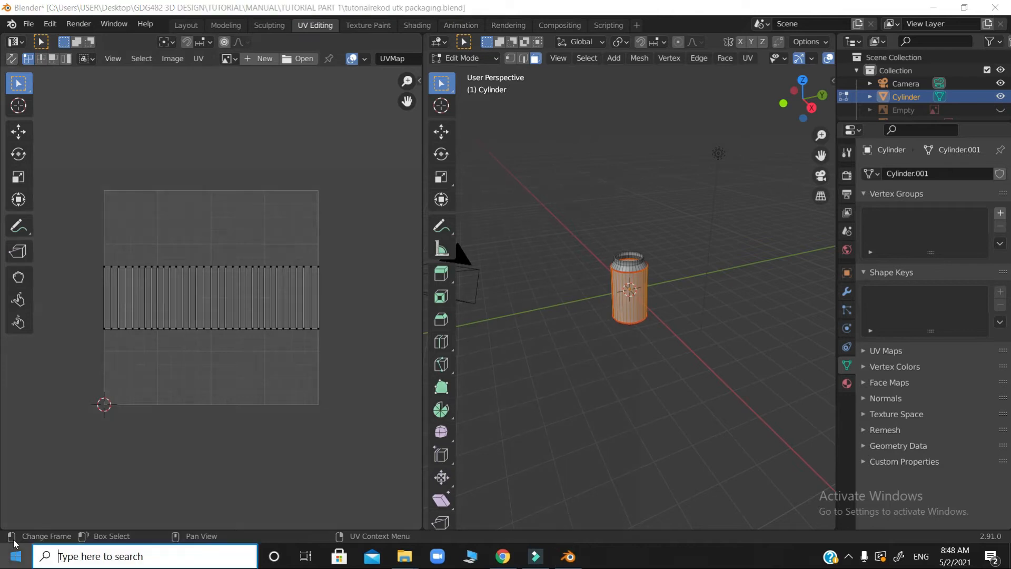
Step: Switch to Adobe Illustrator and place the "label bottle packaging" image from the Desktop at the blank artboard's upper-left corner
{"action": "left_click", "coordinate": [16, 556]}
{"action": "left_click", "coordinate": [150, 407]}
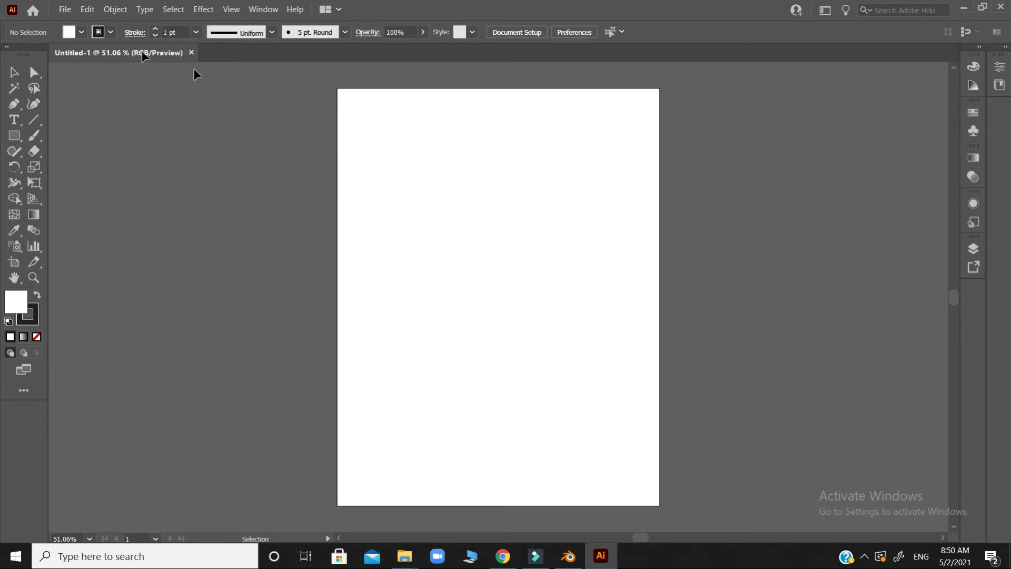
{"action": "left_click", "coordinate": [65, 10]}
{"action": "left_click", "coordinate": [103, 221]}
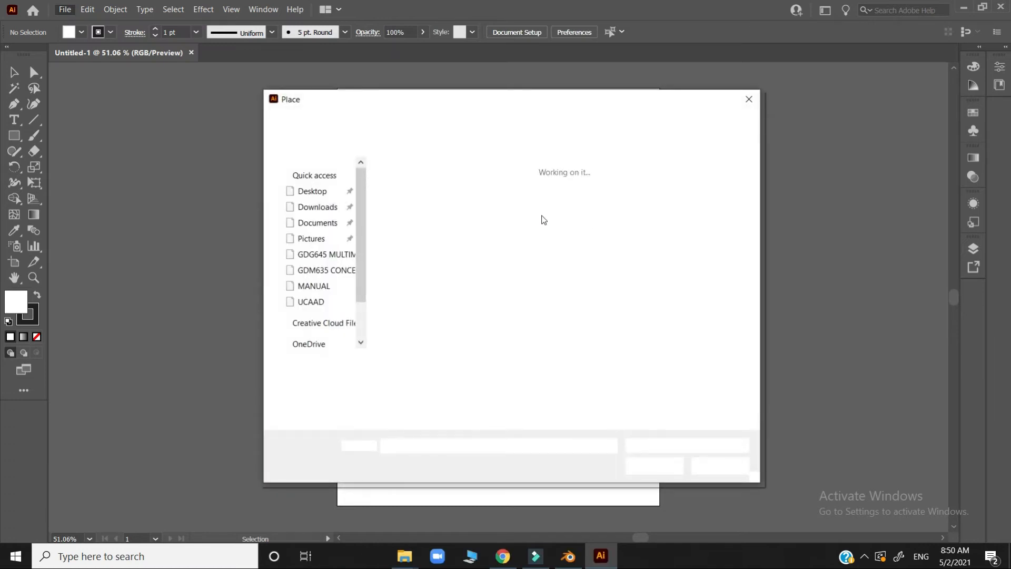
{"action": "left_click", "coordinate": [329, 194]}
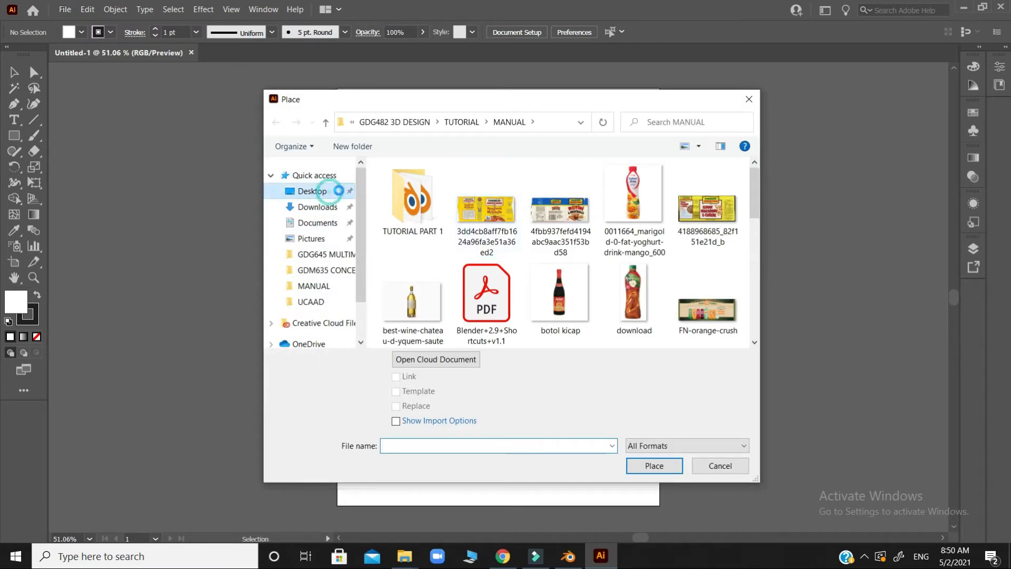
{"action": "left_click_drag", "start_coordinate": [756, 197], "coordinate": [752, 306]}
{"action": "left_click", "coordinate": [757, 280]}
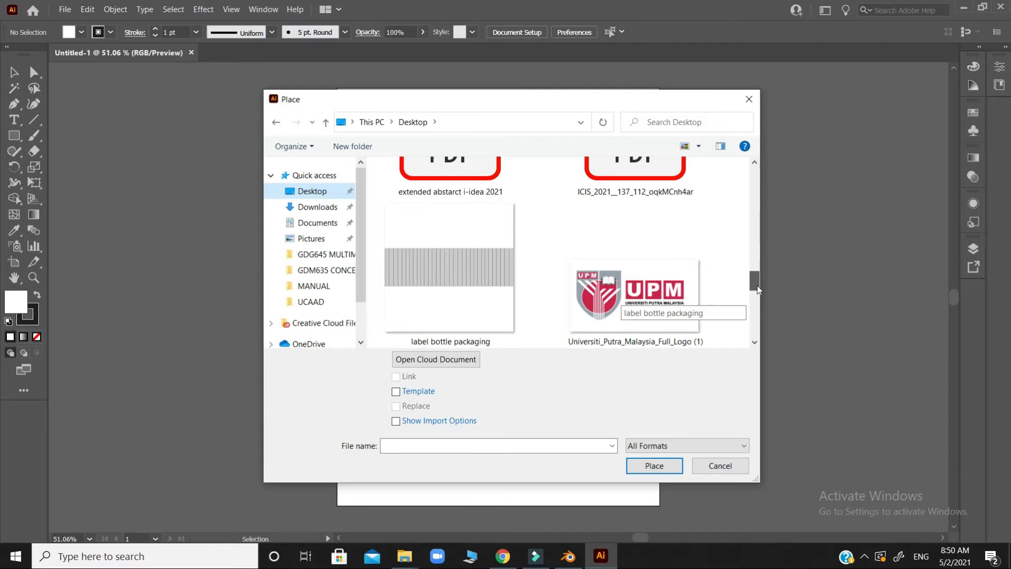
{"action": "left_click", "coordinate": [456, 332]}
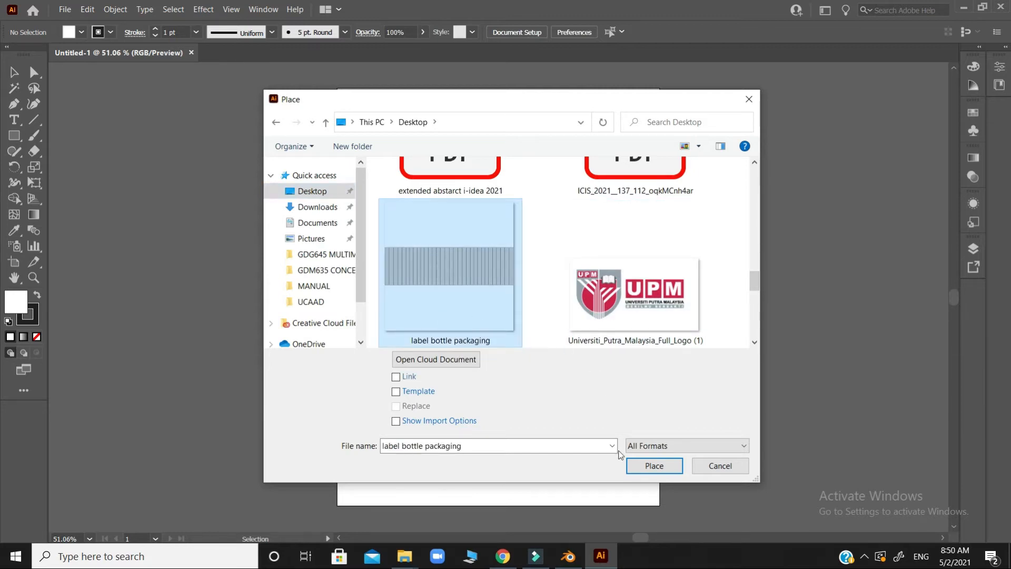
{"action": "left_click", "coordinate": [655, 466]}
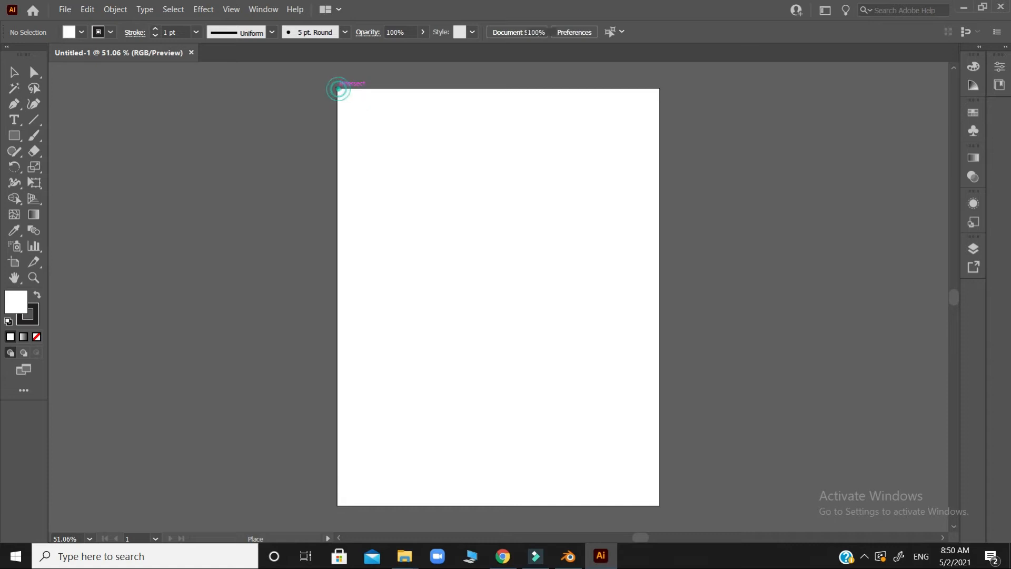
{"action": "left_click", "coordinate": [337, 89]}
Step: Move the placed UV template image sideways, away from the artboard's left edge, and deselect it
{"action": "scroll", "coordinate": [798, 212], "scroll_direction": "down", "scroll_amount": 1}
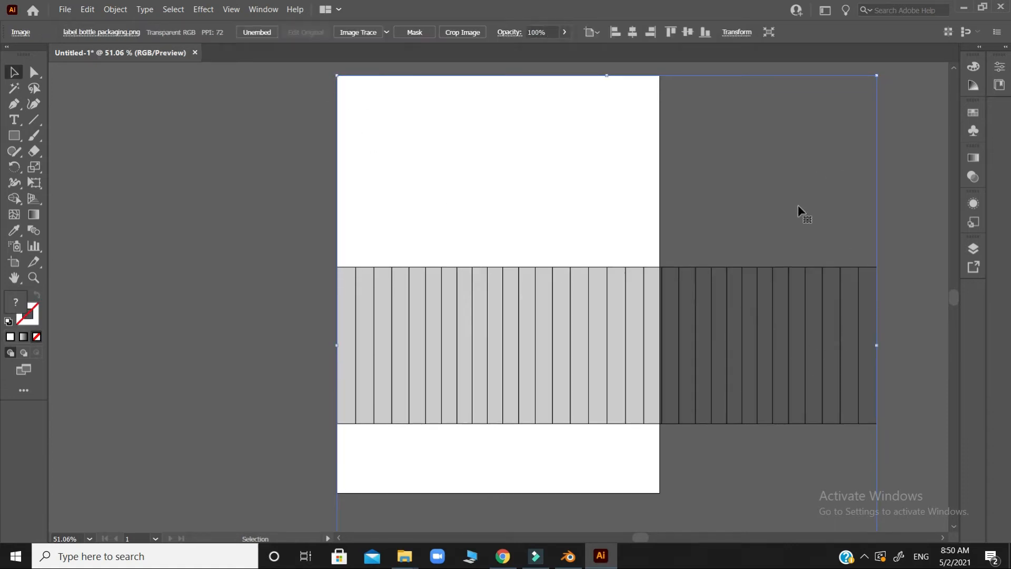
{"action": "scroll", "coordinate": [825, 383], "scroll_direction": "down", "scroll_amount": 3}
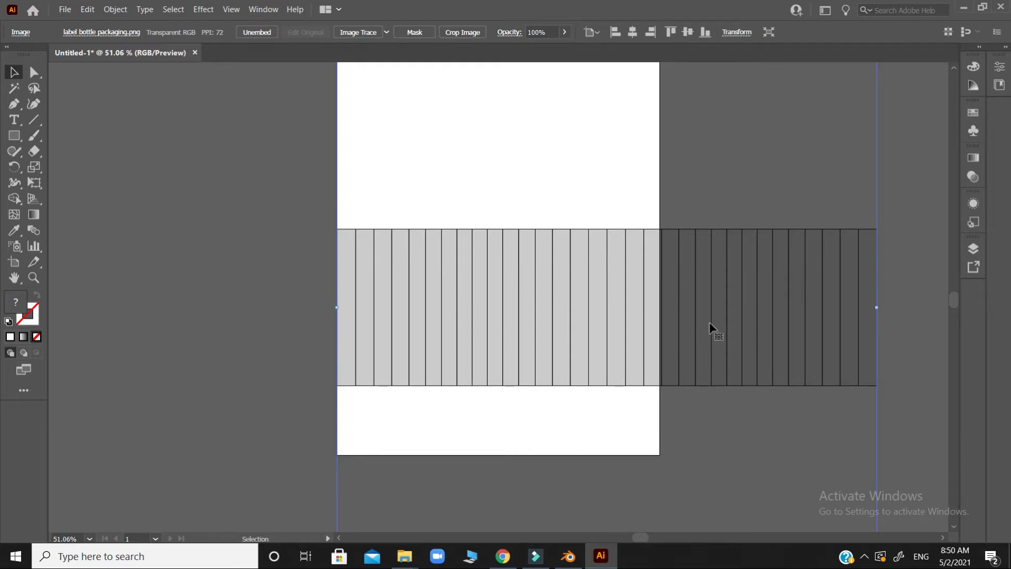
{"action": "scroll", "coordinate": [712, 330], "scroll_direction": "up", "scroll_amount": 4}
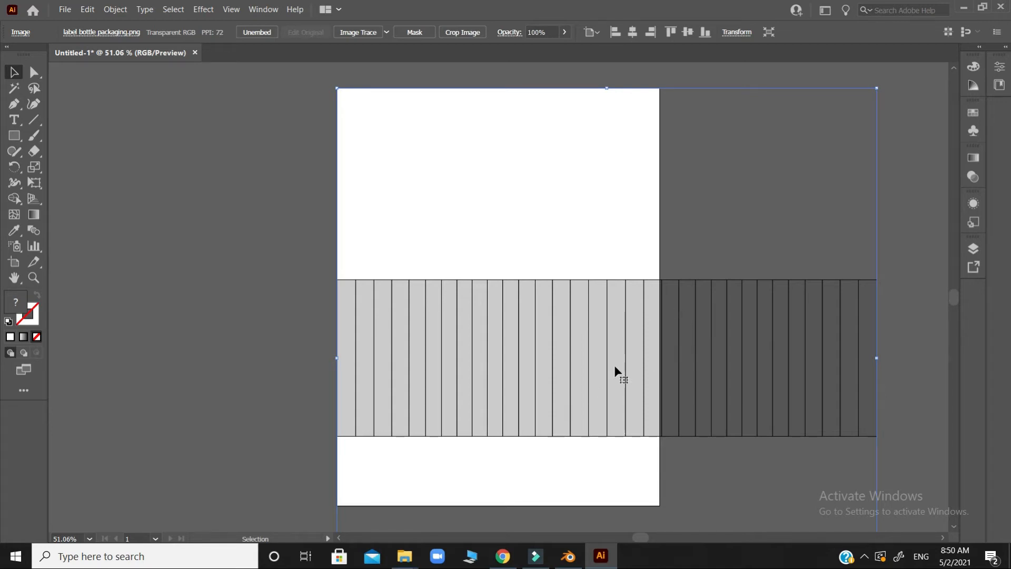
{"action": "left_click_drag", "start_coordinate": [418, 363], "coordinate": [527, 375]}
{"action": "left_click", "coordinate": [345, 366]}
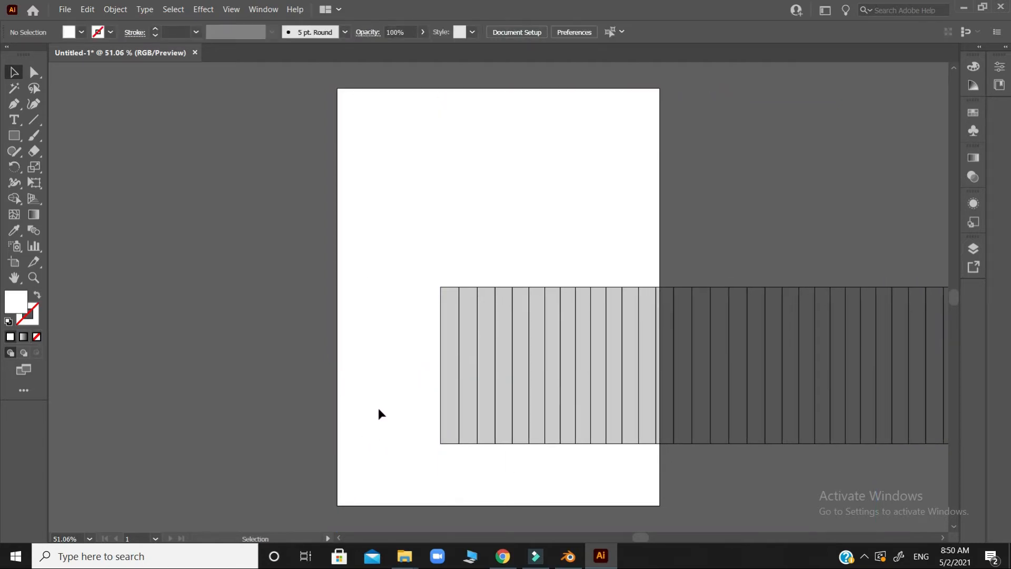
Step: Resize the artboard to 1024 pt wide and 1024 pt high
{"action": "left_click", "coordinate": [14, 262]}
{"action": "left_click", "coordinate": [508, 32]}
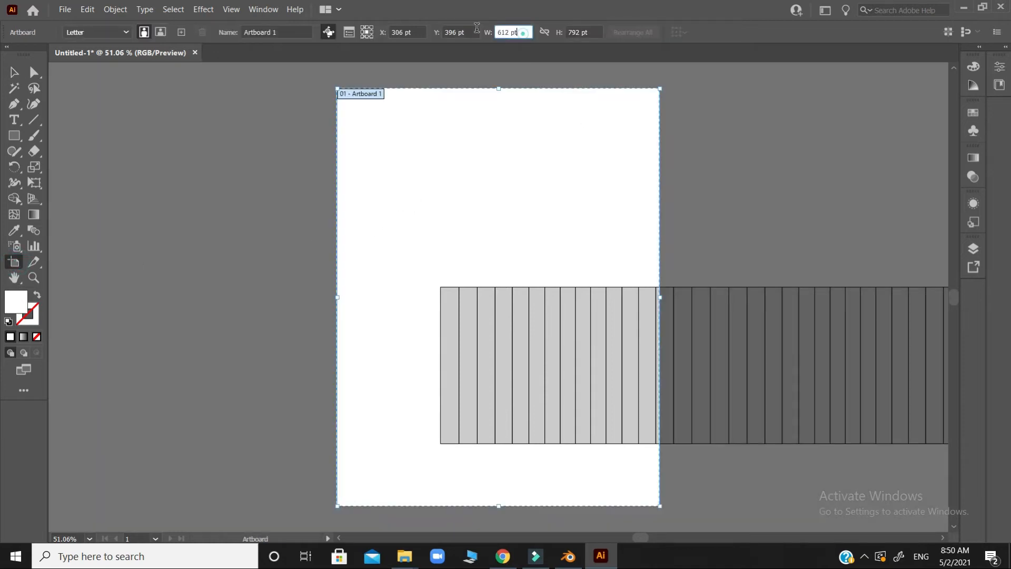
{"action": "type", "text": "1024"}
{"action": "key", "text": "Tab"}
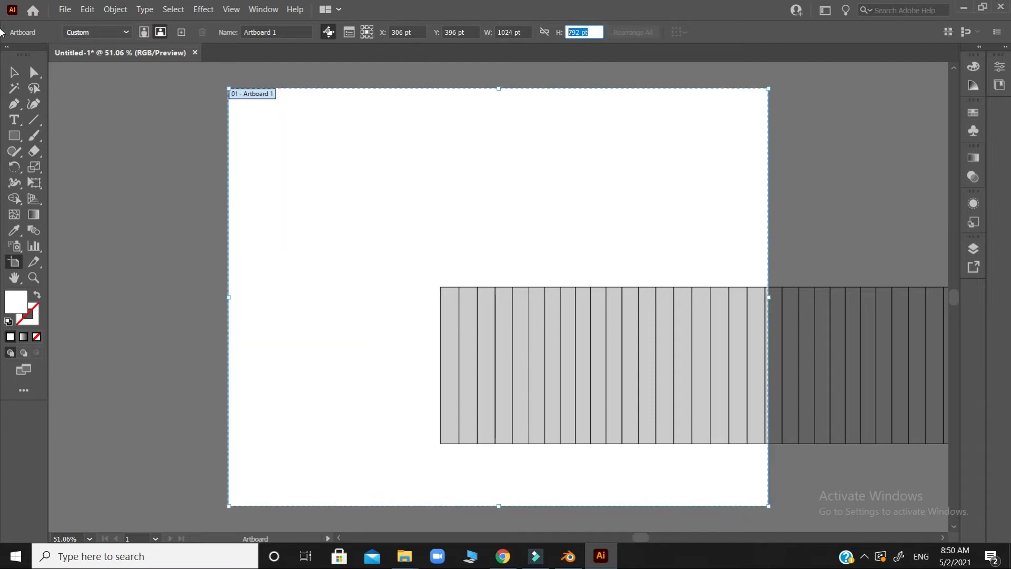
{"action": "type", "text": "1024"}
{"action": "key", "text": "Return"}
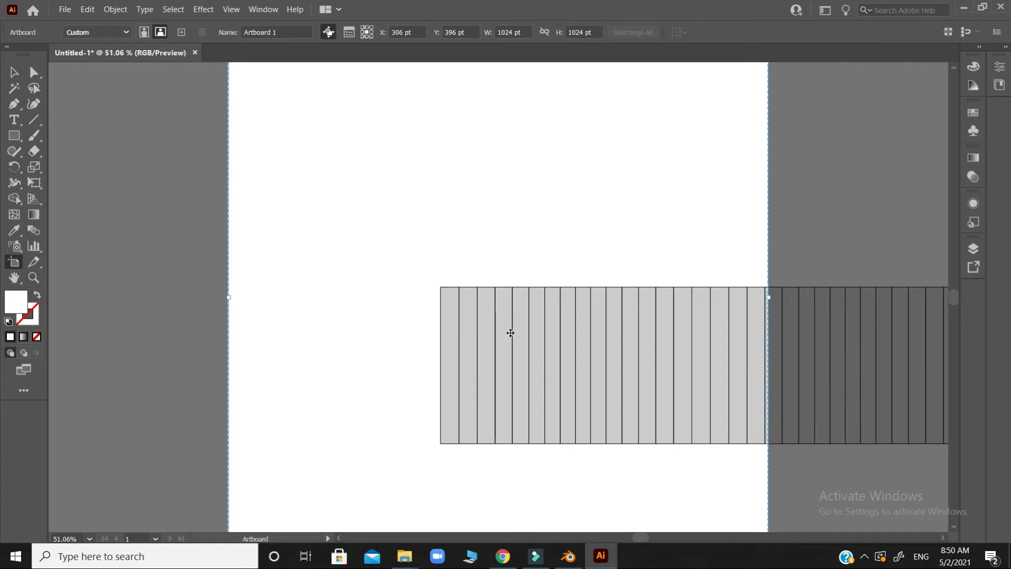
Step: Move the UV template image onto the square artboard and nudge it upward until its edges line up with the artboard's
{"action": "key", "text": "ctrl+minus"}
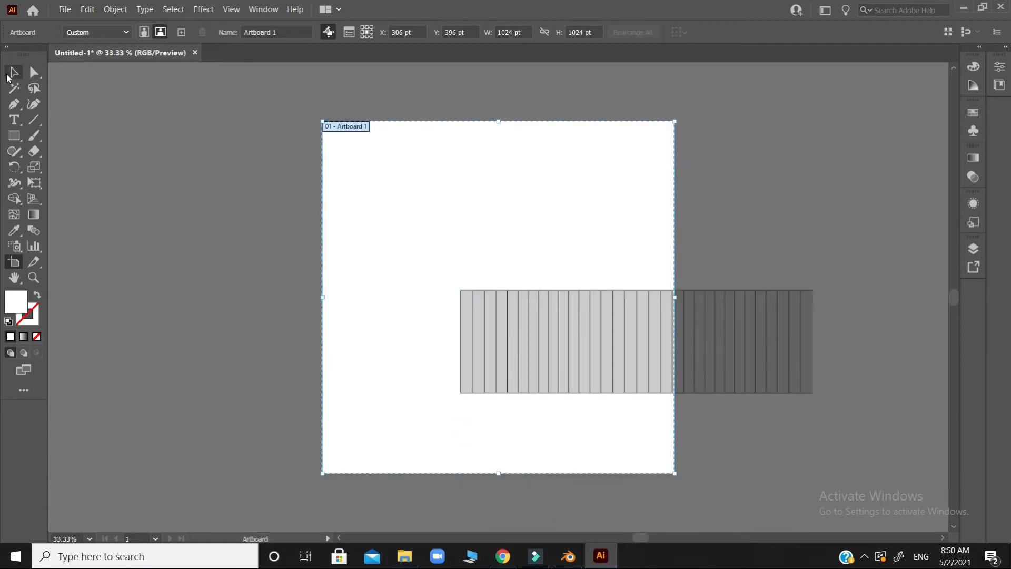
{"action": "left_click", "coordinate": [10, 74]}
{"action": "left_click_drag", "start_coordinate": [607, 381], "coordinate": [469, 341]}
{"action": "left_click", "coordinate": [502, 296]}
{"action": "left_click_drag", "start_coordinate": [501, 298], "coordinate": [501, 293]}
{"action": "left_click", "coordinate": [674, 330]}
{"action": "left_click", "coordinate": [561, 297]}
{"action": "key", "text": "Up"}
{"action": "key", "text": "Up"}
{"action": "key", "text": "Up"}
{"action": "key", "text": "Up"}
{"action": "key", "text": "Up"}
{"action": "key", "text": "Up"}
{"action": "key", "text": "Up"}
{"action": "key", "text": "Up"}
{"action": "key", "text": "Up"}
{"action": "key", "text": "Up"}
{"action": "key", "text": "Up"}
{"action": "key", "text": "Up"}
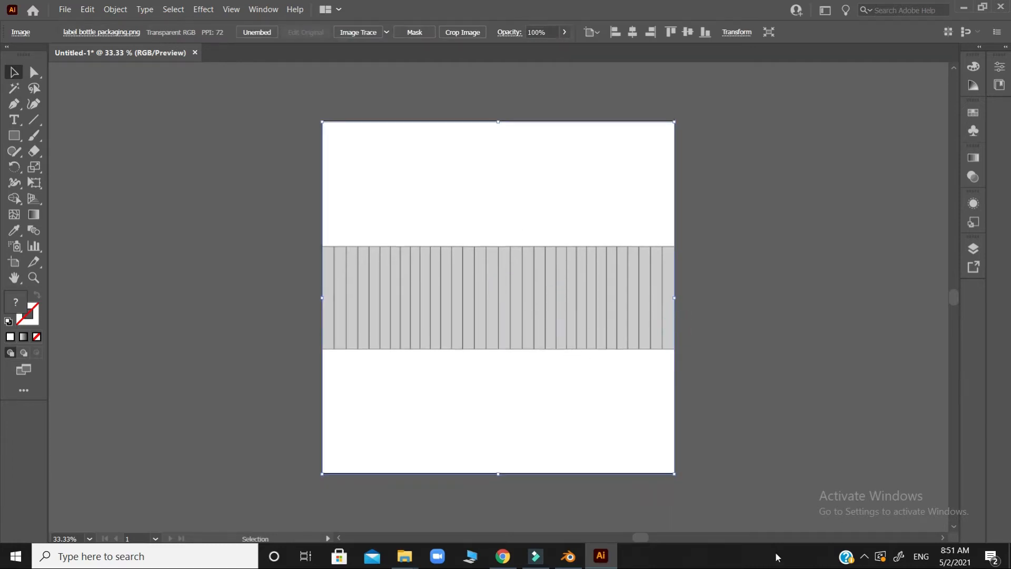
{"action": "key", "text": "Up"}
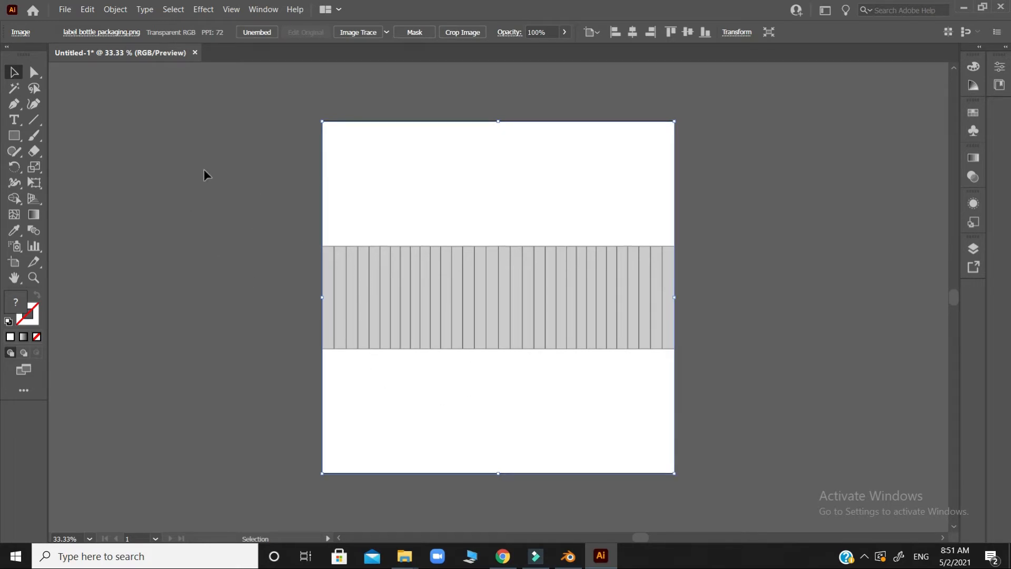
{"action": "left_click", "coordinate": [87, 201]}
Step: Place the label image "4fbb937fefd4194abc9aac351f53bd58" from the GDG482 3D DESIGN > TUTORIAL > MANUAL folder near the artboard's upper-left corner
{"action": "left_click", "coordinate": [65, 9]}
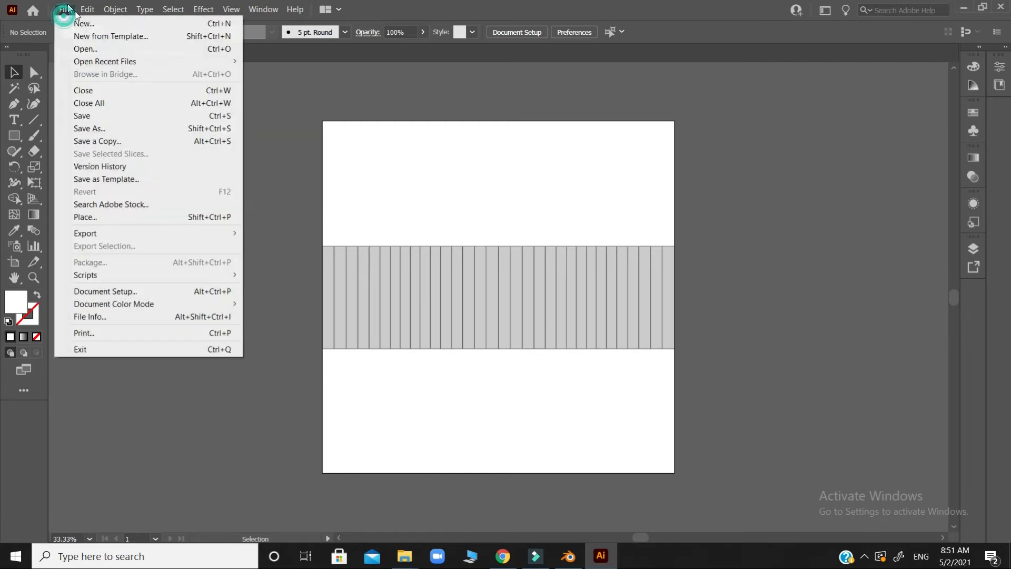
{"action": "left_click", "coordinate": [116, 222]}
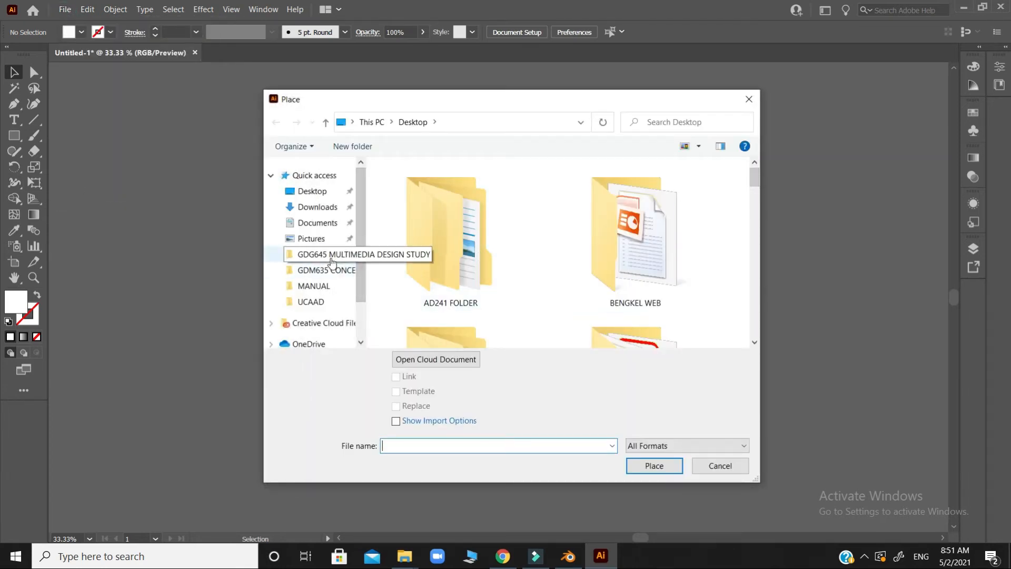
{"action": "left_click", "coordinate": [315, 191]}
{"action": "left_click_drag", "start_coordinate": [759, 179], "coordinate": [756, 198]}
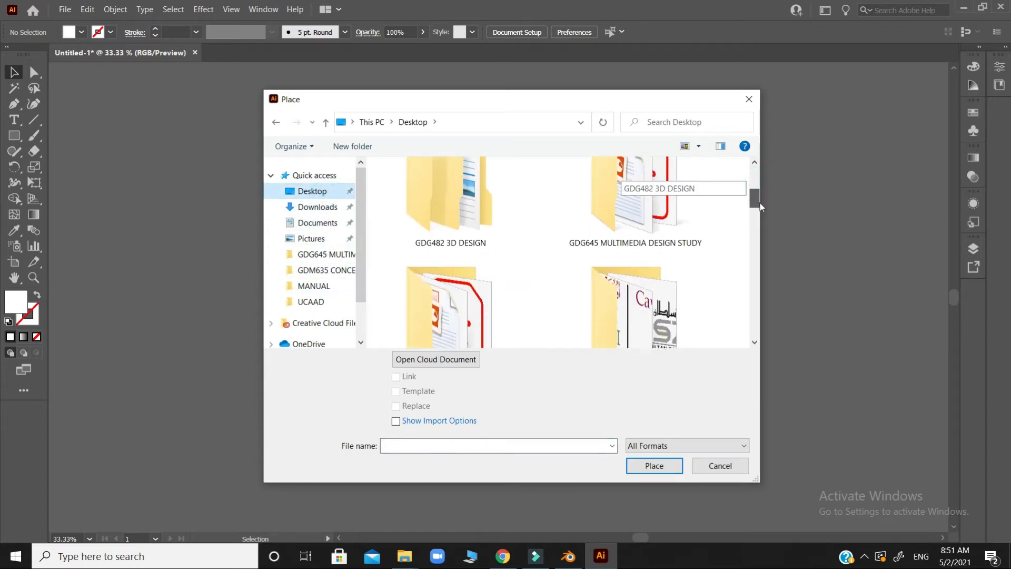
{"action": "left_click", "coordinate": [479, 205]}
{"action": "double_click", "coordinate": [479, 205]}
{"action": "double_click", "coordinate": [469, 213]}
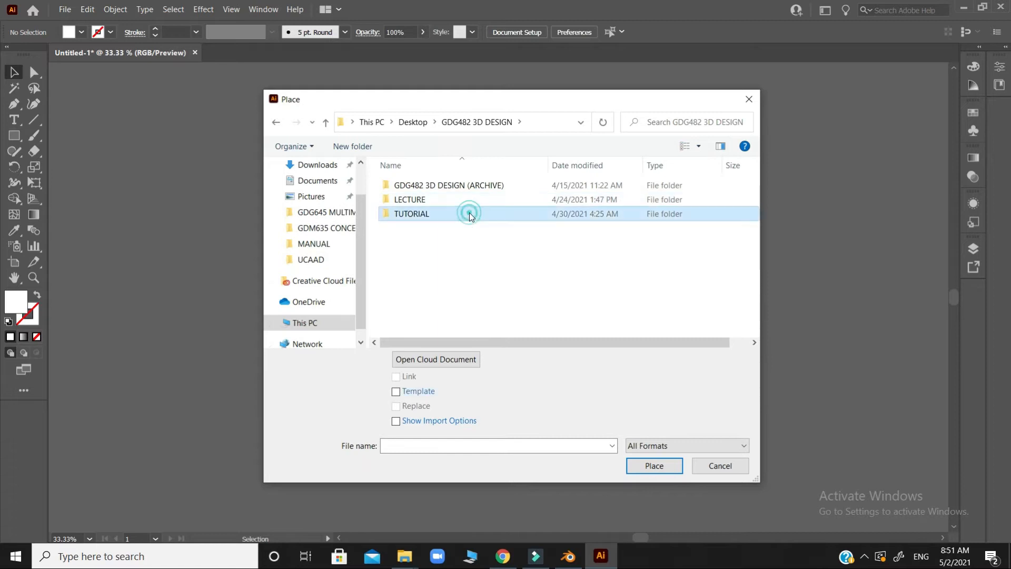
{"action": "left_click", "coordinate": [468, 213]}
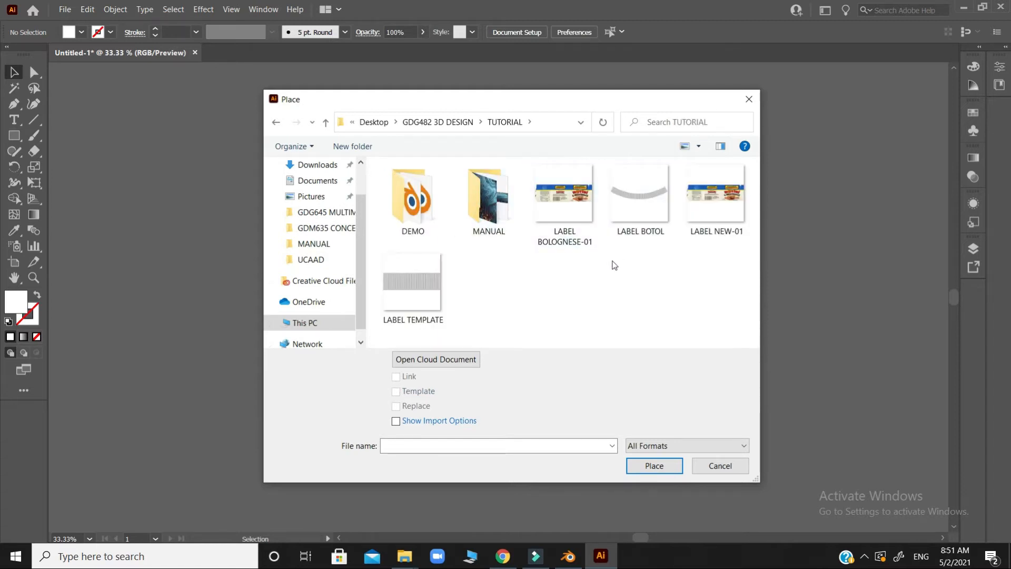
{"action": "double_click", "coordinate": [502, 212]}
{"action": "left_click", "coordinate": [574, 213]}
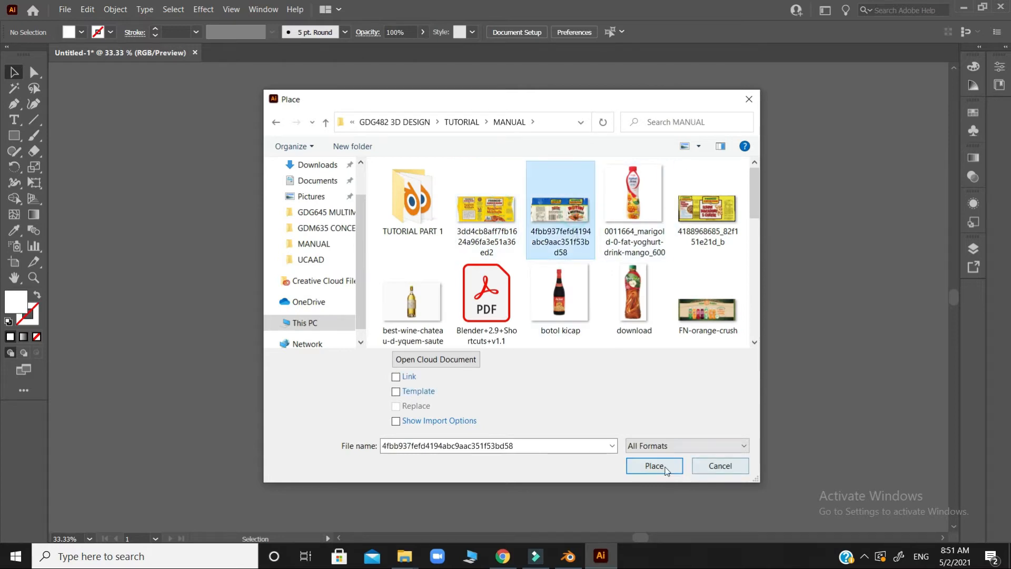
{"action": "left_click", "coordinate": [665, 469]}
{"action": "left_click", "coordinate": [319, 148]}
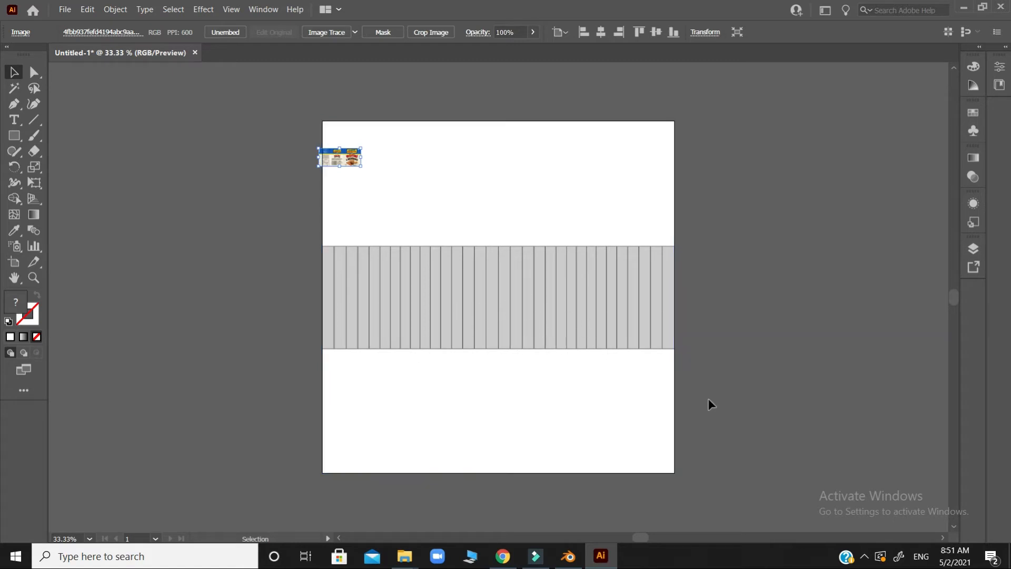
Step: Enlarge the label image to the artboard's width and fit it over the template's striped band
{"action": "left_click_drag", "start_coordinate": [361, 166], "coordinate": [691, 347]}
{"action": "left_click_drag", "start_coordinate": [545, 231], "coordinate": [534, 272]}
{"action": "left_click_drag", "start_coordinate": [498, 201], "coordinate": [504, 244], "text": "shift"}
{"action": "left_click", "coordinate": [542, 383]}
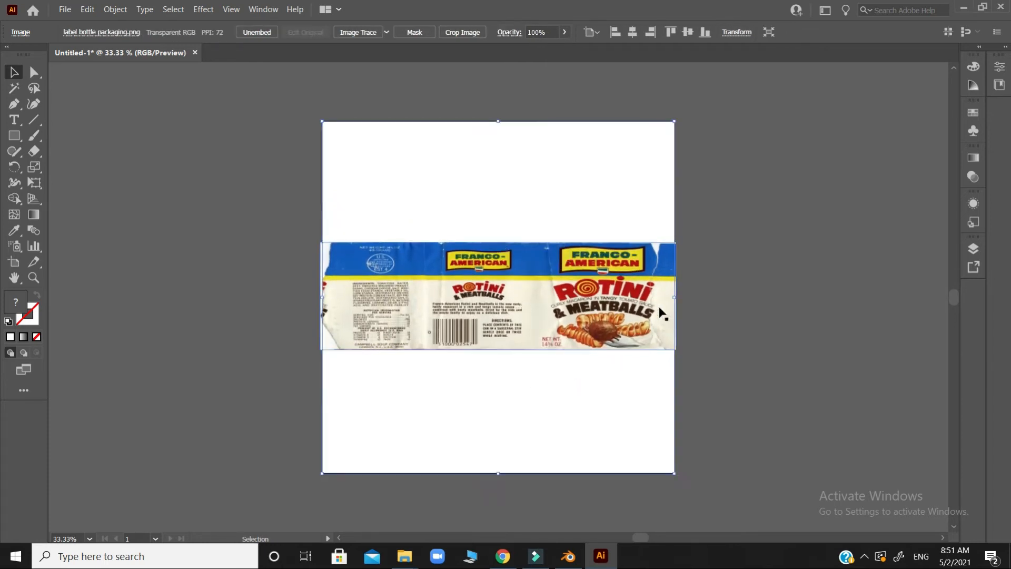
{"action": "left_click", "coordinate": [740, 353]}
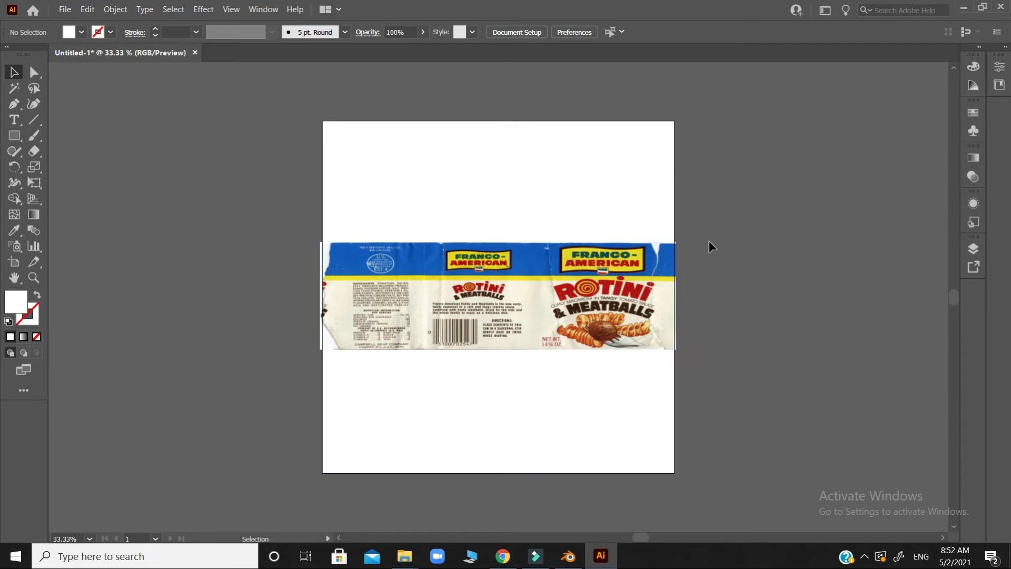
Step: Start a PNG export of the label artboard with the file name "label packaging (tutorial)"
{"action": "left_click", "coordinate": [14, 262]}
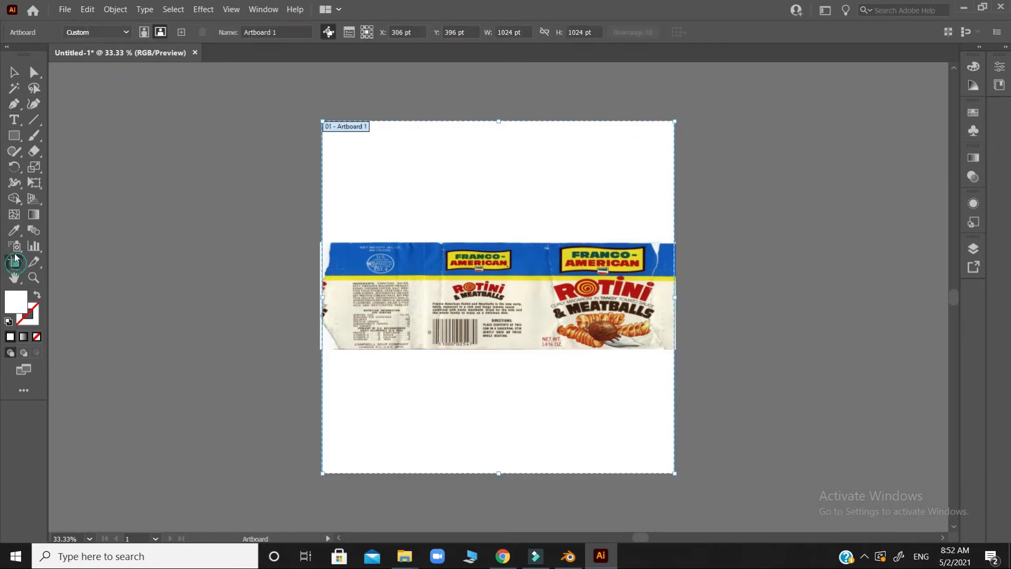
{"action": "left_click", "coordinate": [65, 9]}
{"action": "mouse_move", "coordinate": [187, 235]}
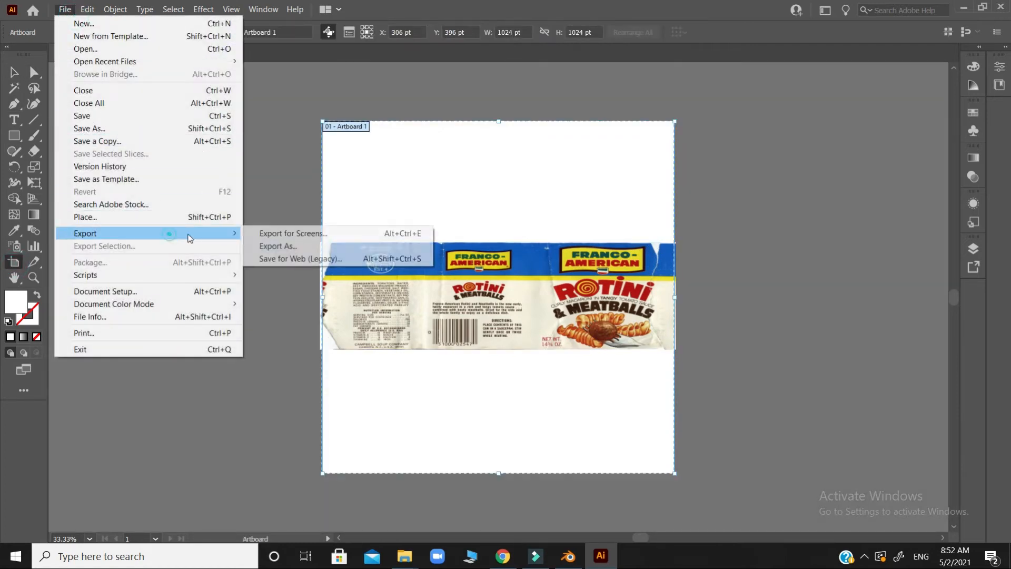
{"action": "left_click", "coordinate": [274, 246]}
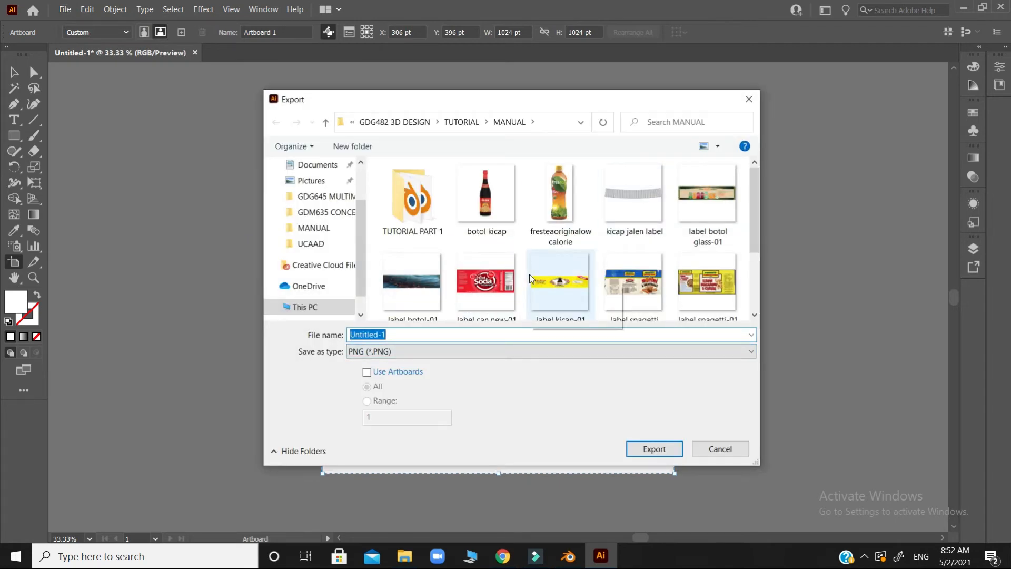
{"action": "type", "text": "label "}
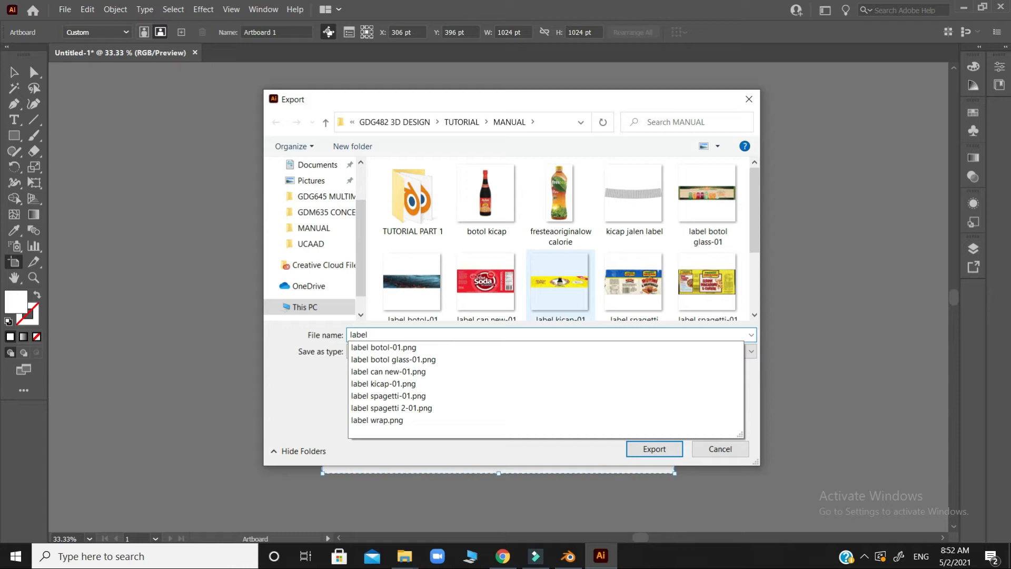
{"action": "type", "text": "packagai"}
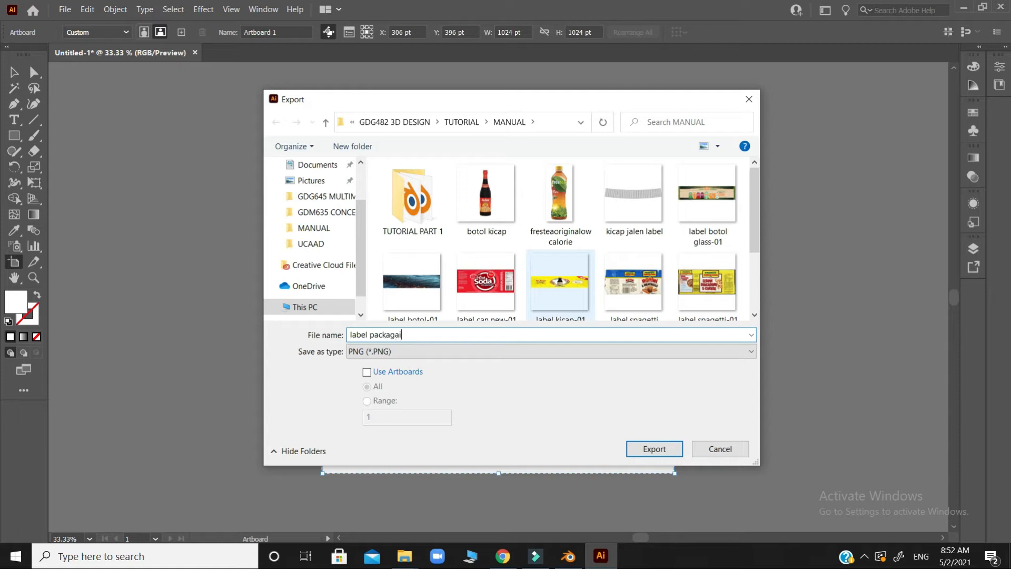
{"action": "key", "text": "BackSpace"}
{"action": "key", "text": "BackSpace"}
{"action": "key", "text": "BackSpace"}
{"action": "key", "text": "BackSpace"}
{"action": "key", "text": "BackSpace"}
{"action": "type", "text": "aging (tutp"}
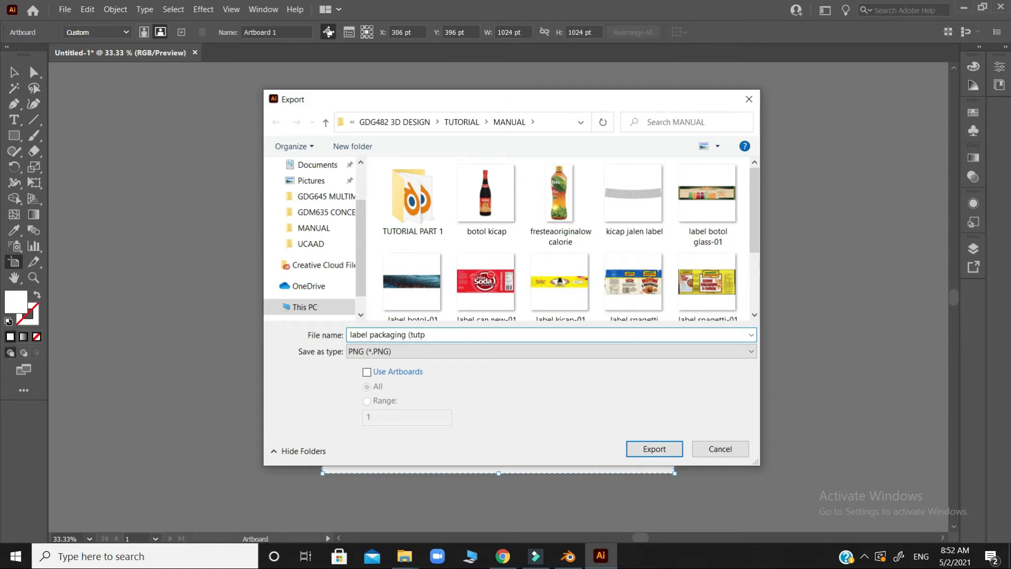
{"action": "key", "text": "BackSpace"}
{"action": "key", "text": "BackSpace"}
{"action": "type", "text": ")"}
{"action": "left_click_drag", "start_coordinate": [756, 204], "coordinate": [761, 232]}
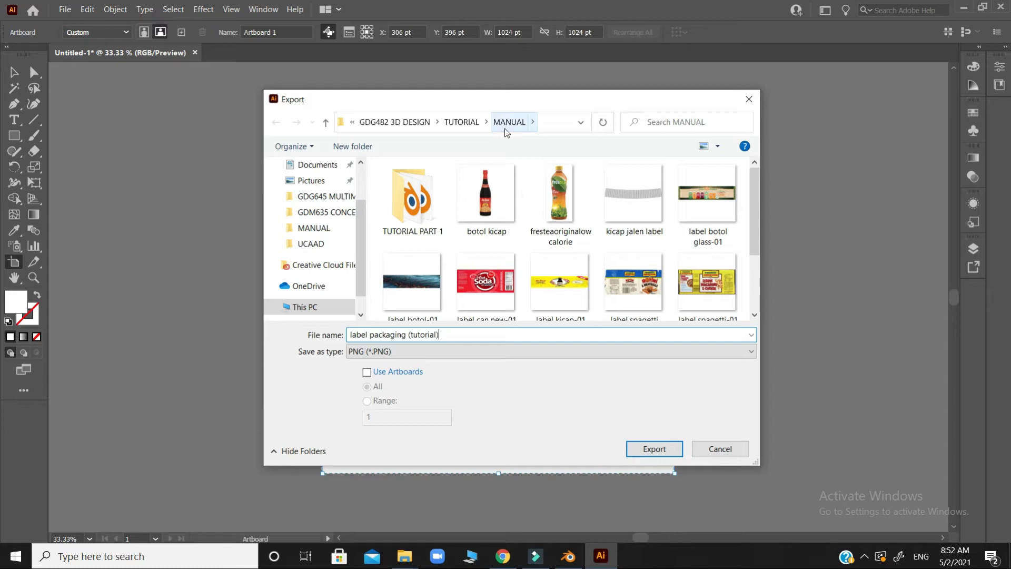
Step: Export artboard range 1 into the MANUAL folder as a 300 ppi PNG with a transparent background
{"action": "double_click", "coordinate": [442, 189]}
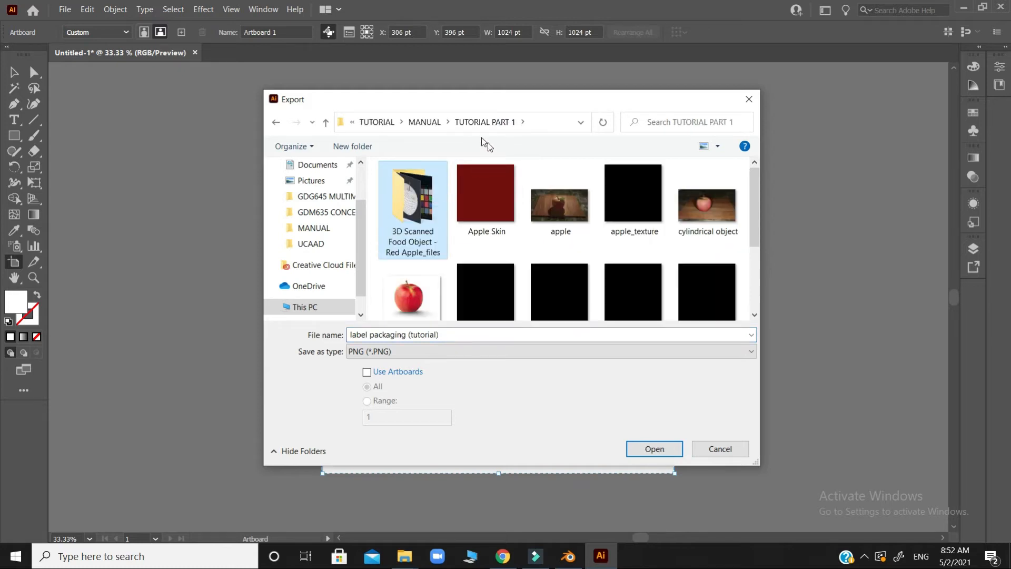
{"action": "left_click", "coordinate": [425, 122]}
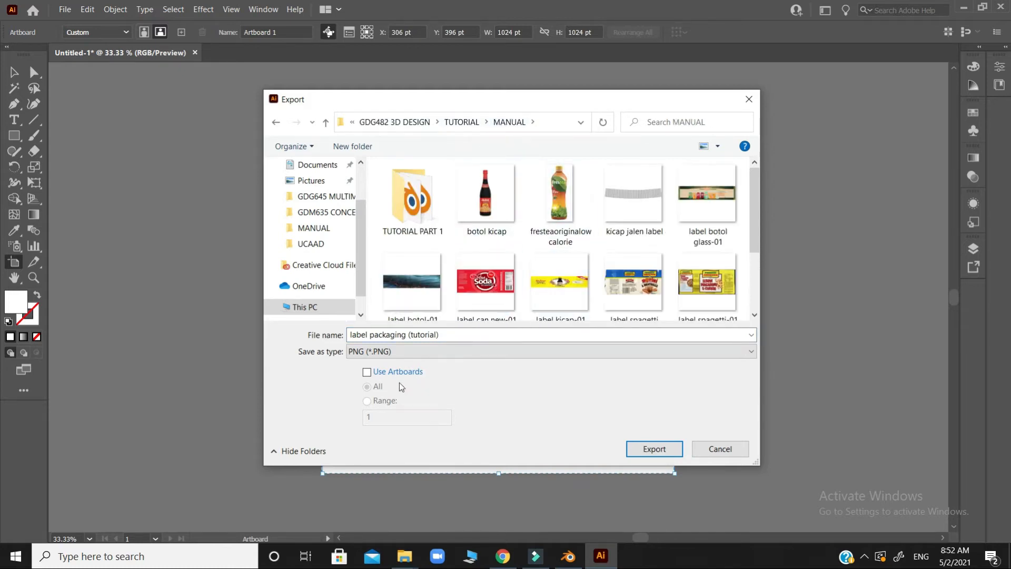
{"action": "left_click", "coordinate": [367, 372]}
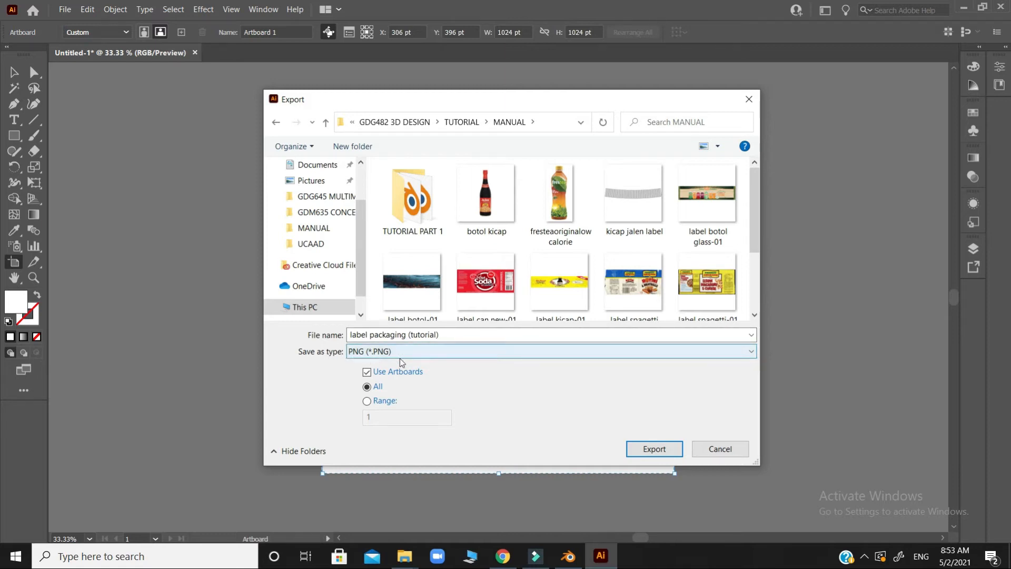
{"action": "left_click", "coordinate": [369, 401]}
{"action": "left_click_drag", "start_coordinate": [422, 98], "coordinate": [389, 116]}
{"action": "left_click", "coordinate": [608, 460]}
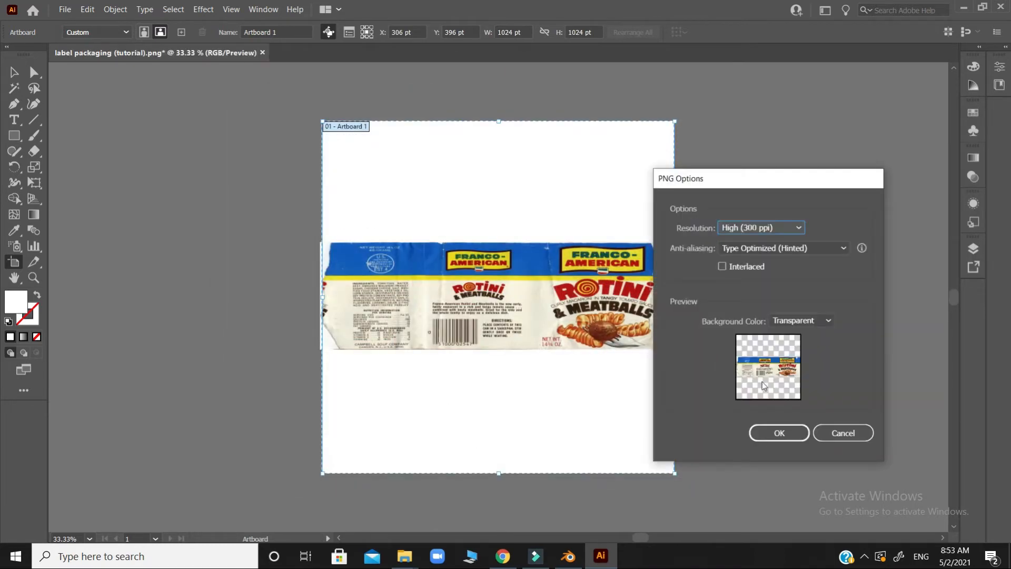
{"action": "left_click", "coordinate": [781, 434]}
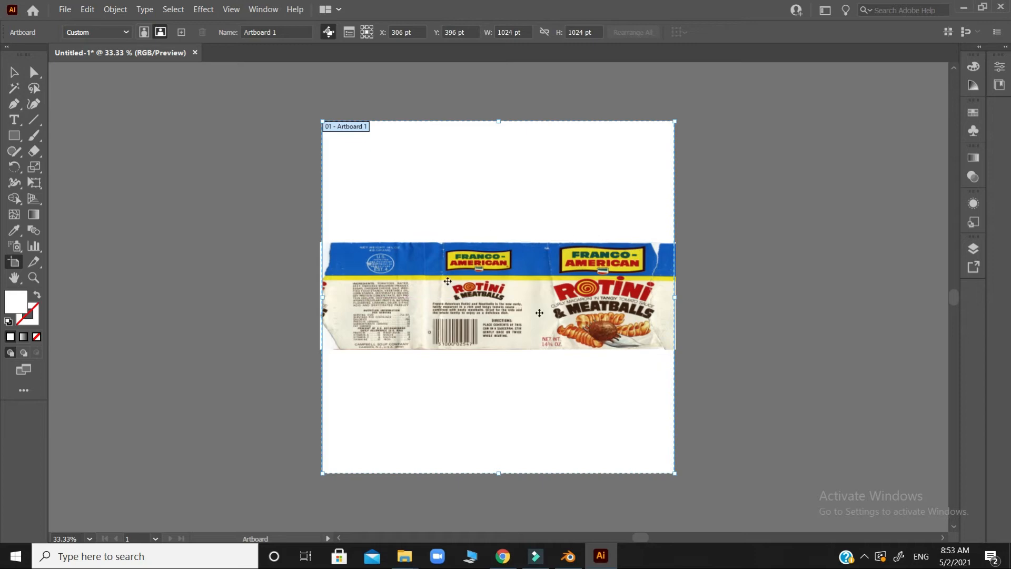
Step: Switch to Blender and browse for a UV editor image in Desktop > GDG482 3D DESIGN > TUTORIAL > MANUAL
{"action": "left_click", "coordinate": [568, 556]}
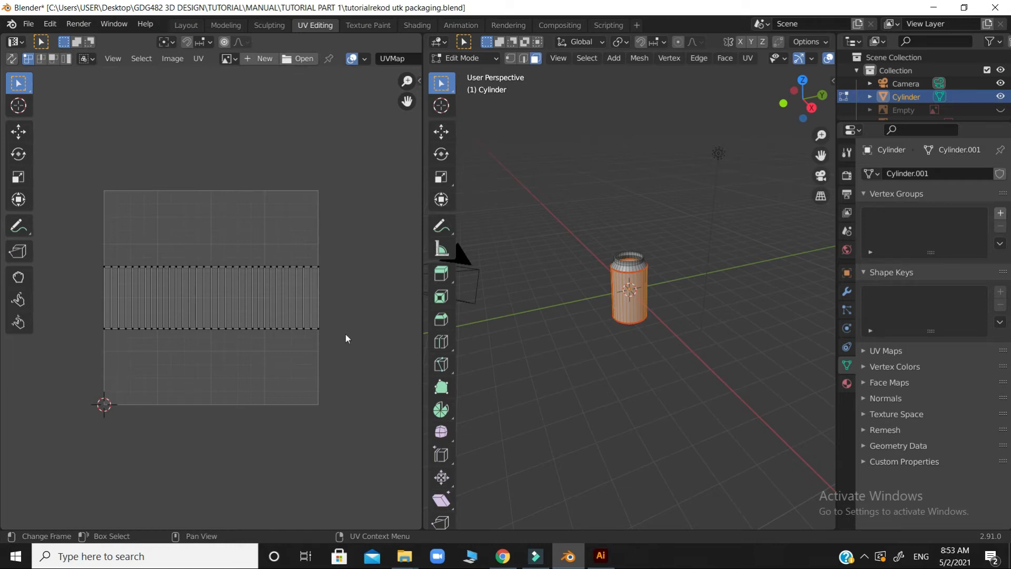
{"action": "left_click", "coordinate": [300, 61]}
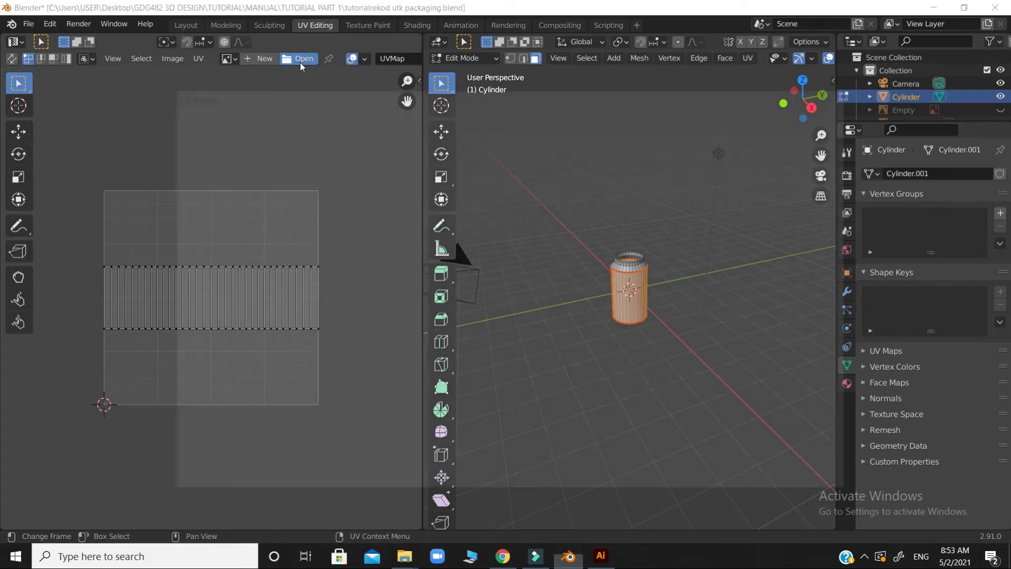
{"action": "left_click", "coordinate": [201, 210]}
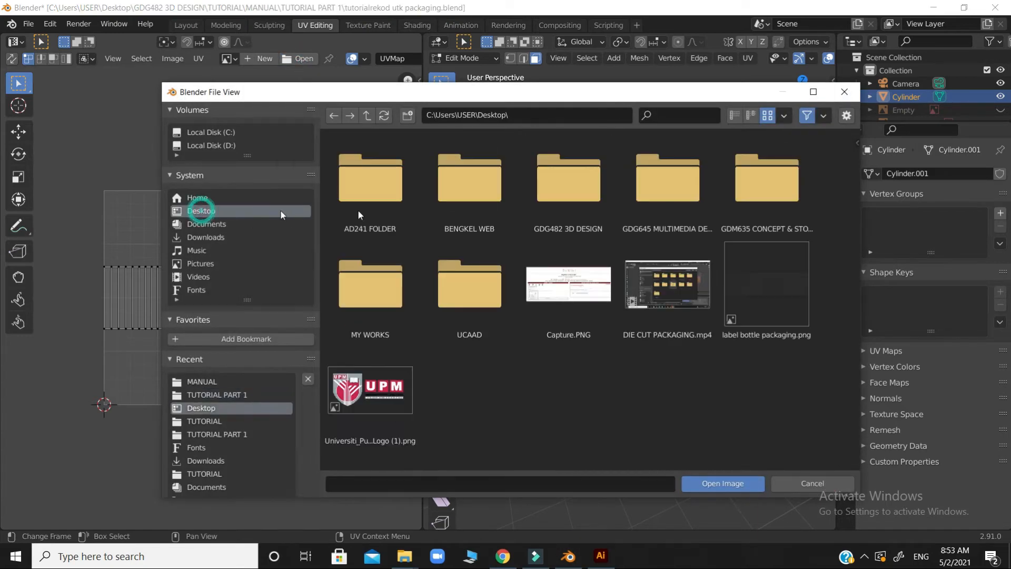
{"action": "double_click", "coordinate": [574, 213]}
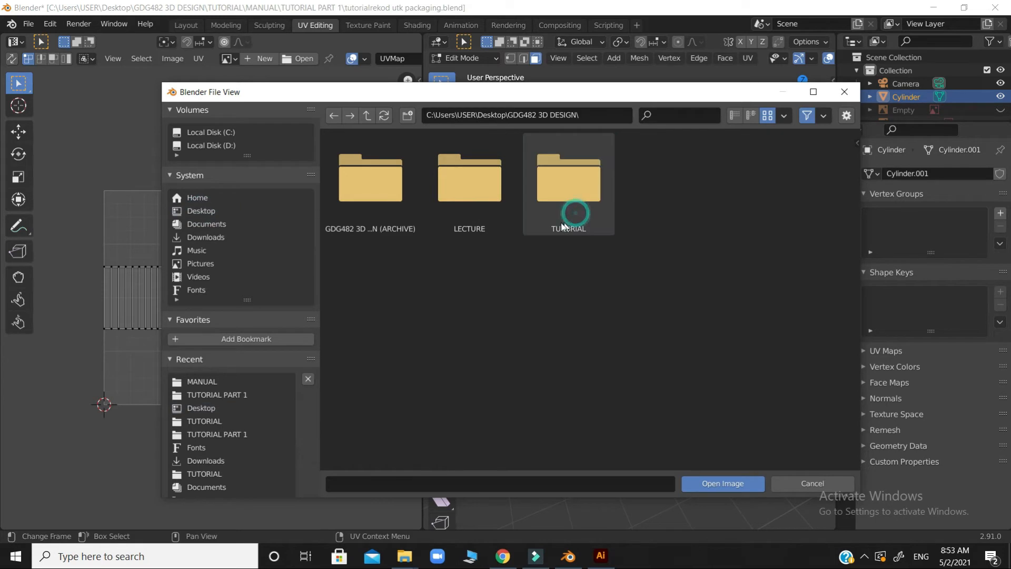
{"action": "double_click", "coordinate": [573, 213]}
{"action": "left_click", "coordinate": [510, 314]}
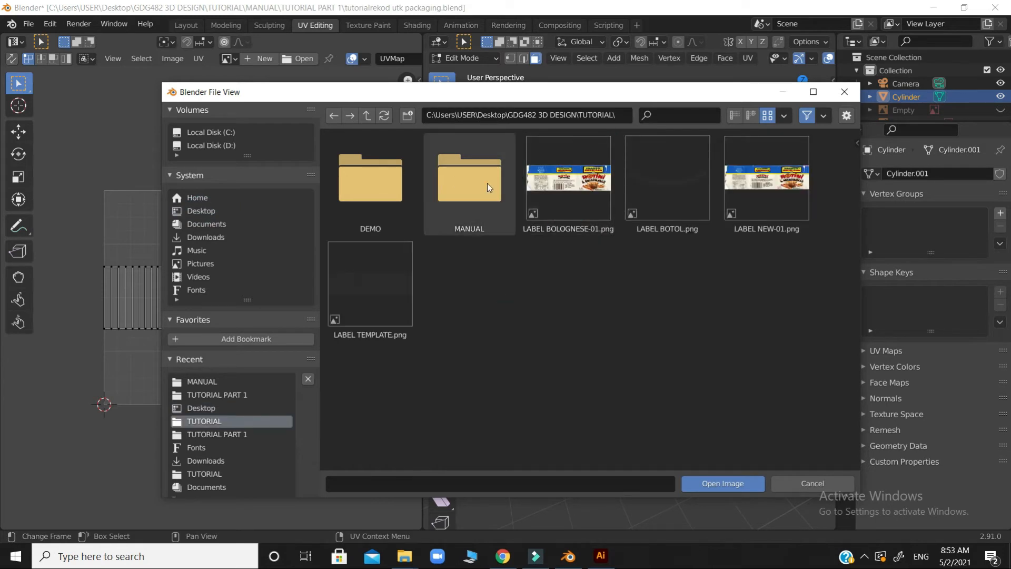
{"action": "left_click", "coordinate": [641, 270]}
{"action": "left_click", "coordinate": [470, 178]}
{"action": "double_click", "coordinate": [480, 207]}
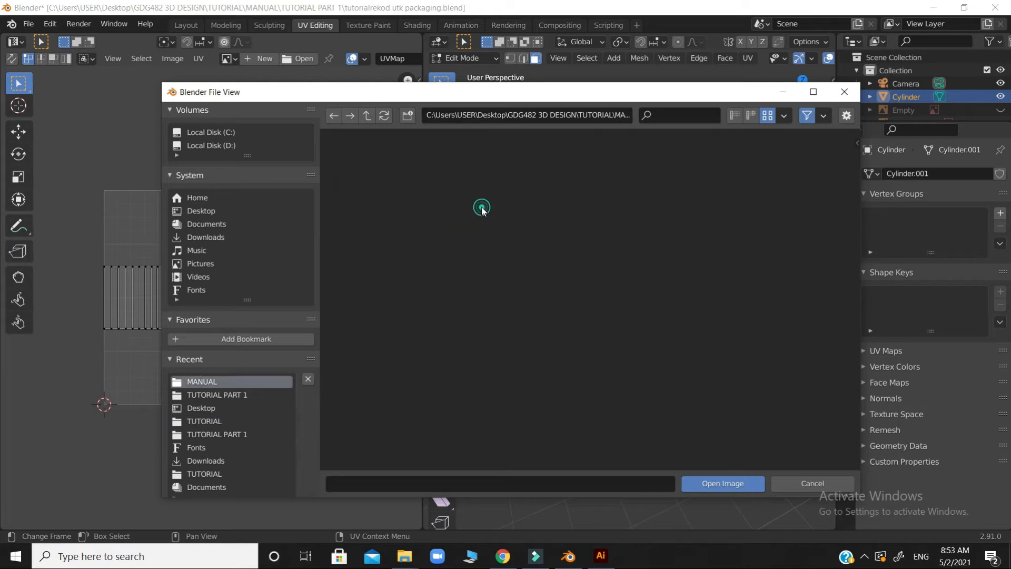
{"action": "left_click", "coordinate": [367, 115]}
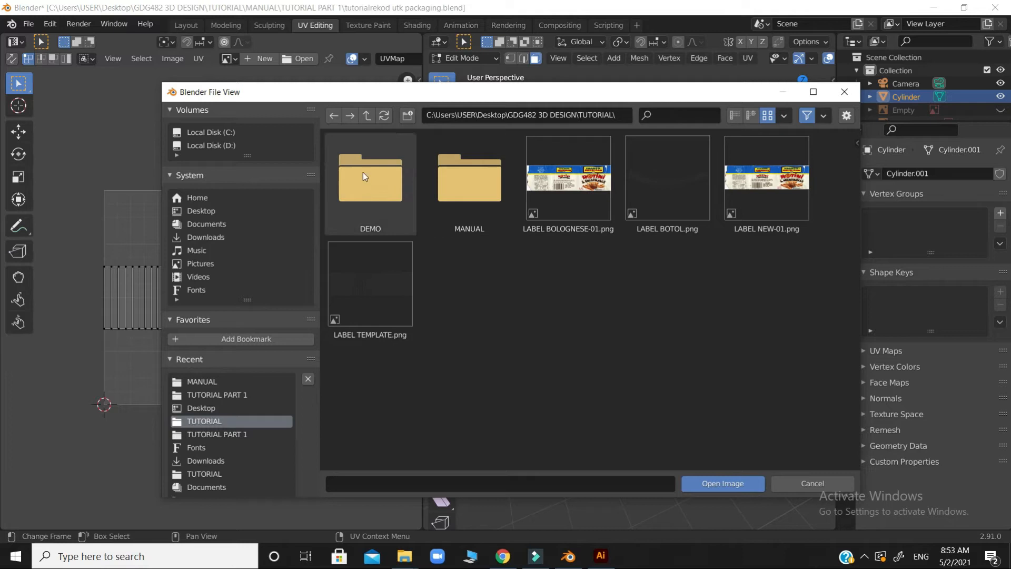
{"action": "double_click", "coordinate": [462, 184]}
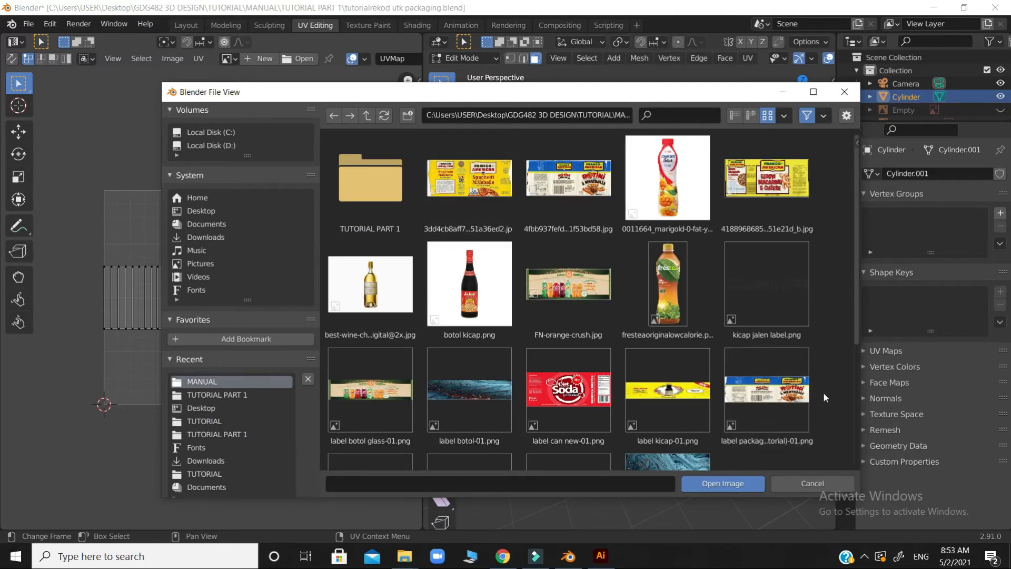
Step: Load the exported "label packaging (tutorial)-01.png" image into the UV editor
{"action": "scroll", "coordinate": [764, 390], "scroll_direction": "down", "scroll_amount": 1}
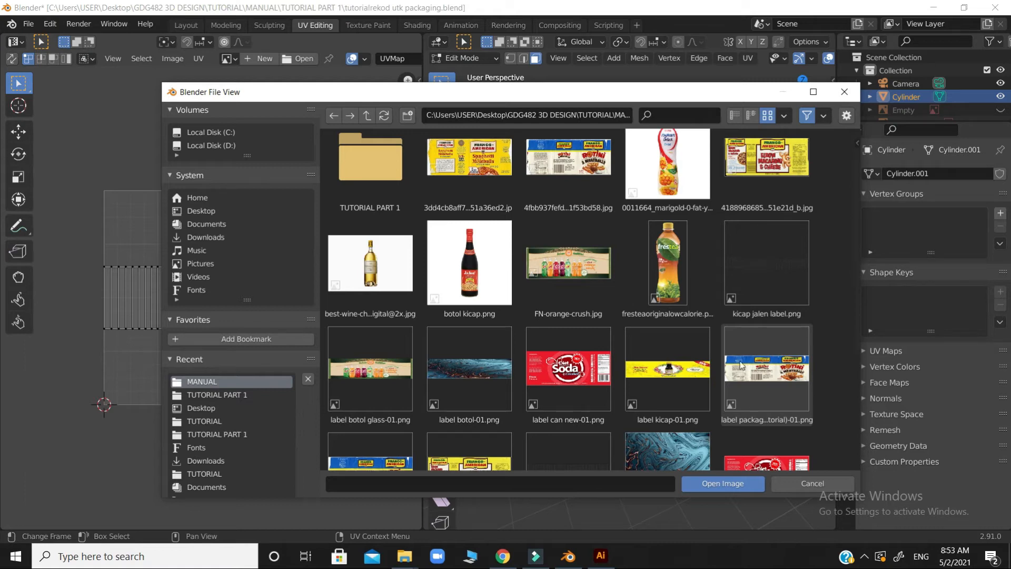
{"action": "left_click", "coordinate": [766, 364]}
{"action": "left_click", "coordinate": [735, 487]}
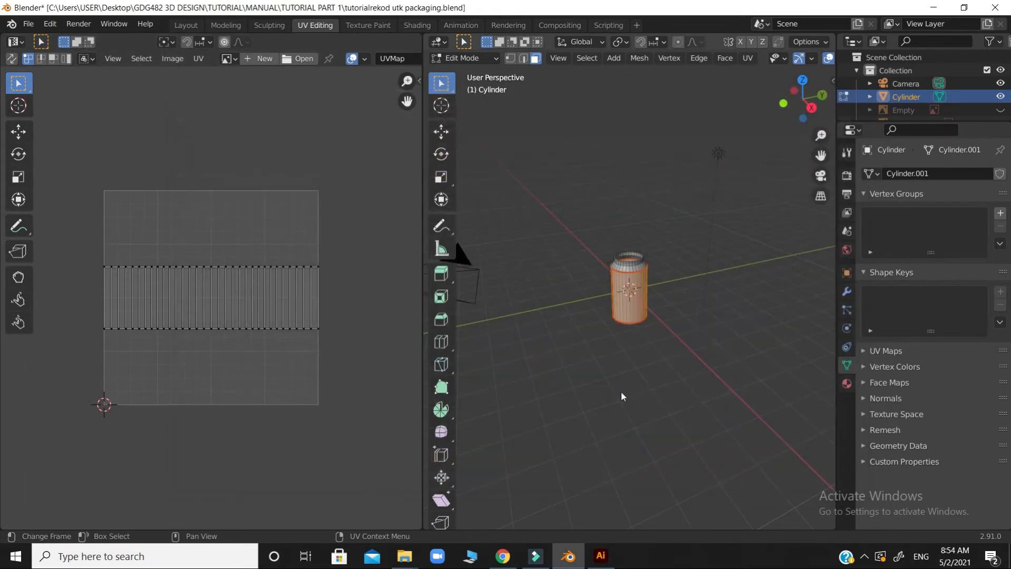
Step: Select all UVs of the can's body strip and move them down by about 0.0019 m
{"action": "scroll", "coordinate": [187, 236], "scroll_direction": "down", "scroll_amount": 9}
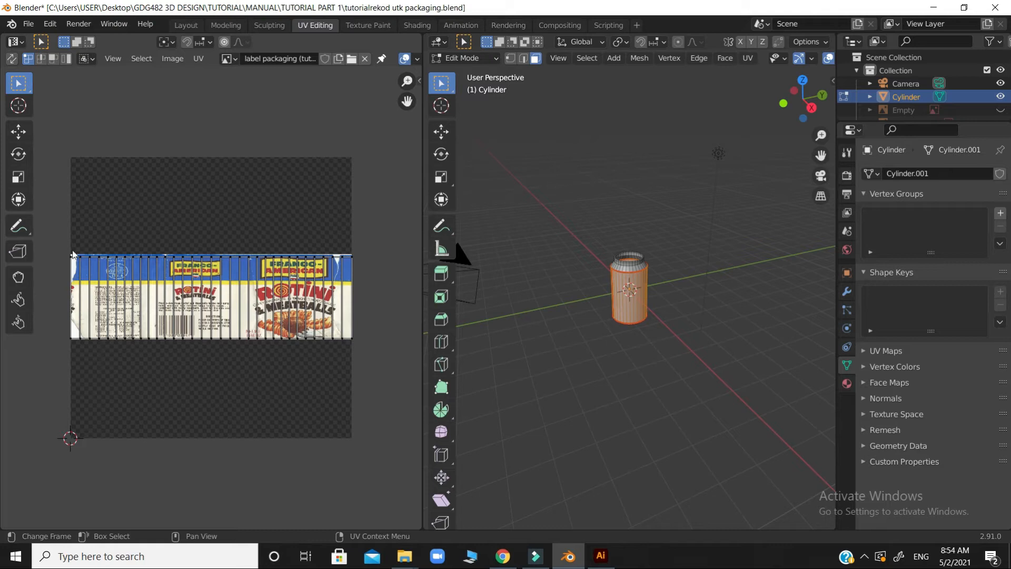
{"action": "left_click_drag", "start_coordinate": [53, 251], "coordinate": [362, 362]}
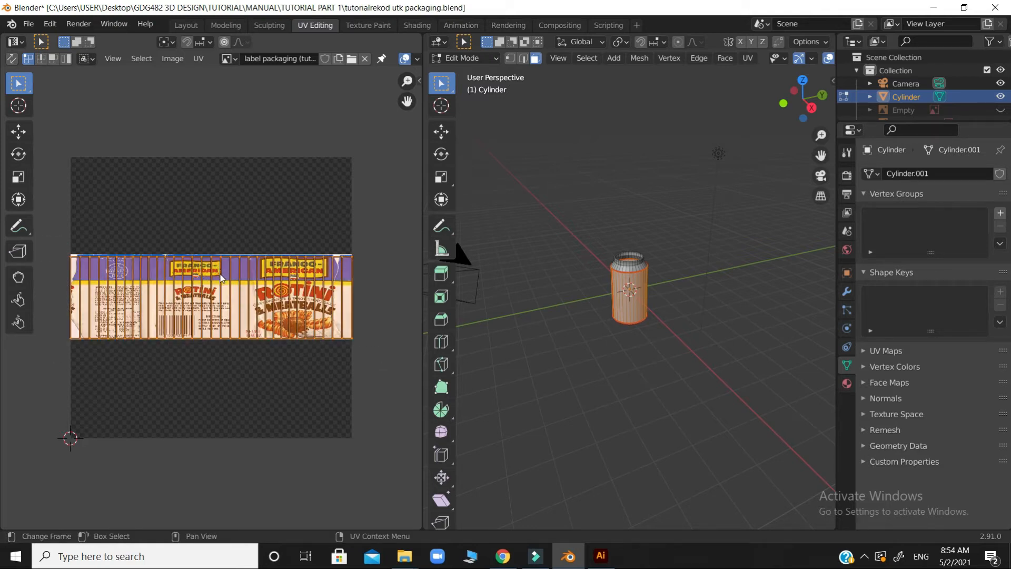
{"action": "key", "text": "s"}
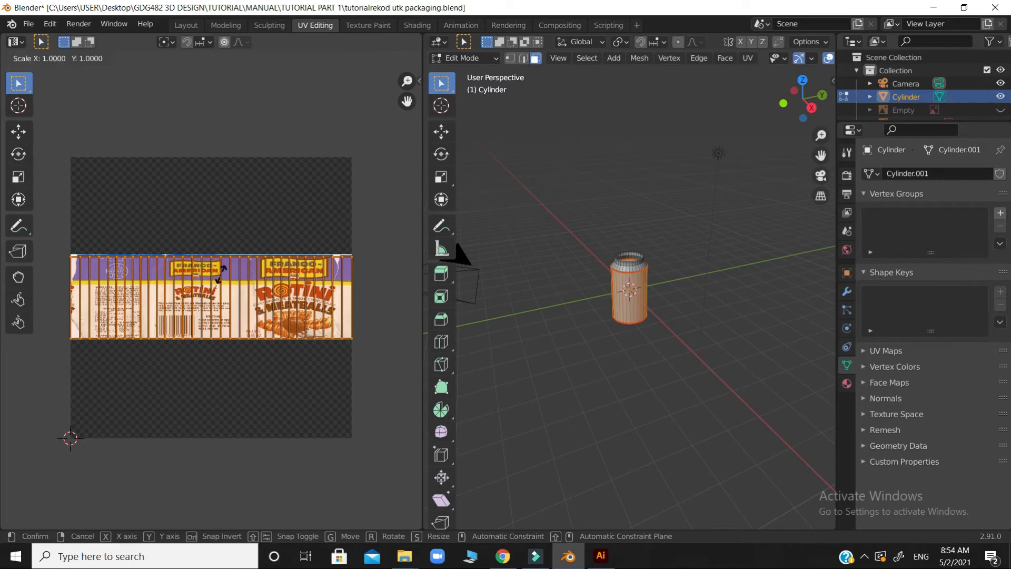
{"action": "key", "text": "g"}
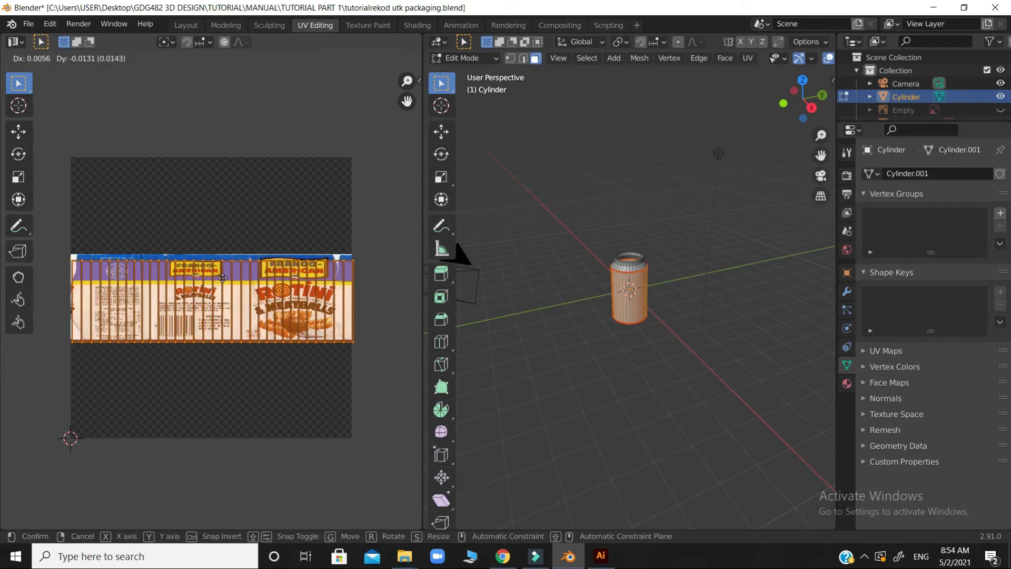
{"action": "left_click", "coordinate": [223, 281]}
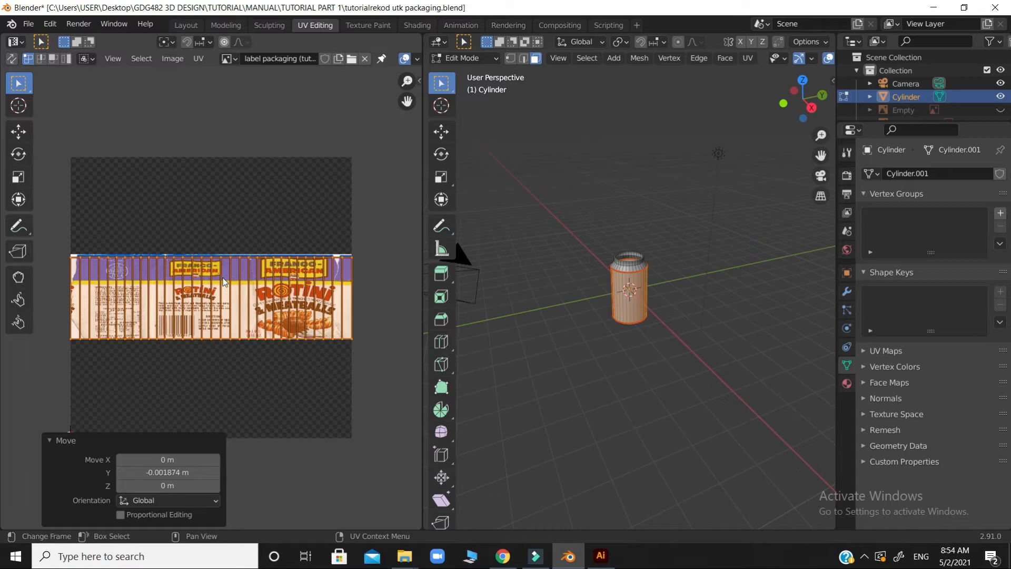
Step: Scale the UV strip along Y by about 1.053 and move it up about 0.0019 m to fit the label's height
{"action": "key", "text": "s"}
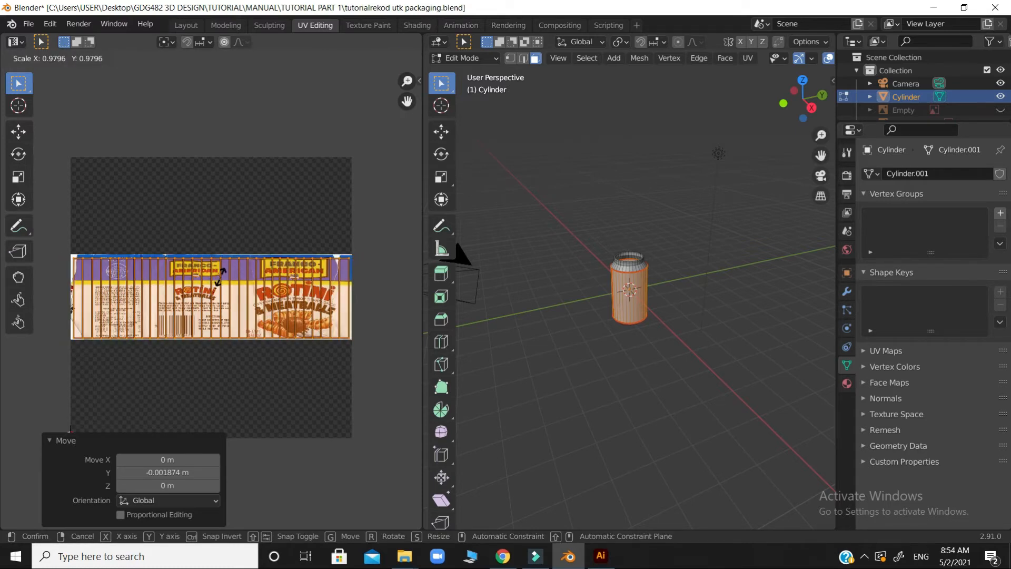
{"action": "right_click", "coordinate": [221, 277]}
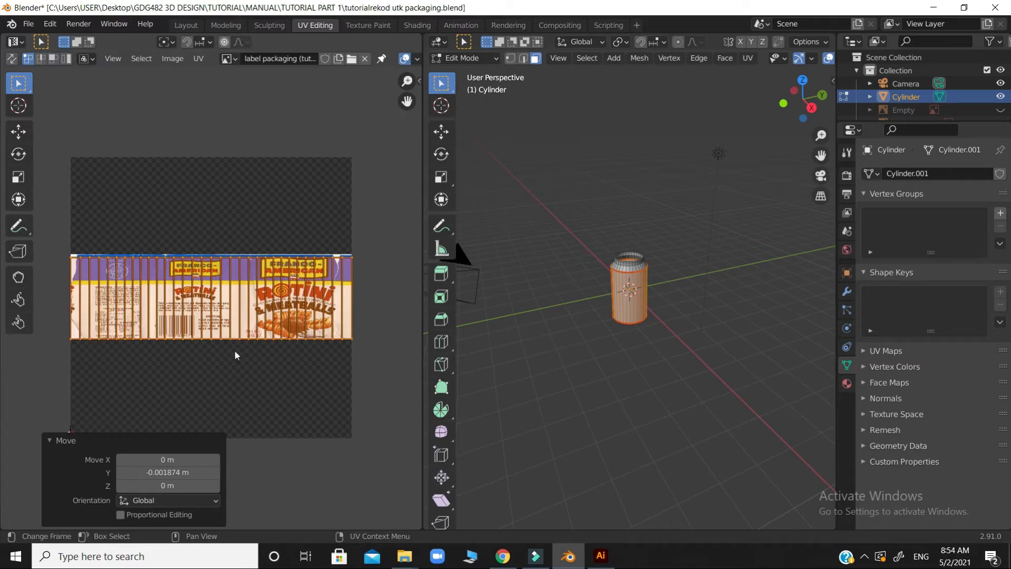
{"action": "key", "text": "s"}
{"action": "key", "text": "y"}
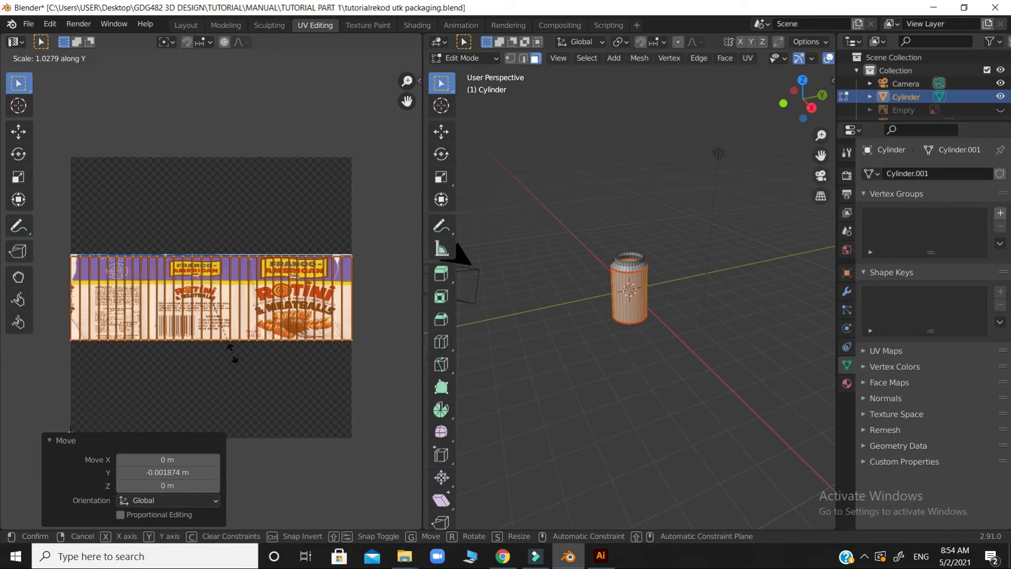
{"action": "key", "text": "y"}
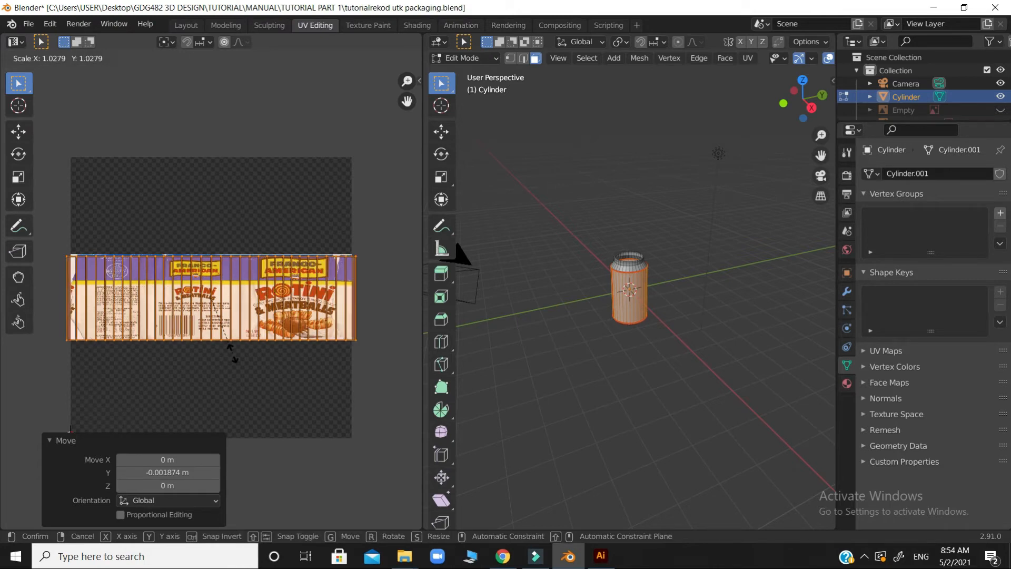
{"action": "key", "text": "y"}
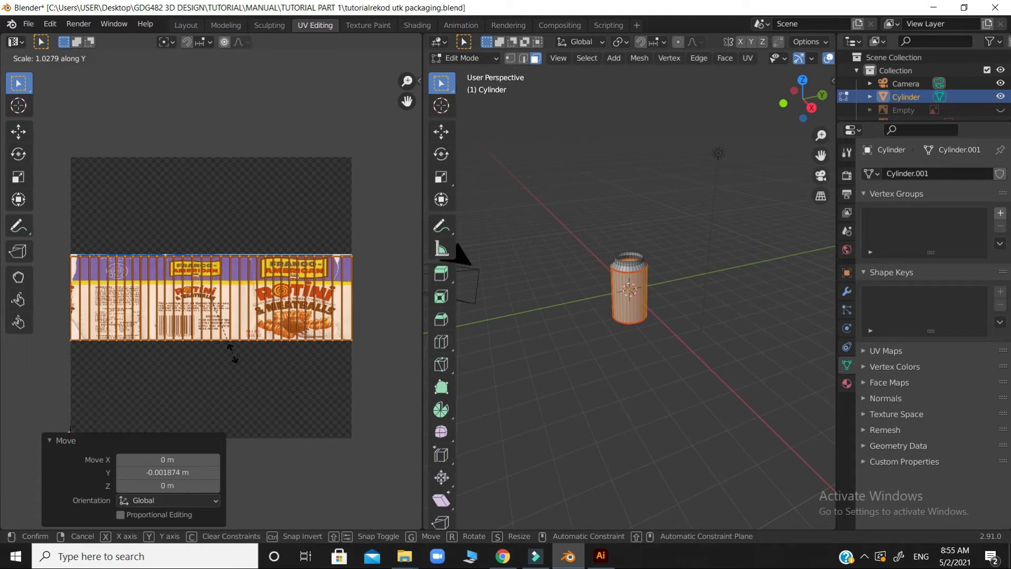
{"action": "left_click", "coordinate": [229, 354]}
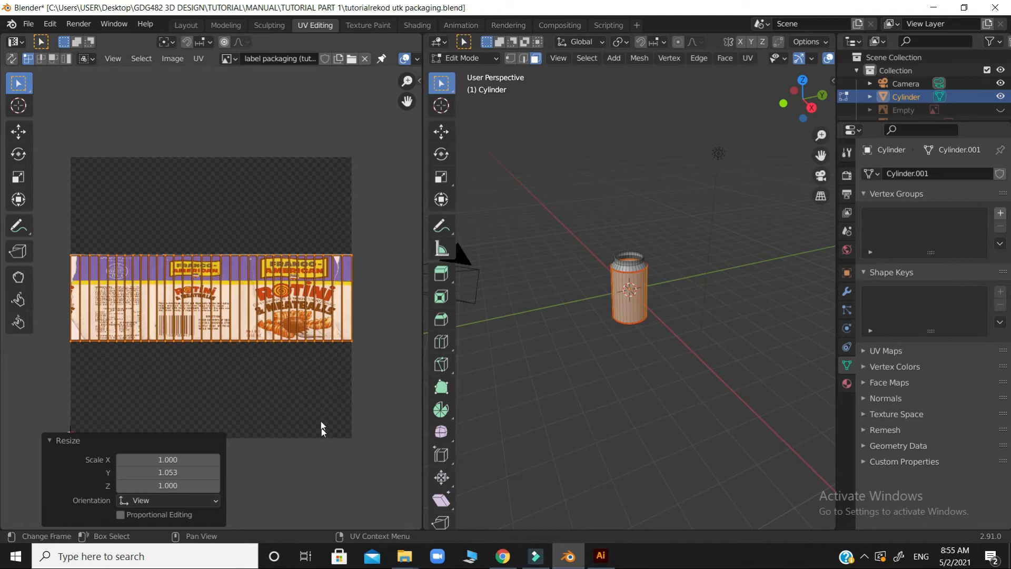
{"action": "key", "text": "g"}
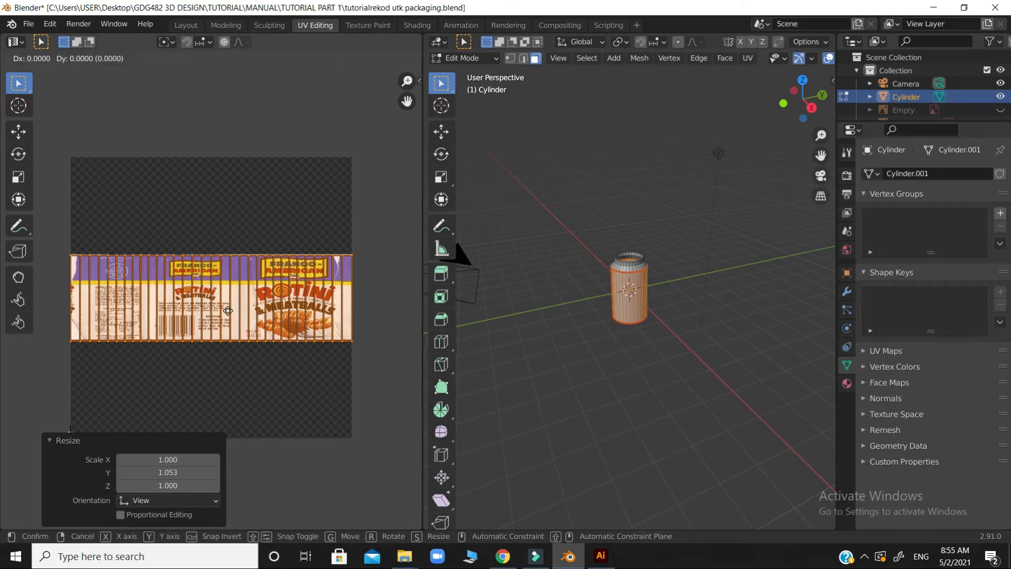
{"action": "left_click", "coordinate": [228, 310]}
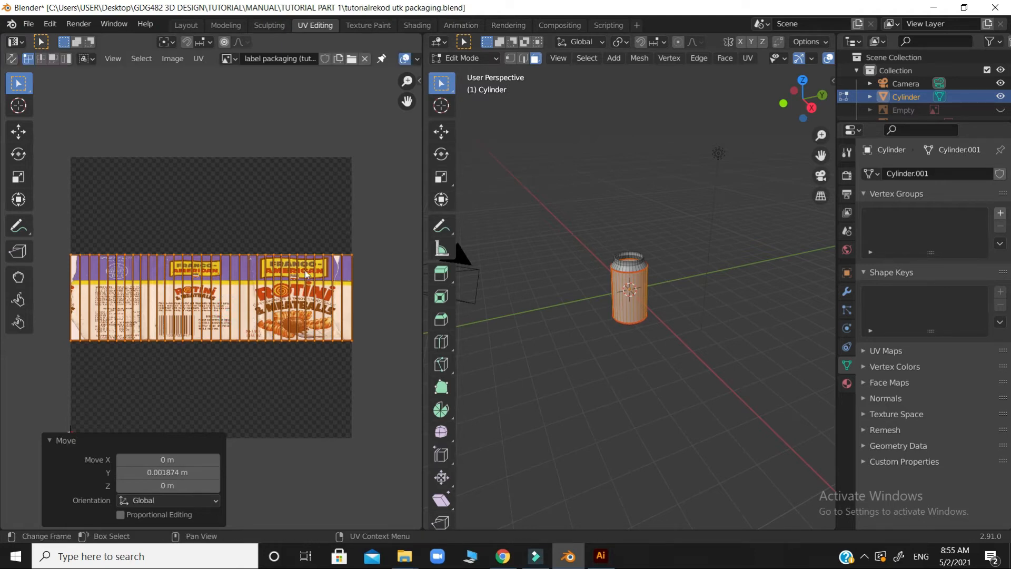
Step: Deselect the UVs, then change the UV editor area to the Shader Editor with its sidebar collapsed
{"action": "left_click", "coordinate": [375, 300]}
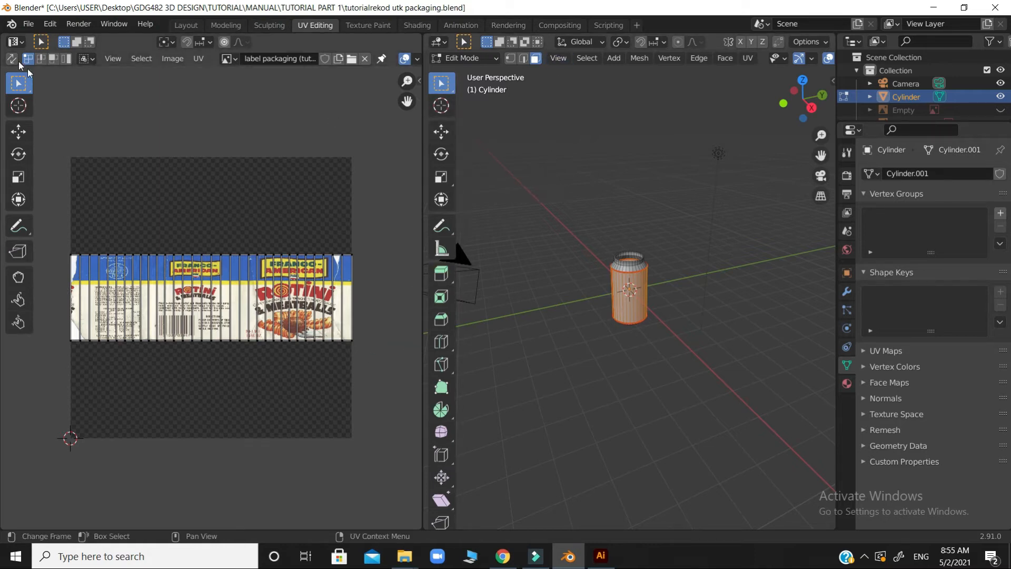
{"action": "left_click", "coordinate": [15, 42]}
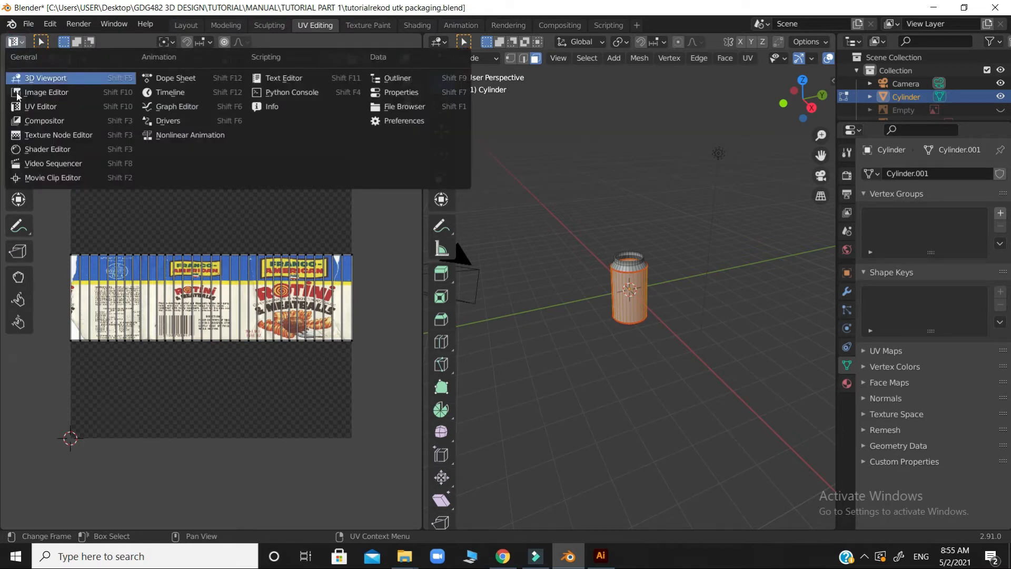
{"action": "left_click", "coordinate": [30, 153]}
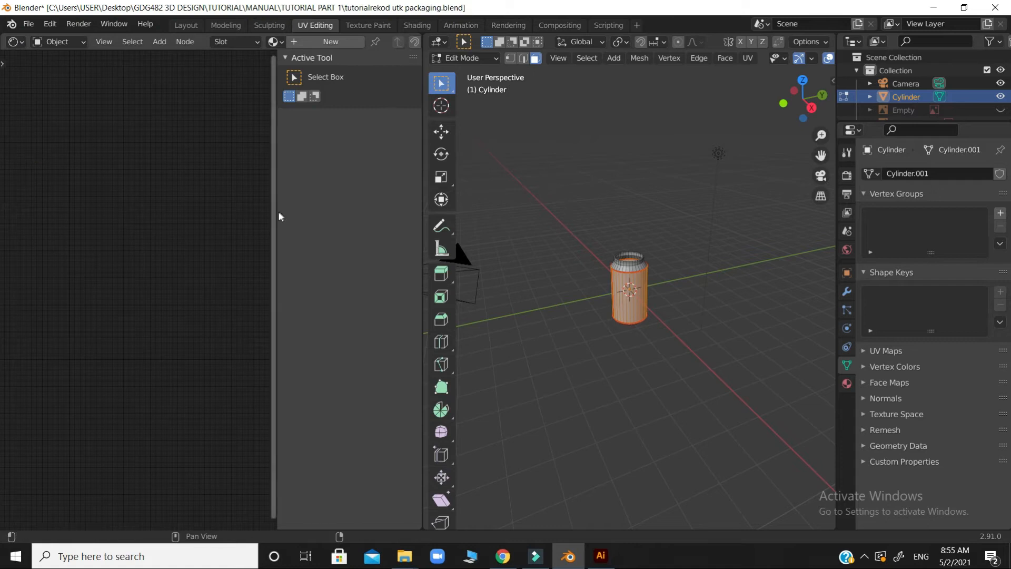
{"action": "left_click_drag", "start_coordinate": [276, 210], "coordinate": [424, 209]}
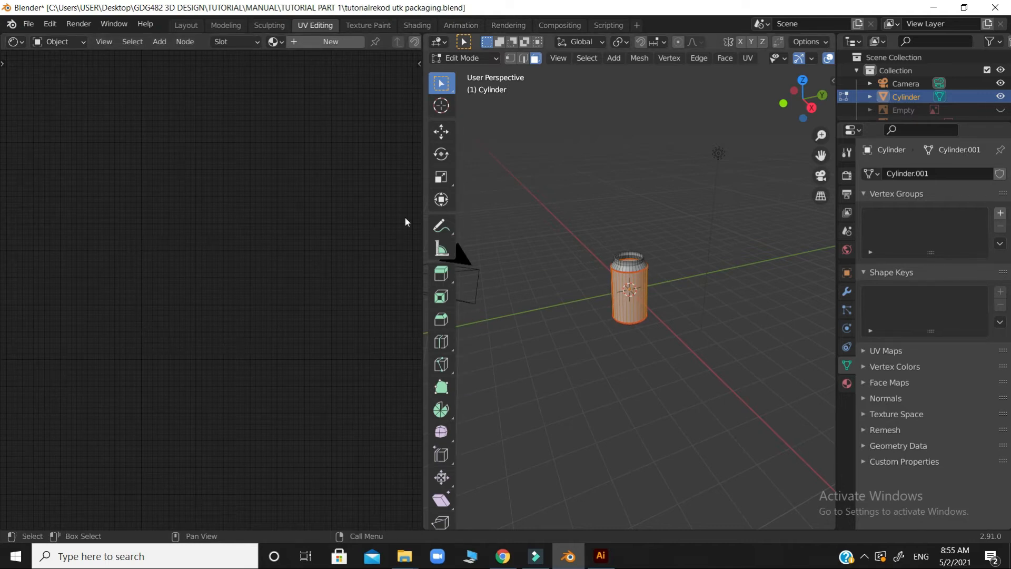
Step: Create a new material for the can and reposition its Principled BSDF and Material Output nodes together
{"action": "left_click", "coordinate": [324, 43]}
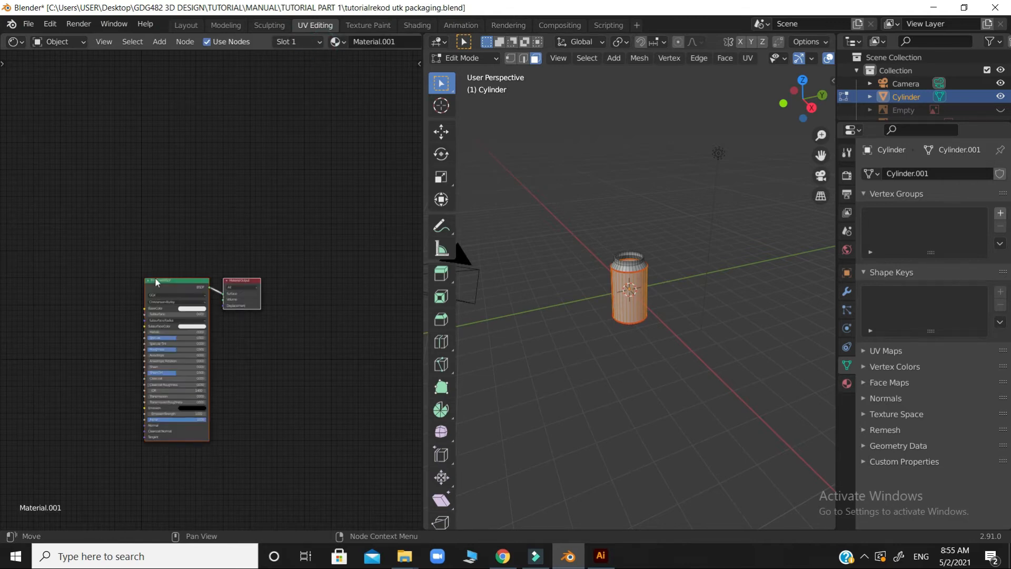
{"action": "left_click_drag", "start_coordinate": [181, 279], "coordinate": [244, 215]}
{"action": "left_click", "coordinate": [309, 282]}
{"action": "left_click_drag", "start_coordinate": [133, 164], "coordinate": [342, 424]}
{"action": "left_click", "coordinate": [327, 402]}
{"action": "scroll", "coordinate": [232, 234], "scroll_direction": "up", "scroll_amount": 3}
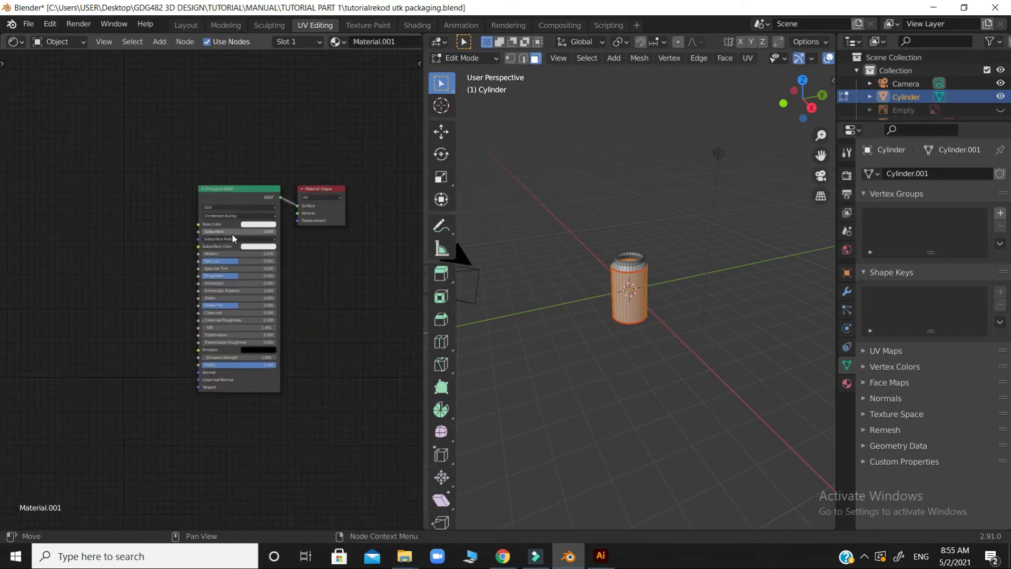
Step: Add an Image Texture node beside the Principled BSDF node in the can's material
{"action": "left_click", "coordinate": [242, 152]}
{"action": "left_click_drag", "start_coordinate": [134, 115], "coordinate": [388, 424]}
{"action": "left_click", "coordinate": [233, 151]}
{"action": "left_click_drag", "start_coordinate": [220, 151], "coordinate": [190, 154]}
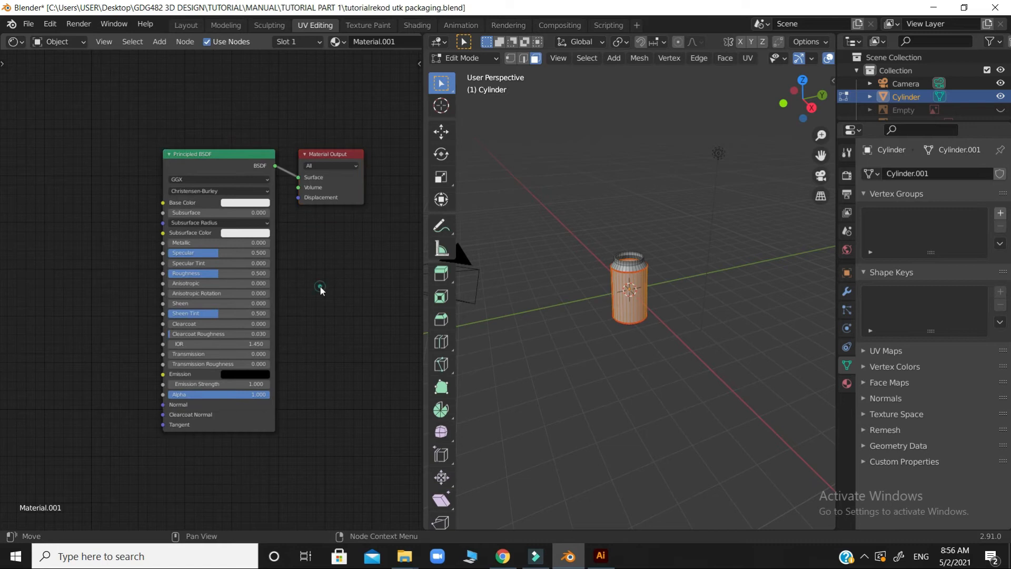
{"action": "left_click_drag", "start_coordinate": [94, 95], "coordinate": [384, 459]}
{"action": "left_click", "coordinate": [258, 123]}
{"action": "key", "text": "shift+a"}
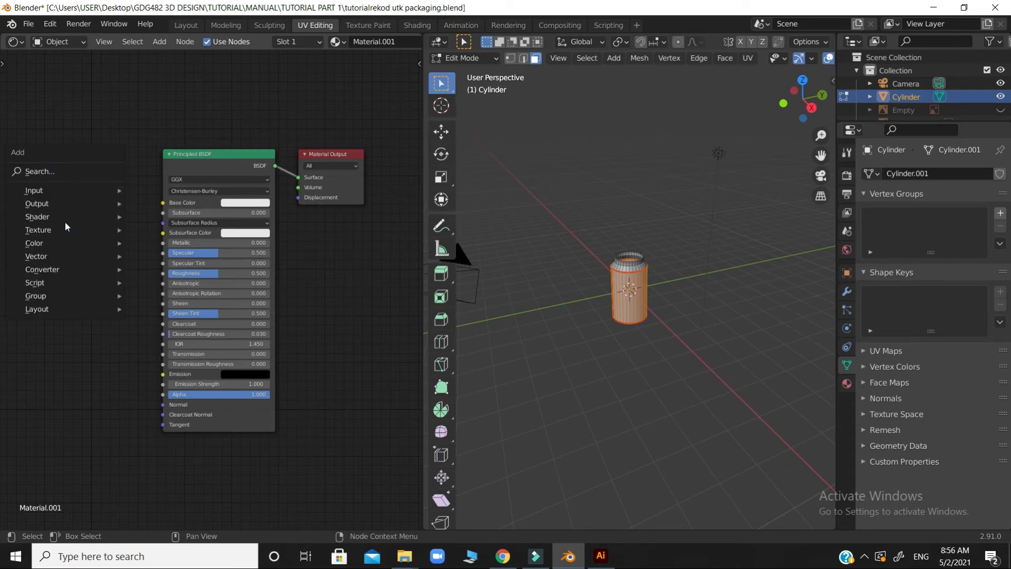
{"action": "mouse_move", "coordinate": [63, 256]}
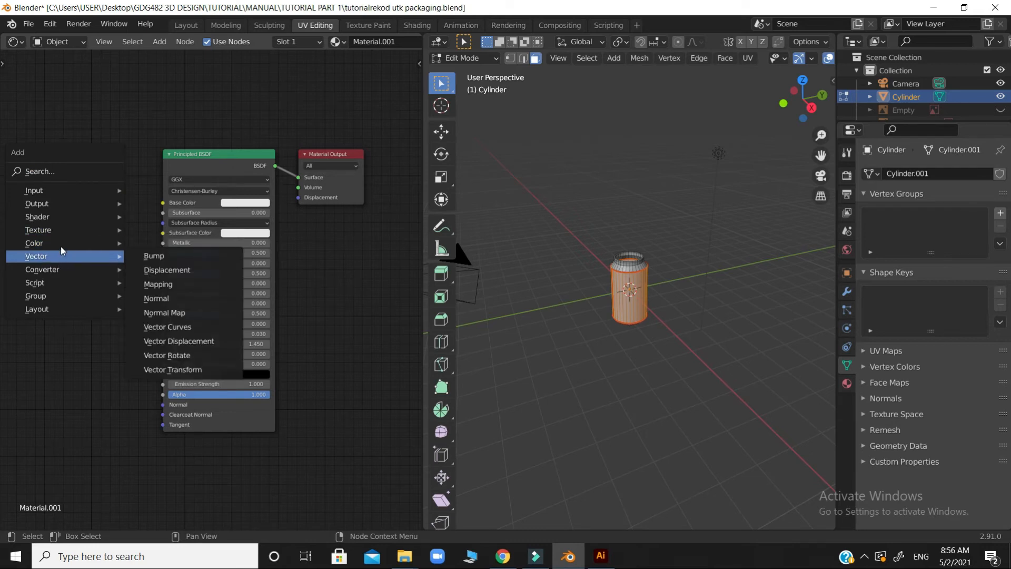
{"action": "mouse_move", "coordinate": [64, 234]}
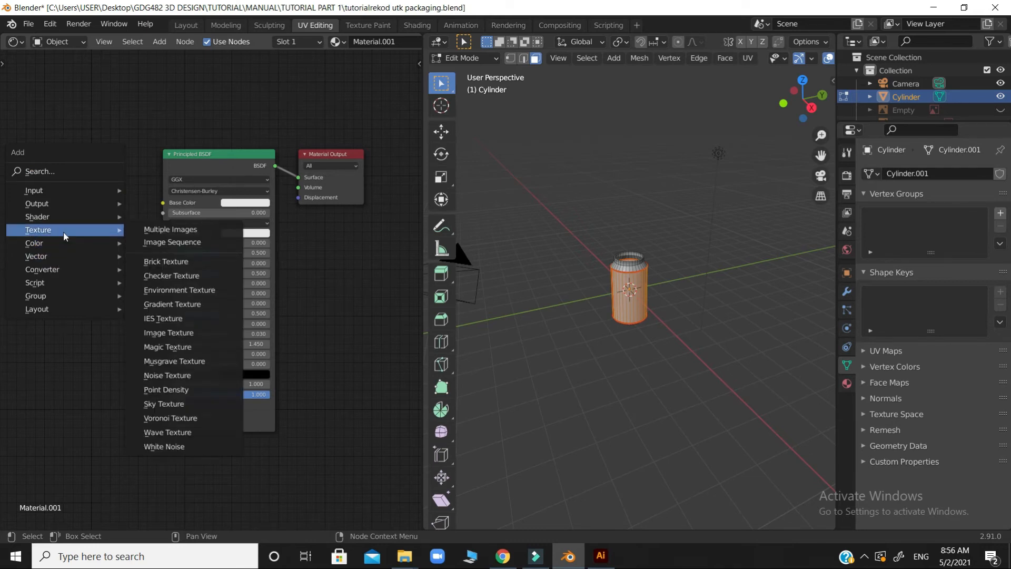
{"action": "left_click", "coordinate": [169, 332]}
{"action": "left_click", "coordinate": [16, 193]}
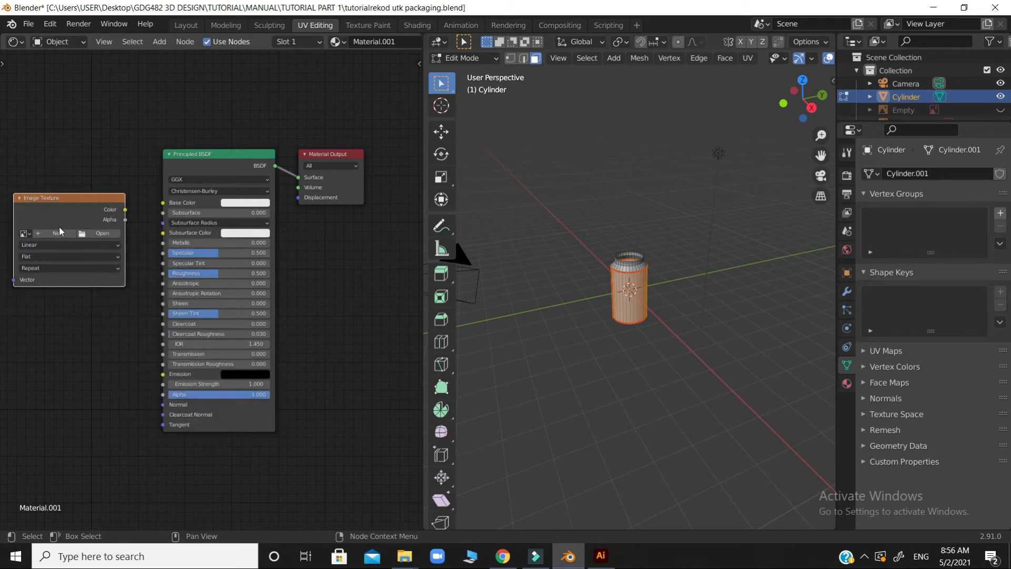
Step: Load label packaging (tutorial)-01.png from the MANUAL folder into the Image Texture node and connect its Color output to Base Color
{"action": "left_click", "coordinate": [102, 234]}
{"action": "left_click_drag", "start_coordinate": [345, 96], "coordinate": [307, 94]}
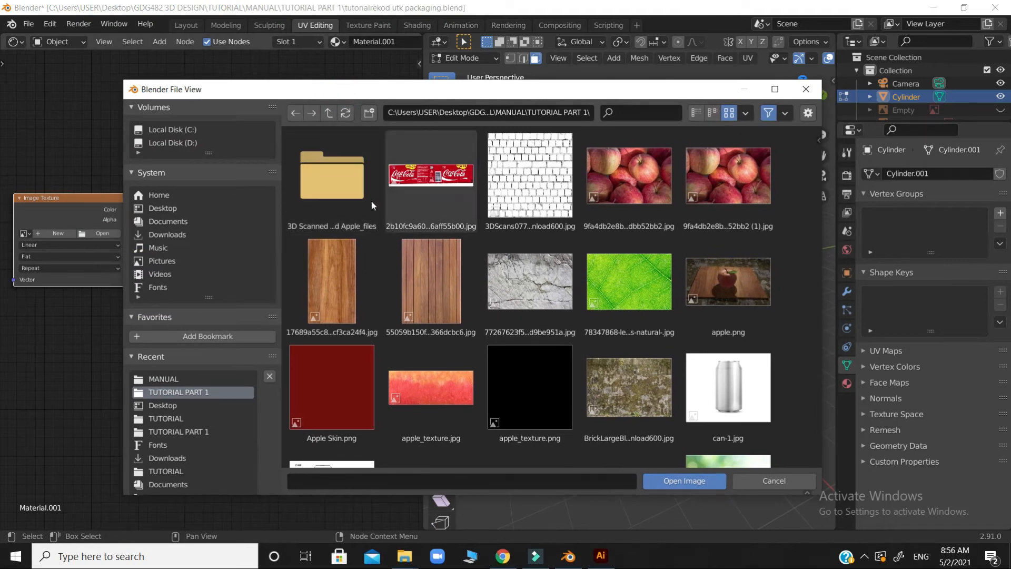
{"action": "scroll", "coordinate": [734, 254], "scroll_direction": "down", "scroll_amount": 2}
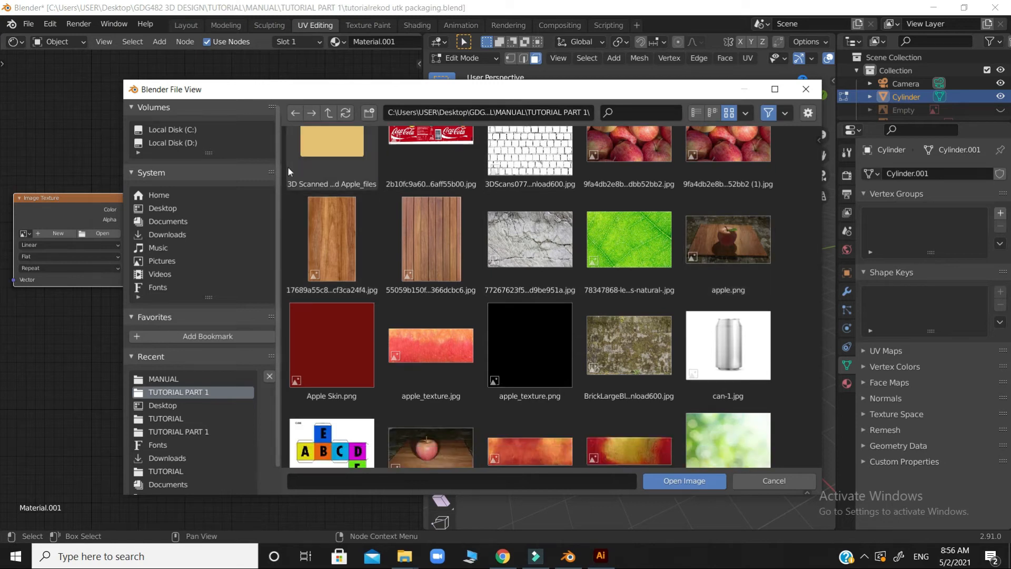
{"action": "left_click", "coordinate": [200, 379]}
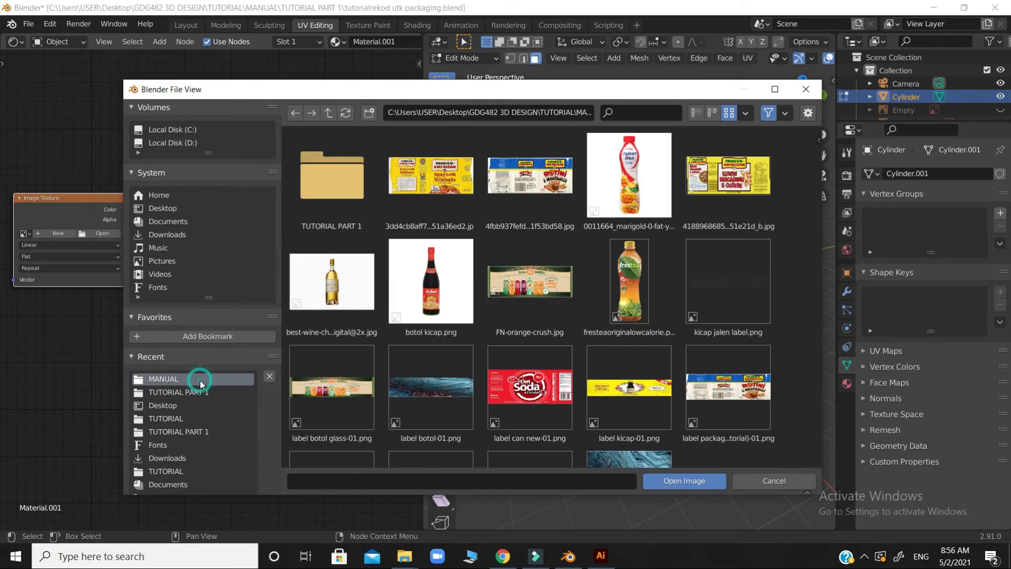
{"action": "scroll", "coordinate": [729, 295], "scroll_direction": "down", "scroll_amount": 3}
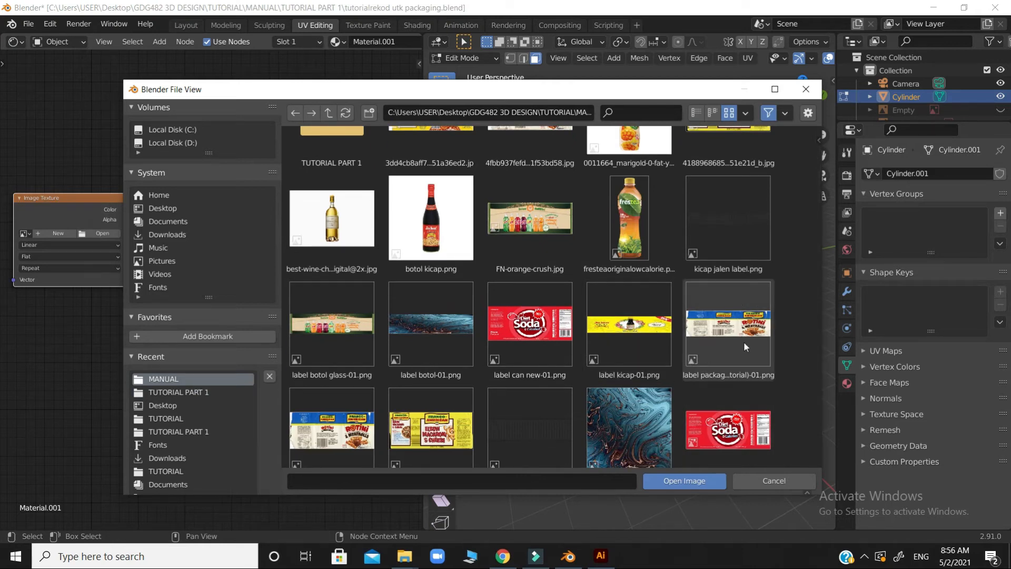
{"action": "left_click", "coordinate": [729, 336]}
{"action": "left_click", "coordinate": [683, 480]}
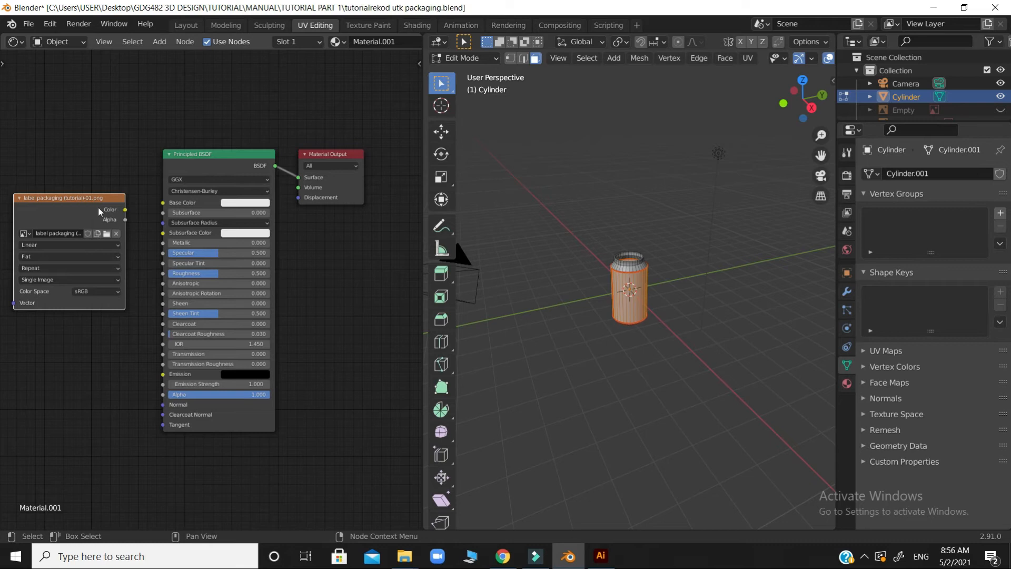
{"action": "left_click_drag", "start_coordinate": [126, 210], "coordinate": [160, 202]}
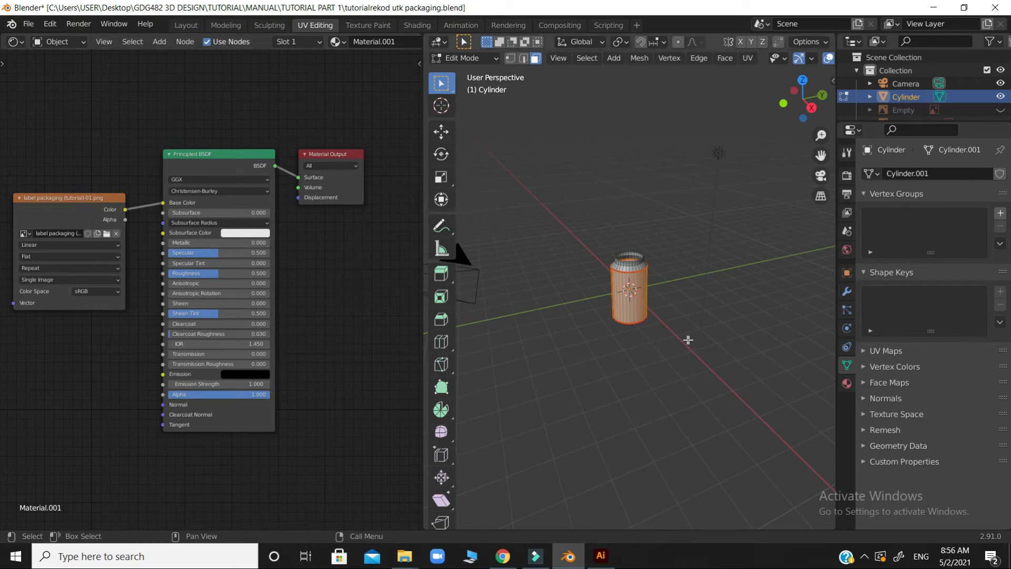
Step: Change the Shader Editor area to a 3D Viewport and join it over the neighbouring viewport
{"action": "left_click", "coordinate": [21, 43]}
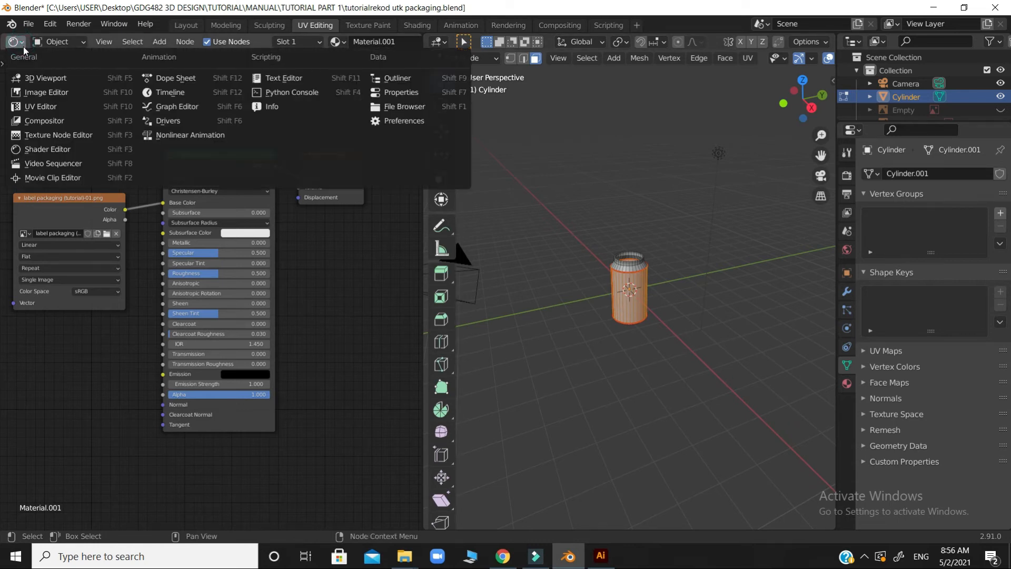
{"action": "left_click", "coordinate": [33, 78]}
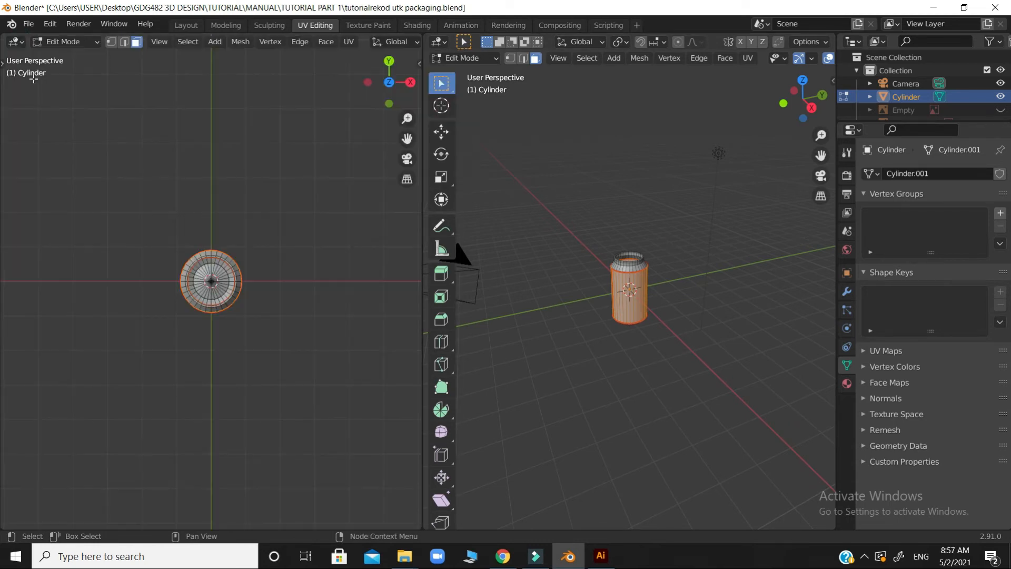
{"action": "left_click_drag", "start_coordinate": [388, 90], "coordinate": [375, 230]}
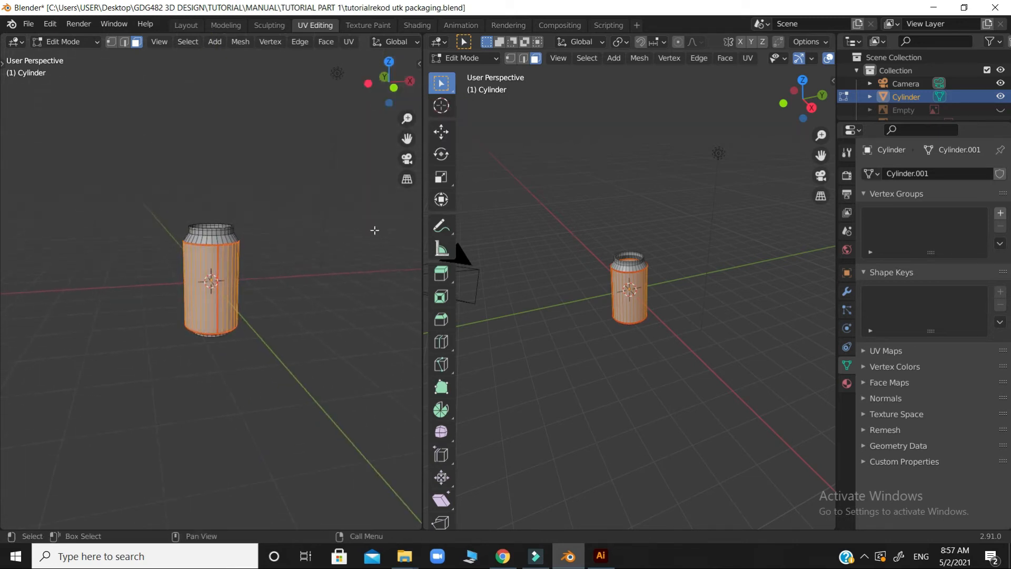
{"action": "right_click", "coordinate": [422, 249]}
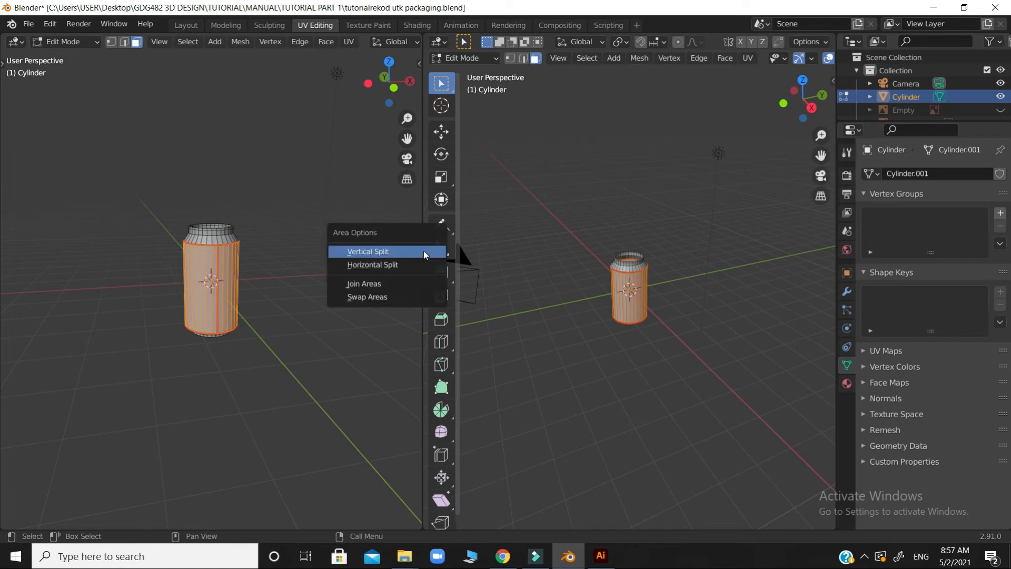
{"action": "left_click", "coordinate": [418, 285]}
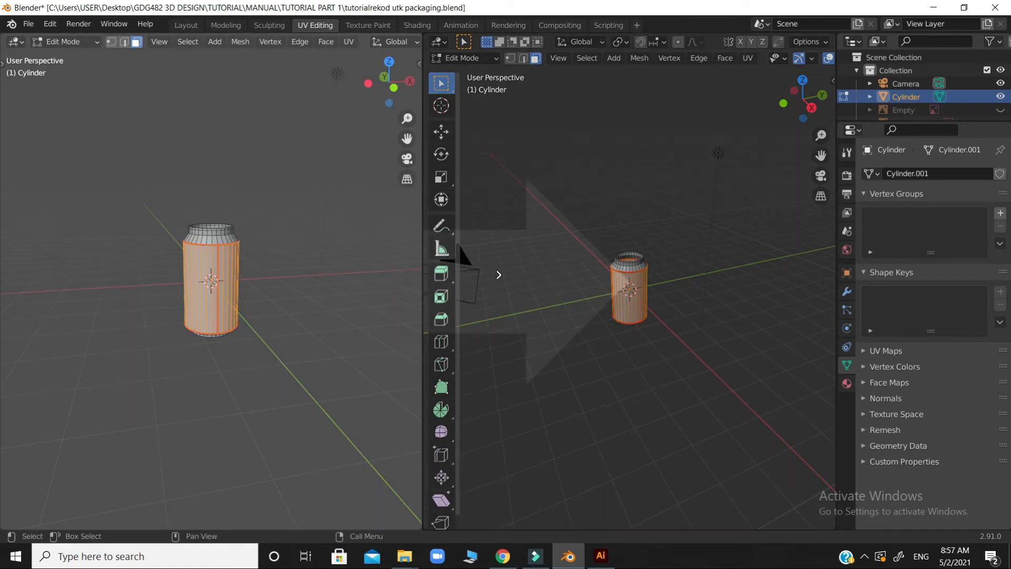
{"action": "left_click", "coordinate": [498, 274]}
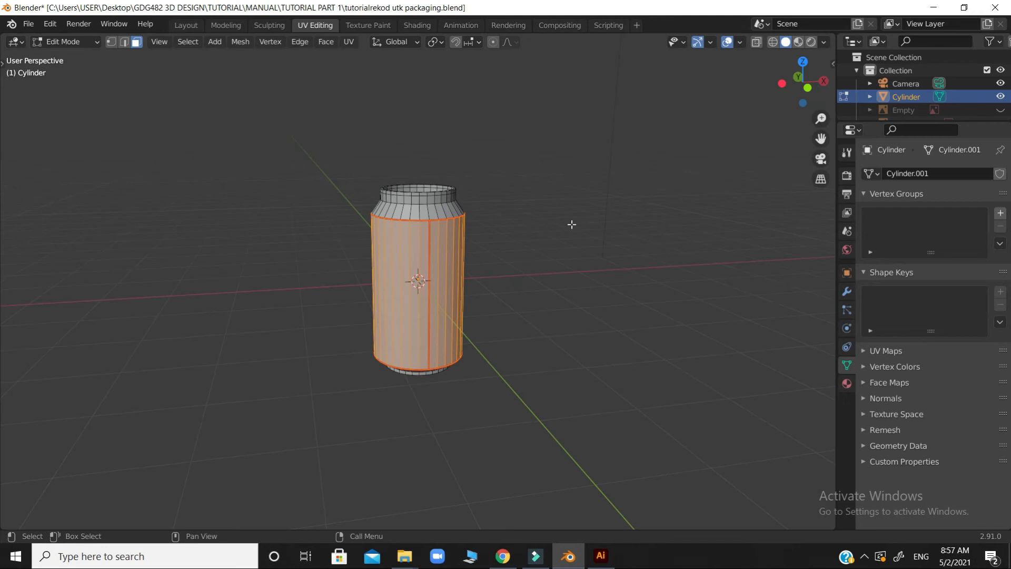
Step: Set the viewport shading to Material Preview, inspect the label around the can and deselect its faces
{"action": "scroll", "coordinate": [521, 244], "scroll_direction": "up", "scroll_amount": 3}
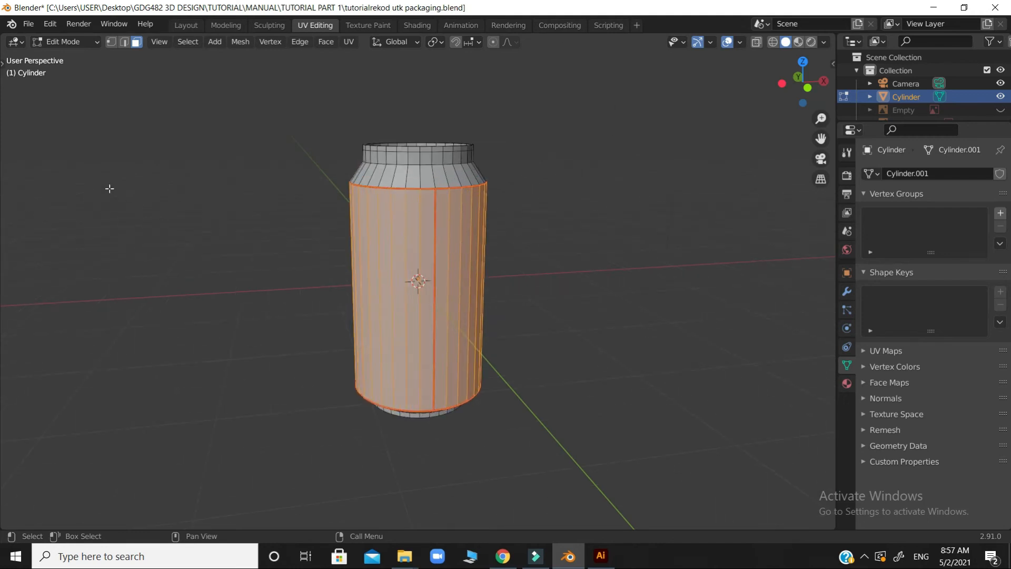
{"action": "scroll", "coordinate": [684, 192], "scroll_direction": "down", "scroll_amount": 1}
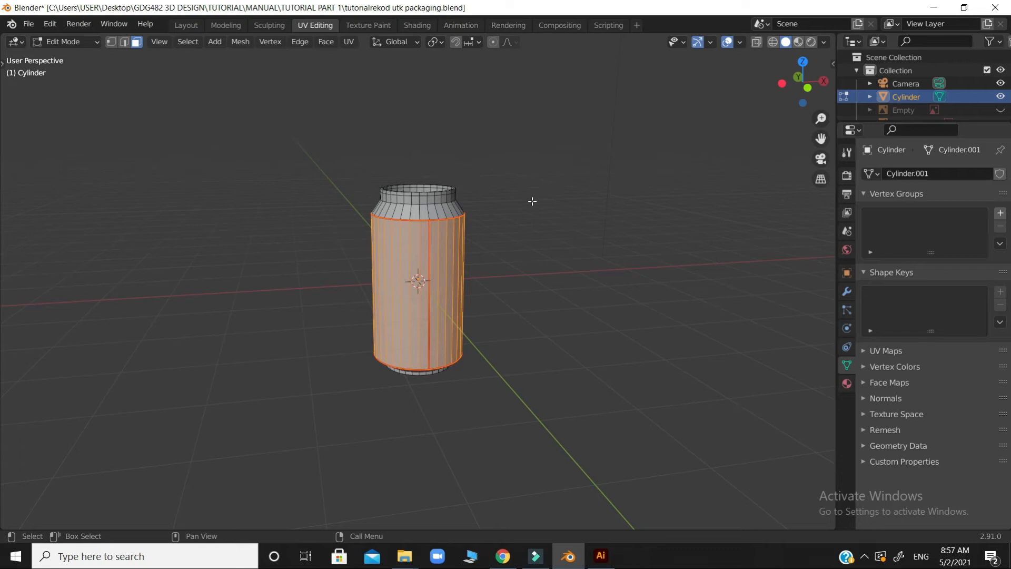
{"action": "left_click", "coordinate": [799, 45]}
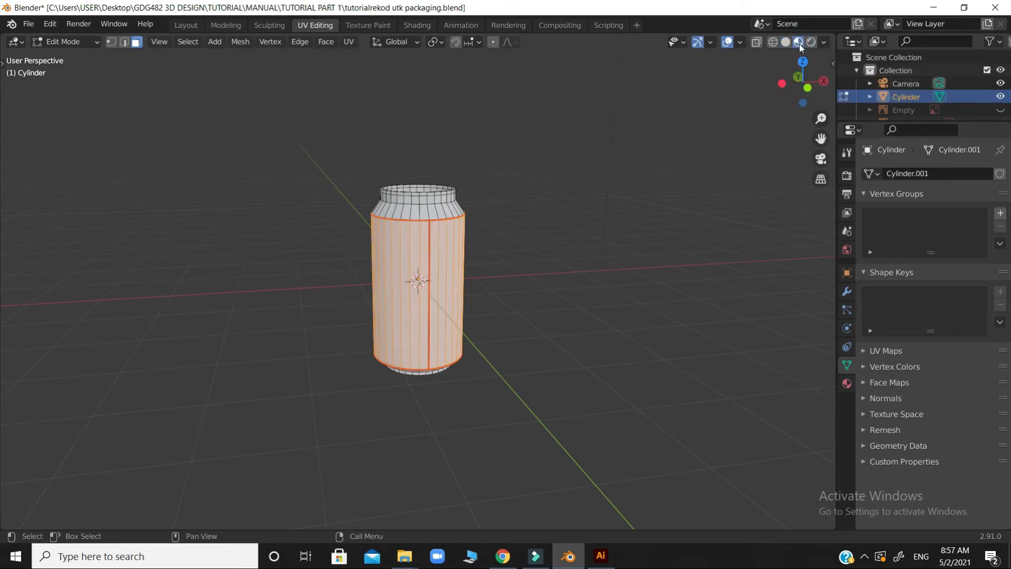
{"action": "left_click_drag", "start_coordinate": [801, 83], "coordinate": [713, 75]}
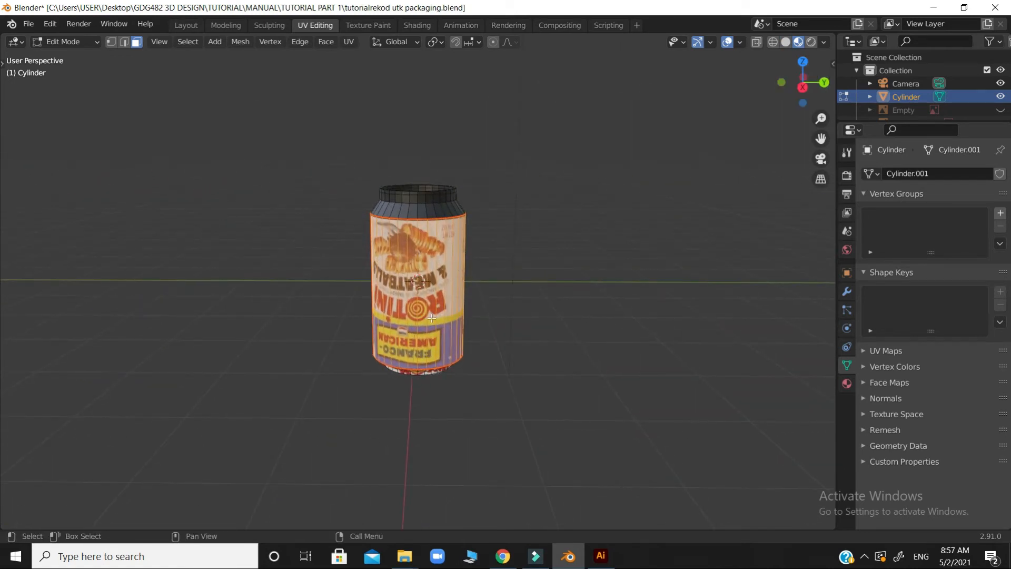
{"action": "left_click_drag", "start_coordinate": [800, 100], "coordinate": [798, 88]}
{"action": "left_click", "coordinate": [643, 215]}
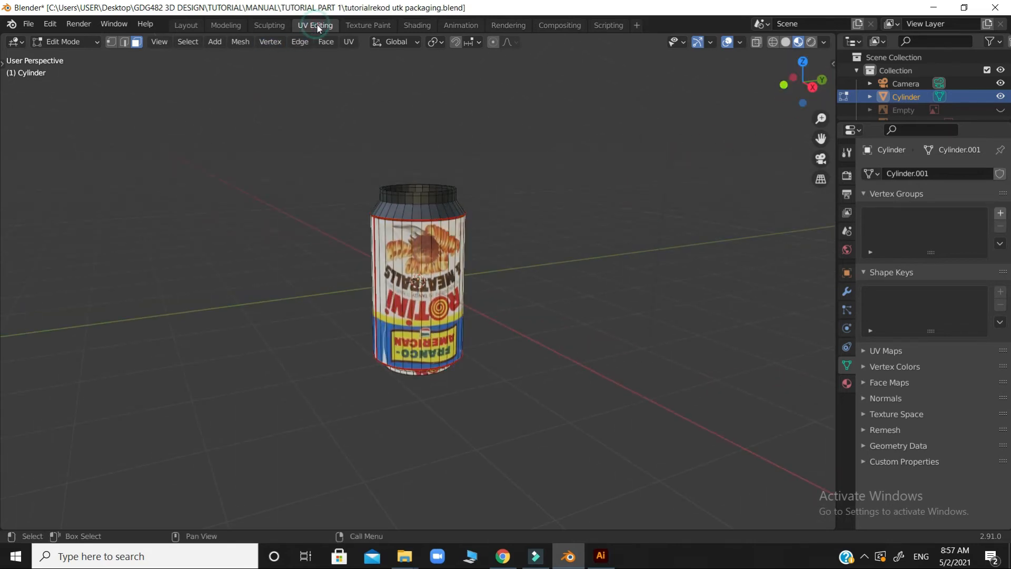
Step: Check the label image in the UV Editor, return to the 3D Viewport and box-select all faces of the can's body
{"action": "left_click", "coordinate": [19, 42]}
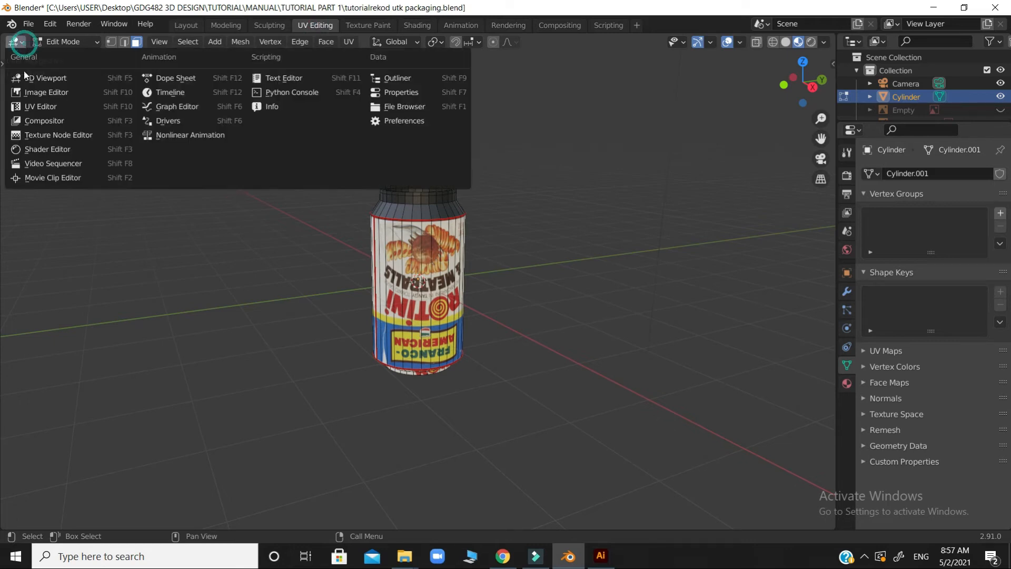
{"action": "left_click", "coordinate": [35, 107]}
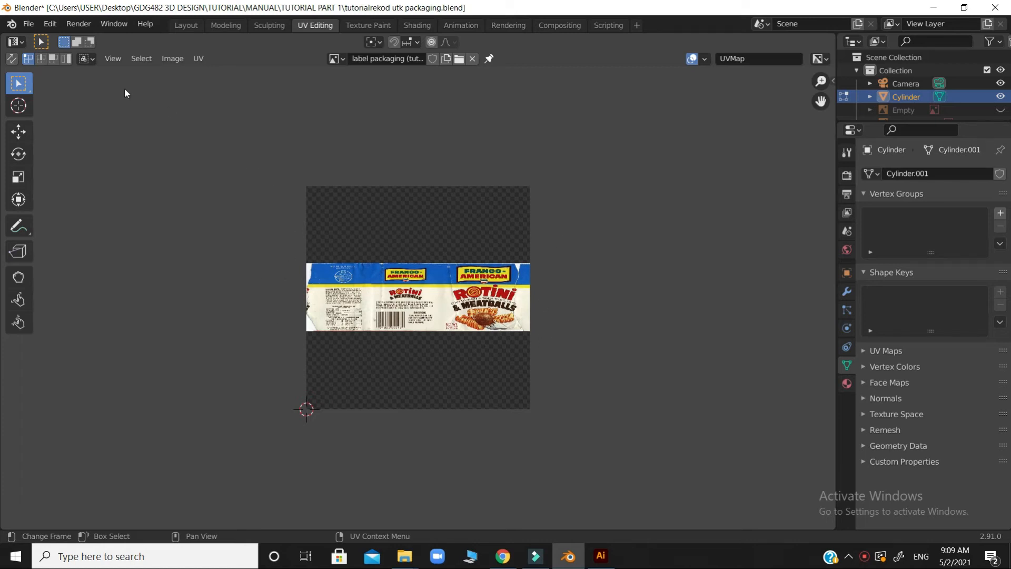
{"action": "left_click", "coordinate": [17, 40]}
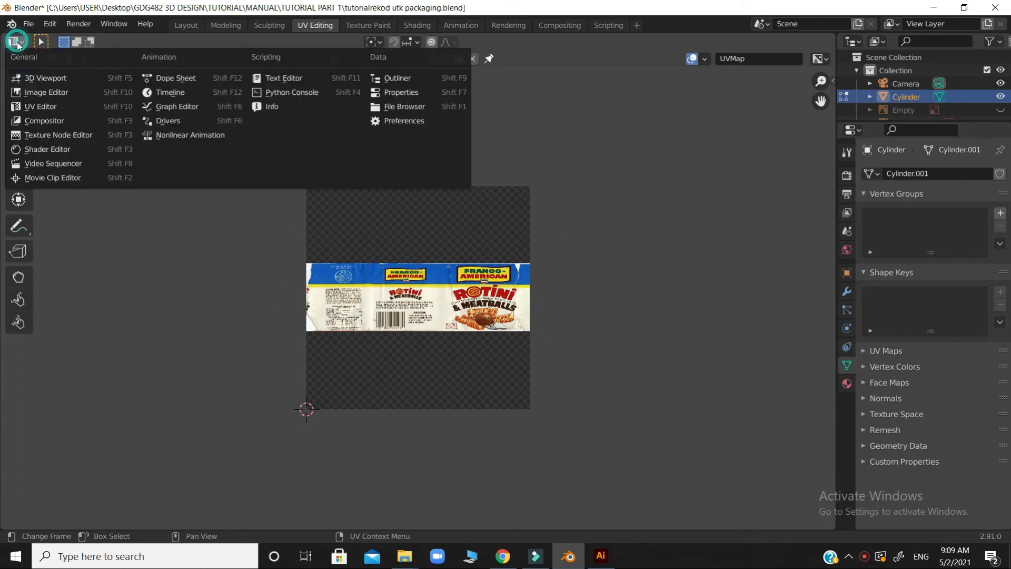
{"action": "left_click", "coordinate": [35, 80]}
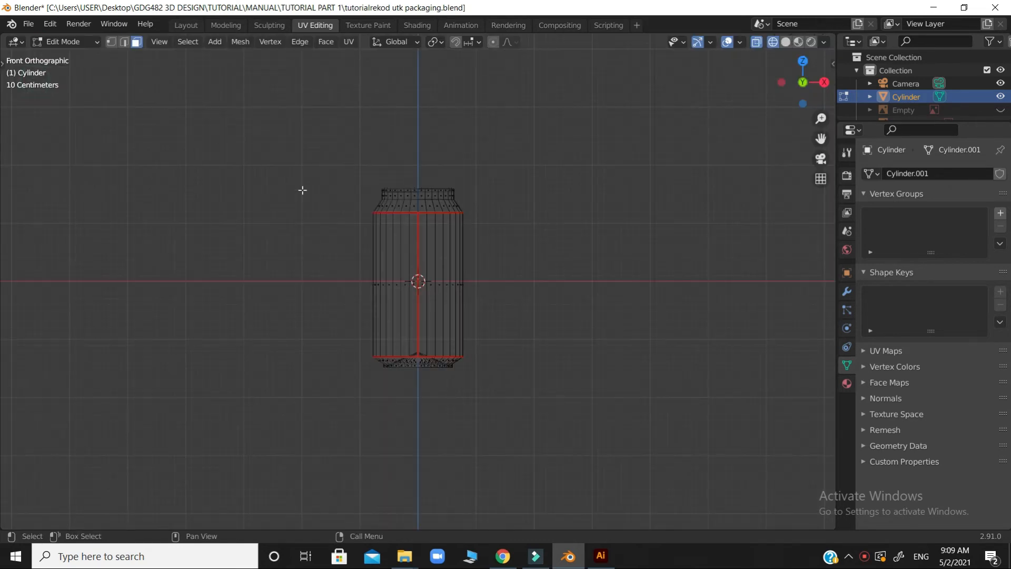
{"action": "key", "text": "b"}
{"action": "left_click_drag", "start_coordinate": [323, 216], "coordinate": [490, 353]}
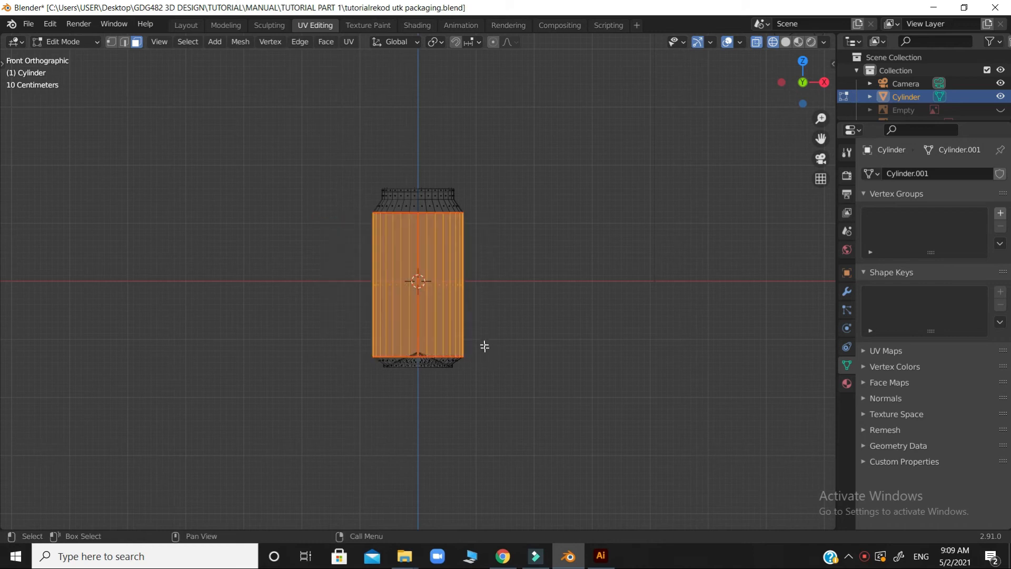
Step: Rotate all UVs of the can's body by 180° over the label image in the UV Editor
{"action": "left_click", "coordinate": [17, 44]}
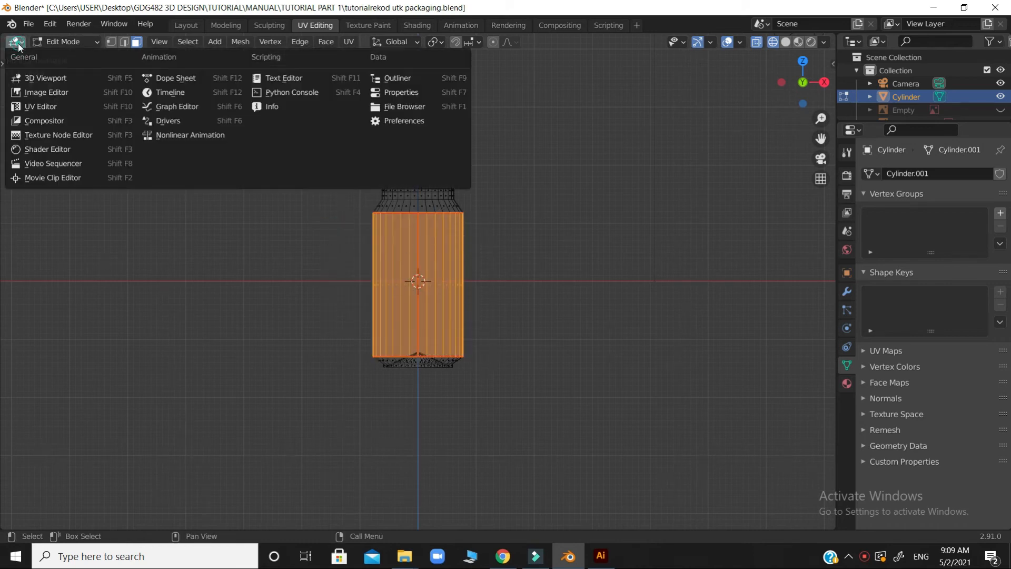
{"action": "left_click", "coordinate": [33, 105]}
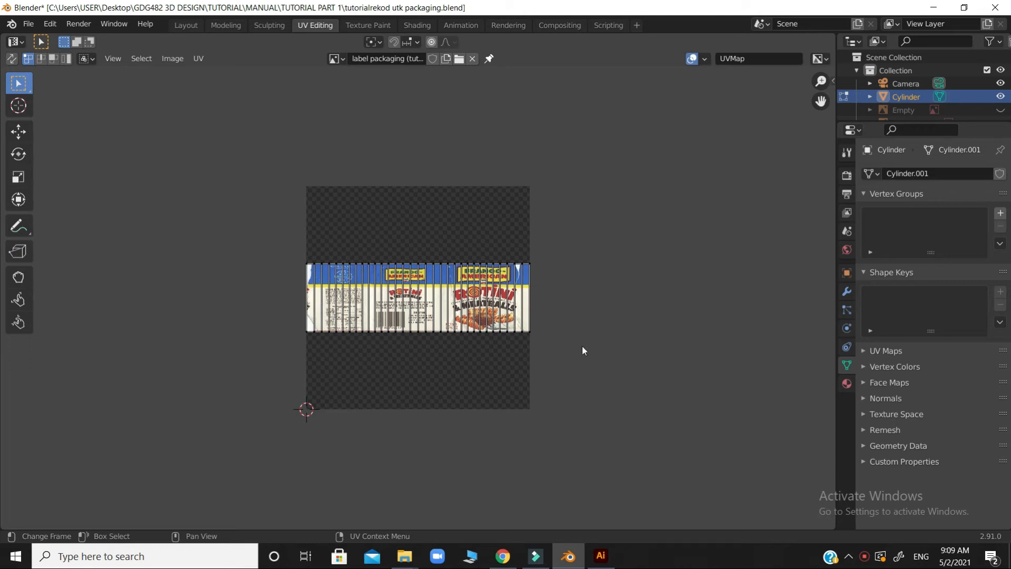
{"action": "left_click_drag", "start_coordinate": [278, 254], "coordinate": [552, 337]}
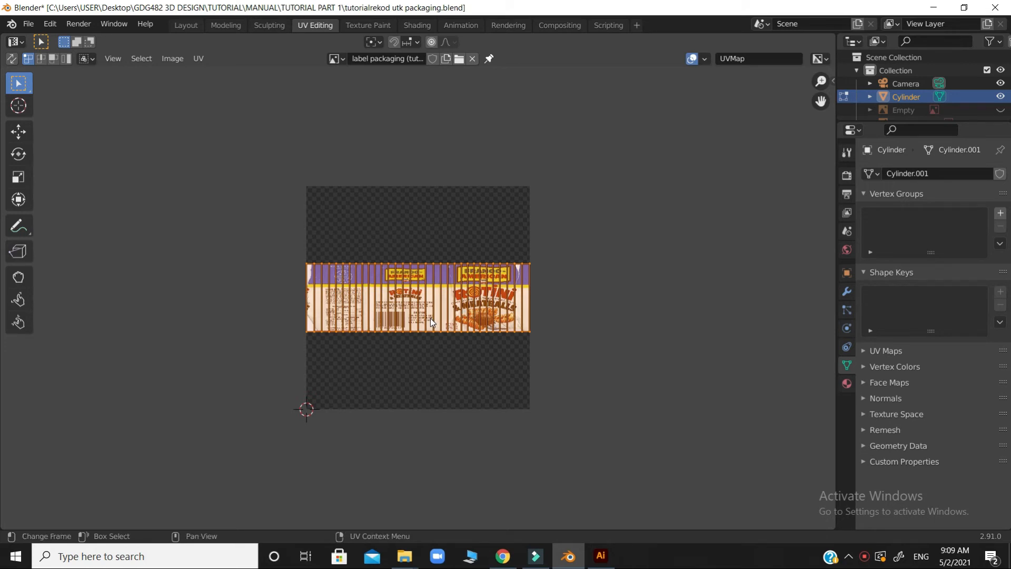
{"action": "key", "text": "r"}
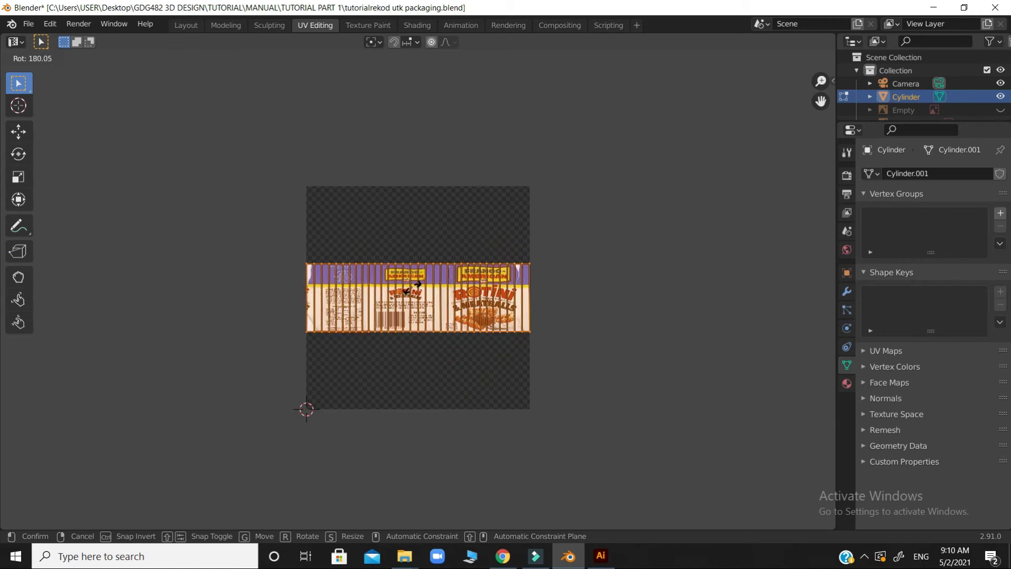
{"action": "left_click", "coordinate": [412, 287]}
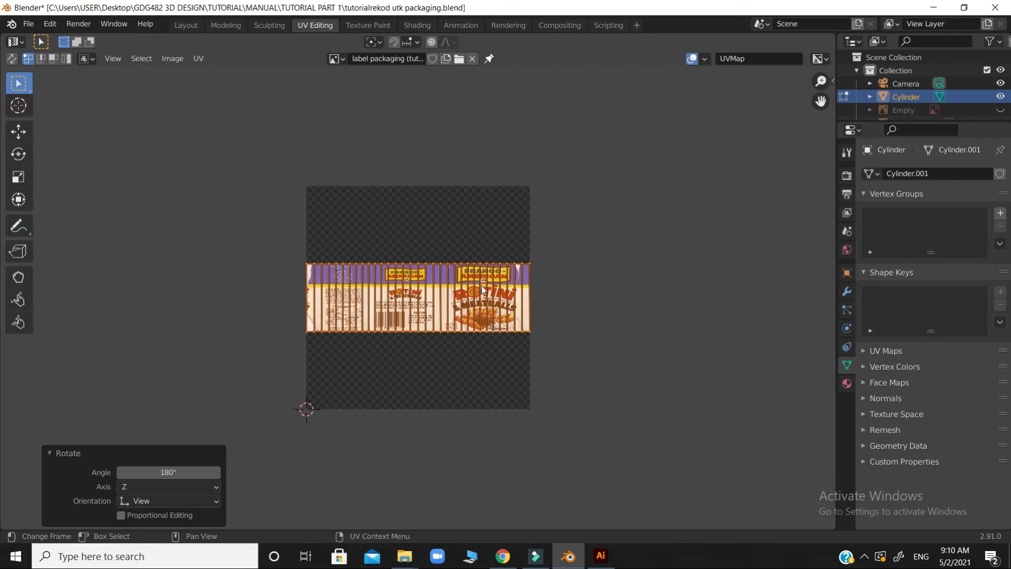
{"action": "left_click", "coordinate": [608, 324]}
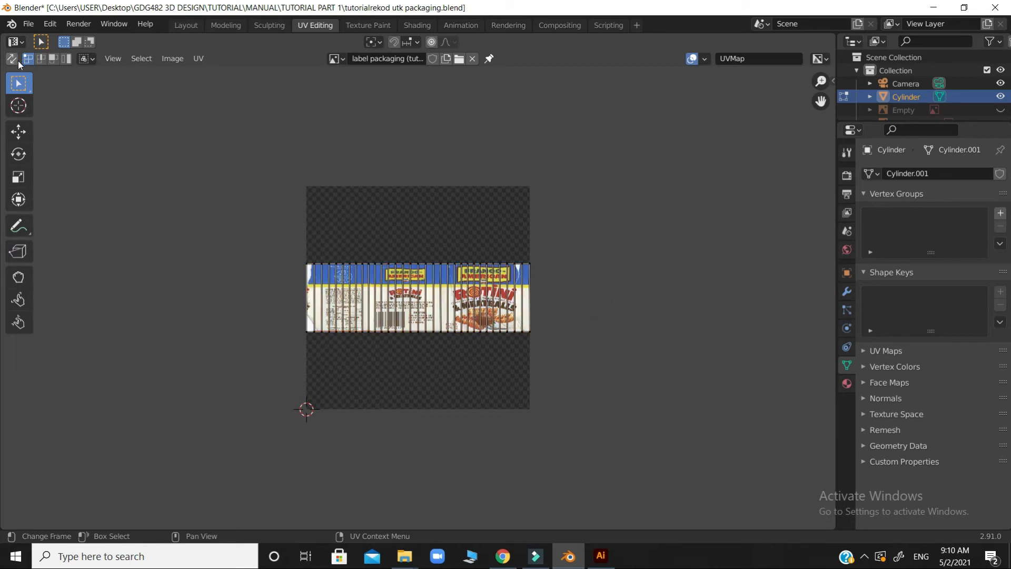
Step: Change the UV Editor area back to the 3D Viewport and deselect the can's body faces
{"action": "left_click", "coordinate": [17, 42]}
{"action": "left_click", "coordinate": [26, 75]}
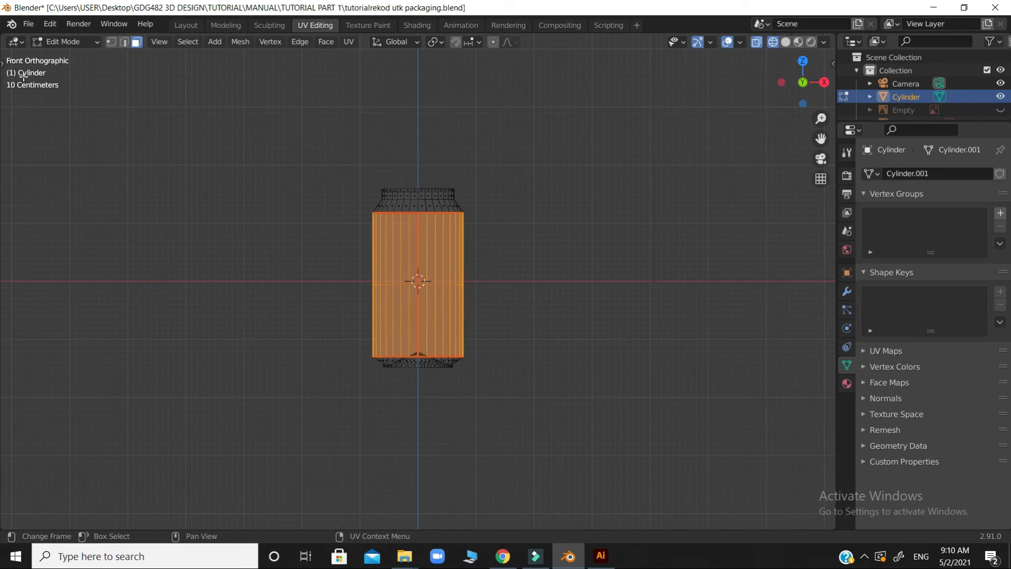
{"action": "left_click", "coordinate": [528, 247]}
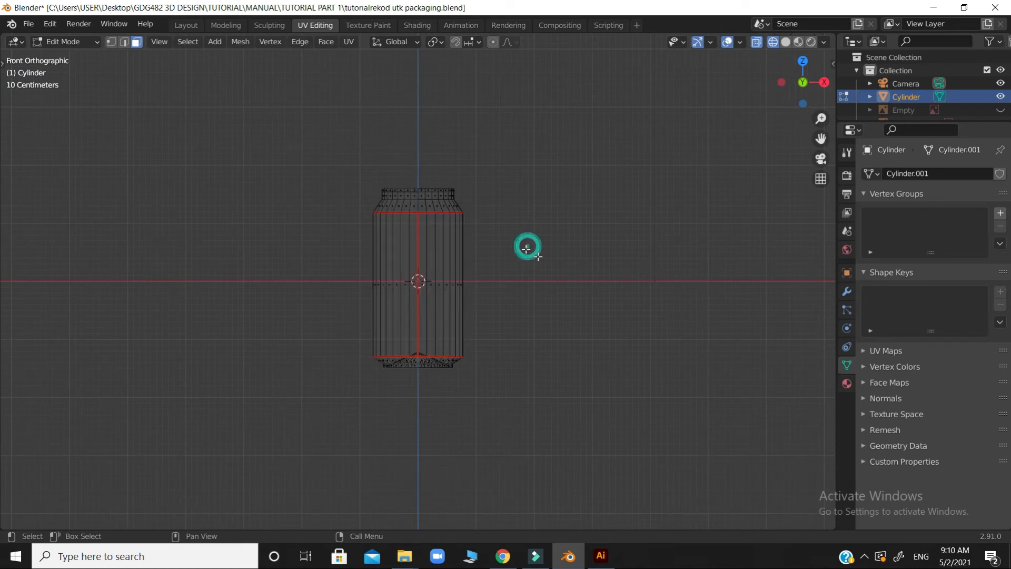
Step: Set the viewport shading to Material Preview and inspect the can's label and underside from several angles
{"action": "left_click", "coordinate": [798, 42]}
{"action": "left_click_drag", "start_coordinate": [798, 99], "coordinate": [624, 147]}
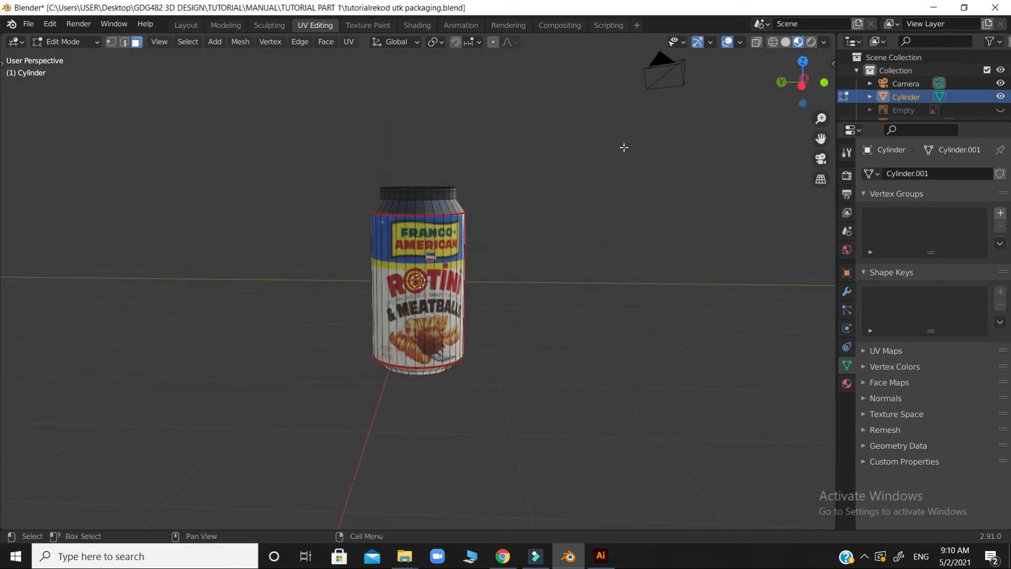
{"action": "left_click_drag", "start_coordinate": [789, 101], "coordinate": [799, 49]}
{"action": "scroll", "coordinate": [594, 244], "scroll_direction": "up", "scroll_amount": 2}
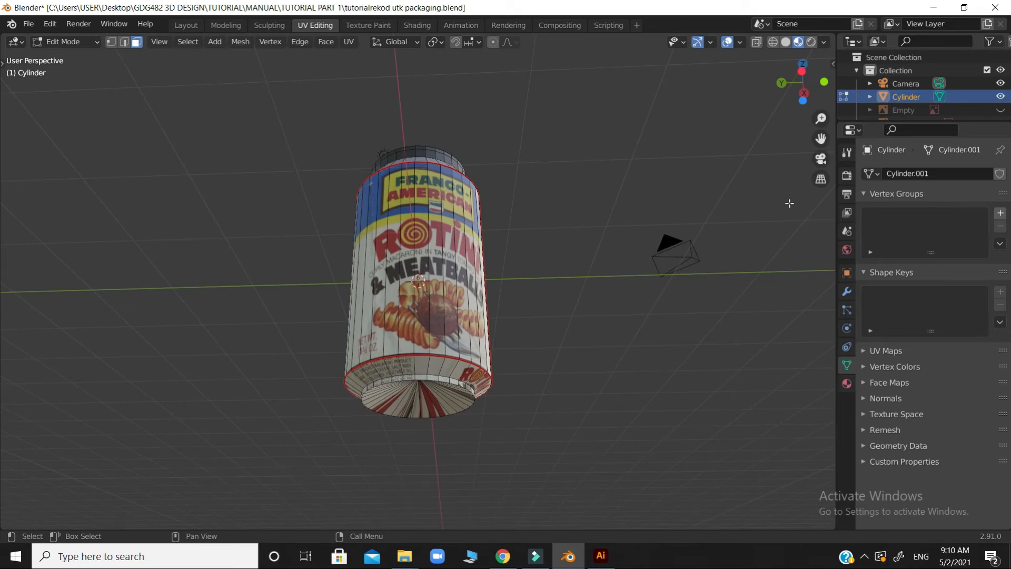
{"action": "left_click_drag", "start_coordinate": [800, 86], "coordinate": [744, 87]}
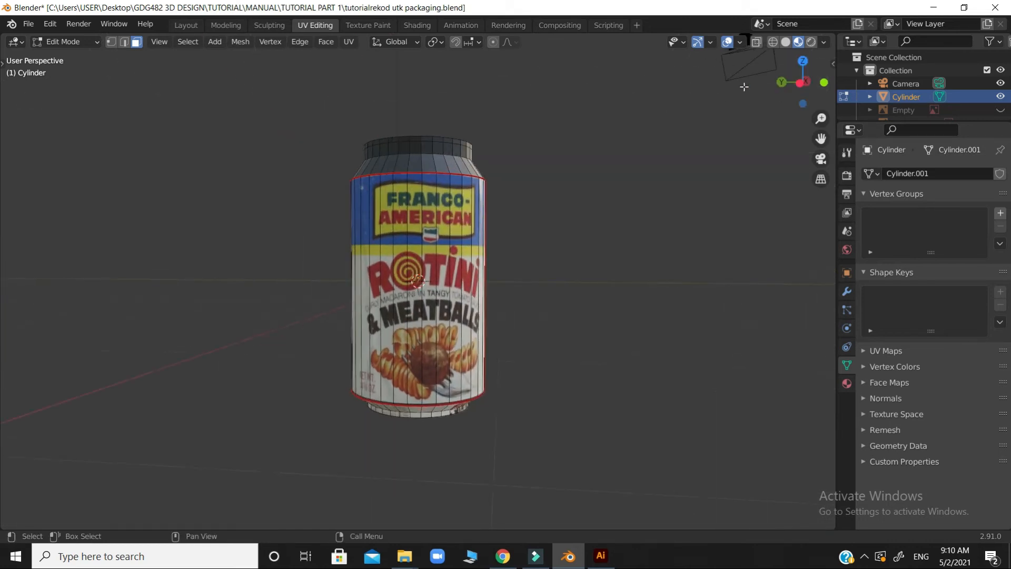
Step: Box-select all faces of the can's base below the lower seam in wireframe front view, and return the viewport to Material Preview
{"action": "key", "text": "KP_1"}
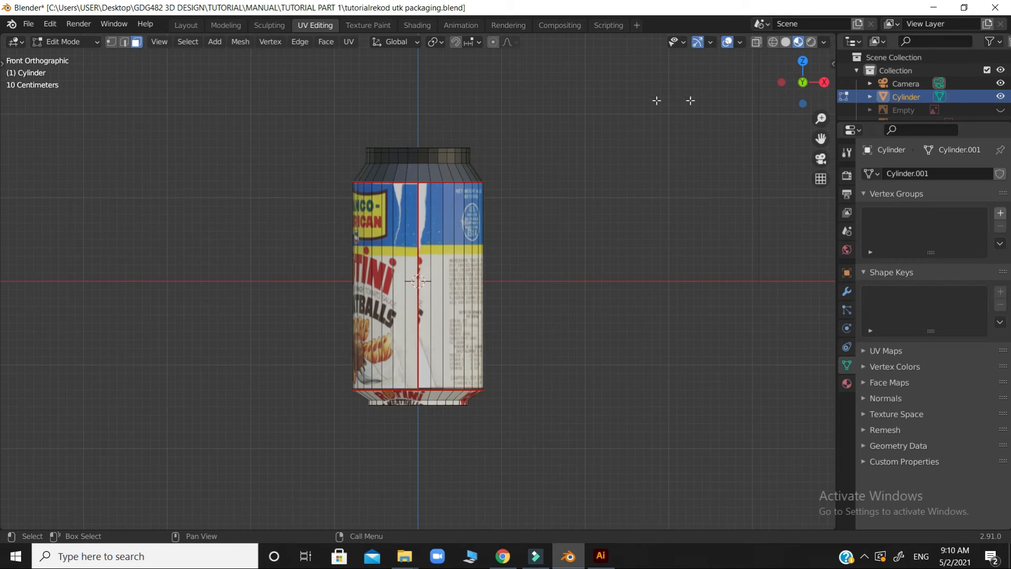
{"action": "left_click", "coordinate": [773, 45]}
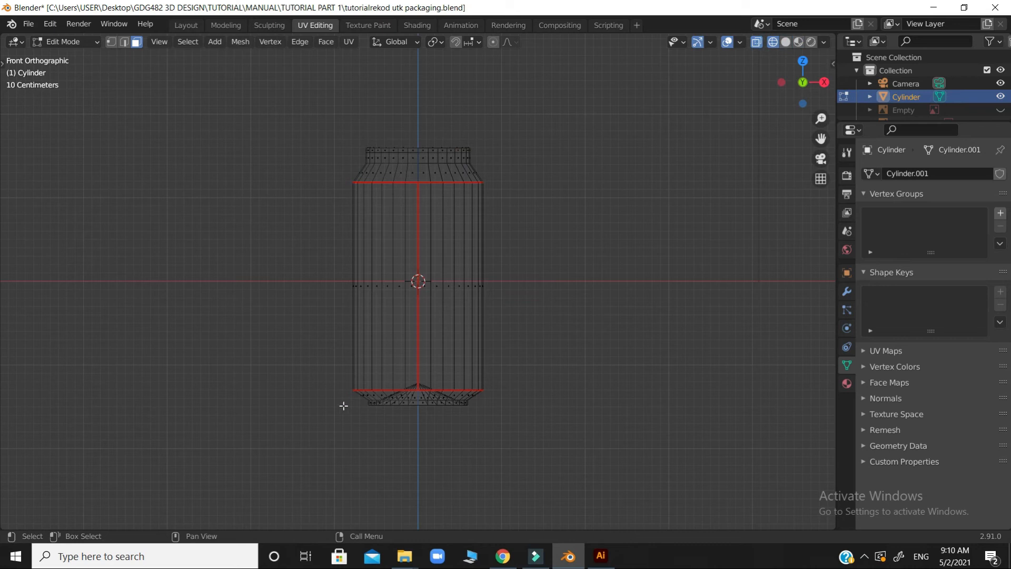
{"action": "mouse_move", "coordinate": [318, 394]}
{"action": "left_mouse_down"}
{"action": "mouse_move", "coordinate": [424, 398]}
{"action": "mouse_move", "coordinate": [546, 422]}
{"action": "left_mouse_up"}
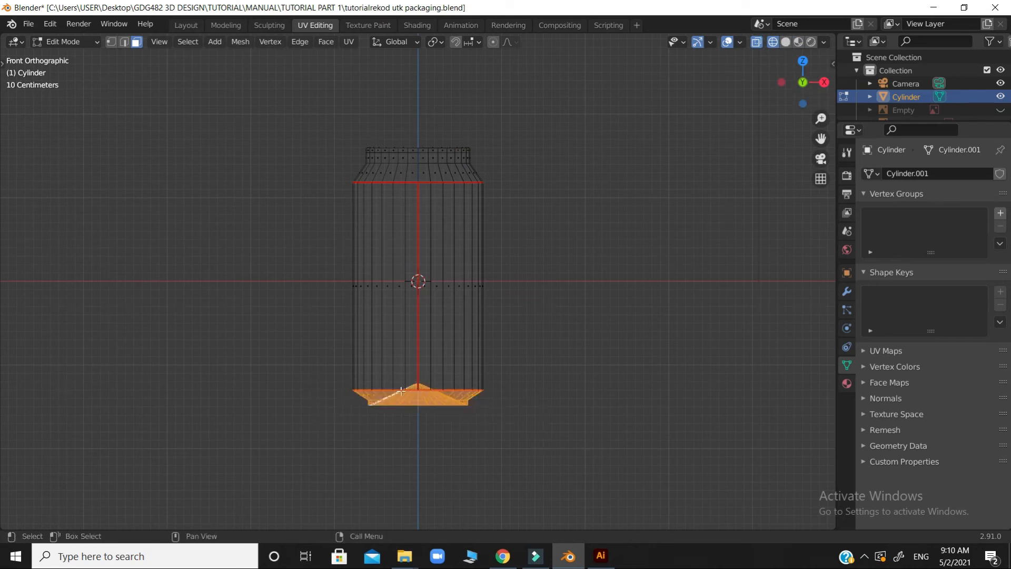
{"action": "left_click", "coordinate": [514, 408]}
{"action": "left_click_drag", "start_coordinate": [345, 397], "coordinate": [531, 422]}
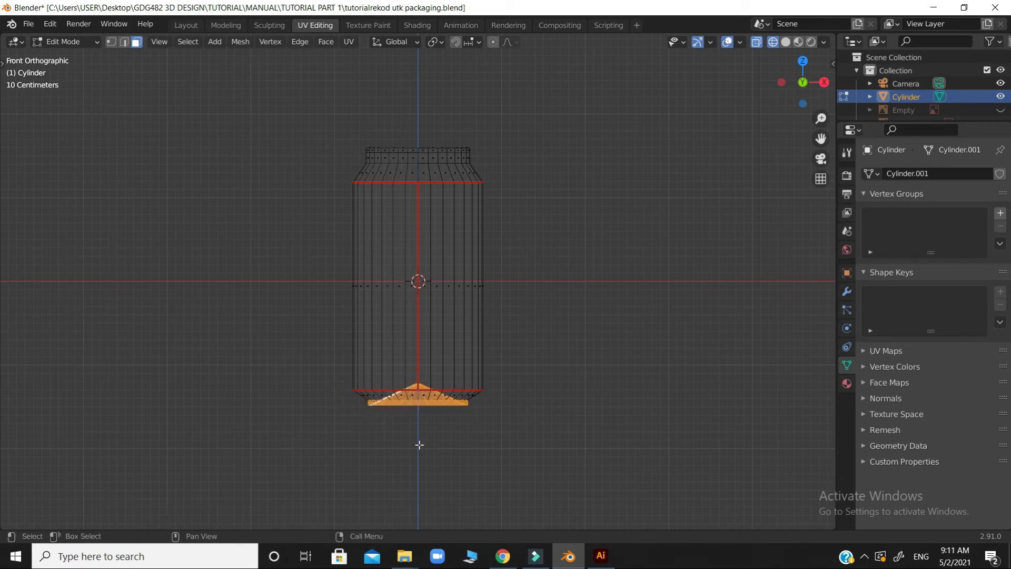
{"action": "left_click_drag", "start_coordinate": [345, 392], "coordinate": [539, 433]}
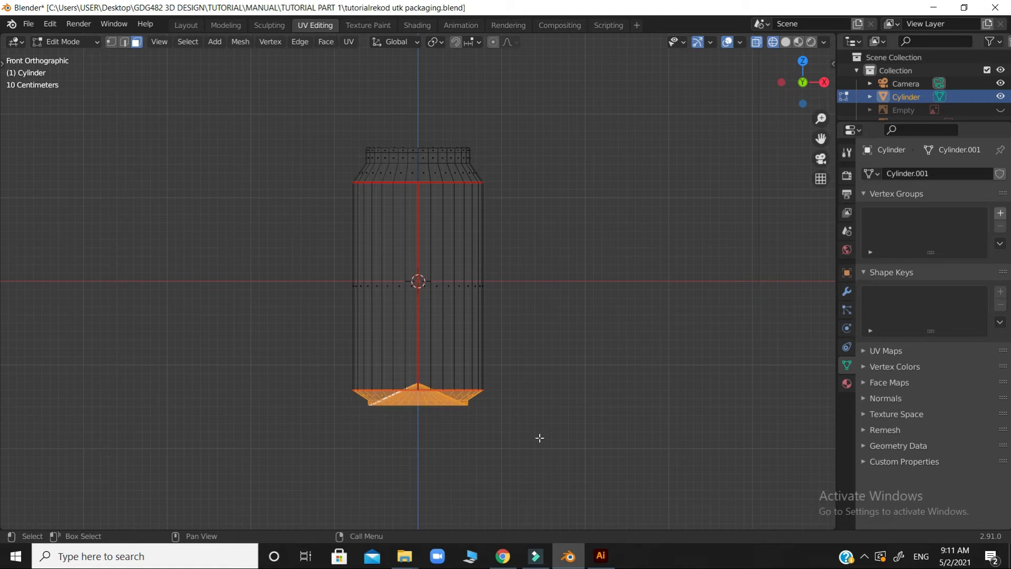
{"action": "left_click", "coordinate": [798, 42]}
{"action": "left_click_drag", "start_coordinate": [800, 95], "coordinate": [961, 84]}
{"action": "left_click_drag", "start_coordinate": [754, 100], "coordinate": [728, 85]}
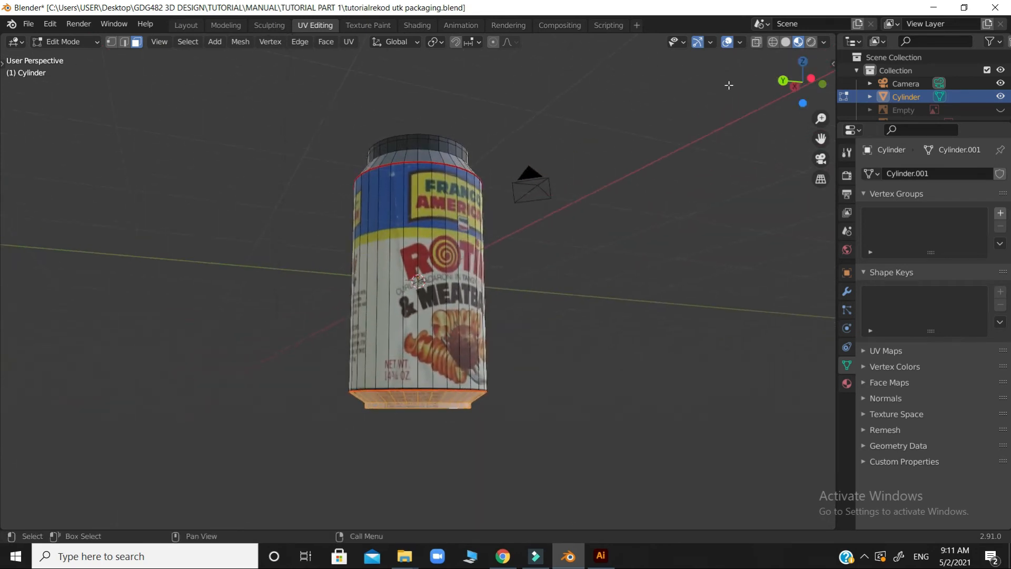
Step: Rename the can's existing material as label
{"action": "left_click", "coordinate": [847, 384]}
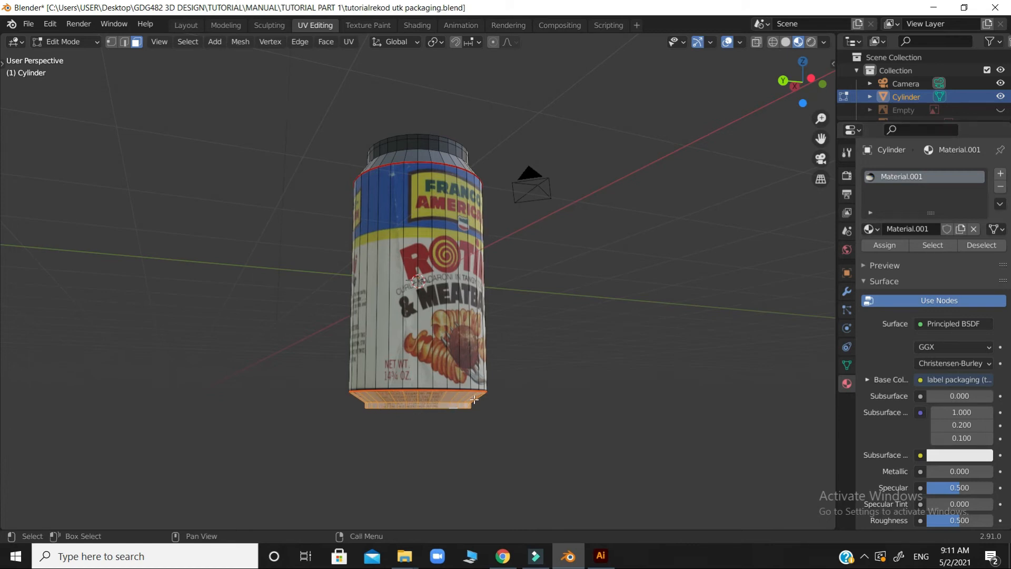
{"action": "double_click", "coordinate": [918, 178]}
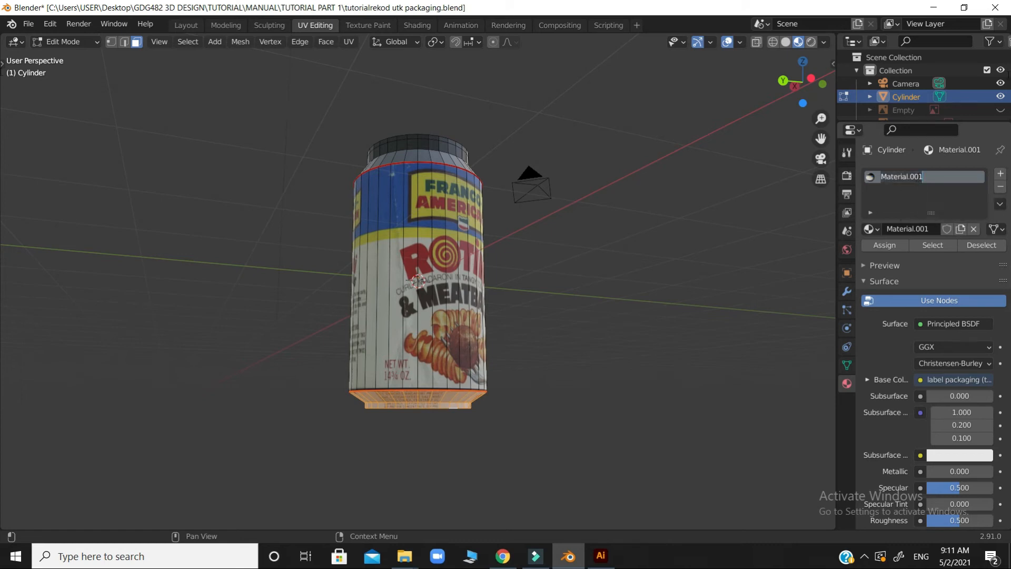
{"action": "type", "text": "labe"}
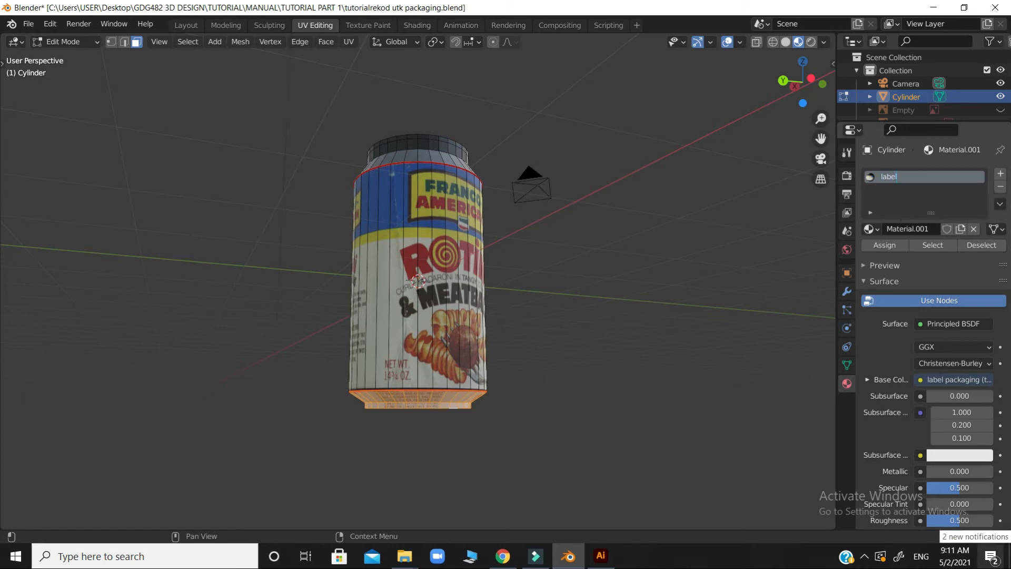
{"action": "type", "text": "l"}
{"action": "key", "text": "Return"}
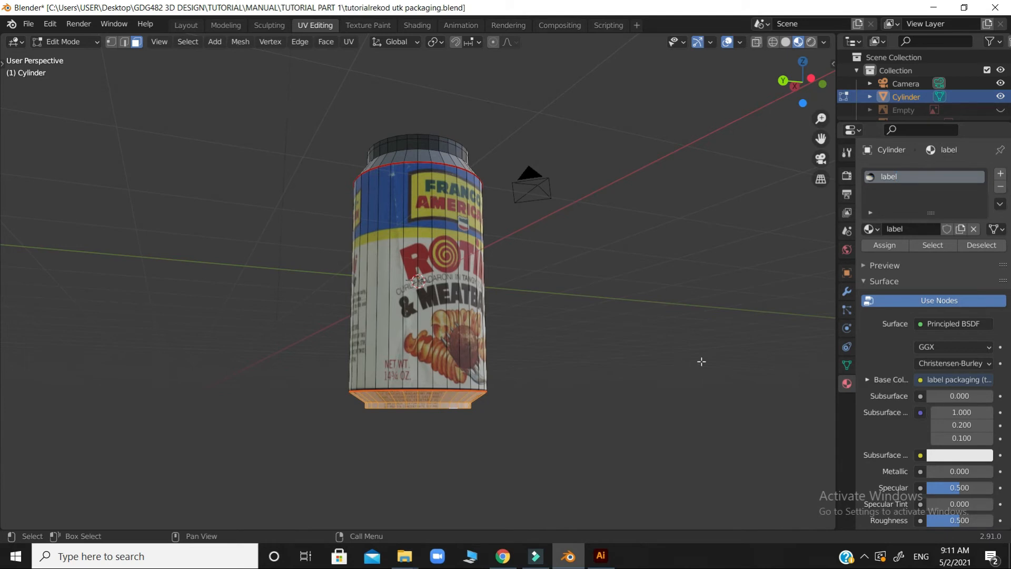
Step: Add a second material slot with a new material and brighten its base color to white
{"action": "left_click", "coordinate": [1000, 175]}
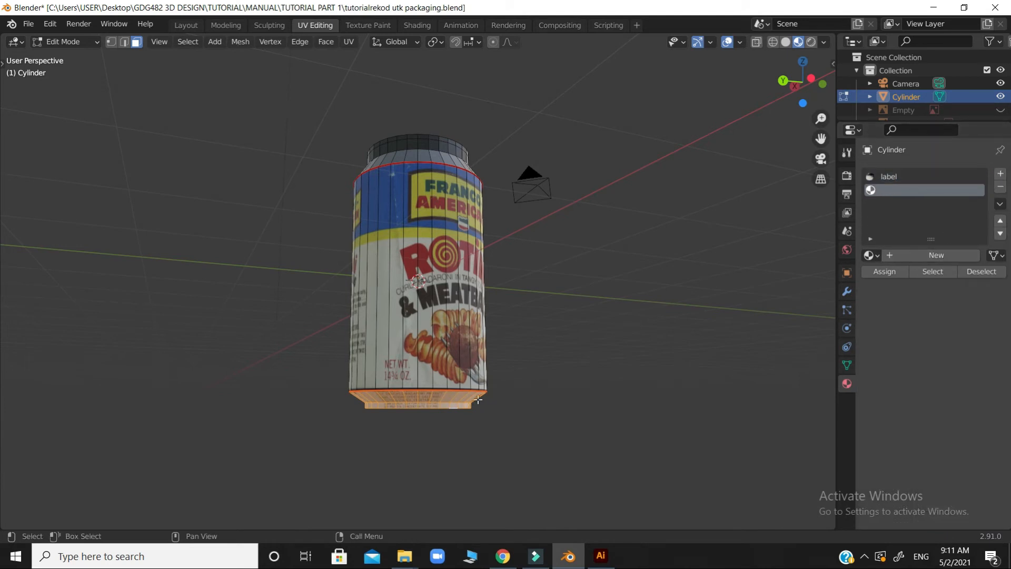
{"action": "left_click", "coordinate": [933, 255]}
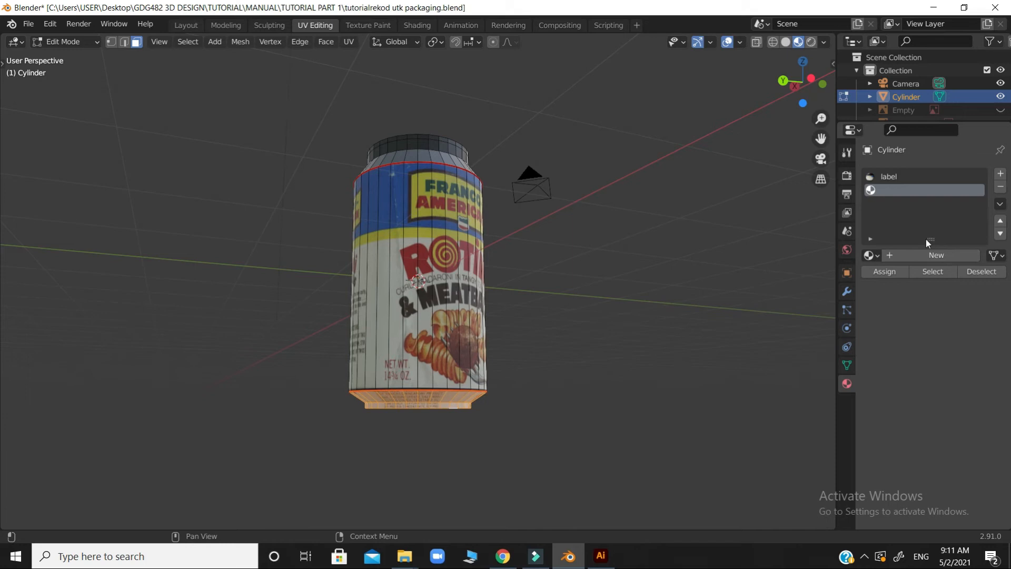
{"action": "left_click", "coordinate": [930, 254]}
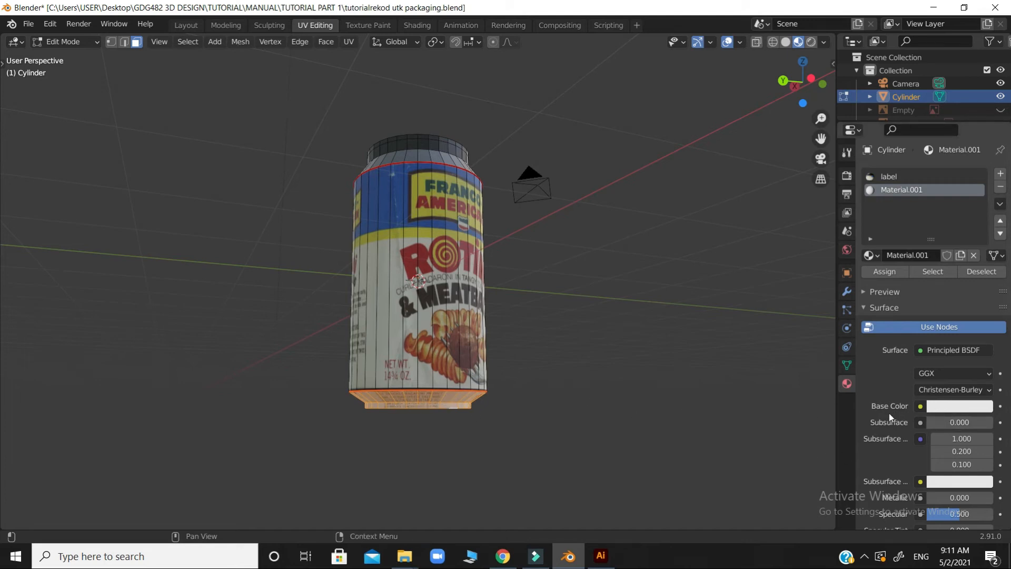
{"action": "left_click", "coordinate": [963, 407]}
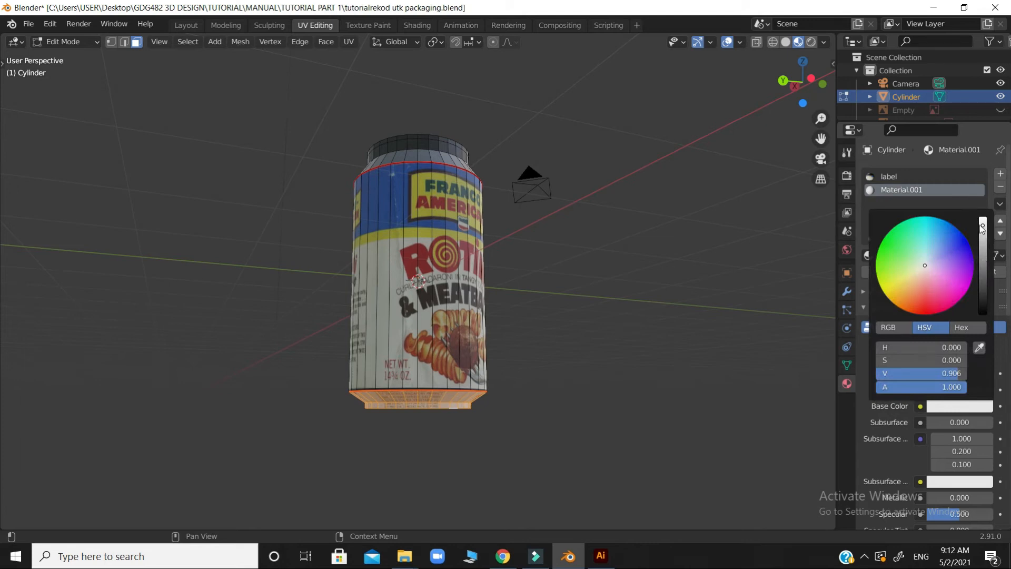
{"action": "left_click_drag", "start_coordinate": [982, 226], "coordinate": [982, 218]}
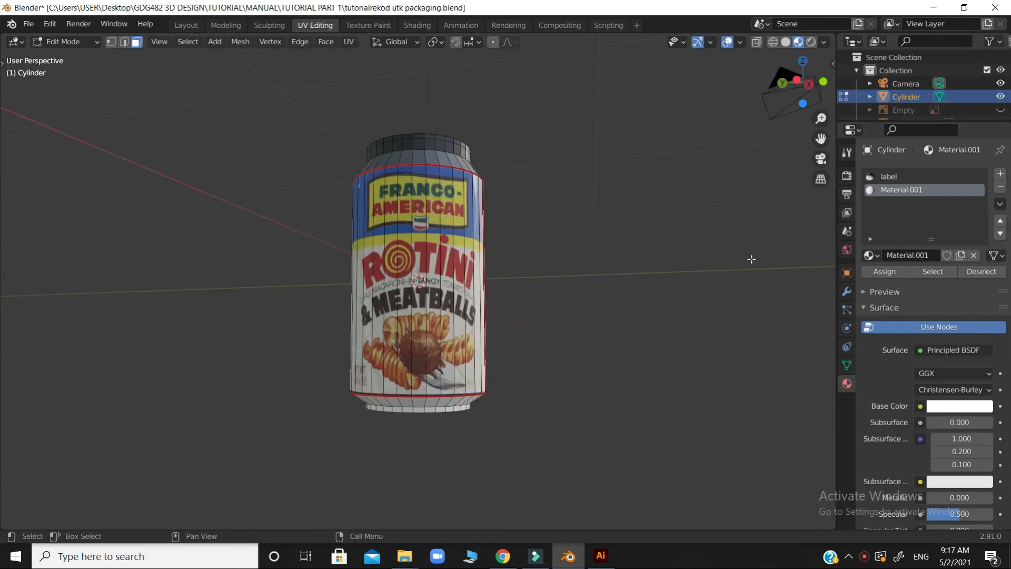
Step: Box-select all faces above the can's upper seam in wireframe front view and assign the white Material.001 to them in Material Preview
{"action": "left_click_drag", "start_coordinate": [800, 94], "coordinate": [476, 140]}
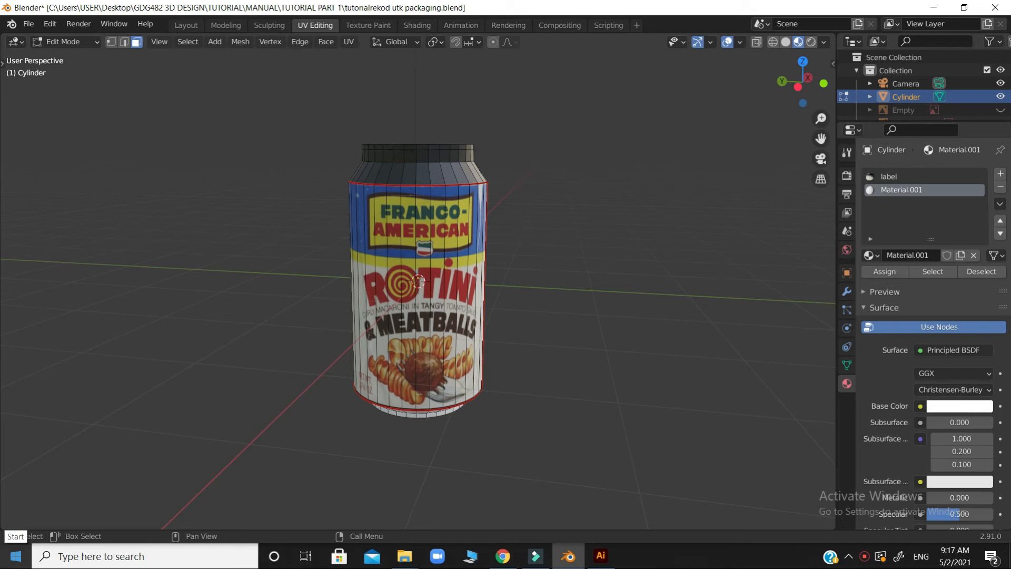
{"action": "key", "text": "KP_1"}
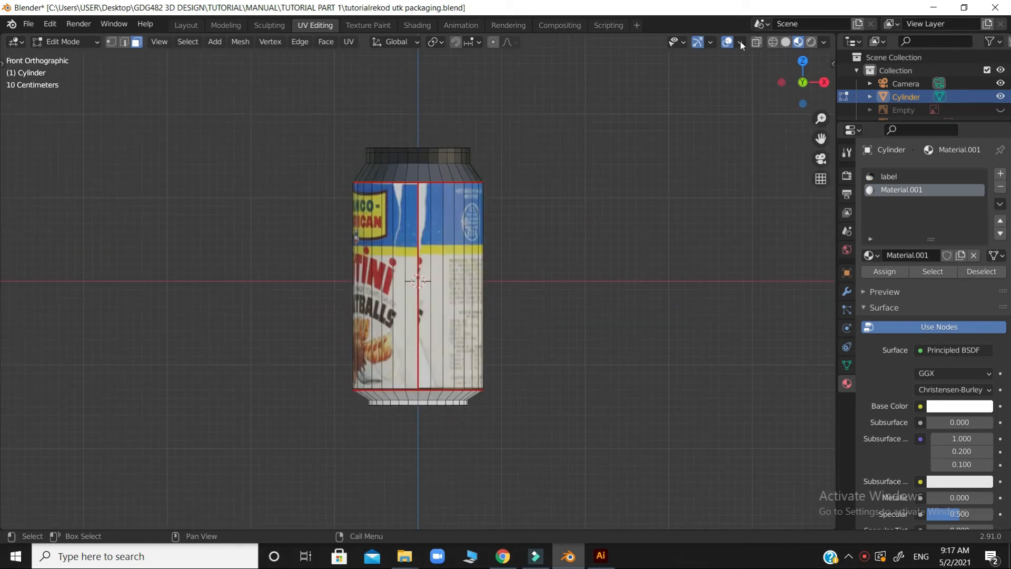
{"action": "left_click", "coordinate": [773, 41]}
{"action": "left_click_drag", "start_coordinate": [302, 135], "coordinate": [537, 184]}
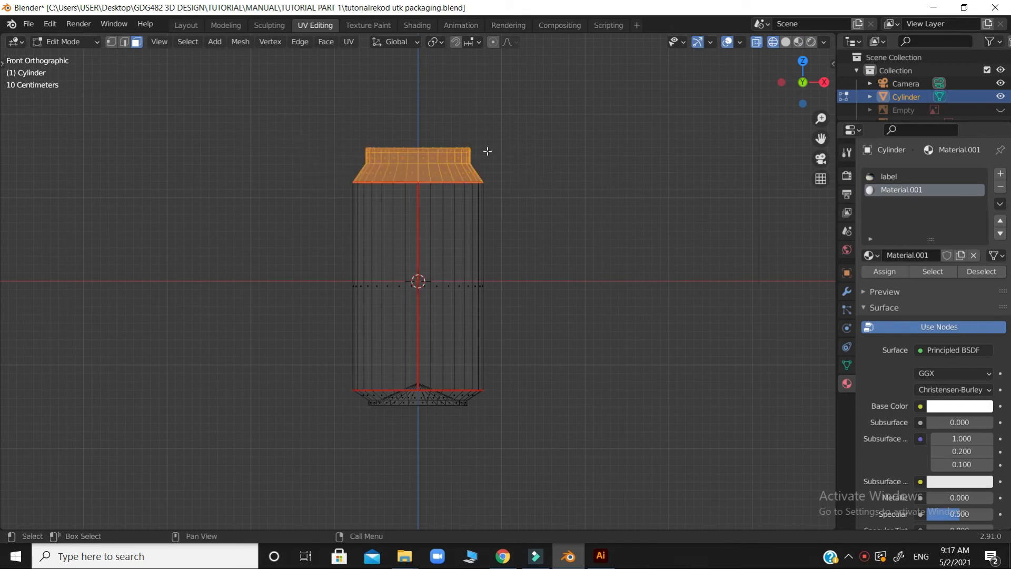
{"action": "left_click", "coordinate": [798, 41]}
{"action": "left_click_drag", "start_coordinate": [802, 81], "coordinate": [813, 110]}
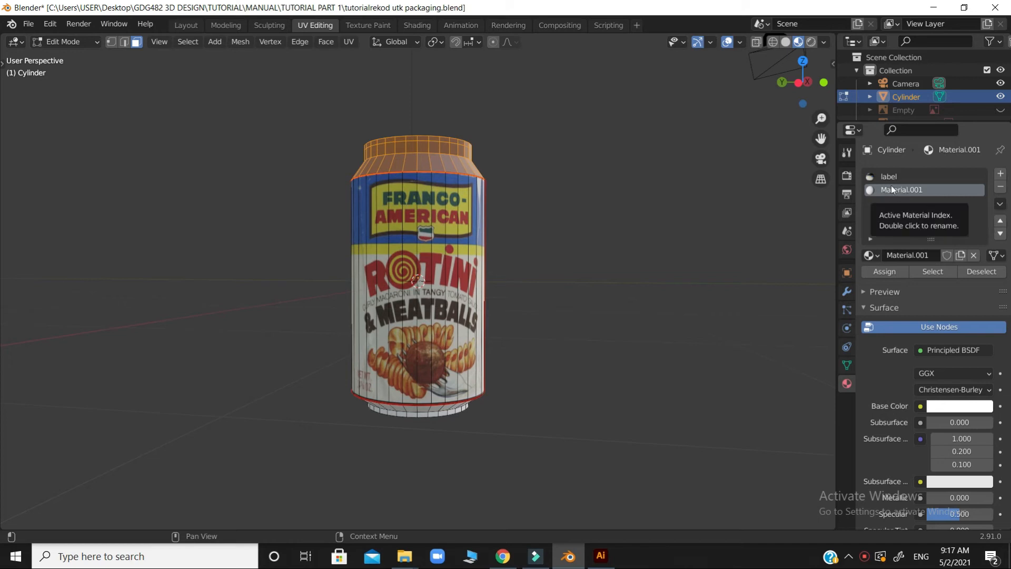
{"action": "left_click", "coordinate": [906, 179]}
{"action": "left_click", "coordinate": [904, 190]}
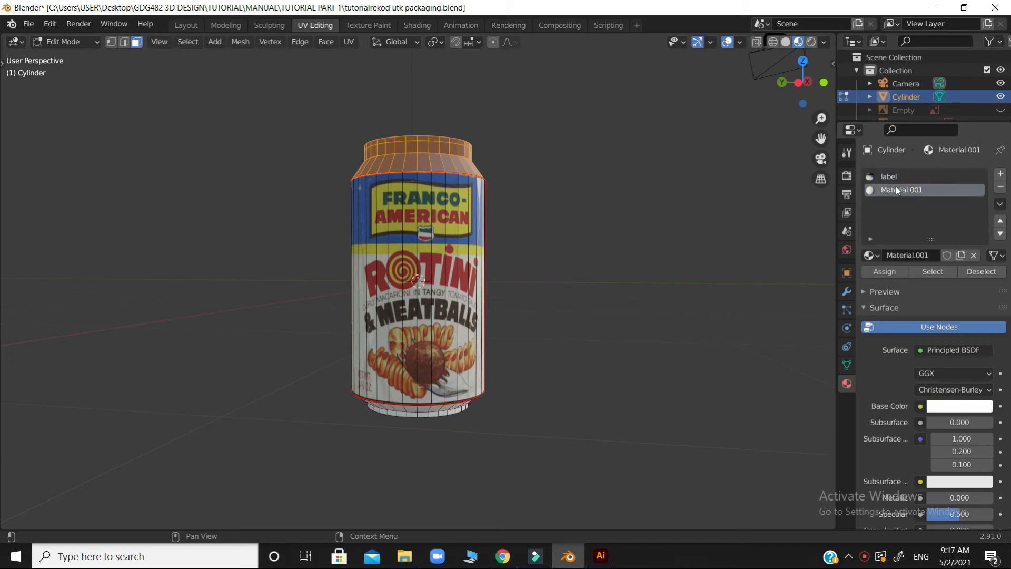
{"action": "left_click", "coordinate": [884, 272]}
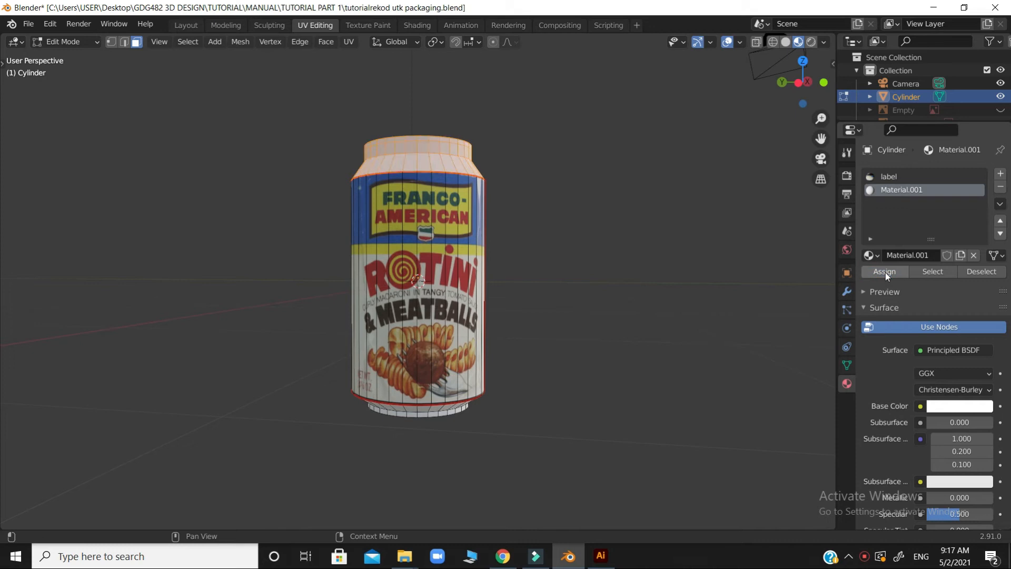
Step: Deselect the can's upper faces and inspect the white ends and the label up close
{"action": "left_click", "coordinate": [629, 218]}
{"action": "left_click_drag", "start_coordinate": [799, 98], "coordinate": [666, 214]}
{"action": "scroll", "coordinate": [665, 213], "scroll_direction": "up", "scroll_amount": 2}
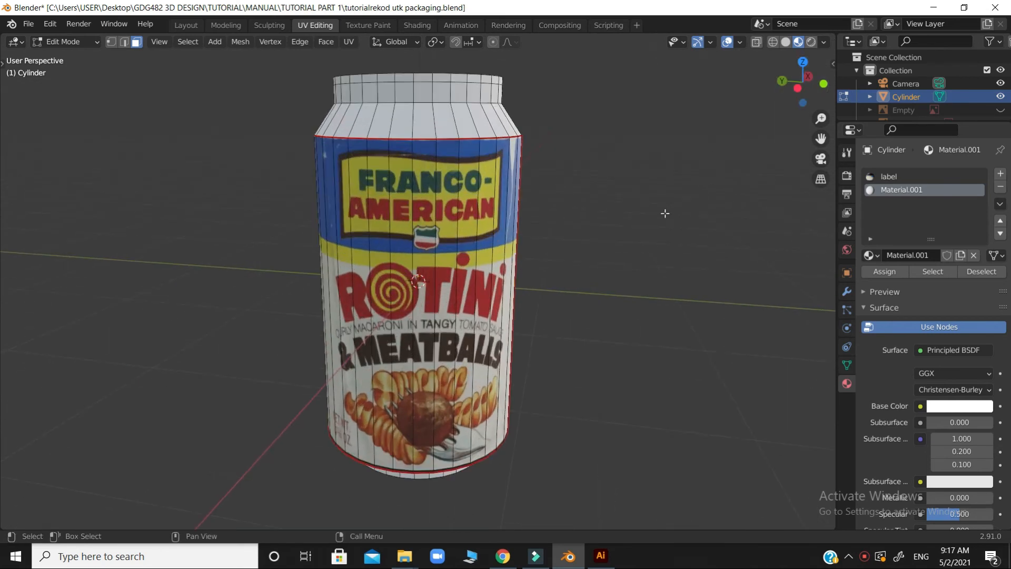
{"action": "scroll", "coordinate": [665, 211], "scroll_direction": "down", "scroll_amount": 2}
{"action": "left_click", "coordinate": [653, 273]}
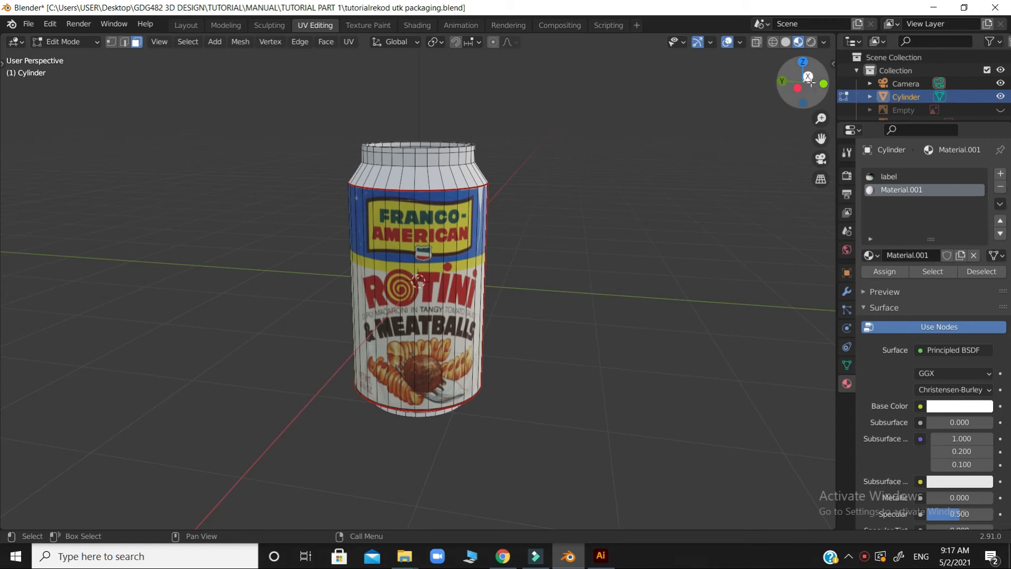
{"action": "mouse_move", "coordinate": [801, 80]}
{"action": "left_mouse_down"}
{"action": "mouse_move", "coordinate": [799, 94]}
{"action": "mouse_move", "coordinate": [803, 76]}
{"action": "mouse_move", "coordinate": [814, 80]}
{"action": "mouse_move", "coordinate": [790, 96]}
{"action": "mouse_move", "coordinate": [816, 79]}
{"action": "mouse_move", "coordinate": [798, 74]}
{"action": "mouse_move", "coordinate": [813, 87]}
{"action": "mouse_move", "coordinate": [800, 88]}
{"action": "left_mouse_up"}
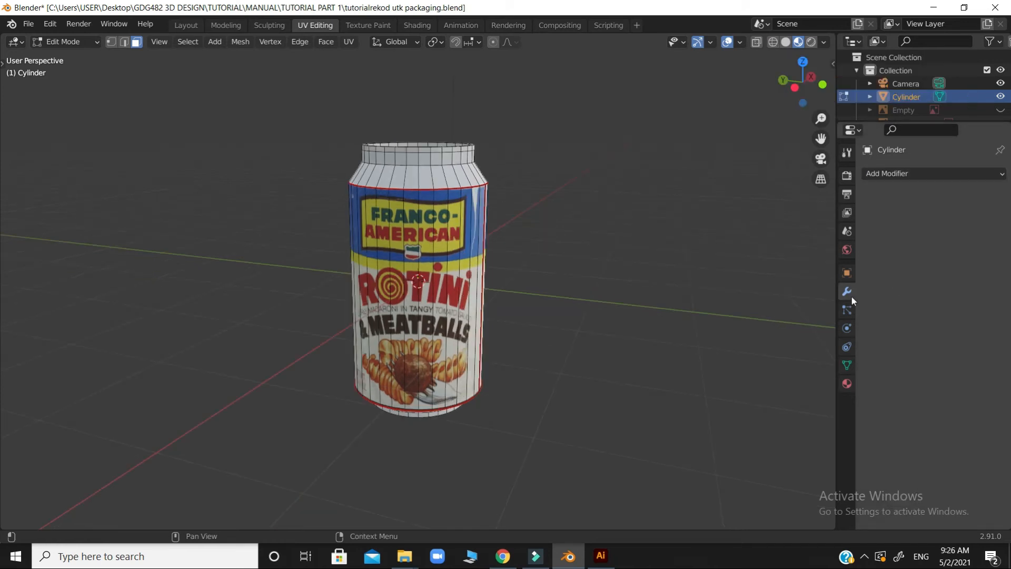
Step: Add a Subdivision Surface modifier to the can and set its viewport level to 3
{"action": "left_click", "coordinate": [906, 173]}
{"action": "left_click", "coordinate": [748, 396]}
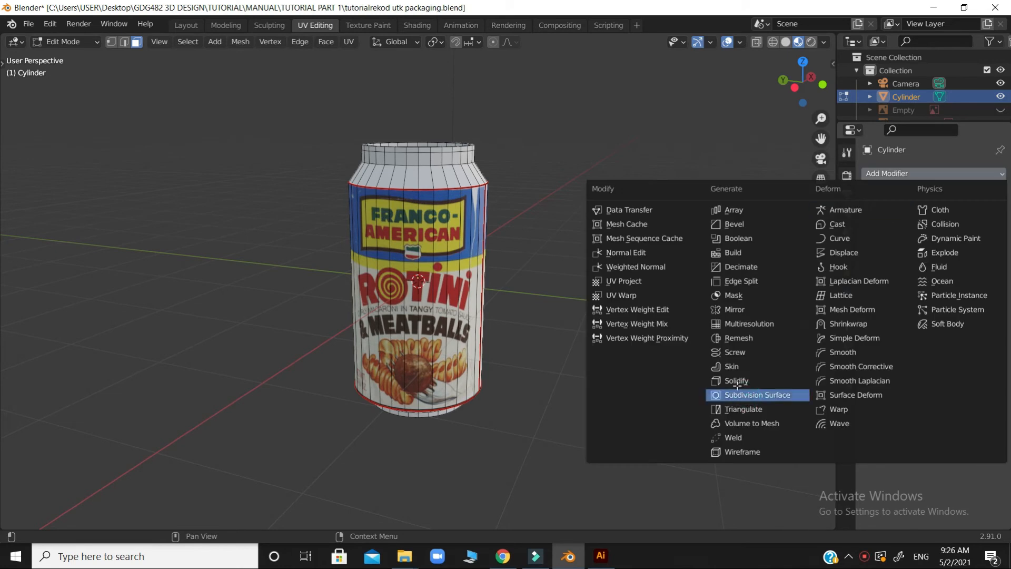
{"action": "mouse_move", "coordinate": [801, 99]}
{"action": "left_mouse_down"}
{"action": "mouse_move", "coordinate": [798, 122]}
{"action": "mouse_move", "coordinate": [800, 89]}
{"action": "left_mouse_up"}
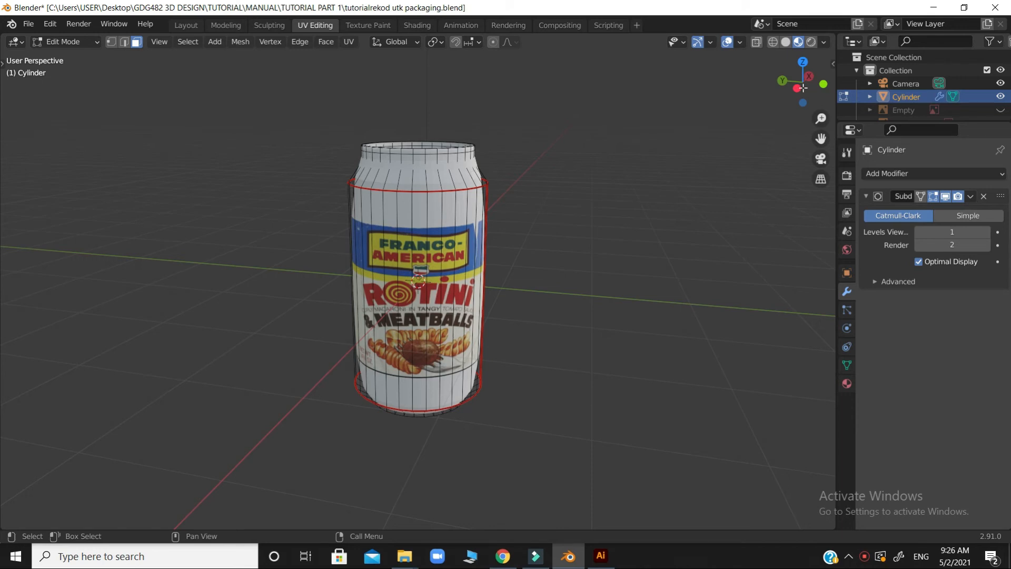
{"action": "left_click_drag", "start_coordinate": [802, 88], "coordinate": [406, 171]}
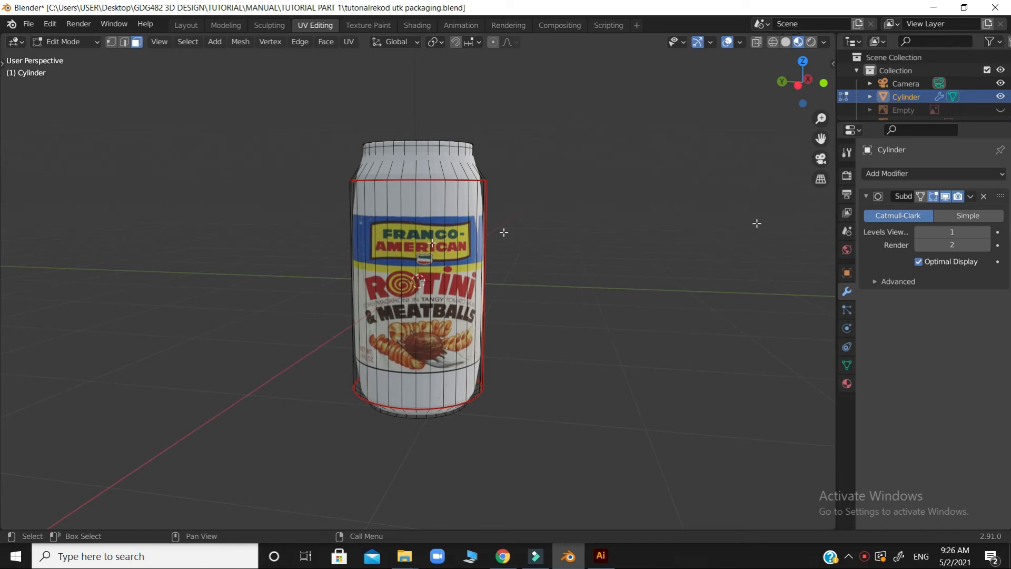
{"action": "left_click", "coordinate": [986, 232]}
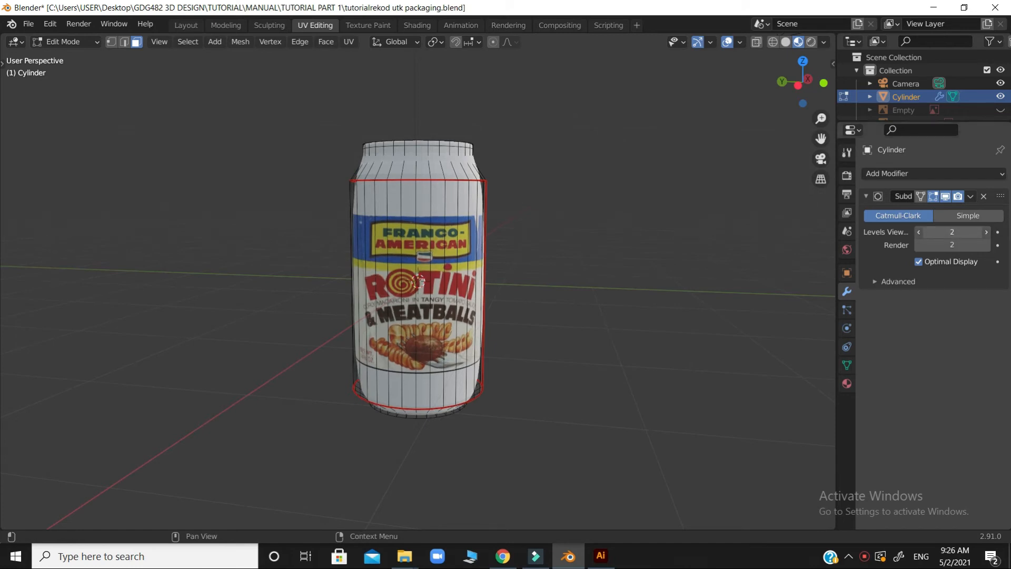
{"action": "left_click", "coordinate": [986, 232]}
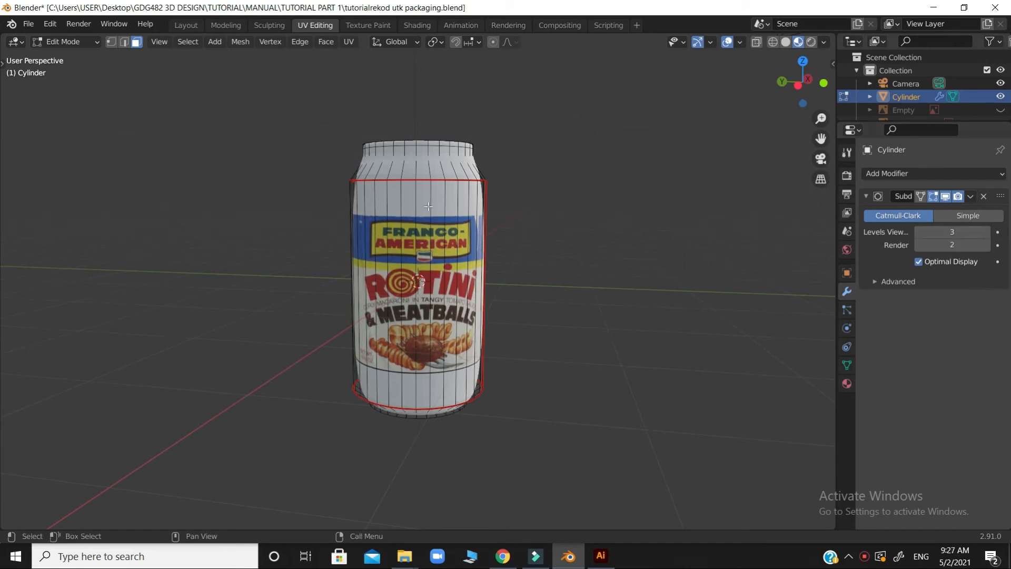
Step: Select the linked label faces in front view and add a horizontal loop cut slid close to the label's upper seam
{"action": "key", "text": "KP_1"}
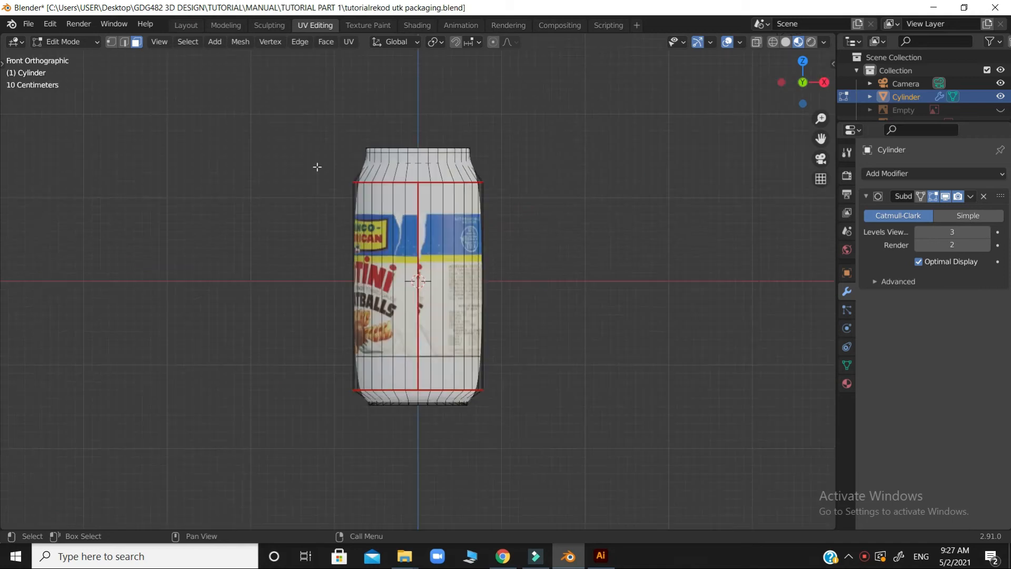
{"action": "key", "text": "l"}
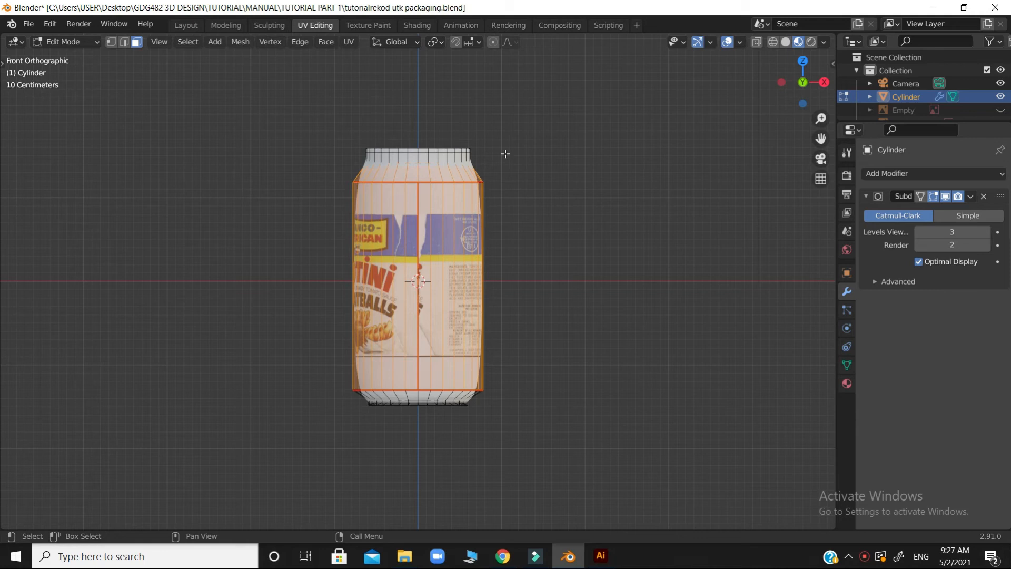
{"action": "key", "text": "ctrl+r"}
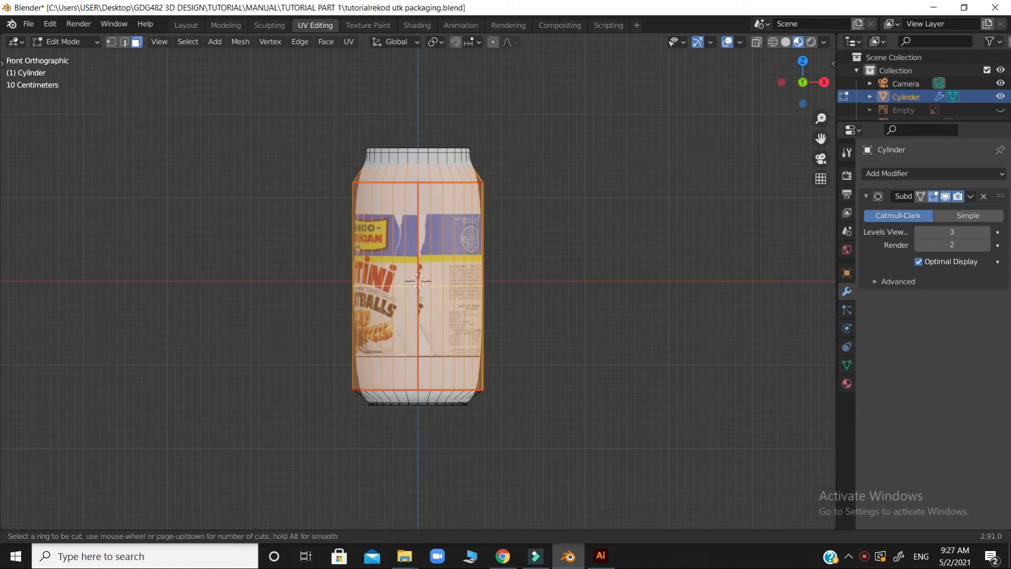
{"action": "left_click", "coordinate": [458, 236]}
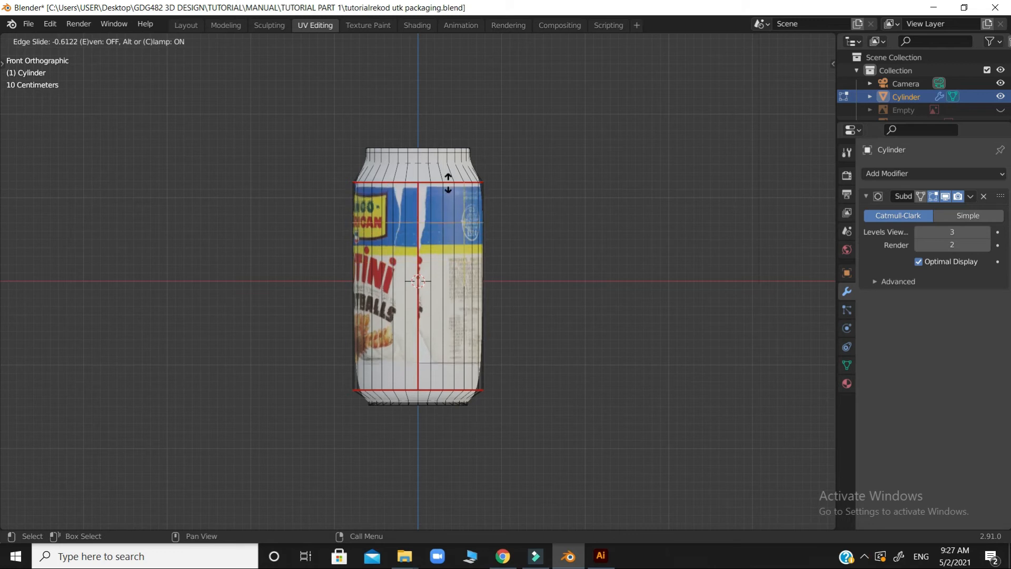
{"action": "left_click", "coordinate": [443, 136]}
Step: Add a horizontal loop cut slid close to the label's lower seam and return to Object Mode
{"action": "left_click_drag", "start_coordinate": [325, 375], "coordinate": [519, 398]}
{"action": "key", "text": "ctrl+r"}
{"action": "left_click", "coordinate": [459, 341]}
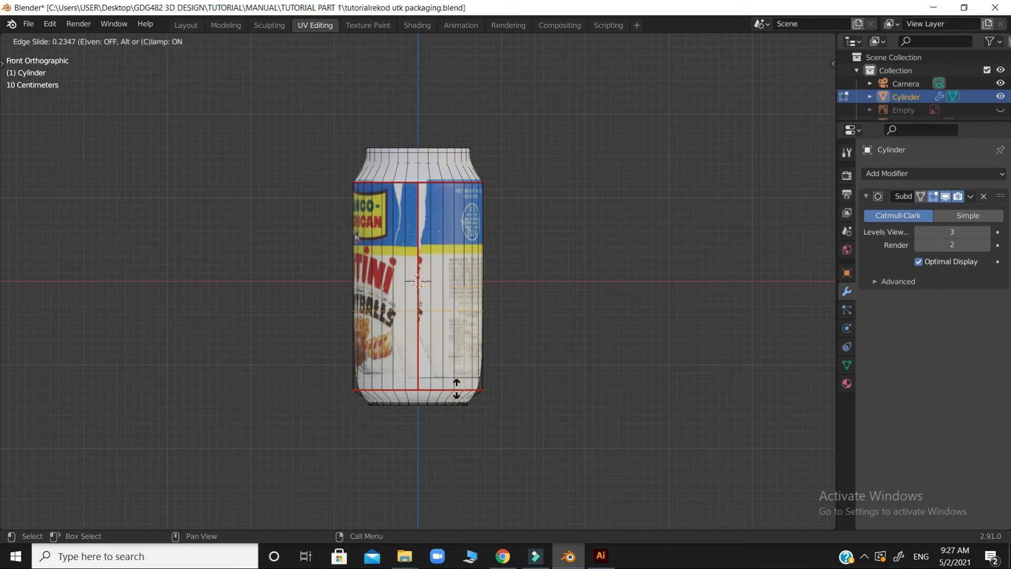
{"action": "left_click", "coordinate": [446, 443]}
{"action": "left_click", "coordinate": [534, 404]}
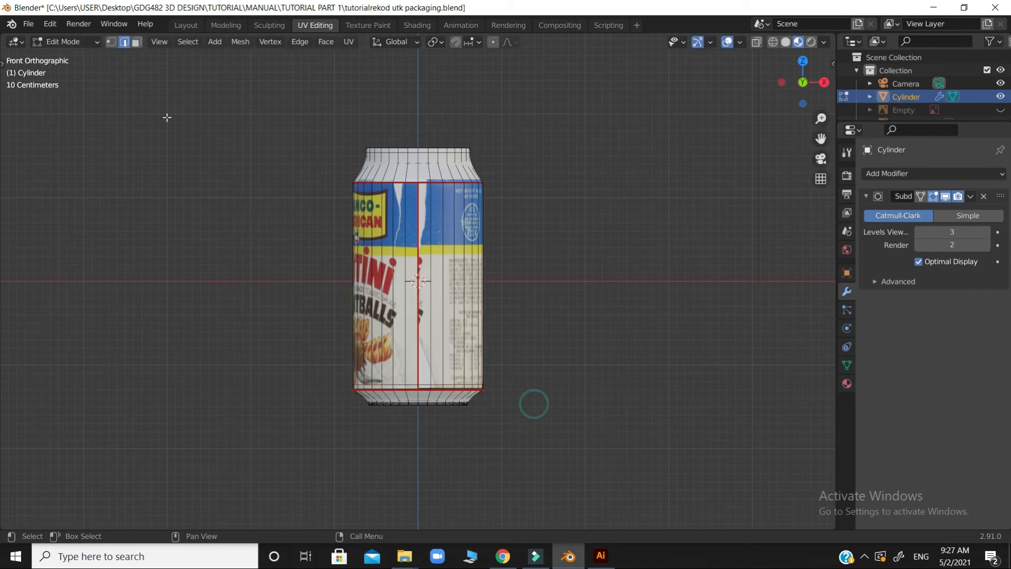
{"action": "left_click", "coordinate": [94, 42]}
{"action": "key", "text": "Tab"}
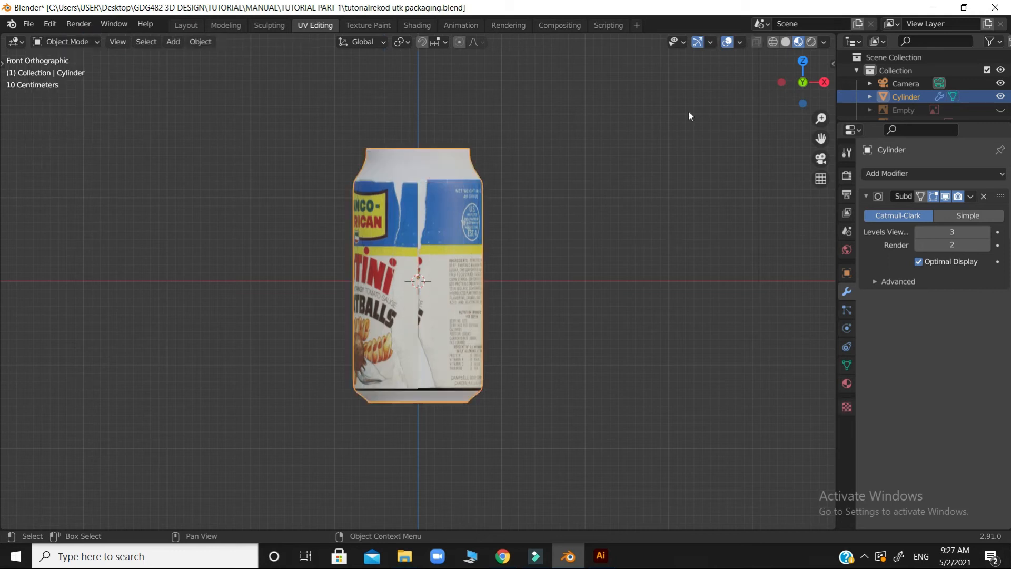
Step: Deselect the can and examine the label and its edges from several sides
{"action": "left_click_drag", "start_coordinate": [788, 85], "coordinate": [830, 74]}
{"action": "left_click", "coordinate": [655, 240]}
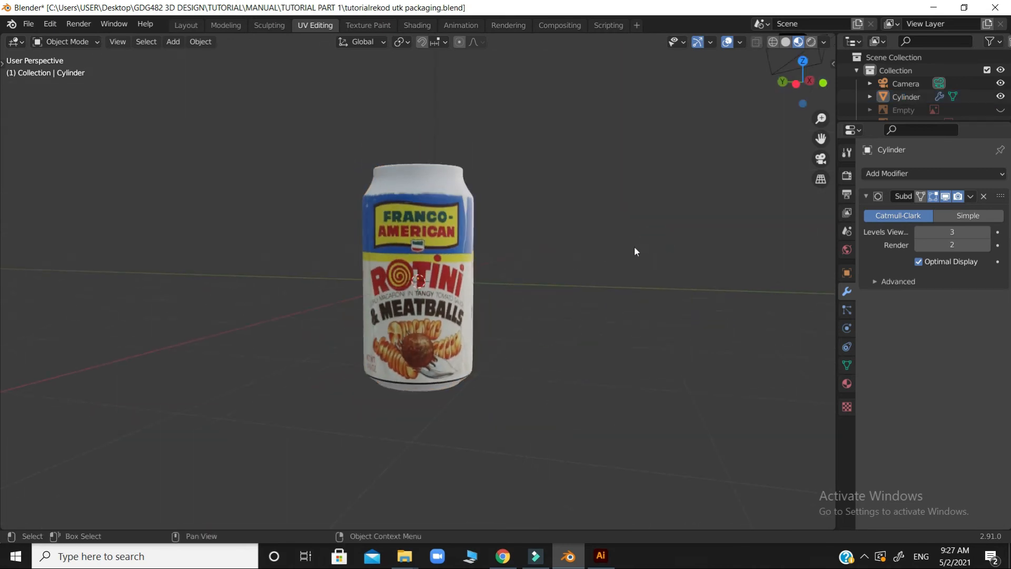
{"action": "scroll", "coordinate": [634, 247], "scroll_direction": "up", "scroll_amount": 2}
{"action": "left_click_drag", "start_coordinate": [783, 82], "coordinate": [641, 153]}
{"action": "scroll", "coordinate": [381, 336], "scroll_direction": "down", "scroll_amount": 3}
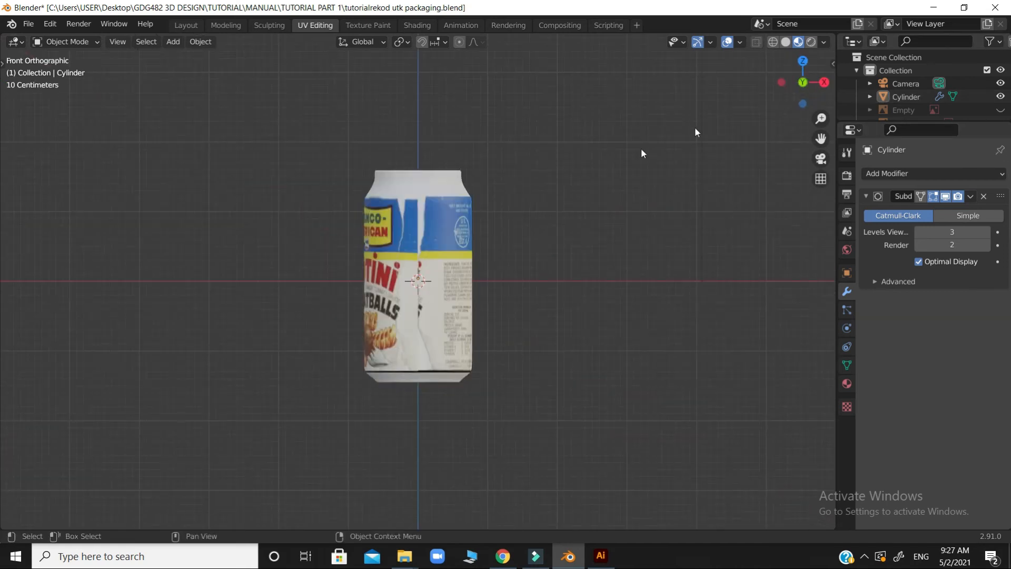
{"action": "left_click_drag", "start_coordinate": [797, 83], "coordinate": [900, 74]}
{"action": "left_click_drag", "start_coordinate": [724, 123], "coordinate": [700, 153]}
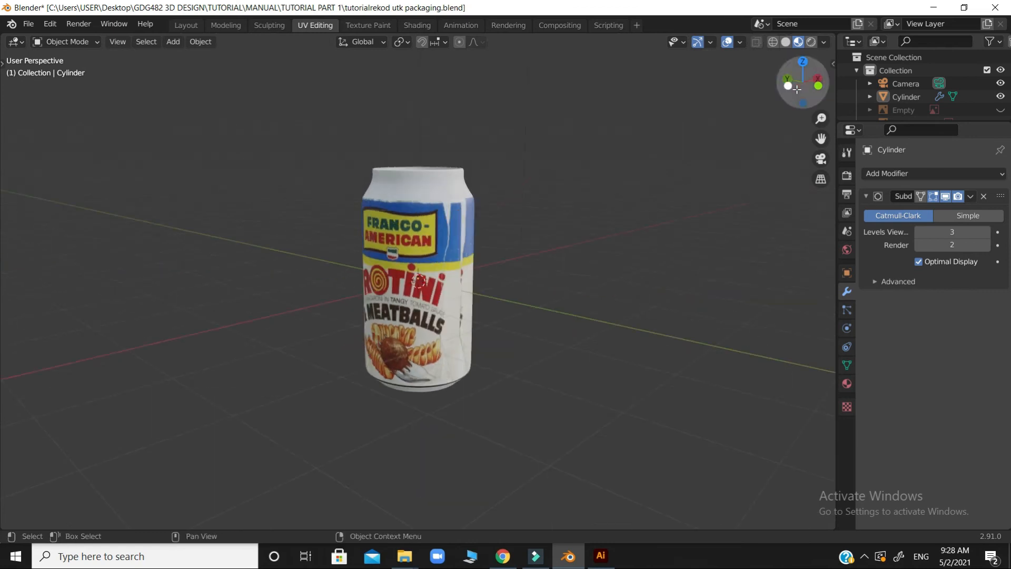
{"action": "left_click_drag", "start_coordinate": [788, 85], "coordinate": [834, 76]}
Step: Apply Shade Smooth to the can, deselect it and check its open upper end up close
{"action": "left_click", "coordinate": [441, 197]}
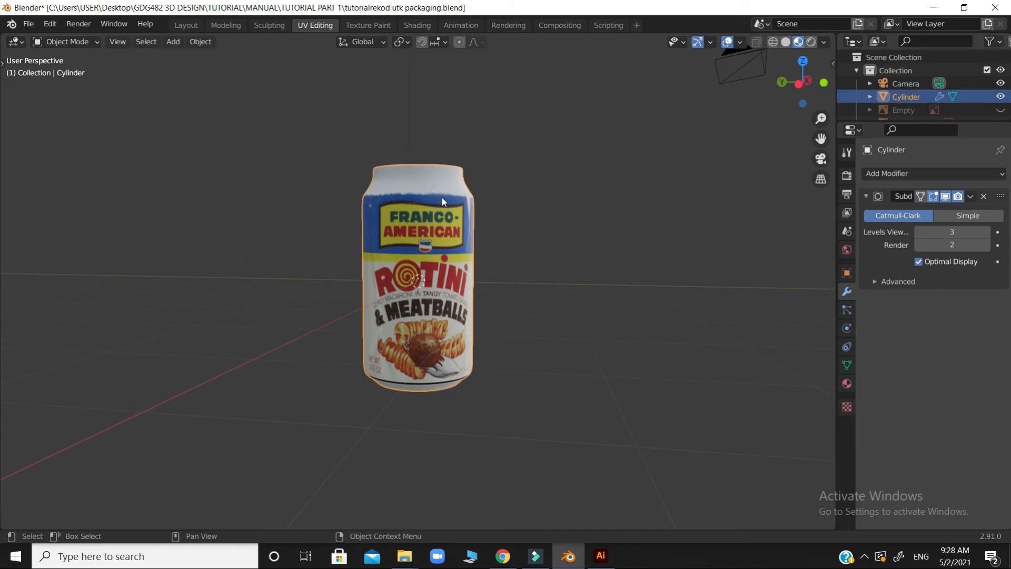
{"action": "right_click", "coordinate": [441, 197]}
{"action": "left_click", "coordinate": [443, 197]}
{"action": "left_click", "coordinate": [532, 201]}
{"action": "left_click_drag", "start_coordinate": [786, 92], "coordinate": [672, 162]}
{"action": "scroll", "coordinate": [641, 179], "scroll_direction": "up", "scroll_amount": 2}
{"action": "left_click_drag", "start_coordinate": [792, 91], "coordinate": [506, 105]}
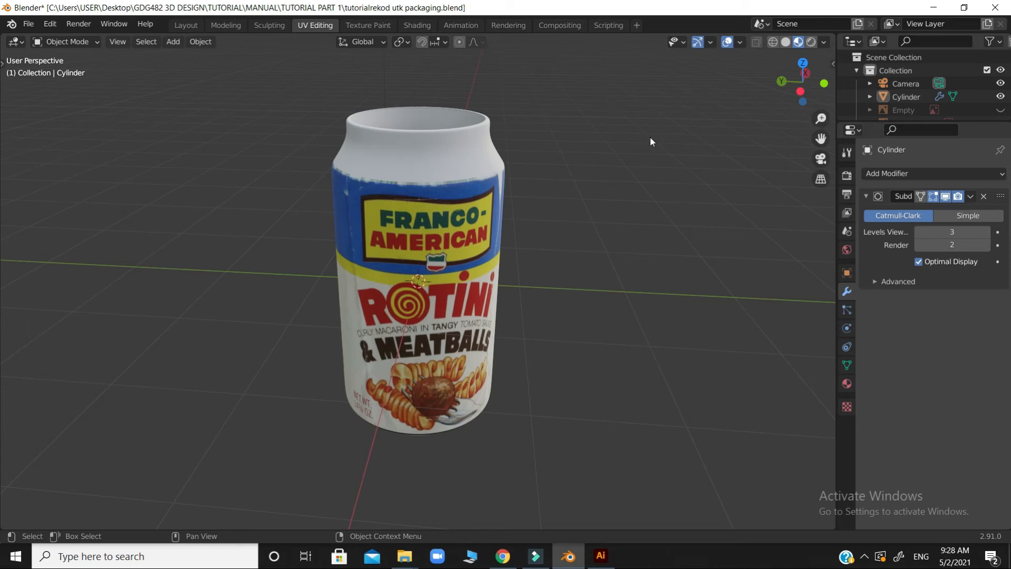
Step: Add a cylinder mesh and move it clear of the can, beside it in front view
{"action": "scroll", "coordinate": [634, 147], "scroll_direction": "down", "scroll_amount": 2}
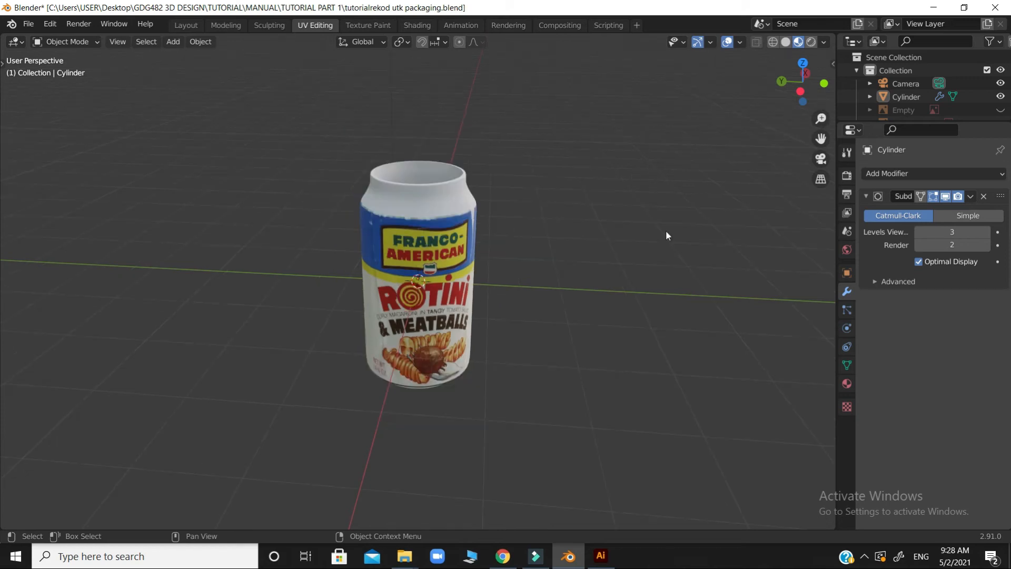
{"action": "key", "text": "shift+a"}
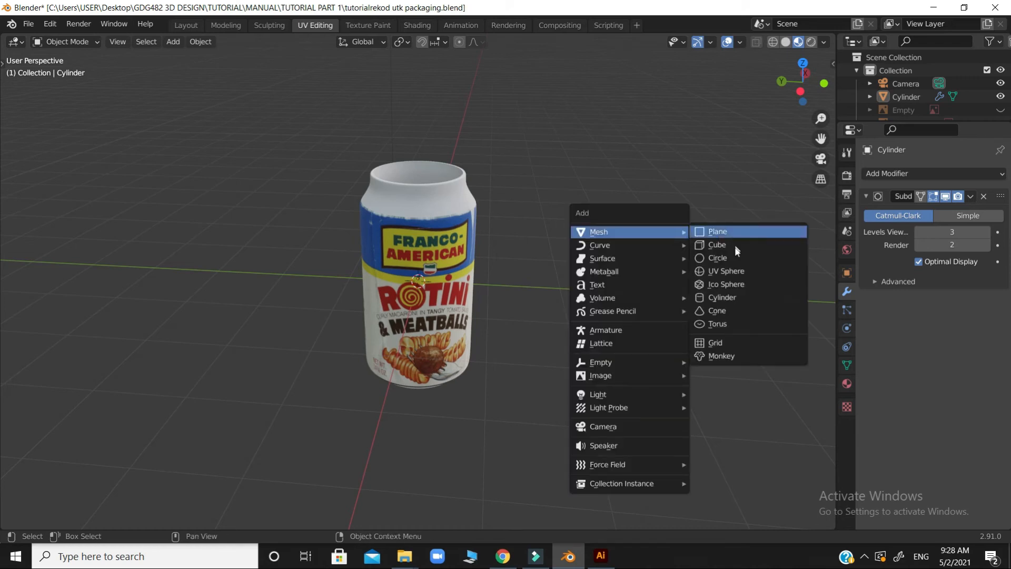
{"action": "left_click", "coordinate": [734, 300]}
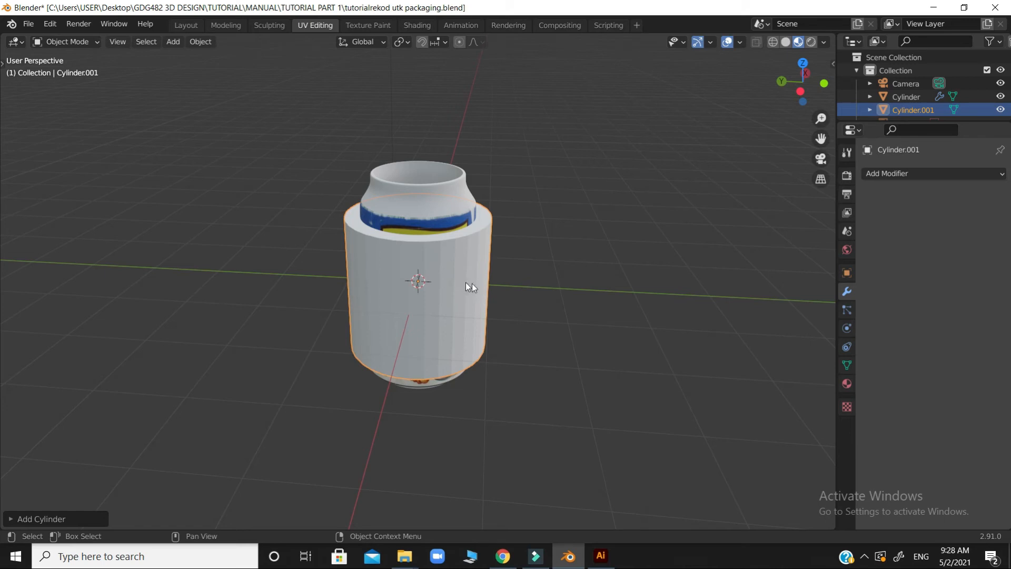
{"action": "key", "text": "g"}
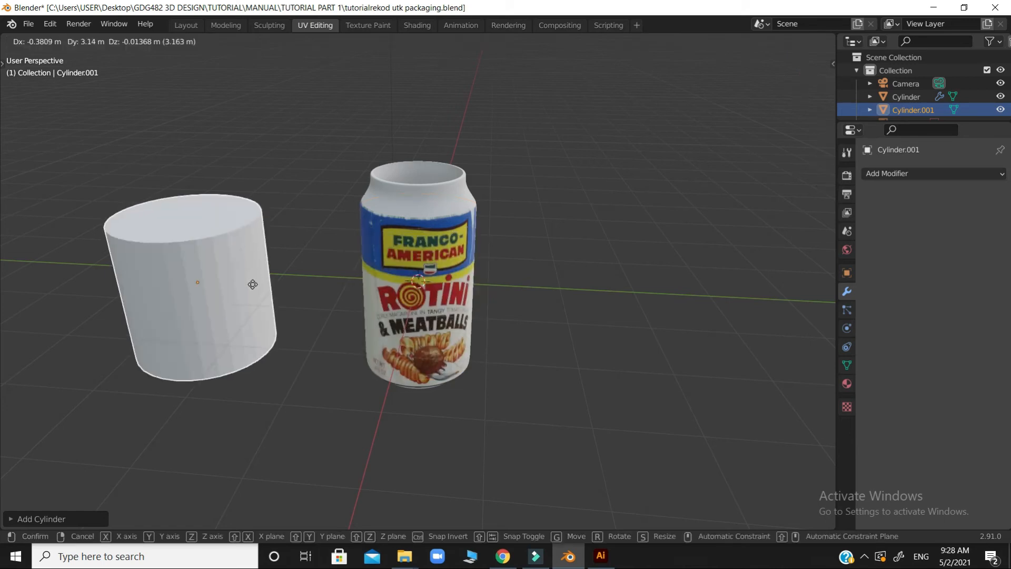
{"action": "left_click", "coordinate": [254, 292]}
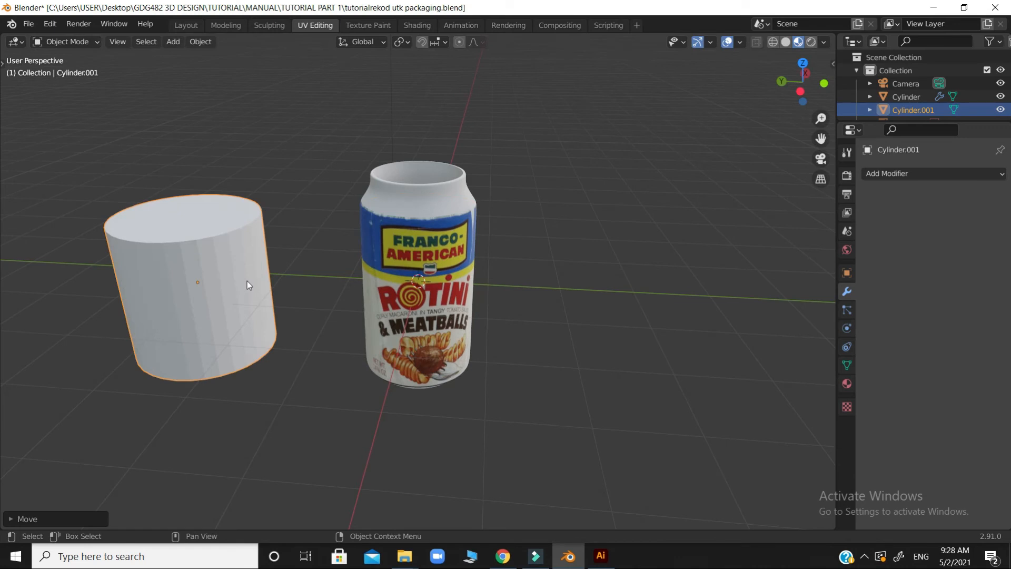
{"action": "key", "text": "KP_1"}
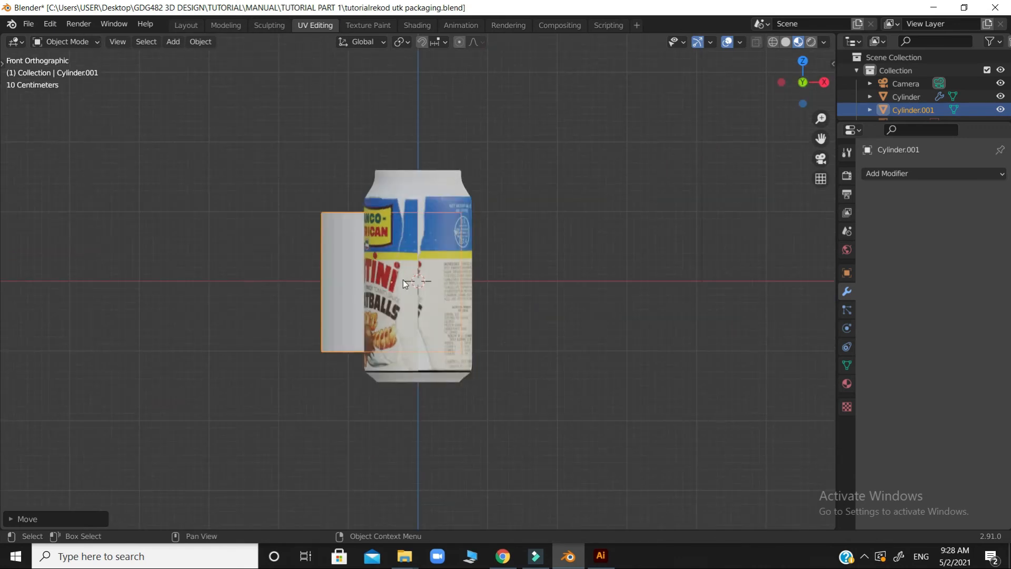
{"action": "key", "text": "g"}
{"action": "left_click", "coordinate": [227, 276]}
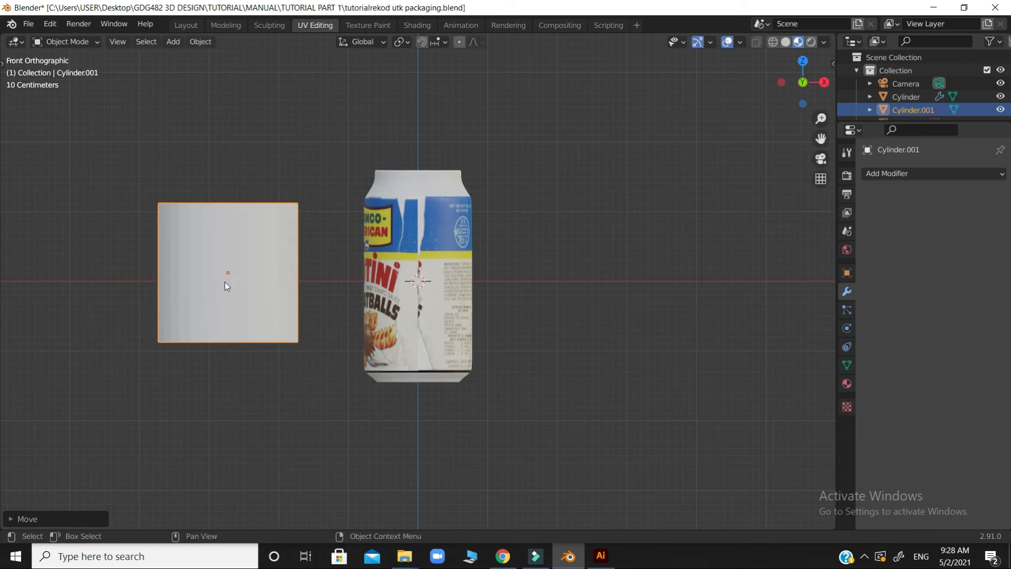
Step: Flatten the new cylinder along the Z axis to about 0.075 of its height, making a thin disc
{"action": "key", "text": "s"}
{"action": "key", "text": "z"}
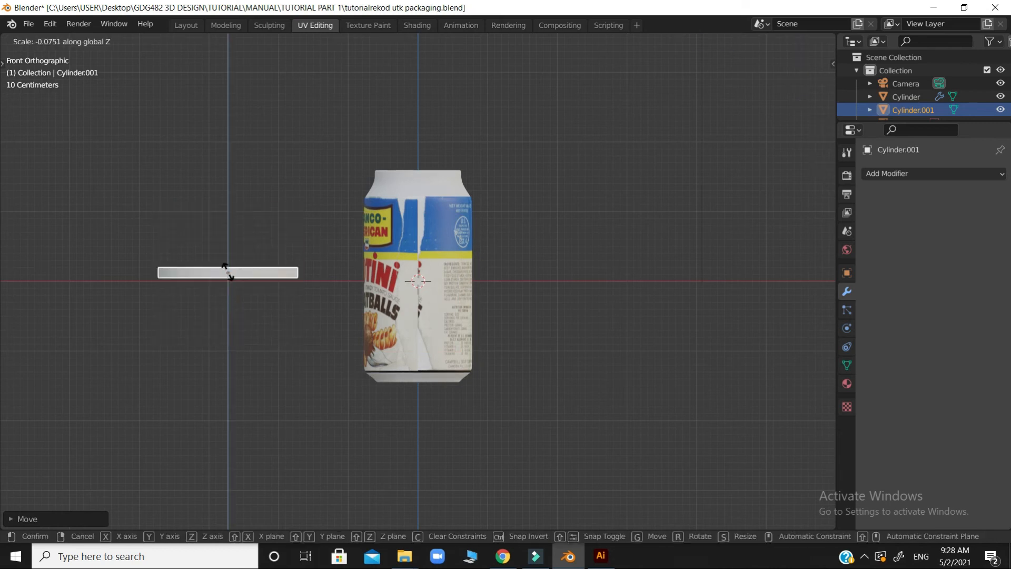
{"action": "left_click", "coordinate": [227, 272]}
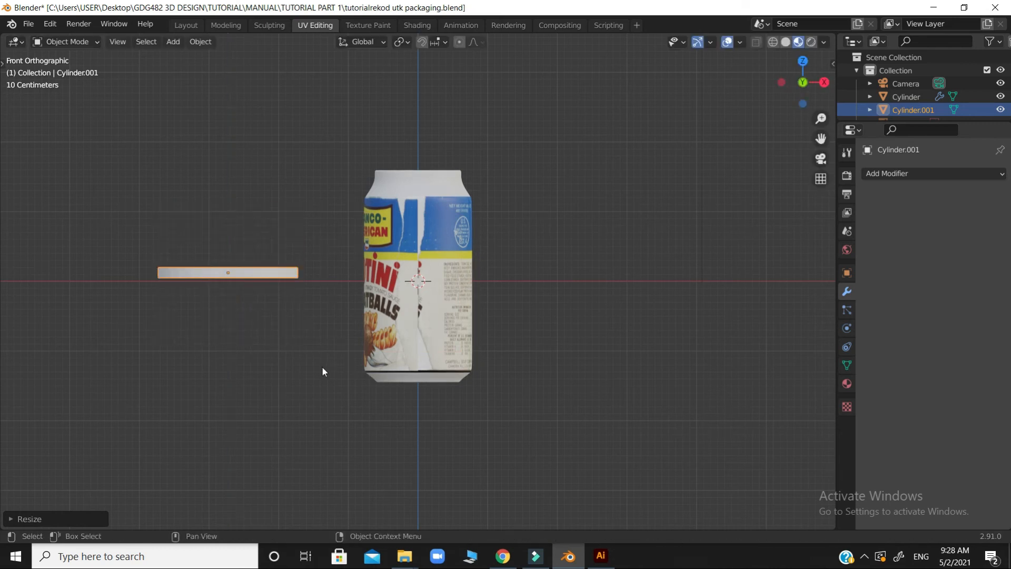
Step: Center the disc on the can in top view and scale it uniformly to about 0.84, slightly wider than the can body
{"action": "key", "text": "KP_7"}
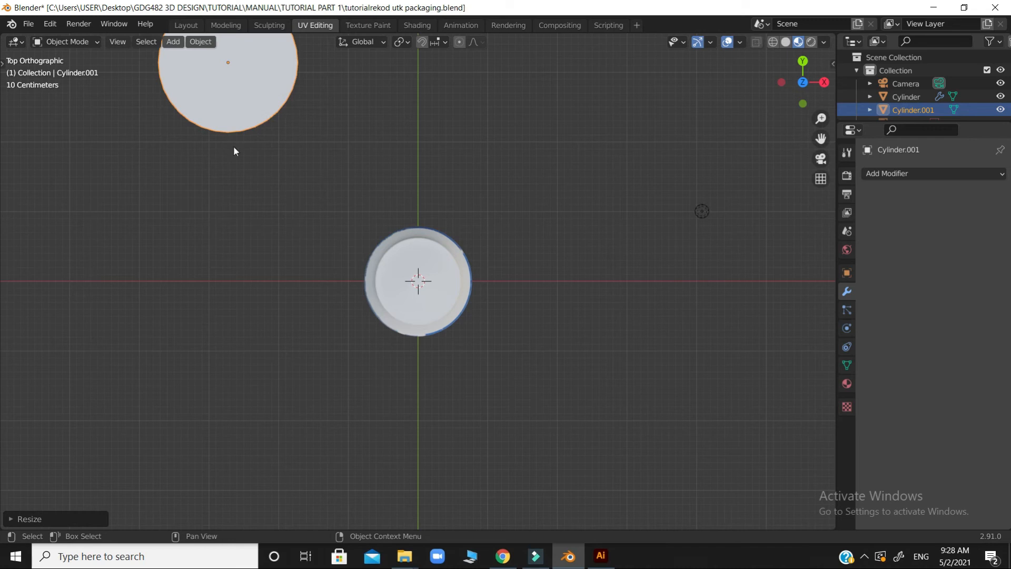
{"action": "key", "text": "g"}
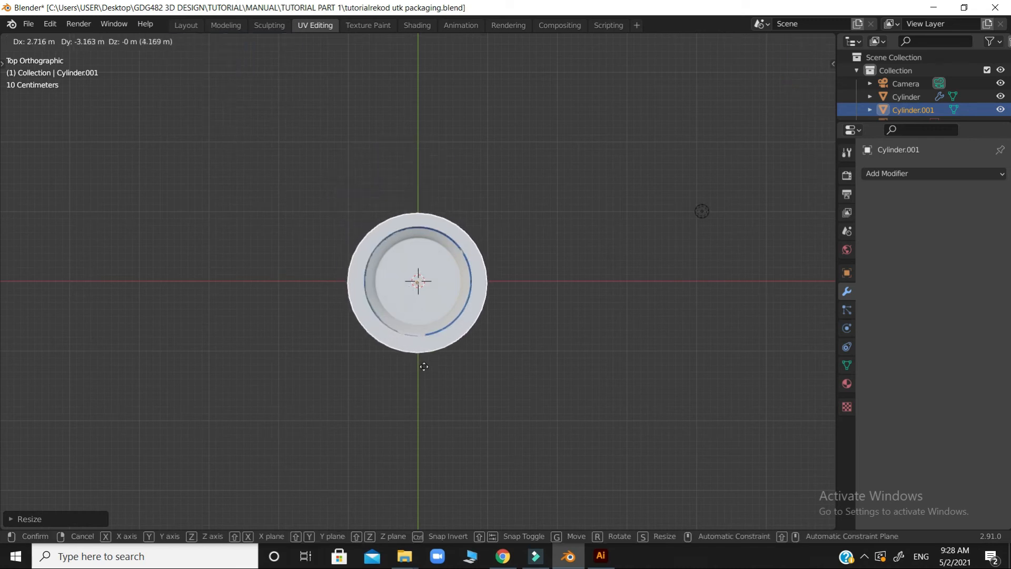
{"action": "left_click", "coordinate": [420, 363]}
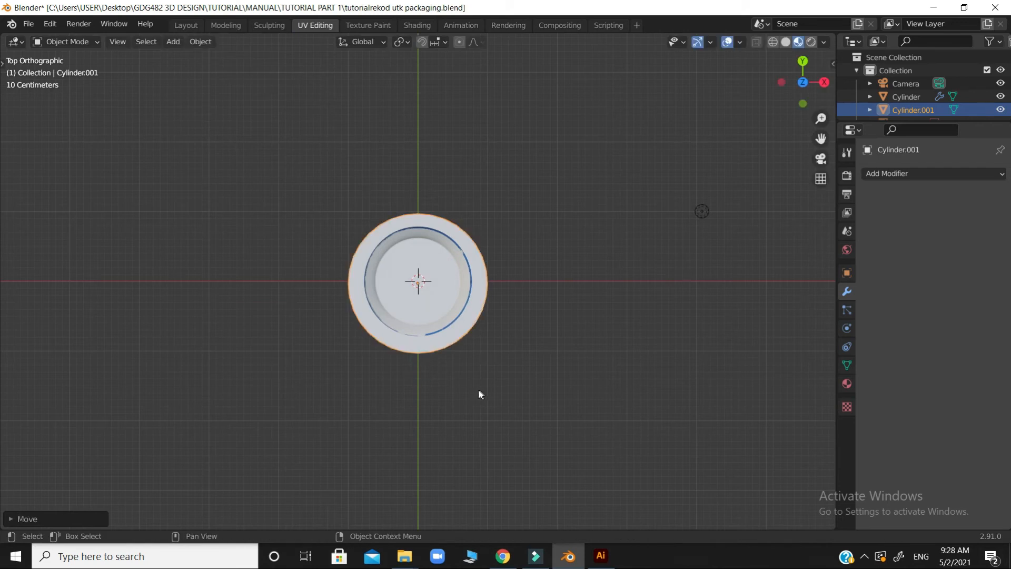
{"action": "key", "text": "s"}
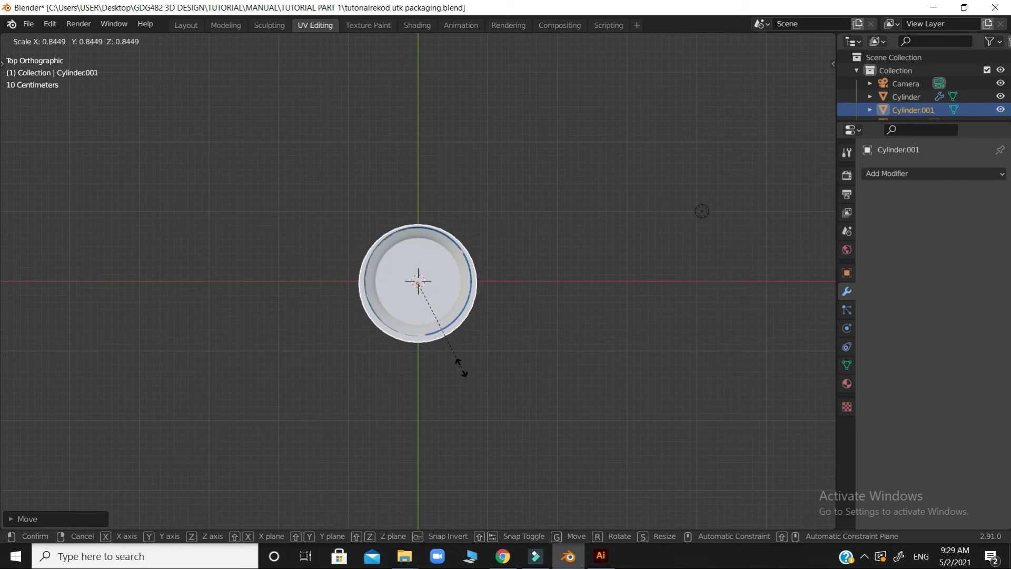
{"action": "left_click", "coordinate": [457, 389]}
{"action": "key", "text": "g"}
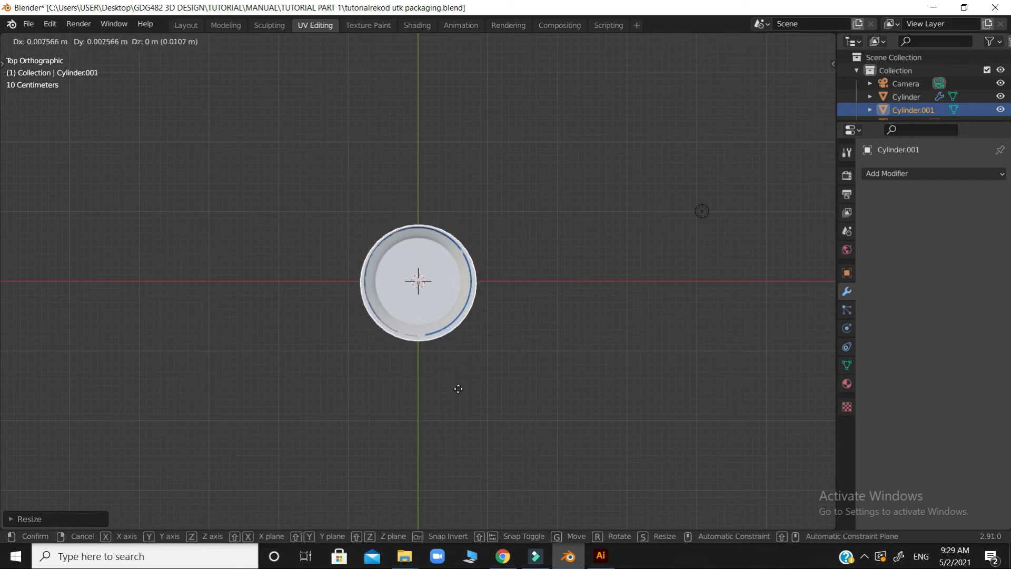
{"action": "left_click", "coordinate": [458, 387]}
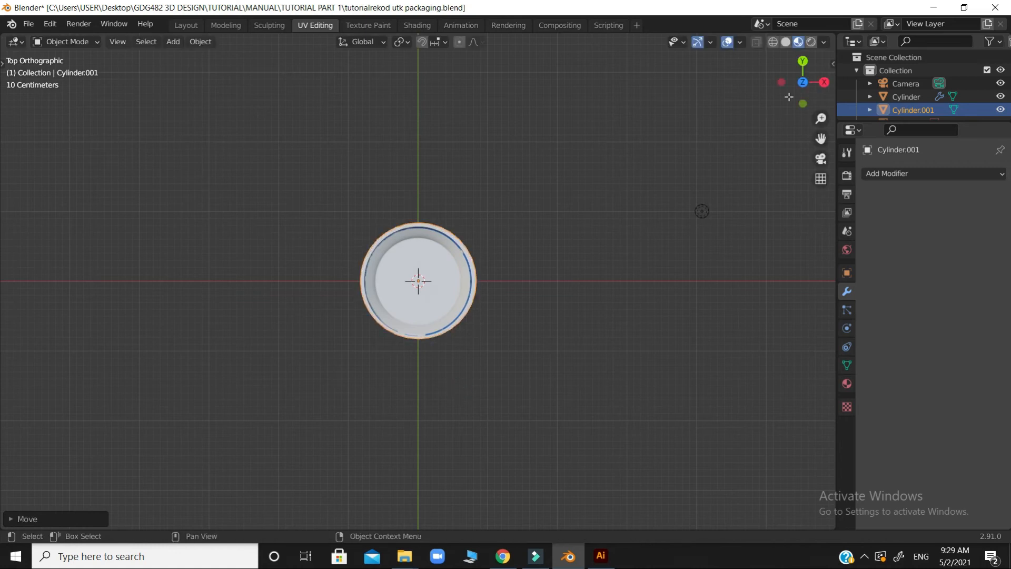
Step: Raise the disc just above the can's opening and realign it with the can's center in top view
{"action": "left_click_drag", "start_coordinate": [795, 87], "coordinate": [786, 32]}
{"action": "left_click_drag", "start_coordinate": [795, 87], "coordinate": [802, 40]}
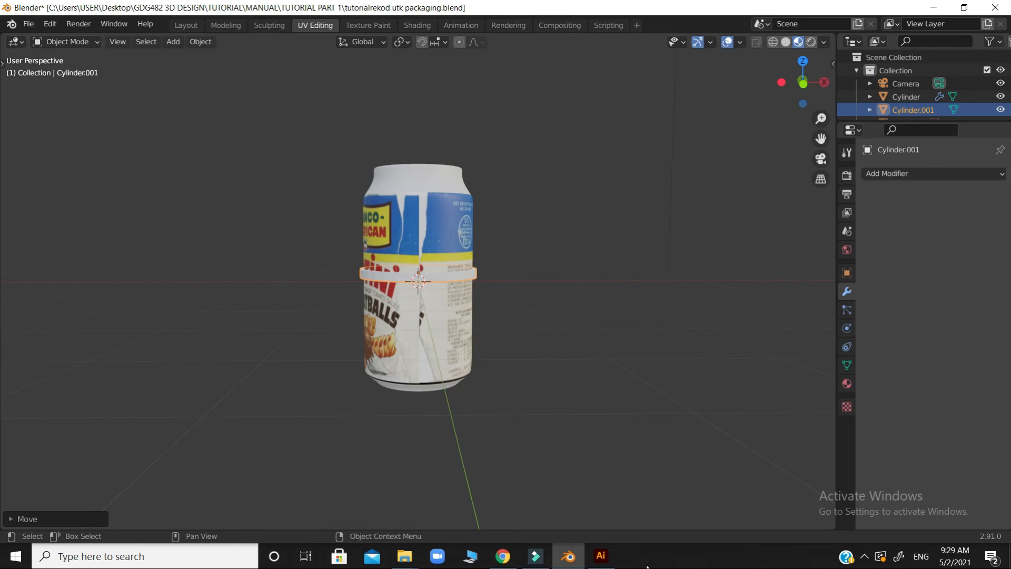
{"action": "key", "text": "g"}
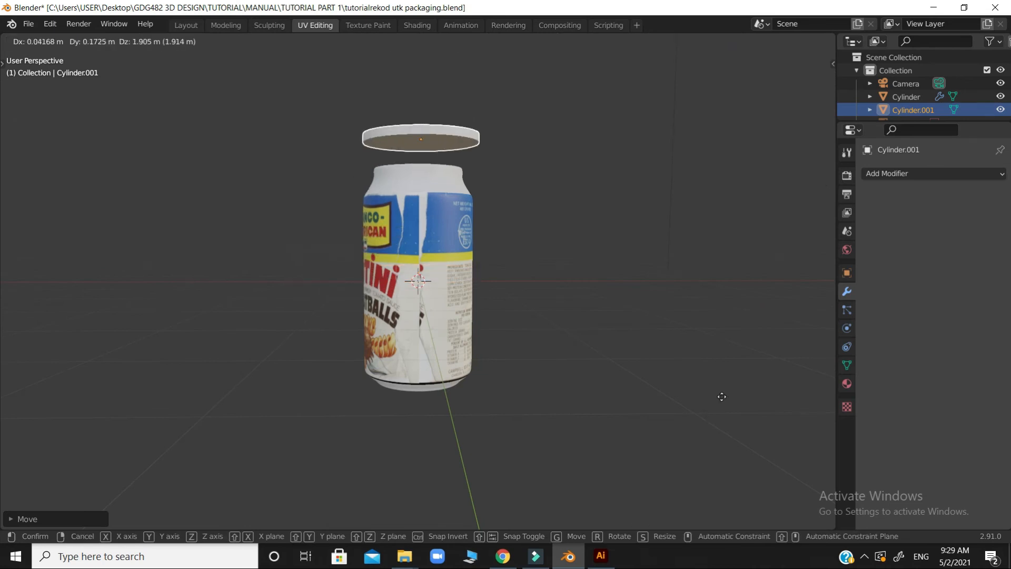
{"action": "left_click", "coordinate": [720, 409]}
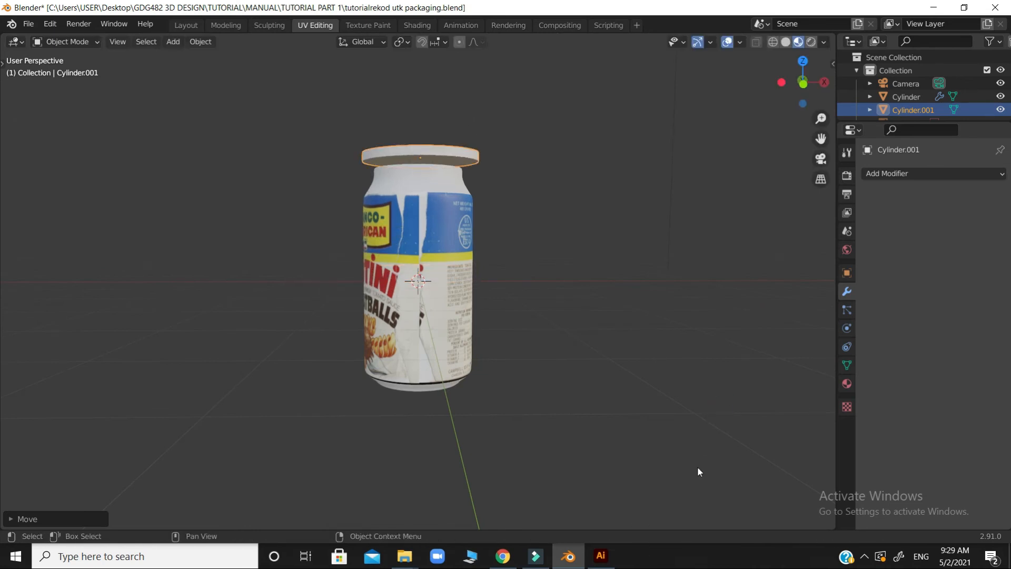
{"action": "key", "text": "KP_7"}
{"action": "key", "text": "g"}
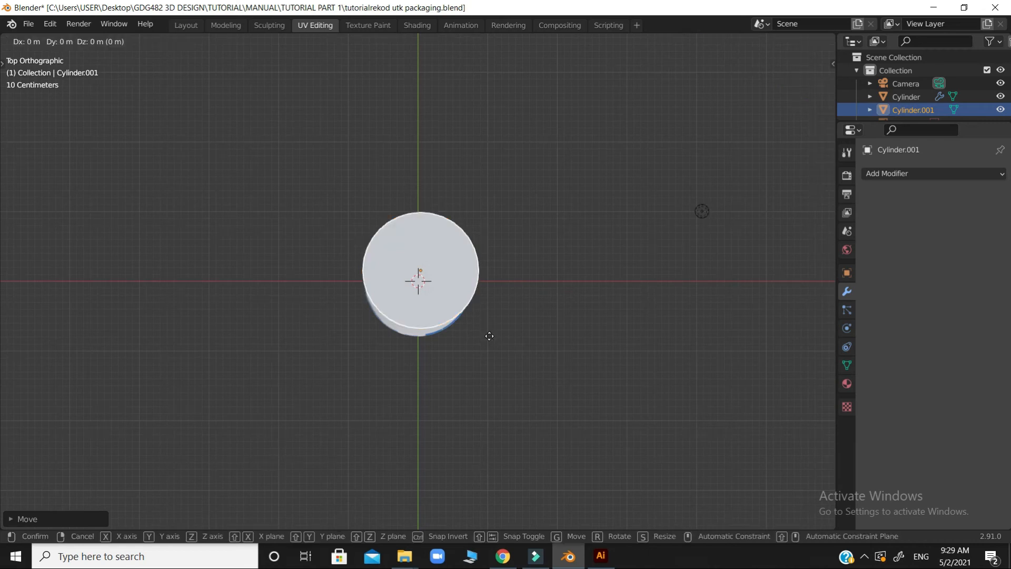
{"action": "left_click", "coordinate": [488, 344]}
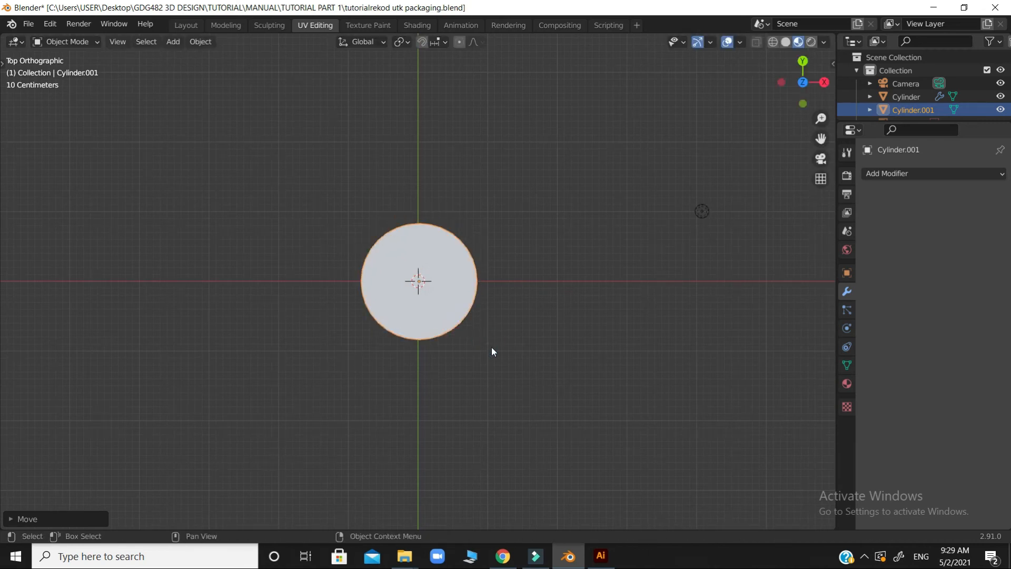
Step: Scale the disc down uniformly by about 0.96 and again by about 0.88 to bring it closer to the can's width
{"action": "key", "text": "s"}
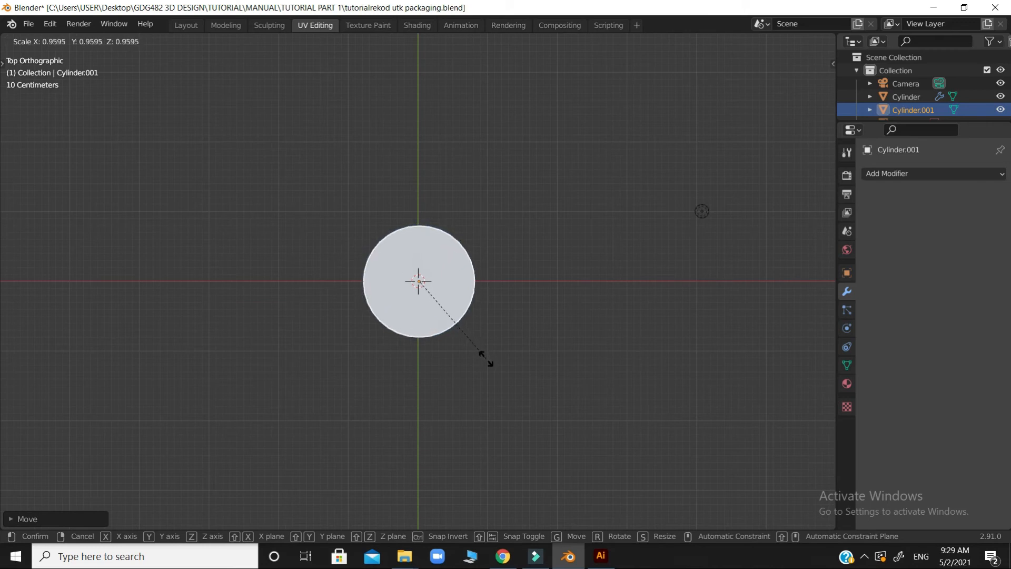
{"action": "left_click", "coordinate": [486, 358]}
{"action": "left_click_drag", "start_coordinate": [802, 82], "coordinate": [805, 126]}
{"action": "left_click_drag", "start_coordinate": [803, 82], "coordinate": [779, 190]}
{"action": "key", "text": "s"}
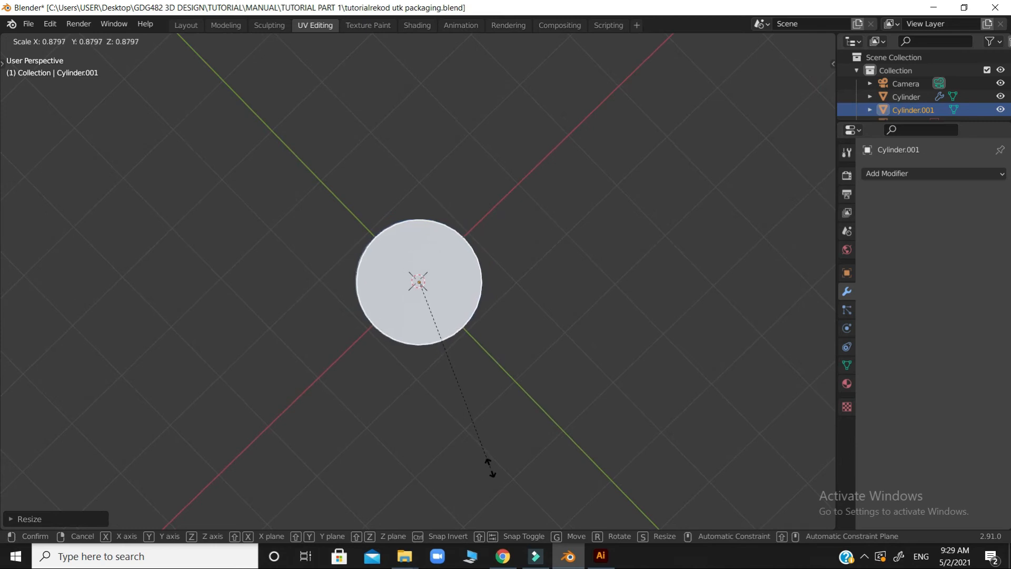
{"action": "left_click", "coordinate": [488, 464]}
Step: Reduce the disc uniformly until it is slightly narrower than the can body and recenter it on the can in top view
{"action": "left_click_drag", "start_coordinate": [800, 92], "coordinate": [429, 310]}
{"action": "key", "text": "s"}
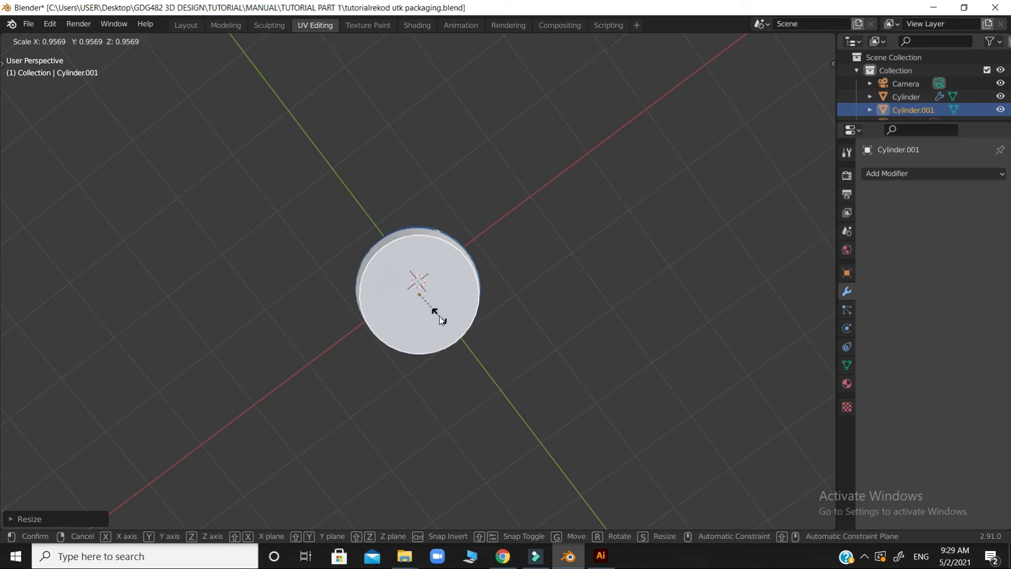
{"action": "left_click", "coordinate": [469, 309]}
{"action": "key", "text": "KP_7"}
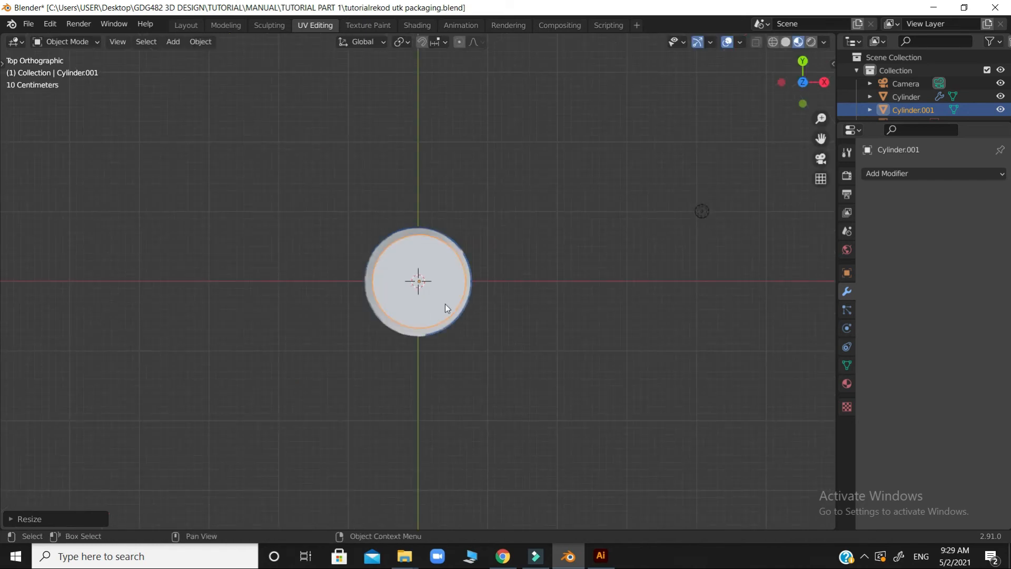
{"action": "key", "text": "s"}
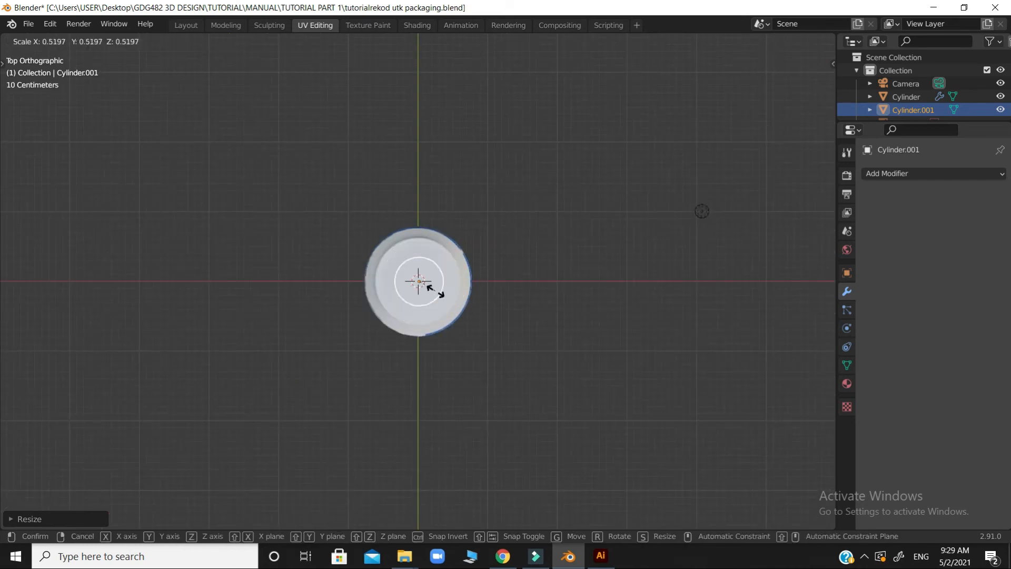
{"action": "left_click", "coordinate": [447, 303]}
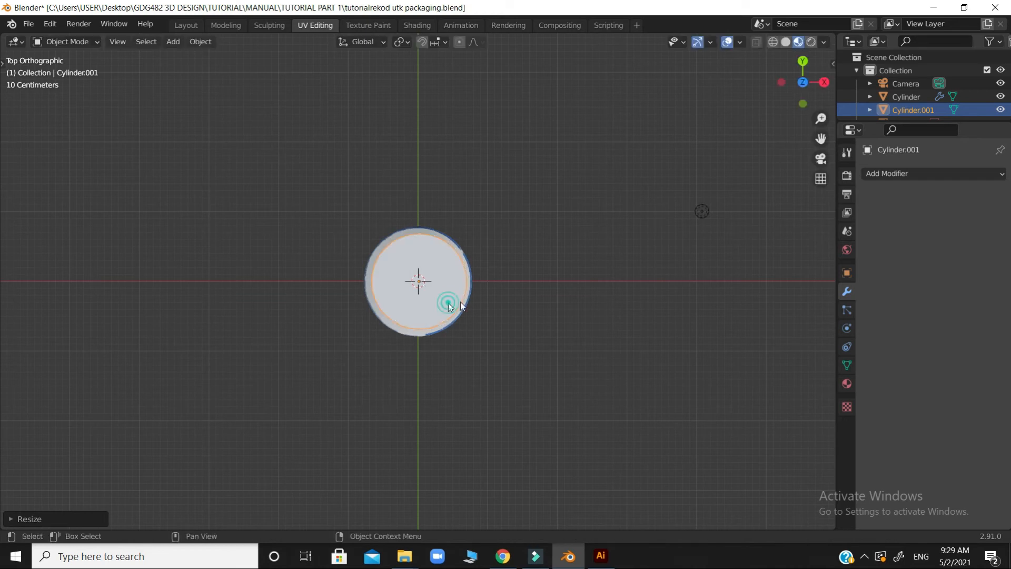
{"action": "key", "text": "g"}
{"action": "left_click", "coordinate": [463, 302]}
Step: Extrude the lid disc's bottom face in place and scale the new face inward to about 0.83
{"action": "mouse_move", "coordinate": [791, 104]}
{"action": "left_mouse_down"}
{"action": "mouse_move", "coordinate": [788, 37]}
{"action": "mouse_move", "coordinate": [818, 39]}
{"action": "mouse_move", "coordinate": [786, 109]}
{"action": "left_mouse_up"}
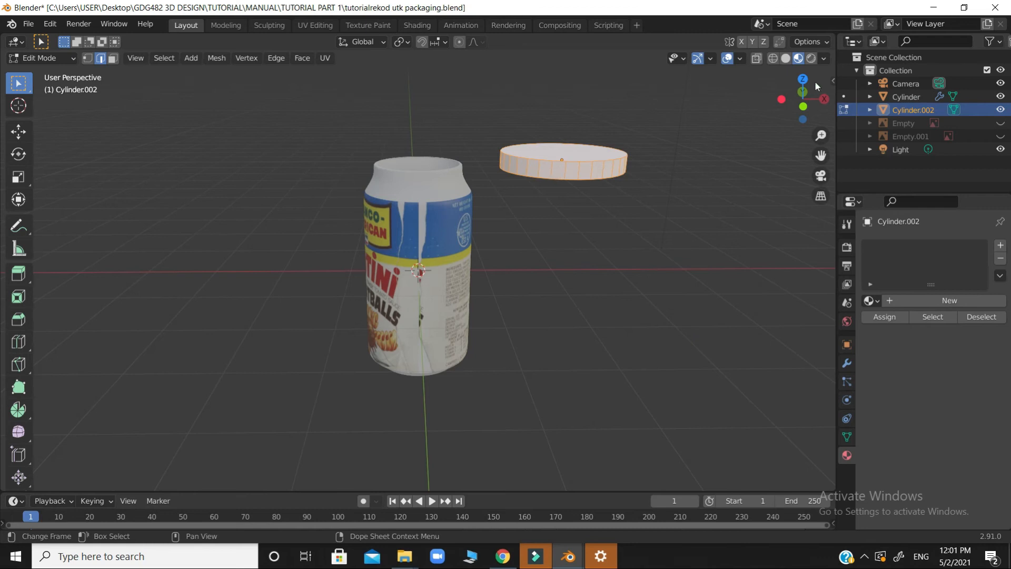
{"action": "mouse_move", "coordinate": [793, 109]}
{"action": "left_mouse_down"}
{"action": "mouse_move", "coordinate": [776, 67]}
{"action": "mouse_move", "coordinate": [789, 103]}
{"action": "left_mouse_up"}
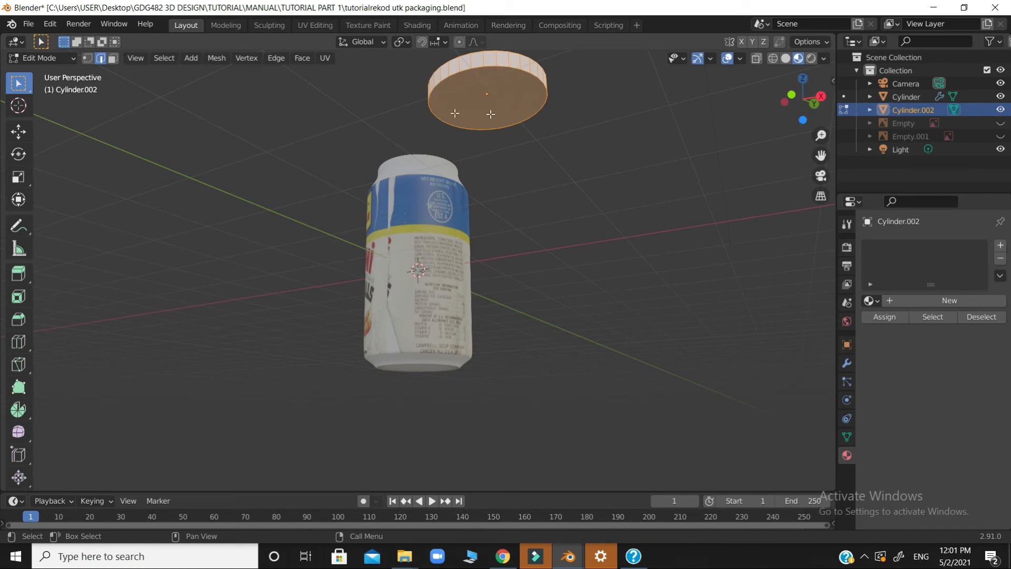
{"action": "left_click_drag", "start_coordinate": [806, 103], "coordinate": [661, 136]}
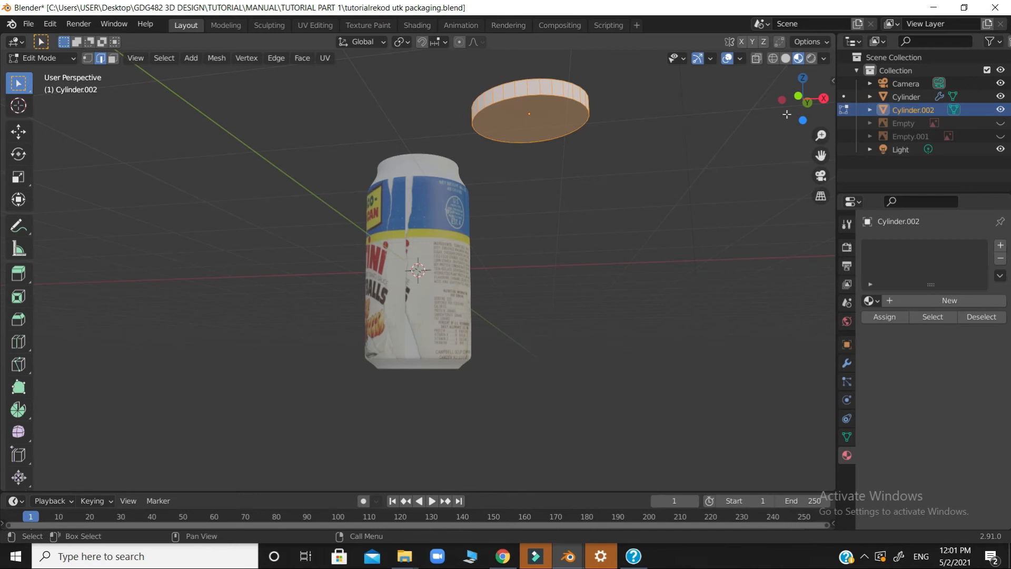
{"action": "left_click_drag", "start_coordinate": [790, 110], "coordinate": [425, 104]}
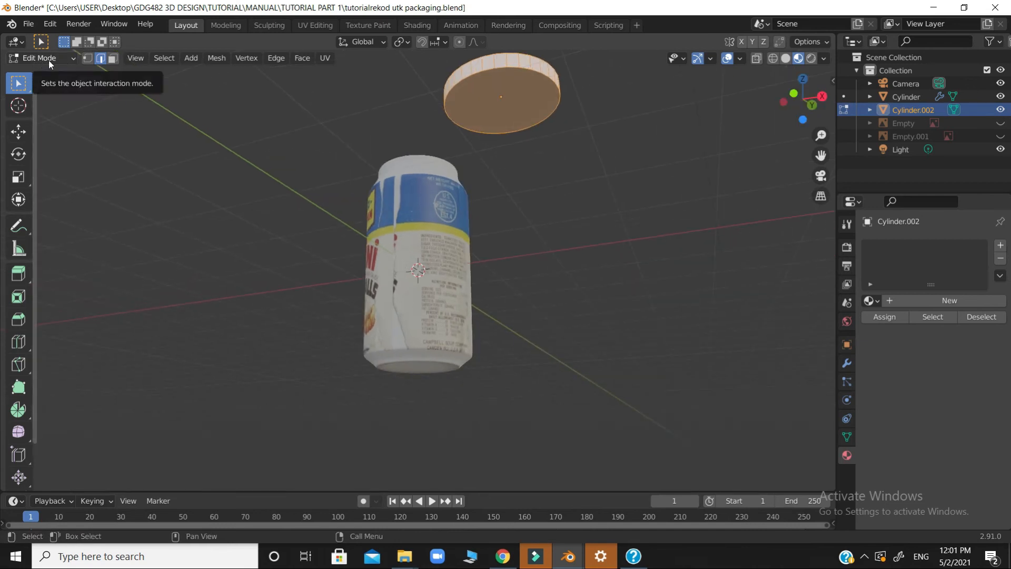
{"action": "left_click", "coordinate": [112, 59]}
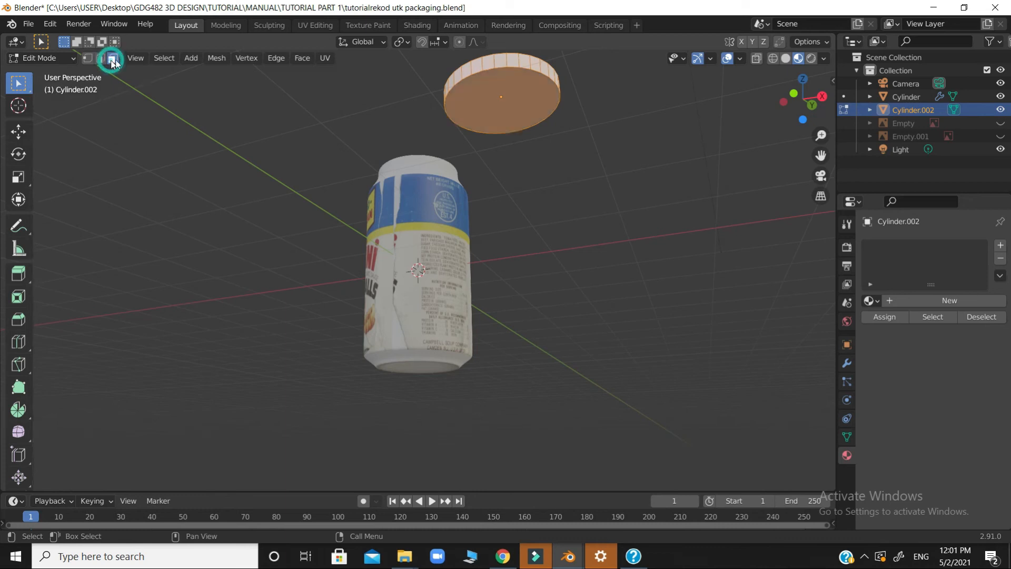
{"action": "left_click", "coordinate": [538, 94]}
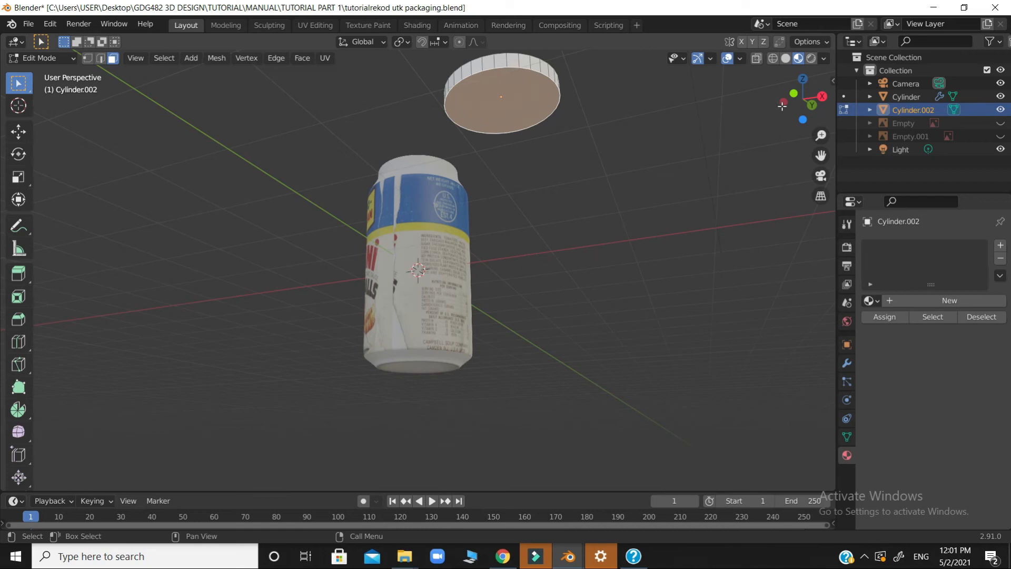
{"action": "left_click_drag", "start_coordinate": [804, 99], "coordinate": [548, 290]}
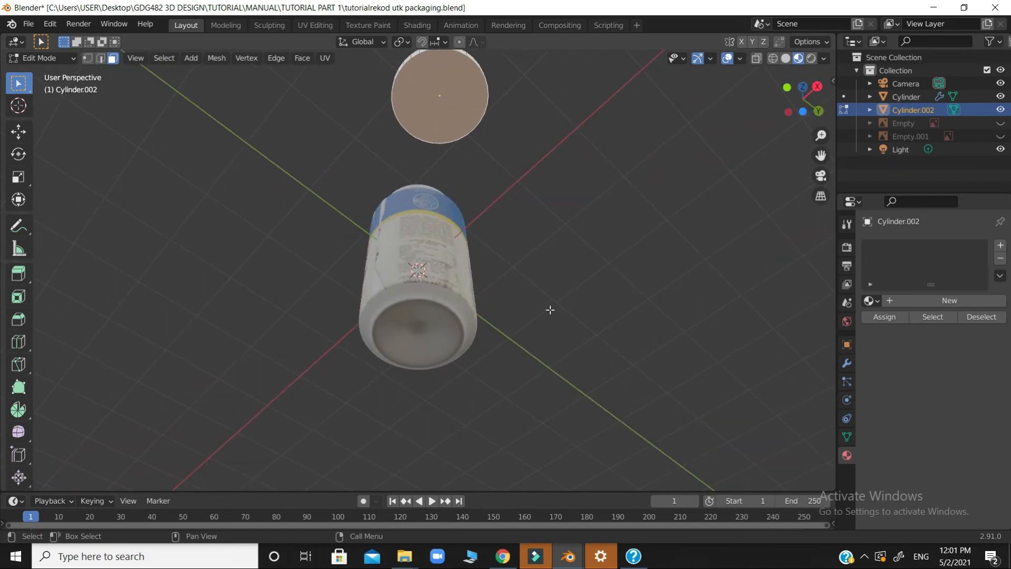
{"action": "scroll", "coordinate": [556, 298], "scroll_direction": "up", "scroll_amount": 3}
{"action": "middle_click_drag", "start_coordinate": [578, 248], "coordinate": [561, 400], "text": "shift"}
{"action": "key", "text": "e"}
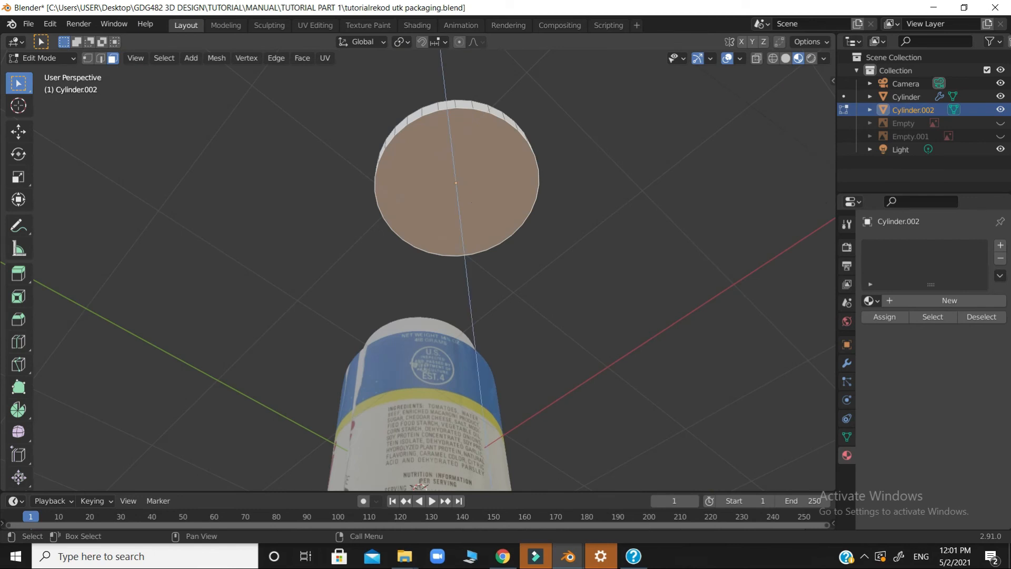
{"action": "key", "text": "s"}
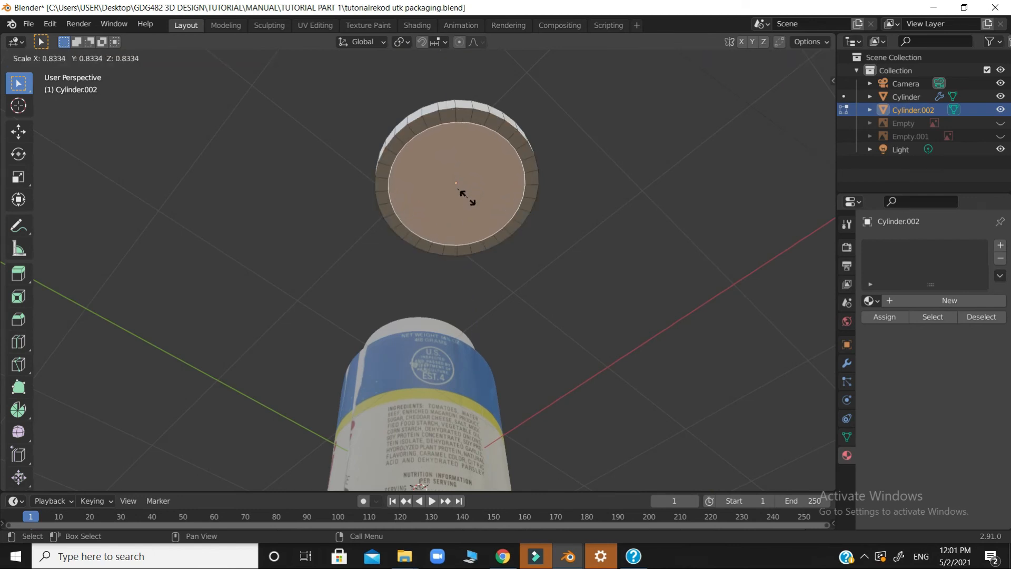
{"action": "left_click", "coordinate": [467, 198]}
Step: Push the inset bottom face up about 0.11 m into the lid, using front wireframe view
{"action": "left_click_drag", "start_coordinate": [784, 104], "coordinate": [691, 108]}
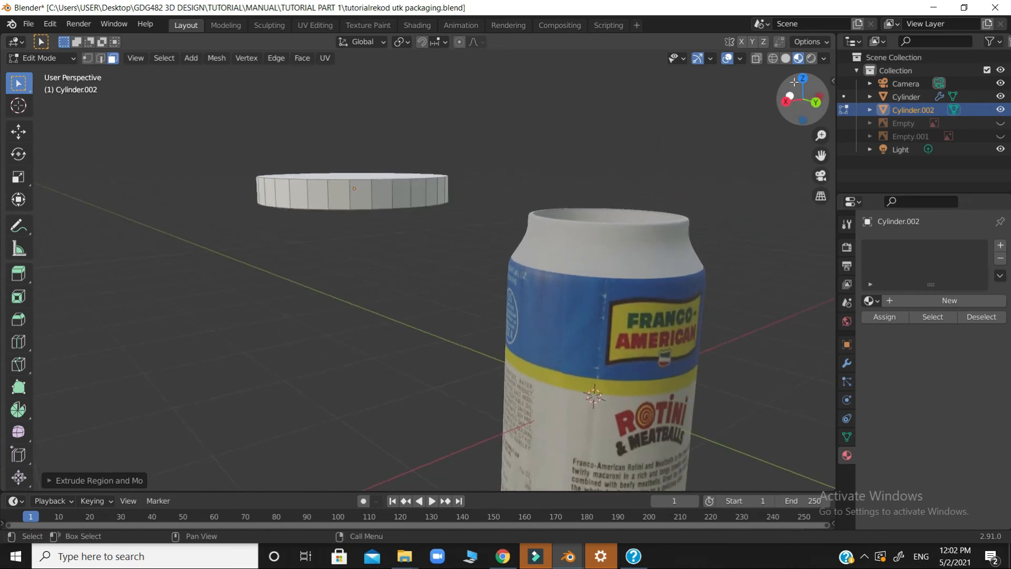
{"action": "left_click", "coordinate": [773, 58]}
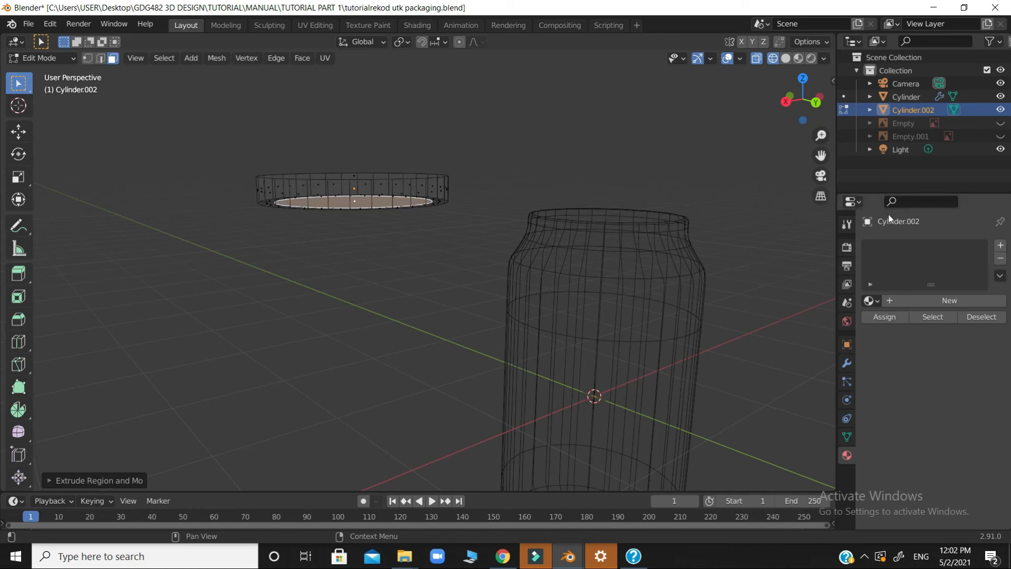
{"action": "key", "text": "KP_1"}
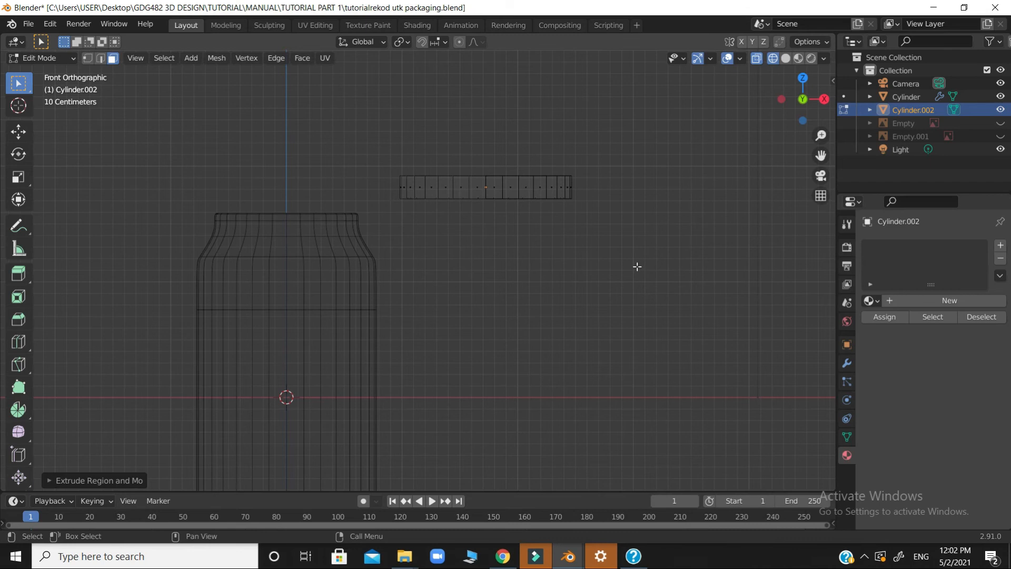
{"action": "key", "text": "g"}
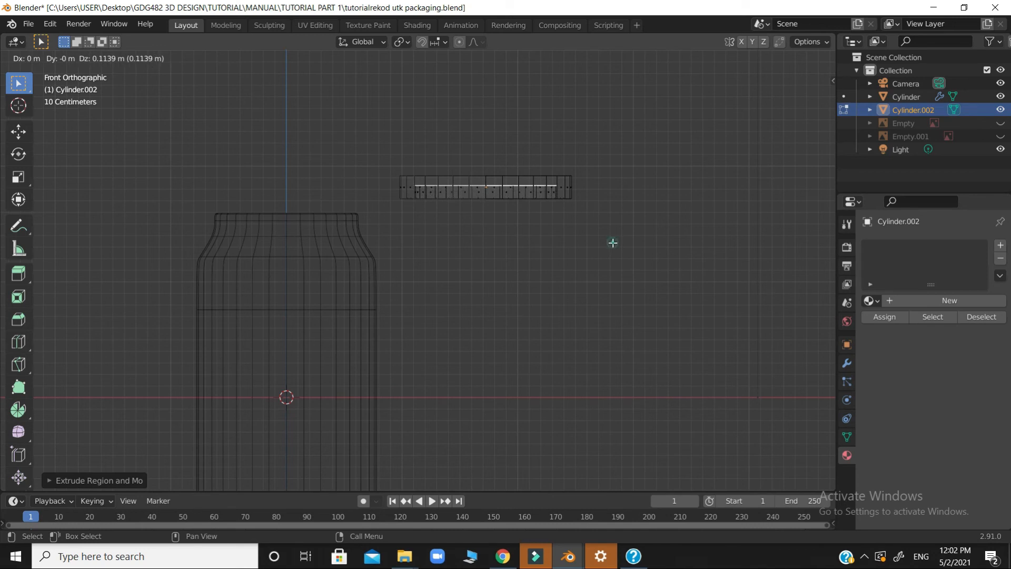
{"action": "left_click", "coordinate": [612, 242]}
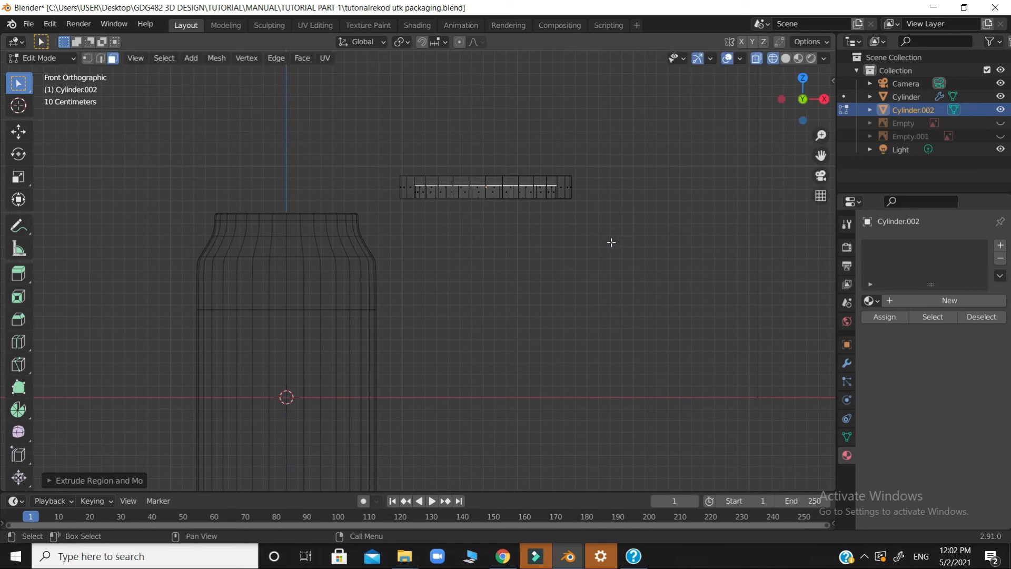
Step: Raise the recessed face another 0.05 m or so along Z, to just below the lid's upper surface
{"action": "left_click", "coordinate": [786, 59]}
{"action": "mouse_move", "coordinate": [802, 100]}
{"action": "left_mouse_down"}
{"action": "mouse_move", "coordinate": [802, 133]}
{"action": "mouse_move", "coordinate": [784, 116]}
{"action": "mouse_move", "coordinate": [784, 77]}
{"action": "left_mouse_up"}
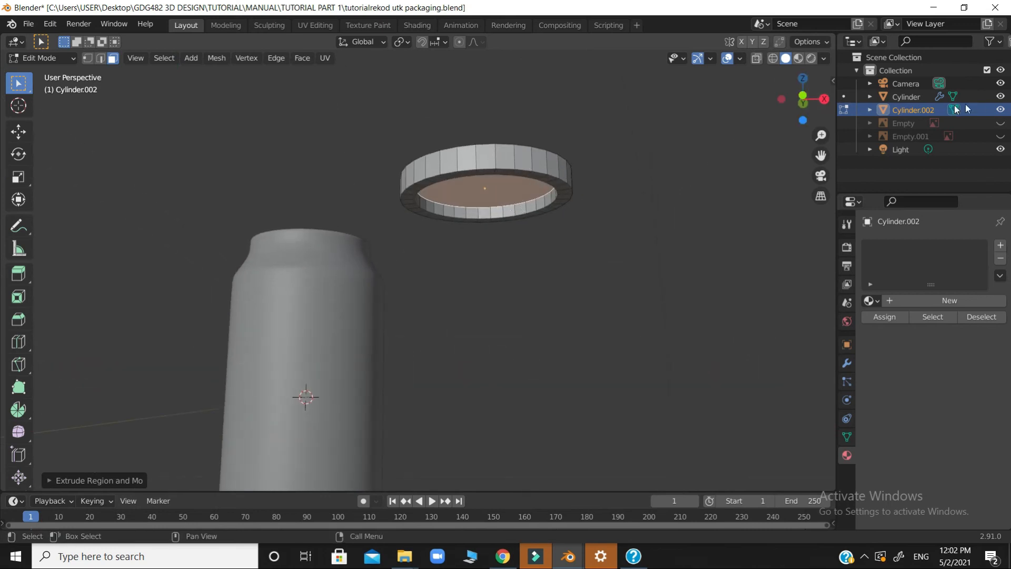
{"action": "left_click", "coordinate": [773, 58]}
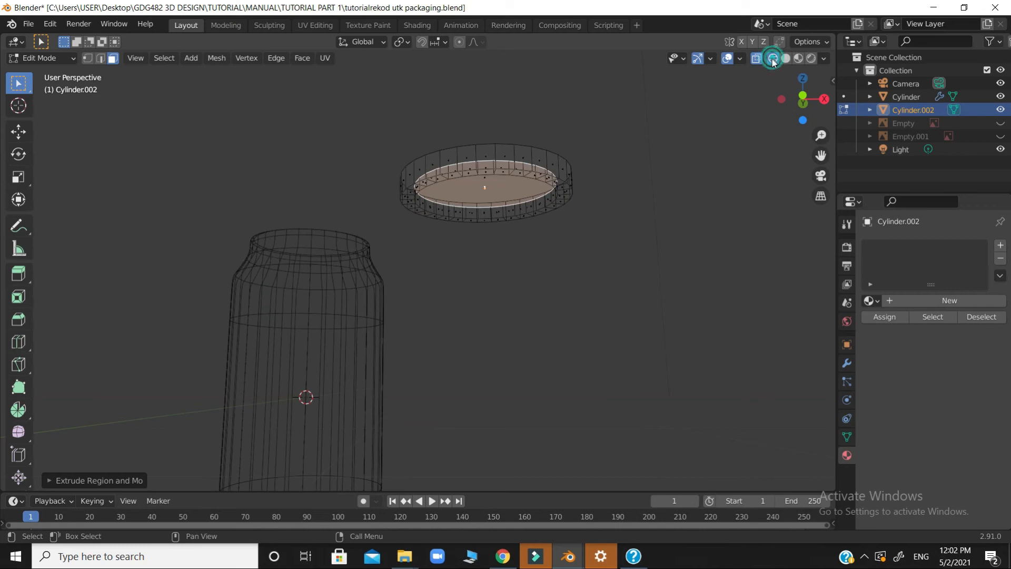
{"action": "key", "text": "KP_1"}
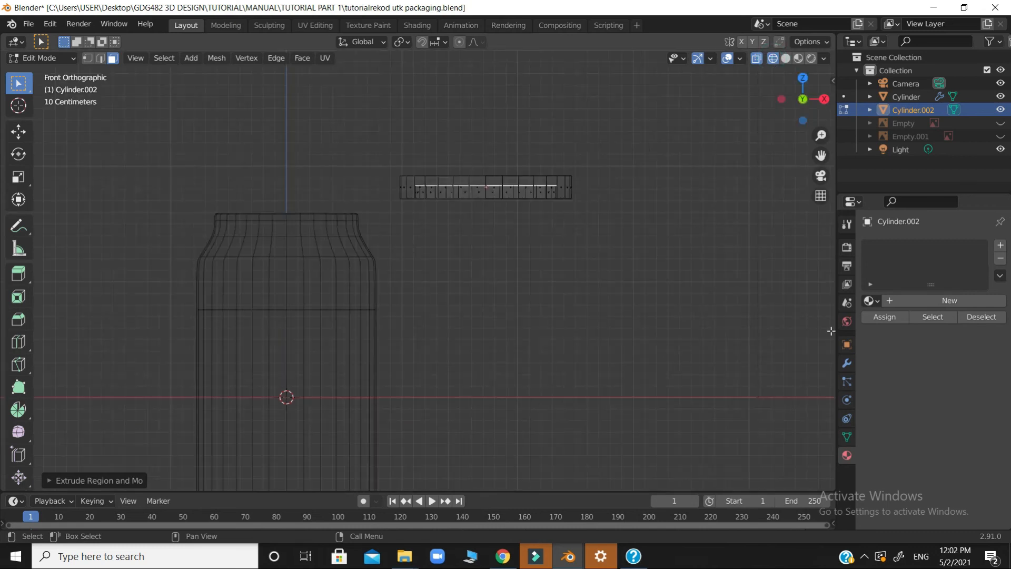
{"action": "key", "text": "g"}
{"action": "key", "text": "z"}
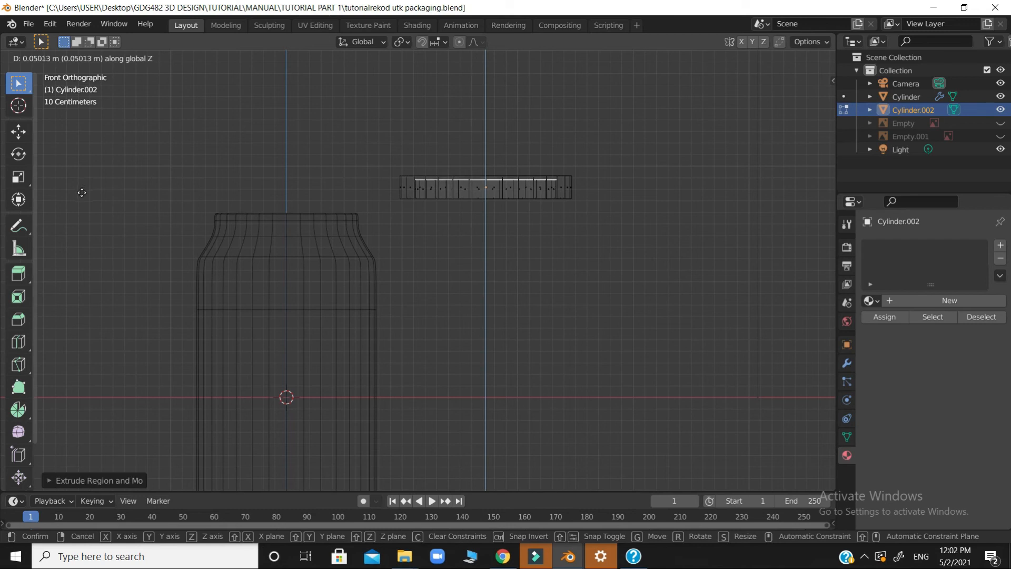
{"action": "left_click", "coordinate": [81, 192]}
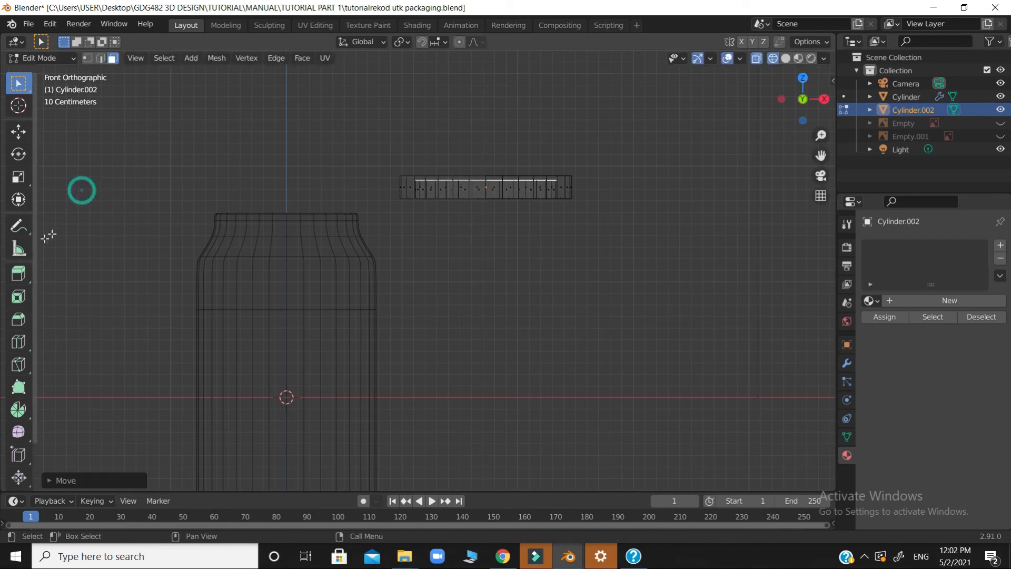
Step: Examine the hollowed lid beside the can from several angles in solid, wireframe and material preview shading
{"action": "left_click", "coordinate": [785, 58]}
{"action": "mouse_move", "coordinate": [803, 99]}
{"action": "left_mouse_down"}
{"action": "mouse_move", "coordinate": [774, 124]}
{"action": "mouse_move", "coordinate": [803, 329]}
{"action": "left_mouse_up"}
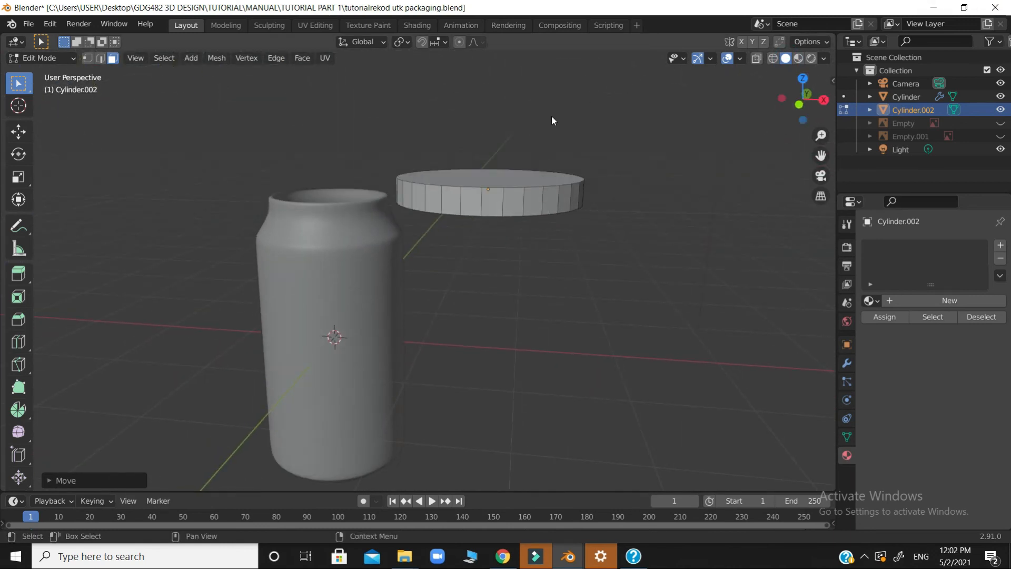
{"action": "left_click", "coordinate": [772, 58]}
{"action": "left_click", "coordinate": [785, 58]}
{"action": "key", "text": "shift+z"}
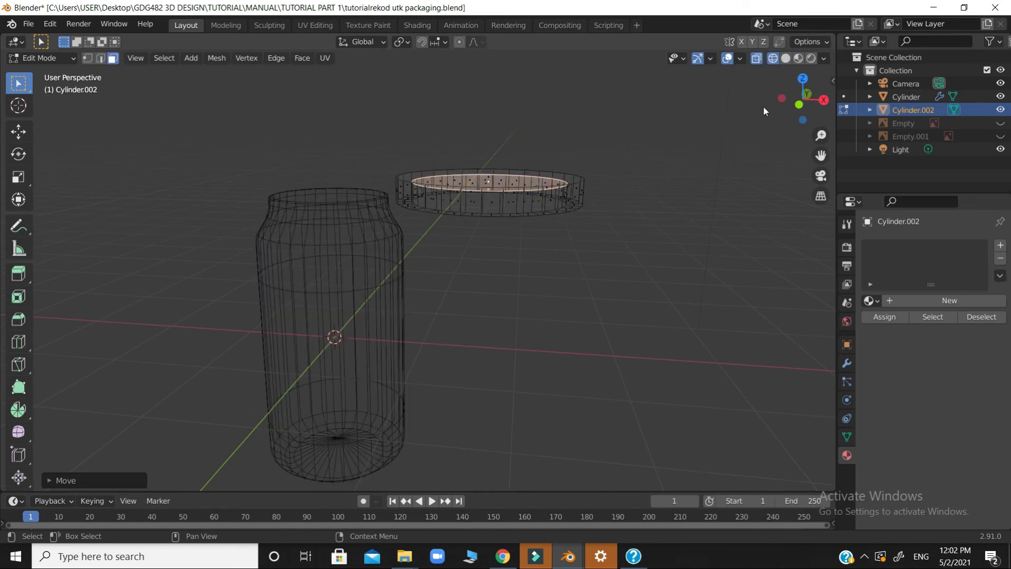
{"action": "left_click", "coordinate": [799, 58]}
{"action": "left_click_drag", "start_coordinate": [792, 110], "coordinate": [432, 209]}
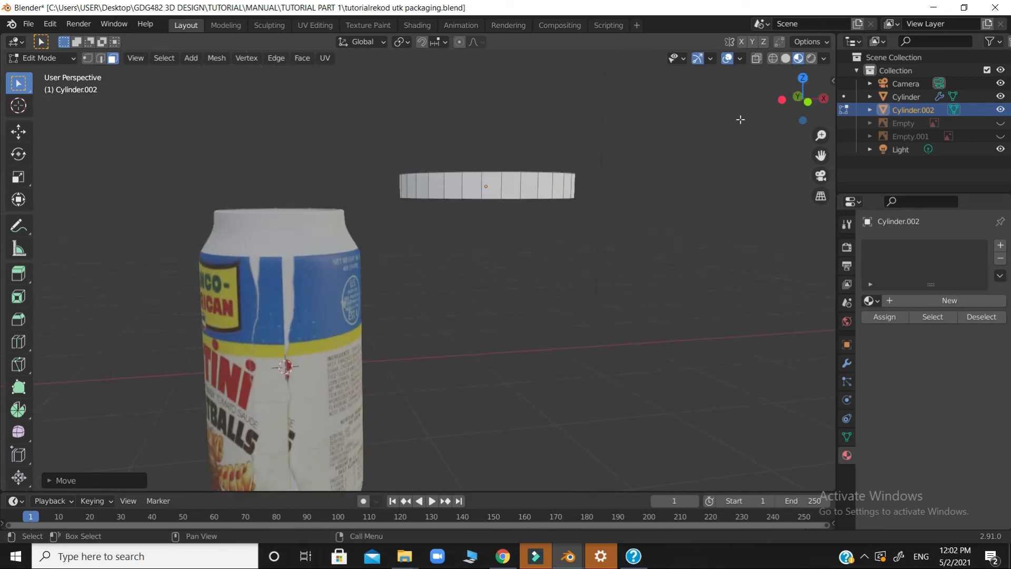
{"action": "left_click_drag", "start_coordinate": [789, 114], "coordinate": [765, 120]}
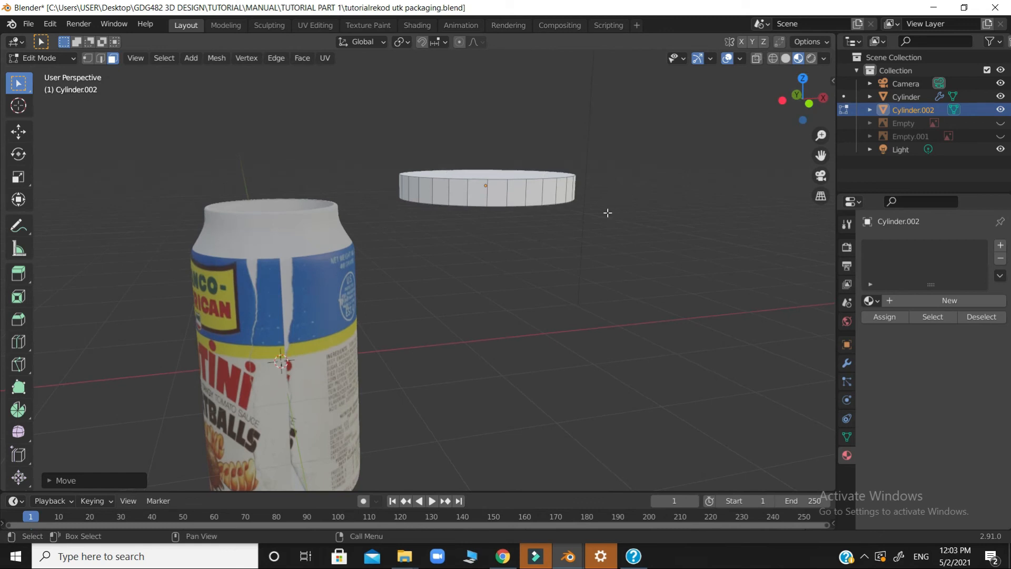
Step: Extrude the lid's top face, scale it inward to less than 0.69, and merge it into a single center point
{"action": "left_click_drag", "start_coordinate": [795, 113], "coordinate": [531, 198]}
{"action": "left_click", "coordinate": [519, 208]}
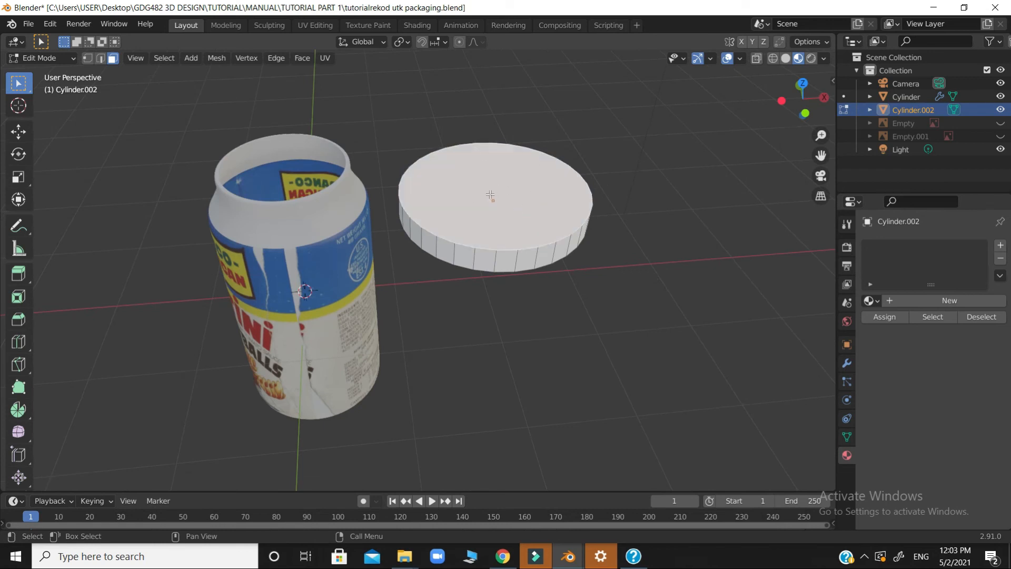
{"action": "key", "text": "s"}
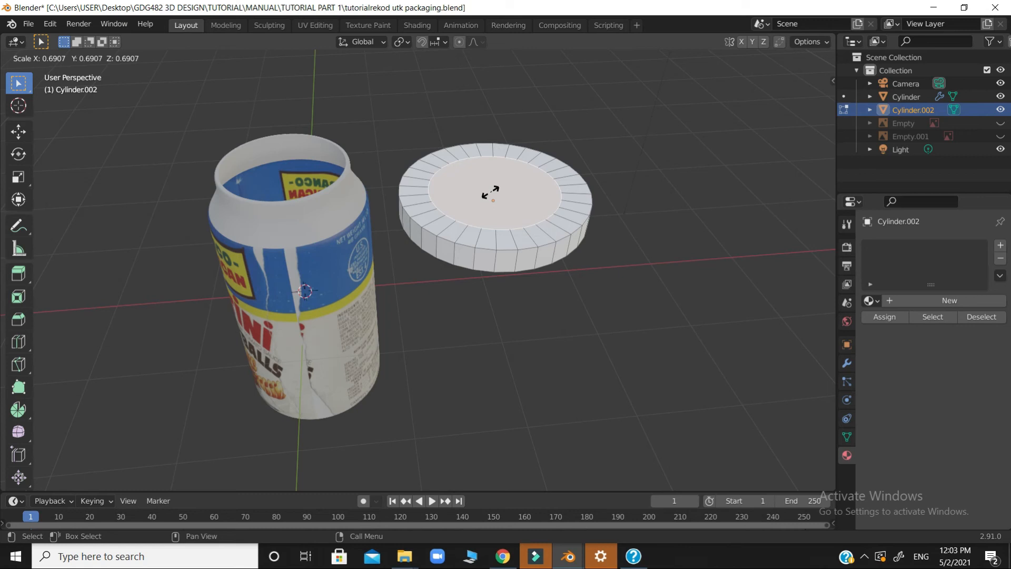
{"action": "left_click", "coordinate": [491, 192]}
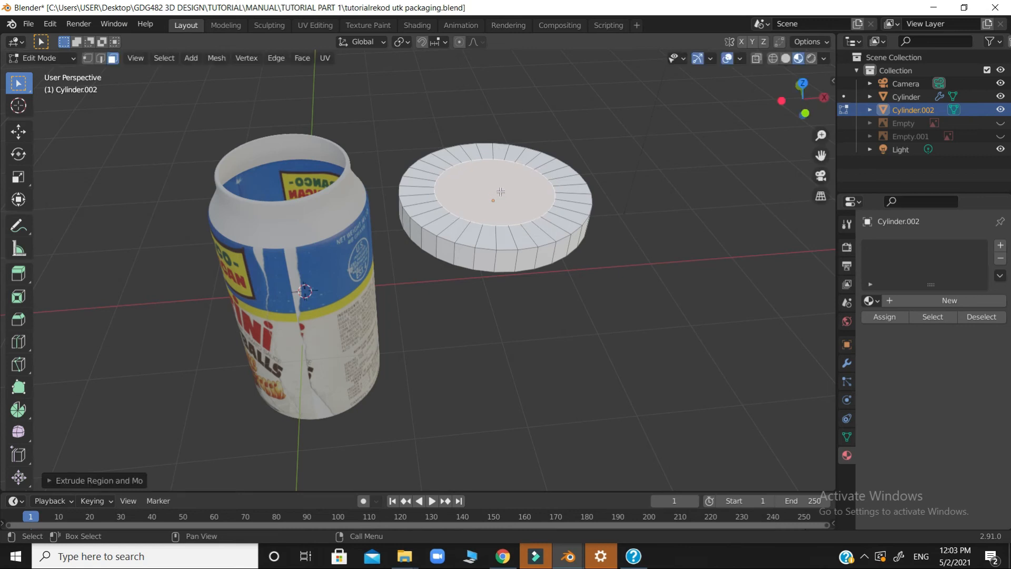
{"action": "key", "text": "m"}
{"action": "left_click", "coordinate": [487, 190]}
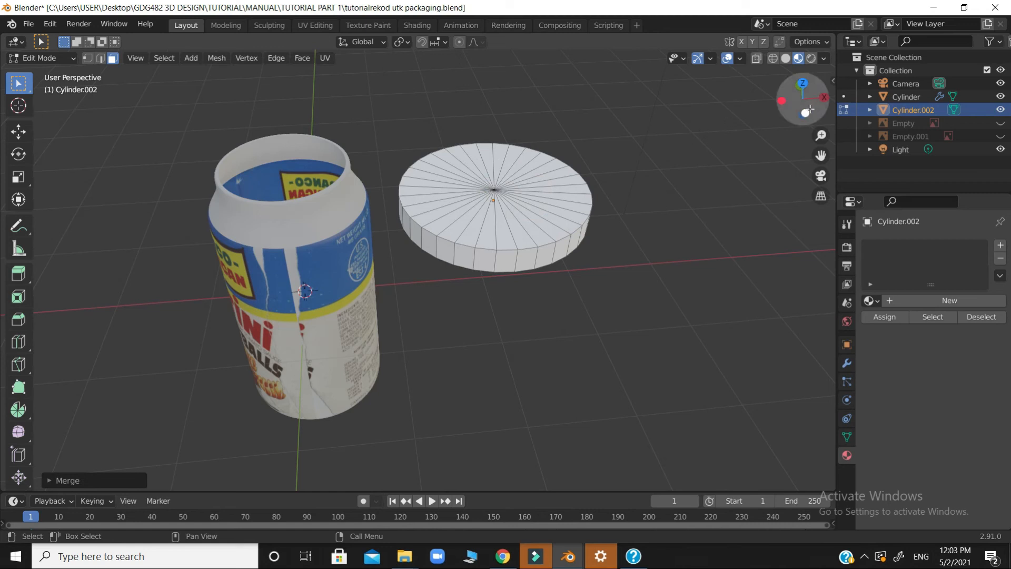
Step: Add a horizontal loop cut around the lid's side wall in front wireframe view, sliding it close to the upper edge
{"action": "mouse_move", "coordinate": [801, 92]}
{"action": "left_mouse_down"}
{"action": "mouse_move", "coordinate": [801, 73]}
{"action": "mouse_move", "coordinate": [801, 90]}
{"action": "mouse_move", "coordinate": [790, 94]}
{"action": "mouse_move", "coordinate": [808, 93]}
{"action": "mouse_move", "coordinate": [790, 100]}
{"action": "left_mouse_up"}
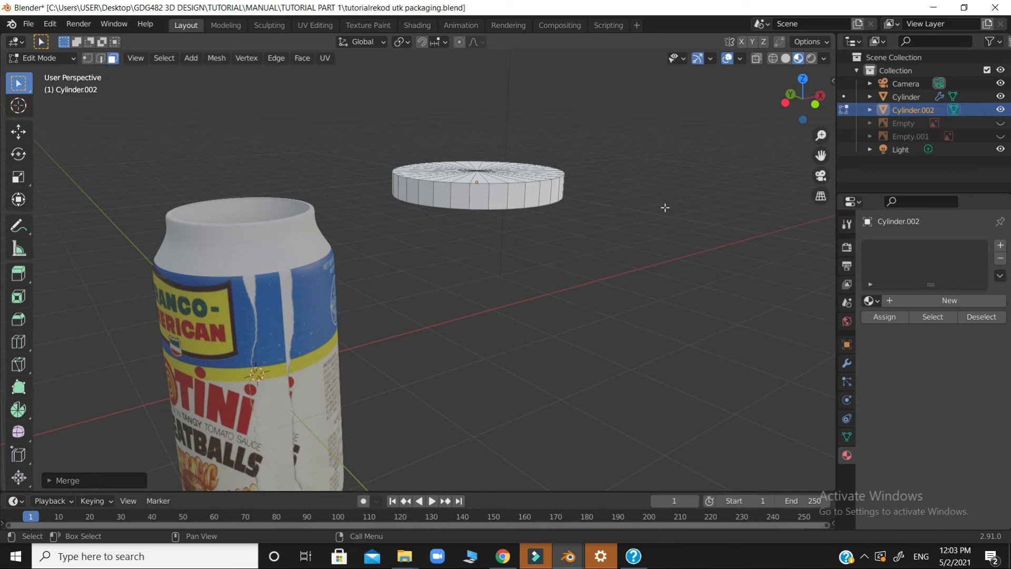
{"action": "key", "text": "KP_1"}
{"action": "left_click", "coordinate": [771, 58]}
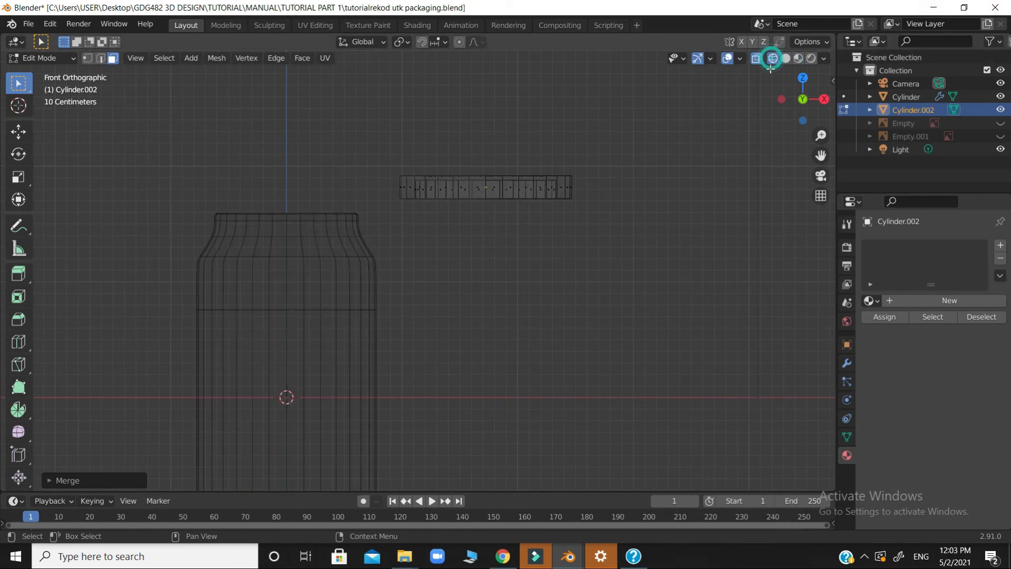
{"action": "left_click", "coordinate": [100, 59]}
{"action": "left_click", "coordinate": [364, 166]}
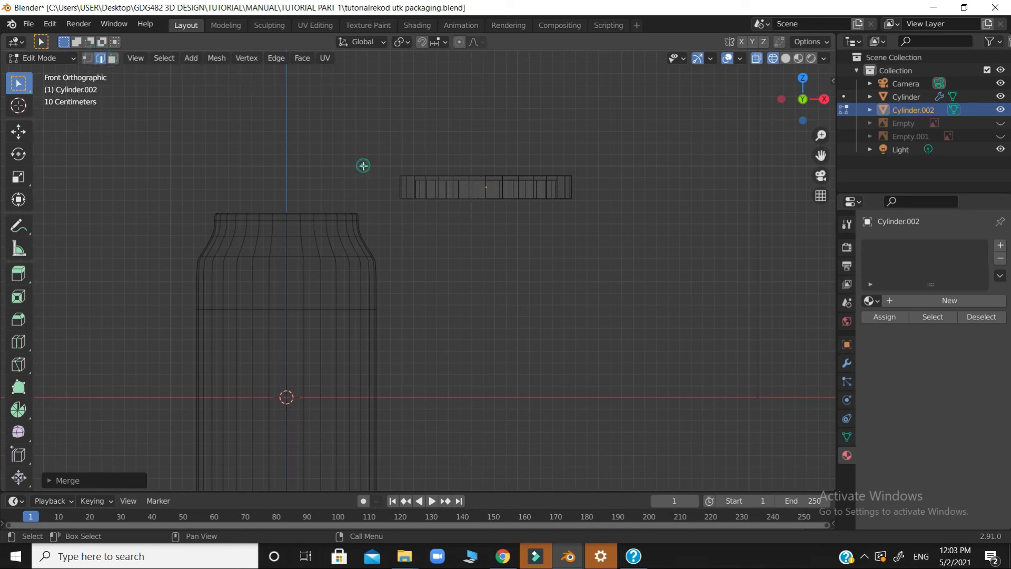
{"action": "left_click_drag", "start_coordinate": [389, 167], "coordinate": [578, 169]}
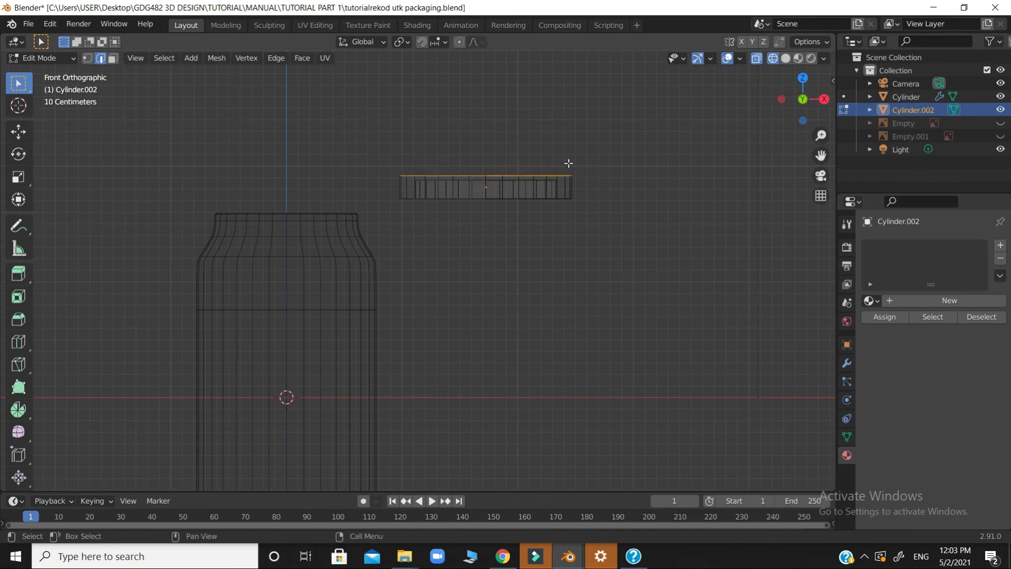
{"action": "key", "text": "ctrl"}
{"action": "key", "text": "ctrl+r"}
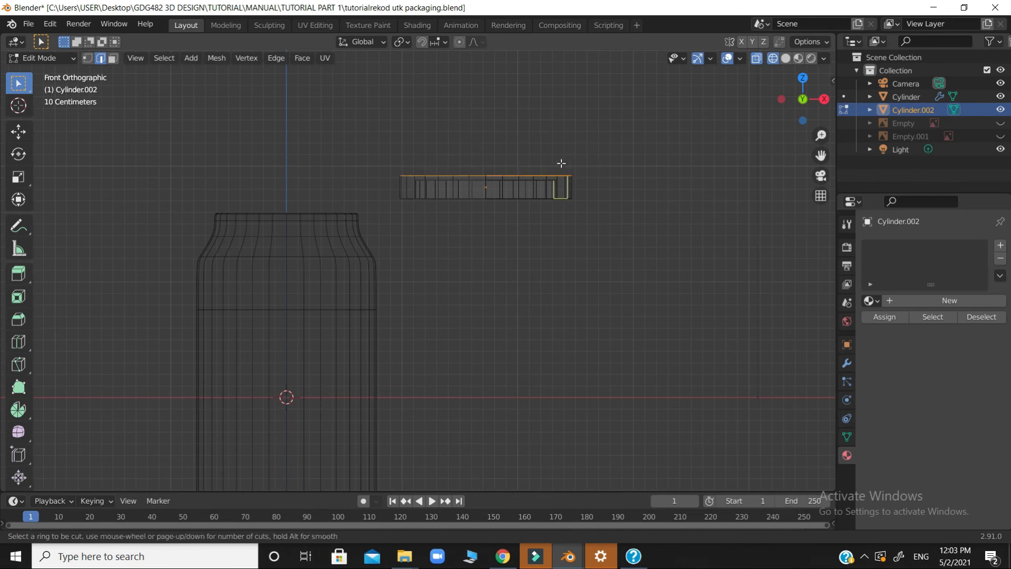
{"action": "left_click", "coordinate": [485, 185]}
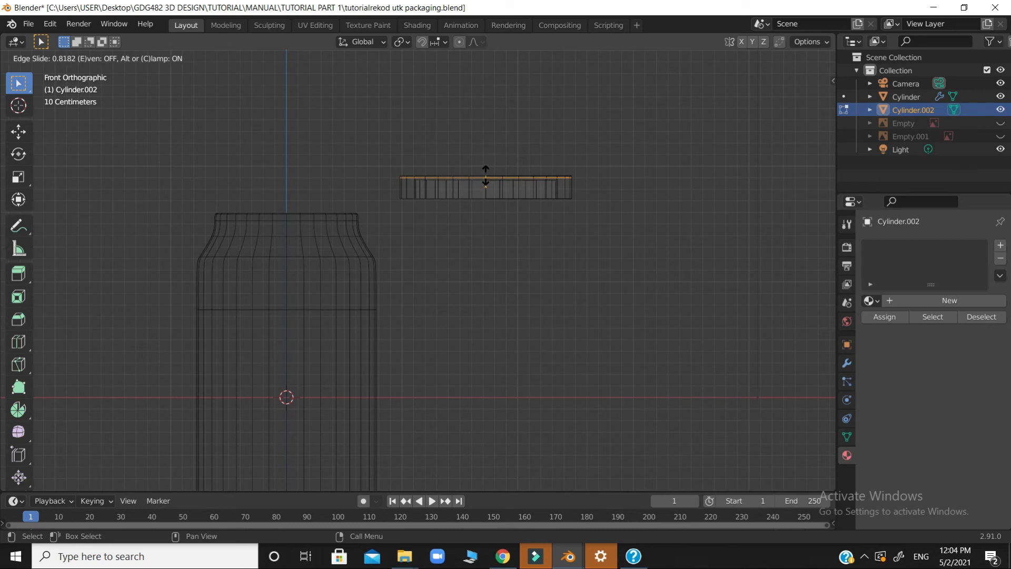
{"action": "left_click", "coordinate": [485, 175]}
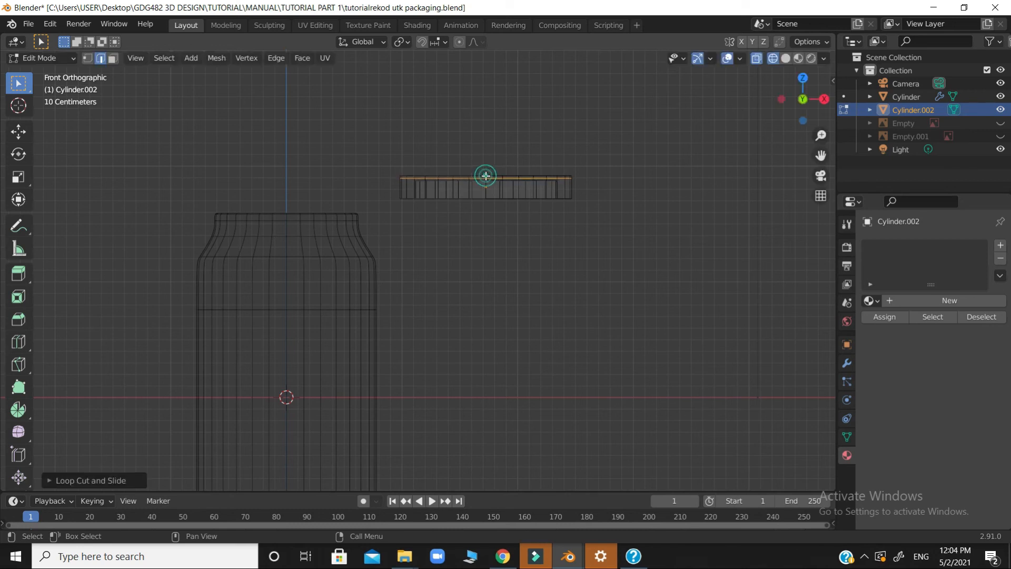
{"action": "left_click", "coordinate": [648, 184]}
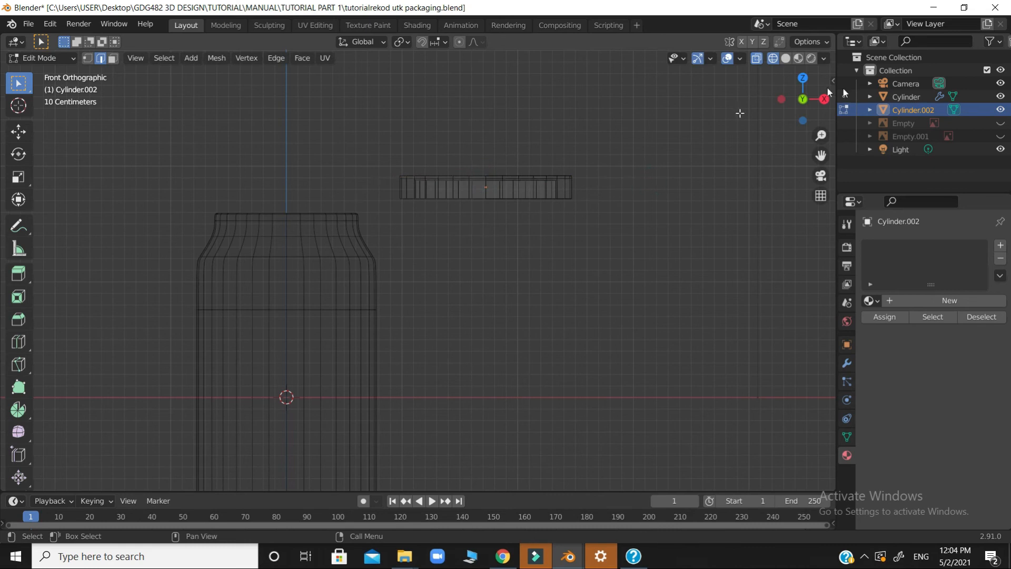
Step: Return to Object Mode with solid shading and add a Subdivision Surface modifier to the lid
{"action": "left_click_drag", "start_coordinate": [813, 93], "coordinate": [788, 106]}
{"action": "key", "text": "shift+z"}
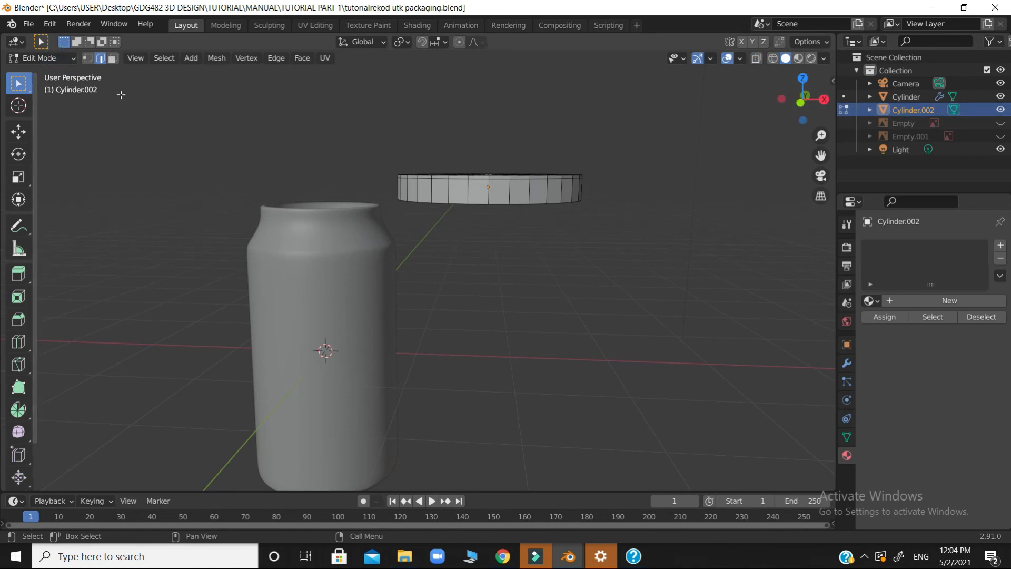
{"action": "left_click", "coordinate": [51, 57]}
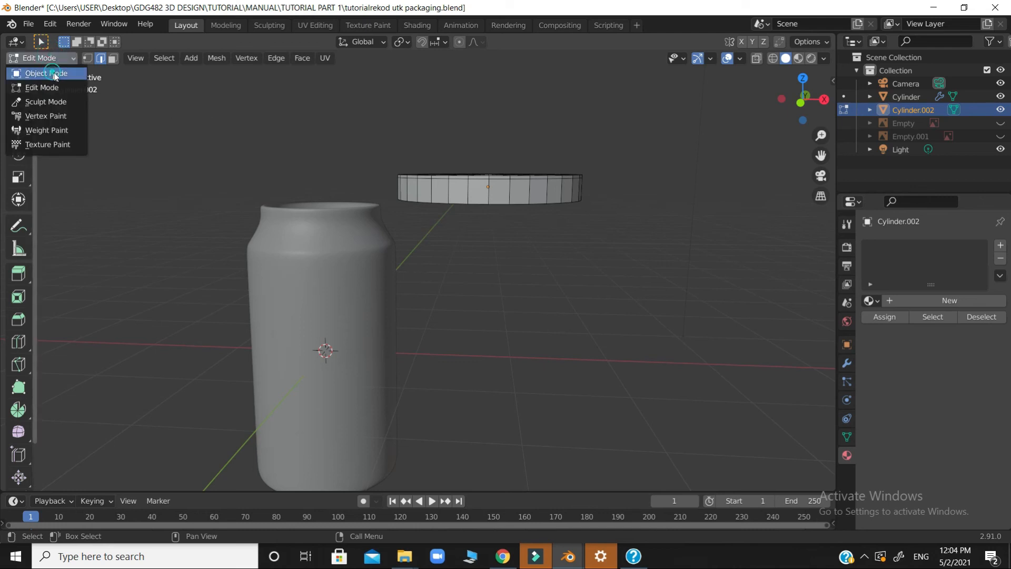
{"action": "left_click", "coordinate": [37, 73]}
{"action": "left_click_drag", "start_coordinate": [799, 105], "coordinate": [736, 114]}
{"action": "left_click_drag", "start_coordinate": [797, 116], "coordinate": [790, 95]}
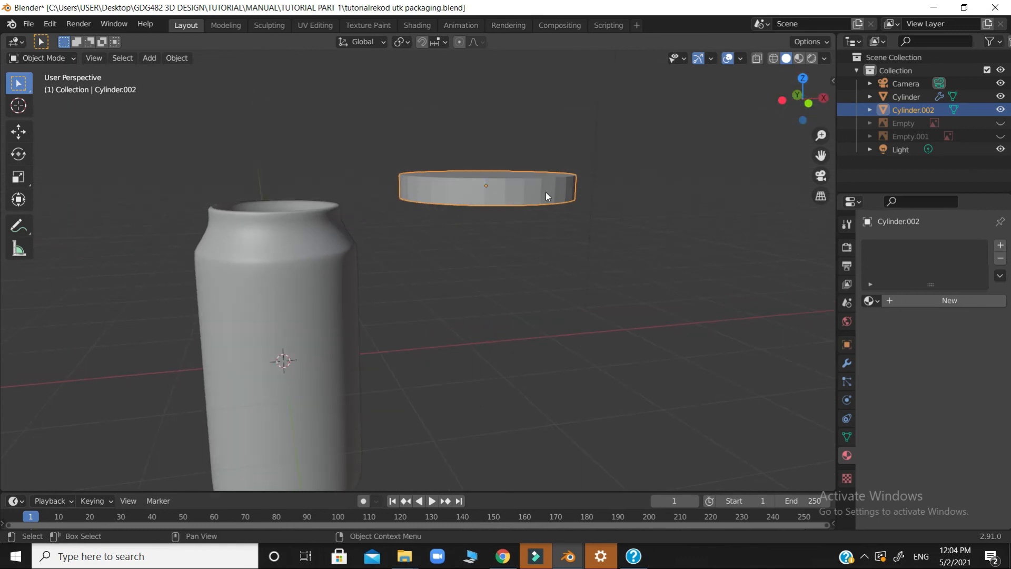
{"action": "left_click", "coordinate": [848, 363]}
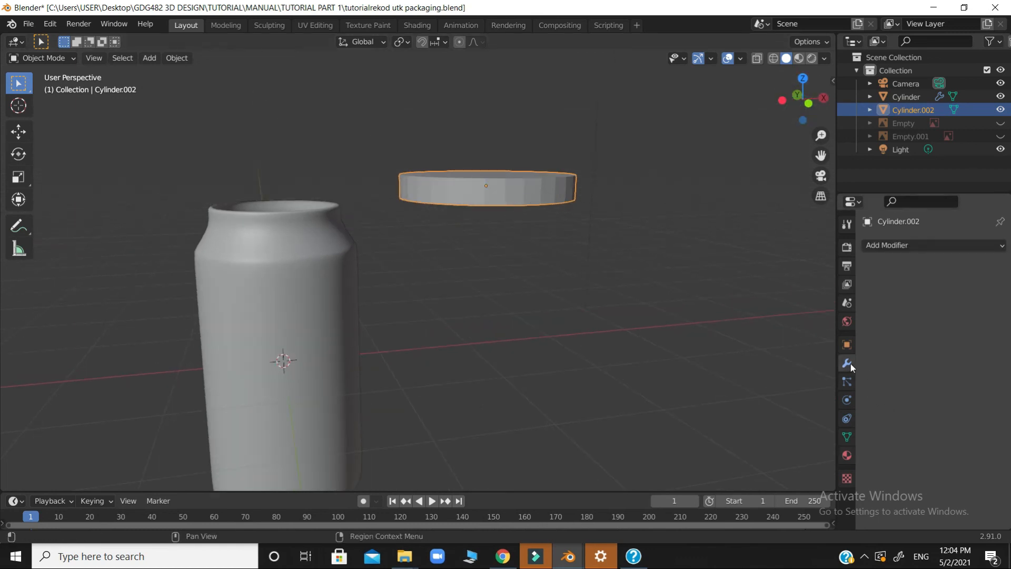
{"action": "left_click", "coordinate": [898, 246]}
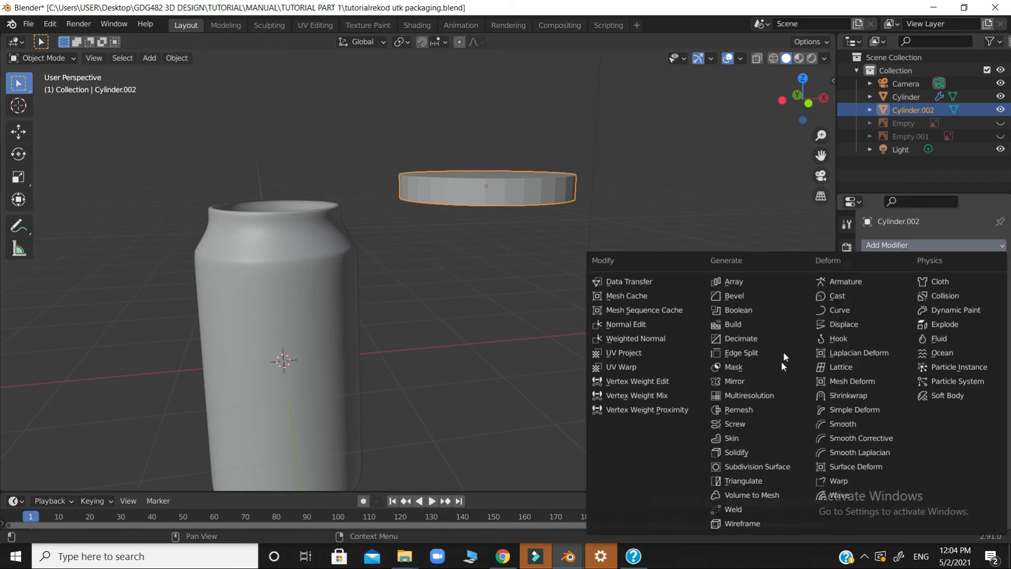
{"action": "left_click", "coordinate": [783, 470]}
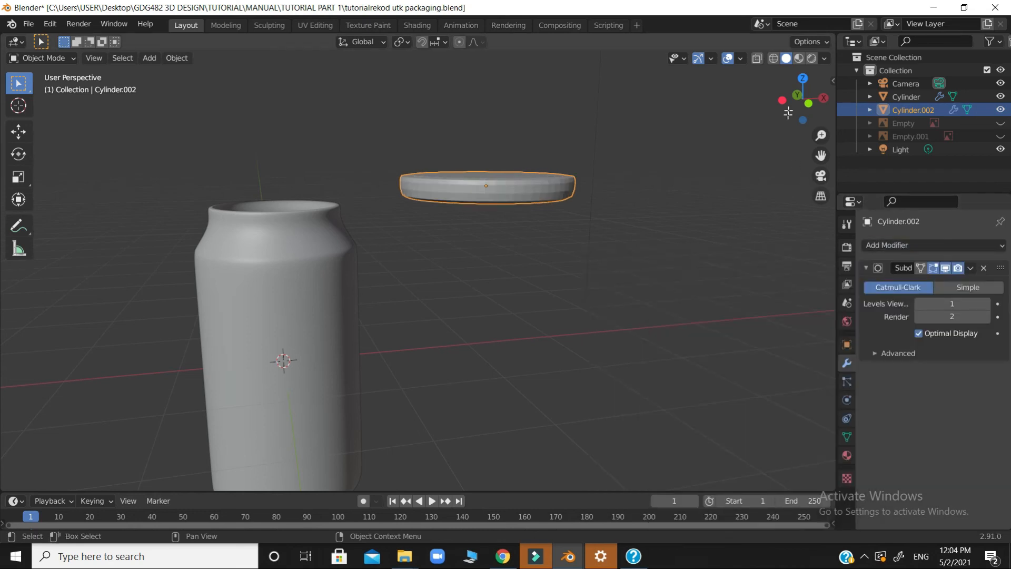
Step: Apply Shade Smooth to the lid and check its surface from above and below
{"action": "mouse_move", "coordinate": [798, 103]}
{"action": "left_mouse_down"}
{"action": "mouse_move", "coordinate": [795, 121]}
{"action": "mouse_move", "coordinate": [805, 76]}
{"action": "mouse_move", "coordinate": [808, 90]}
{"action": "left_mouse_up"}
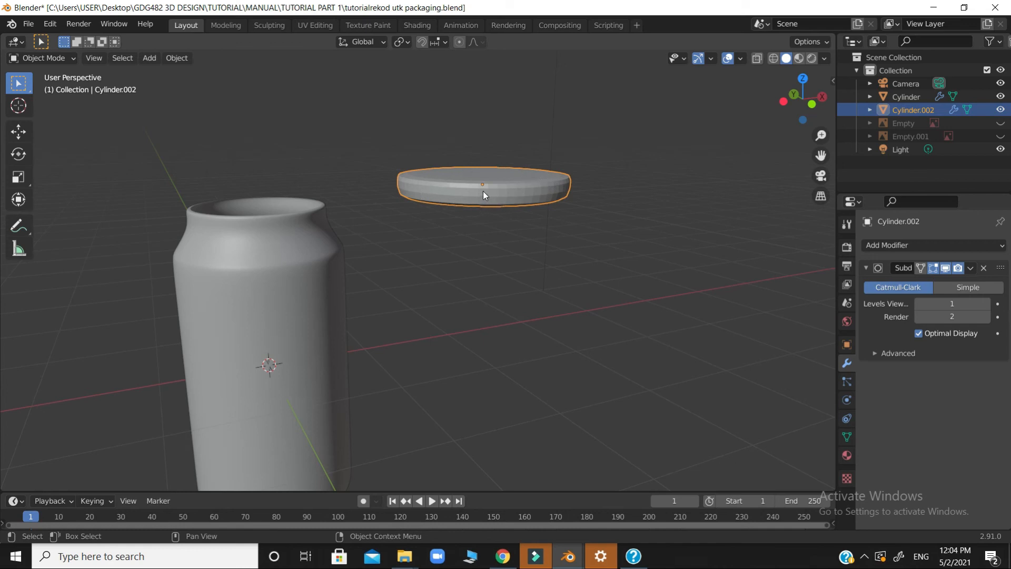
{"action": "mouse_move", "coordinate": [802, 99]}
{"action": "left_mouse_down"}
{"action": "mouse_move", "coordinate": [801, 118]}
{"action": "mouse_move", "coordinate": [805, 73]}
{"action": "mouse_move", "coordinate": [812, 101]}
{"action": "mouse_move", "coordinate": [792, 107]}
{"action": "mouse_move", "coordinate": [789, 84]}
{"action": "mouse_move", "coordinate": [792, 126]}
{"action": "mouse_move", "coordinate": [801, 96]}
{"action": "left_mouse_up"}
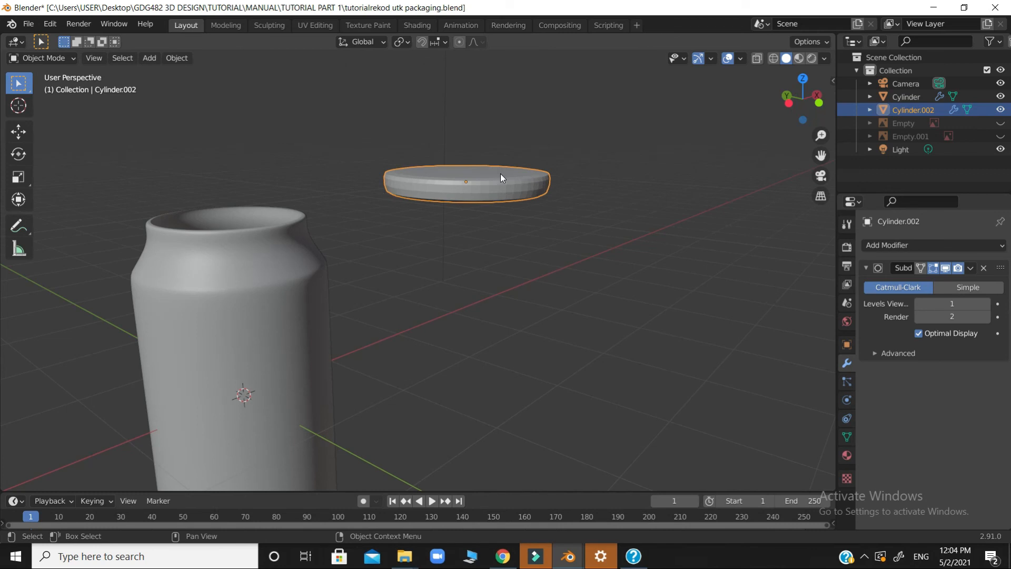
{"action": "right_click", "coordinate": [520, 181]}
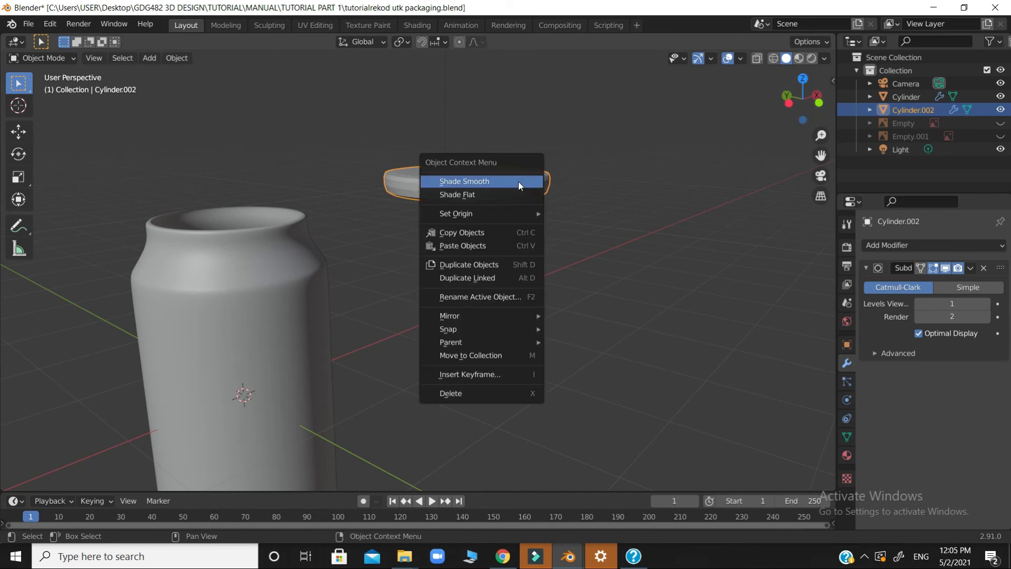
{"action": "left_click", "coordinate": [510, 182]}
{"action": "left_click_drag", "start_coordinate": [793, 113], "coordinate": [775, 15]}
{"action": "left_click_drag", "start_coordinate": [561, 354], "coordinate": [579, 79]}
{"action": "left_click_drag", "start_coordinate": [790, 58], "coordinate": [837, 115]}
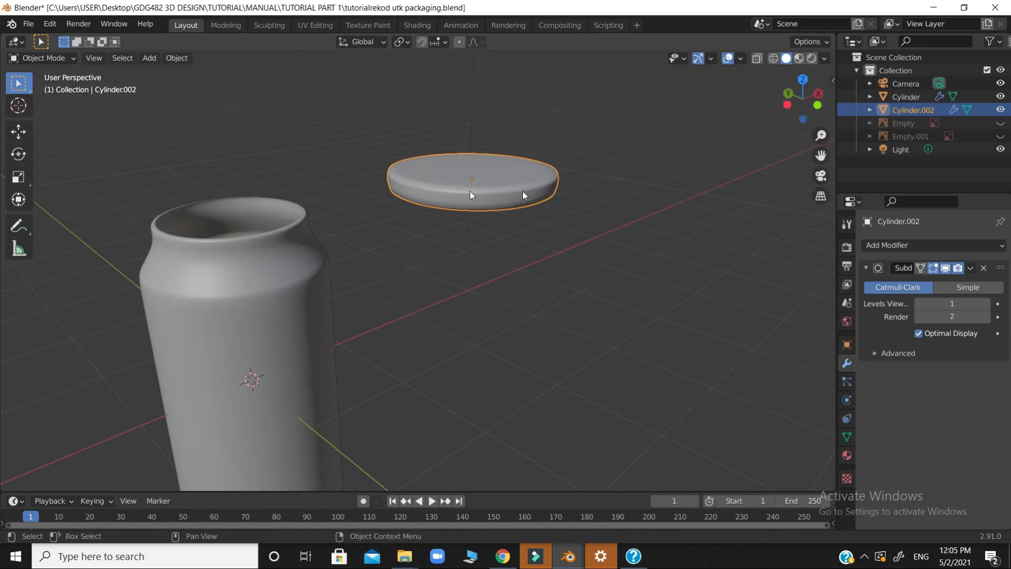
Step: Give the lid a new material with a blue base color, using material preview shading
{"action": "left_click", "coordinate": [800, 59]}
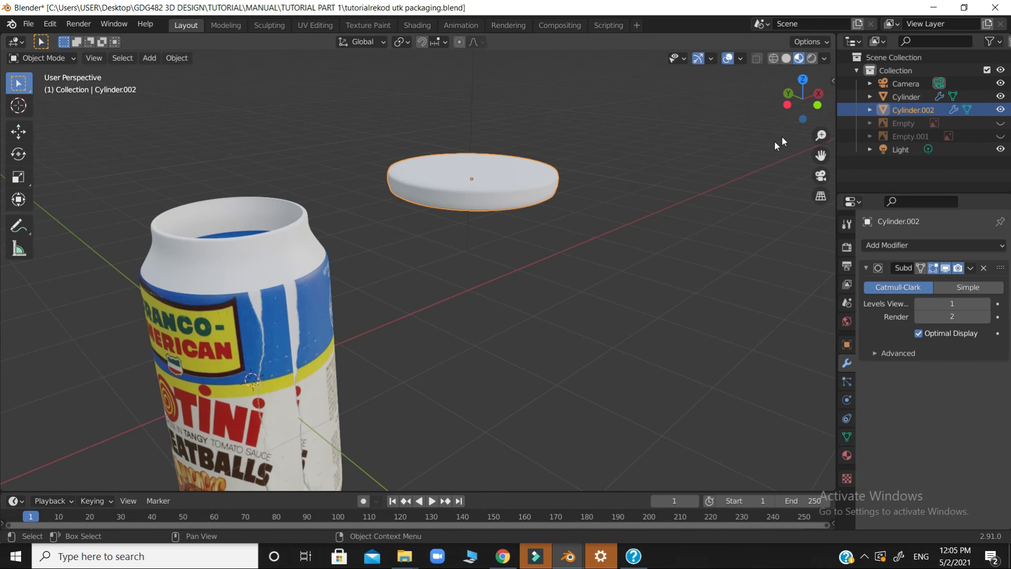
{"action": "left_click", "coordinate": [845, 456]}
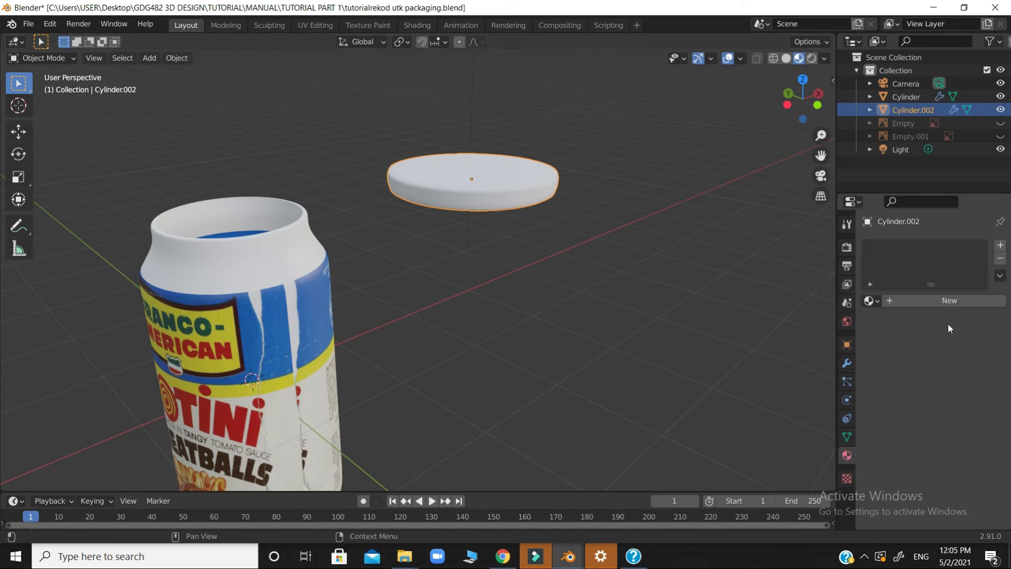
{"action": "left_click", "coordinate": [950, 301]}
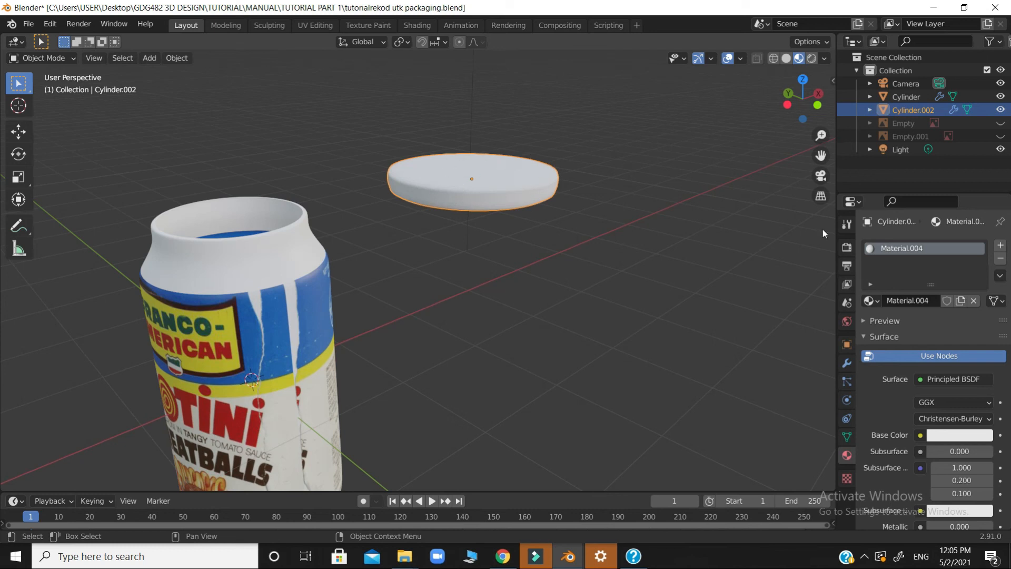
{"action": "left_click", "coordinate": [971, 436]}
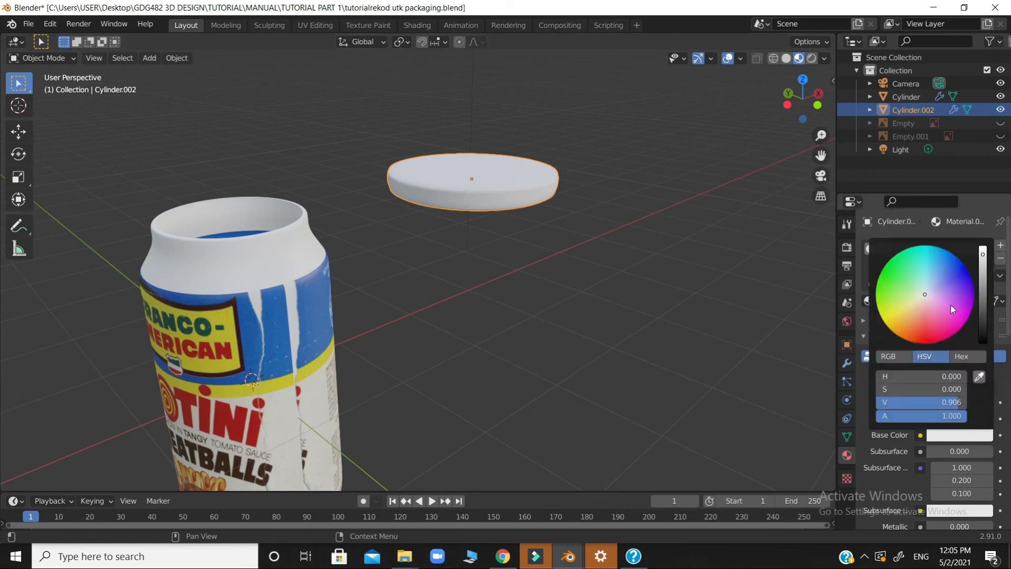
{"action": "left_click", "coordinate": [959, 270]}
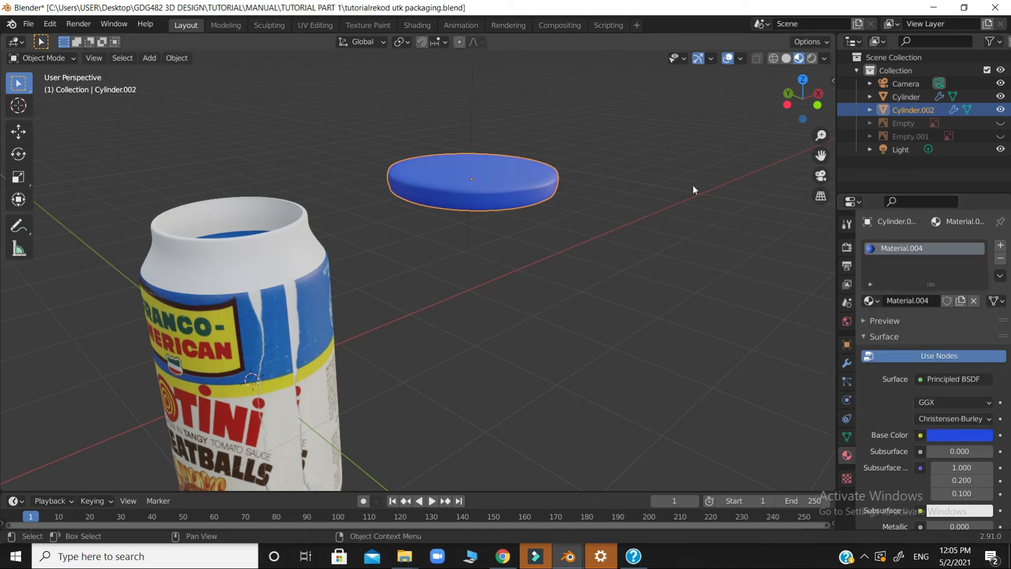
Step: Move the lid in top view so that it is centered over the can's opening
{"action": "mouse_move", "coordinate": [802, 102]}
{"action": "left_mouse_down"}
{"action": "mouse_move", "coordinate": [863, 104]}
{"action": "mouse_move", "coordinate": [794, 101]}
{"action": "left_mouse_up"}
{"action": "scroll", "coordinate": [687, 213], "scroll_direction": "down", "scroll_amount": 1}
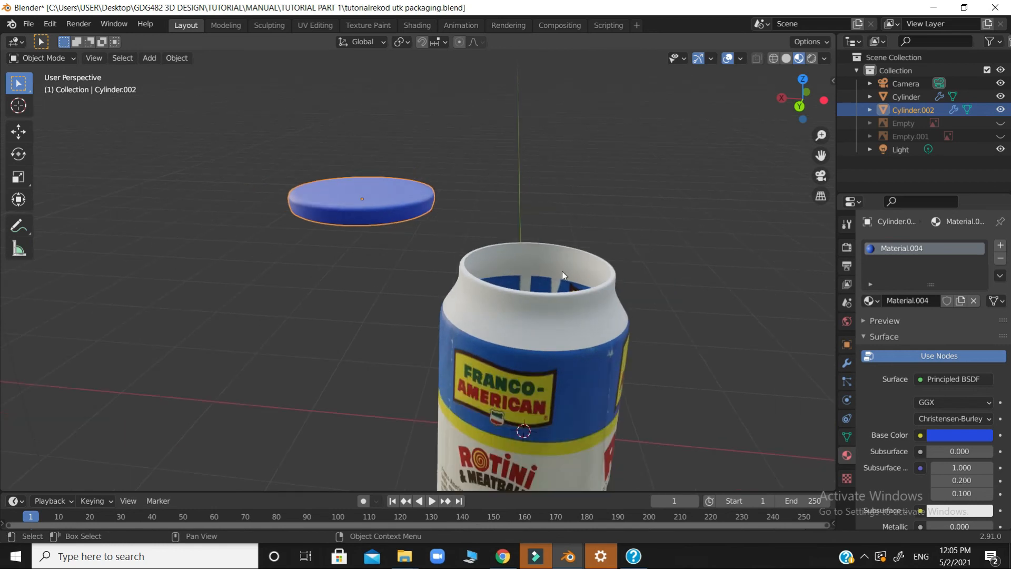
{"action": "key", "text": "KP_7"}
{"action": "key", "text": "g"}
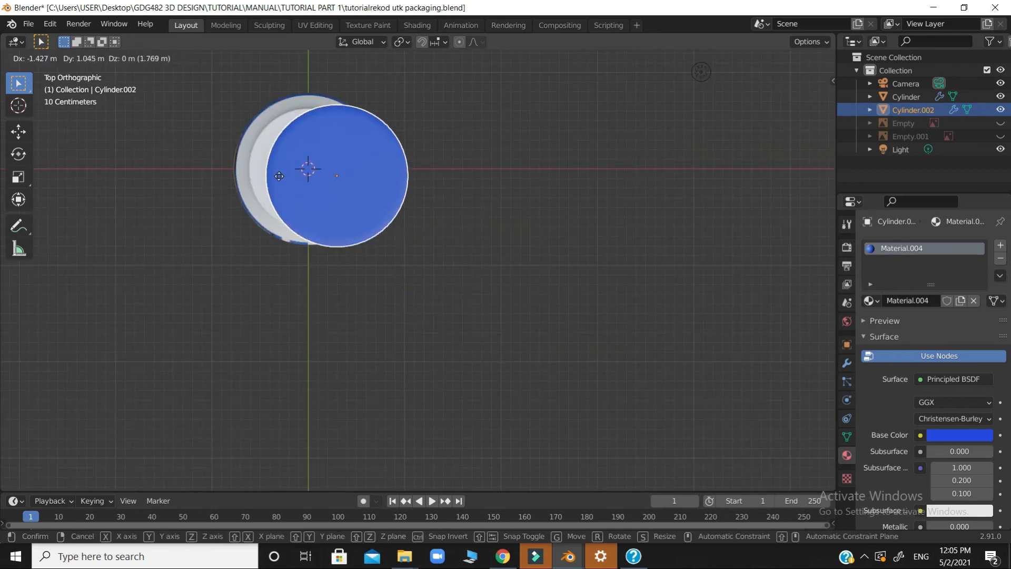
{"action": "left_click", "coordinate": [262, 169]}
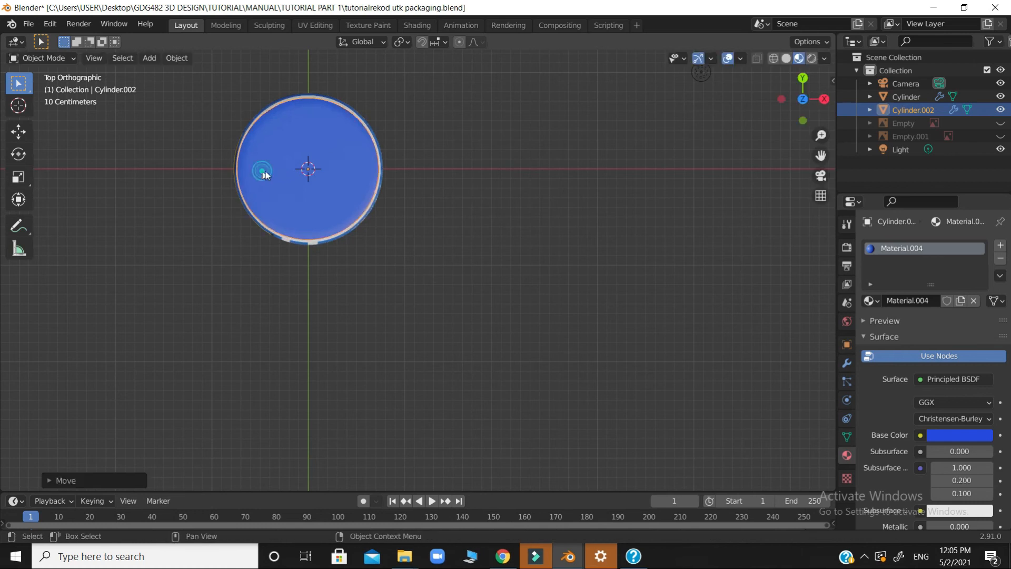
Step: Lower the lid along Z in front view until it sits over the can's rim
{"action": "left_click_drag", "start_coordinate": [798, 99], "coordinate": [842, 10]}
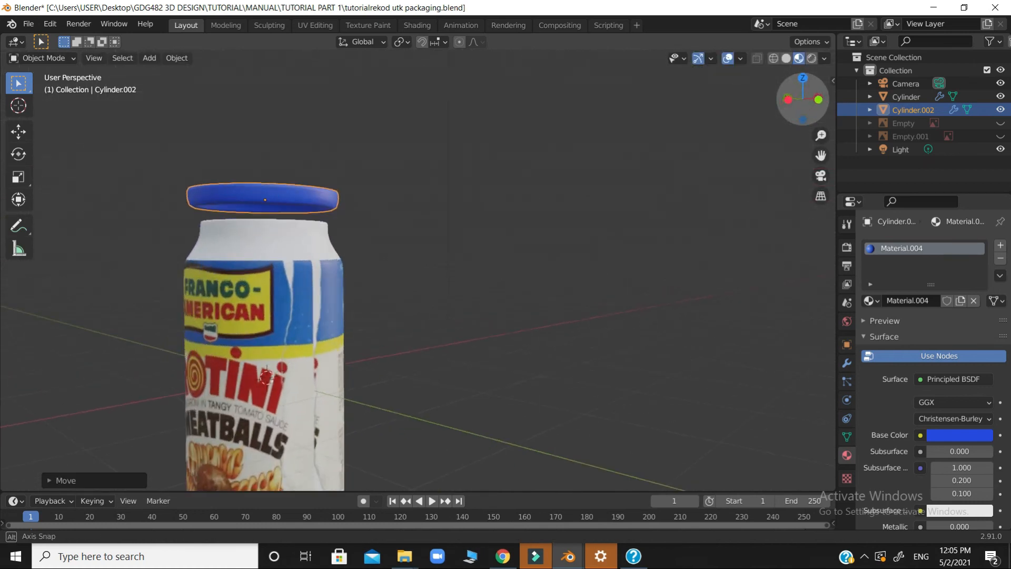
{"action": "key", "text": "KP_5"}
{"action": "key", "text": "KP_1"}
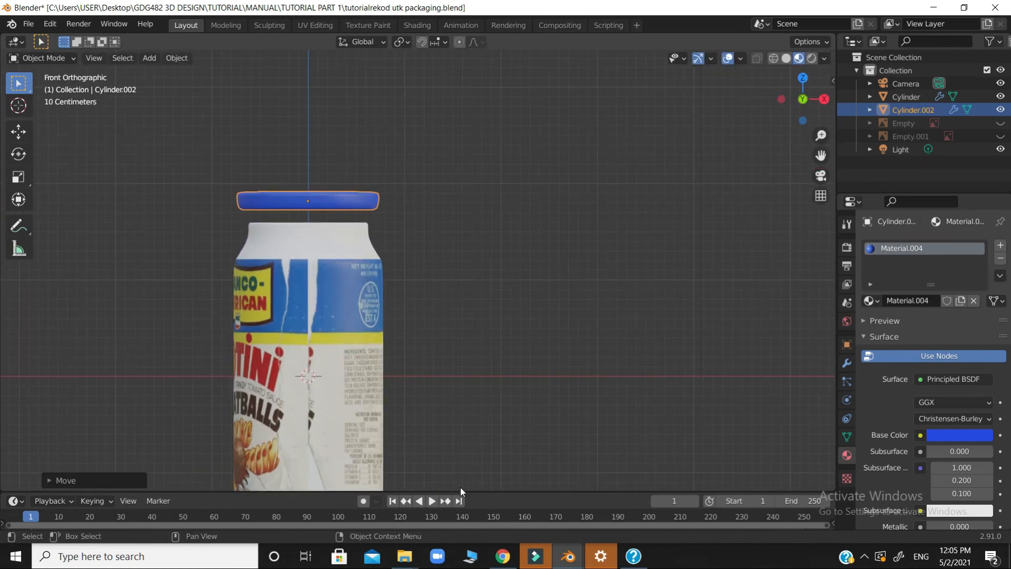
{"action": "key", "text": "g"}
{"action": "key", "text": "z"}
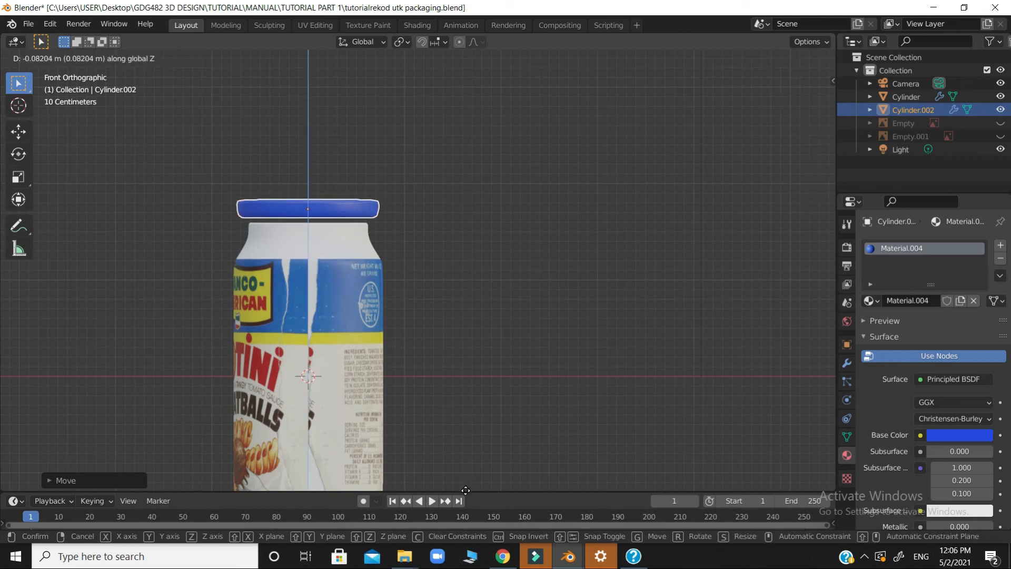
{"action": "left_click", "coordinate": [464, 60]}
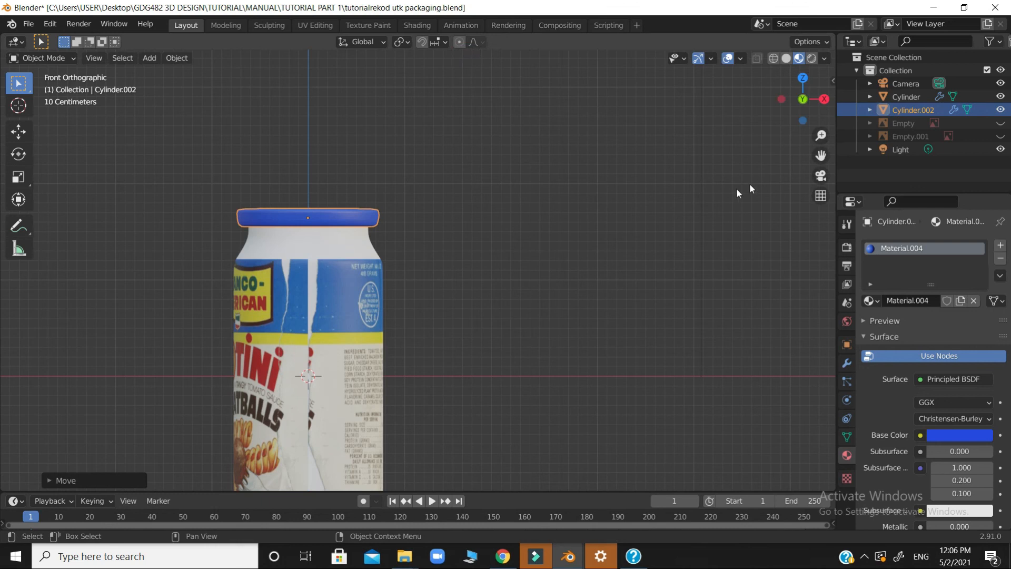
Step: Deselect the lid and examine the closed, labelled can from several angles in material preview
{"action": "middle_click_drag", "start_coordinate": [529, 201], "coordinate": [706, 178], "text": "shift"}
{"action": "middle_click_drag", "start_coordinate": [621, 219], "coordinate": [640, 254]}
{"action": "left_click_drag", "start_coordinate": [786, 111], "coordinate": [620, 190]}
{"action": "left_click", "coordinate": [453, 219]}
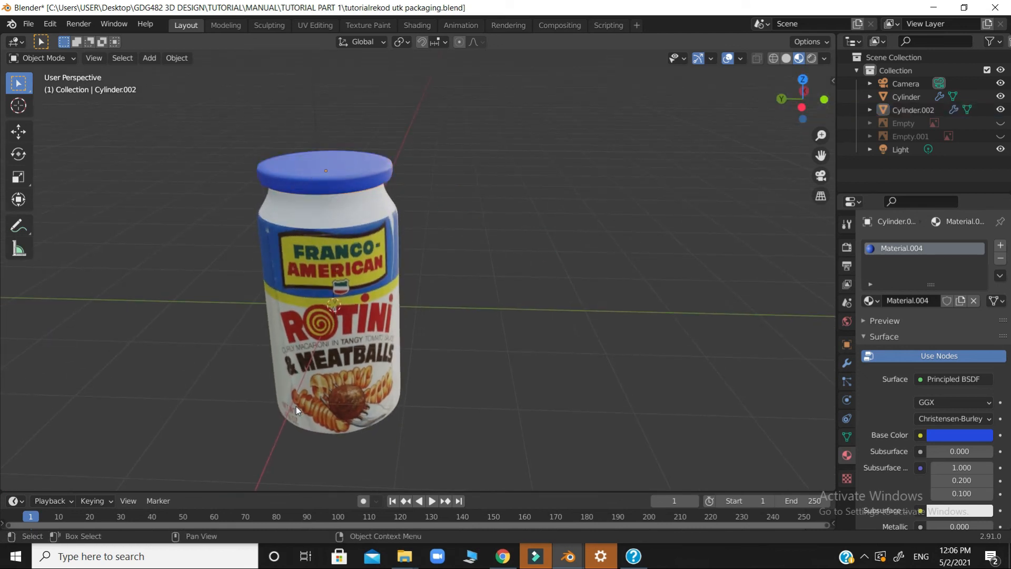
{"action": "left_click_drag", "start_coordinate": [802, 101], "coordinate": [573, 202]}
{"action": "left_click_drag", "start_coordinate": [802, 101], "coordinate": [636, 219]}
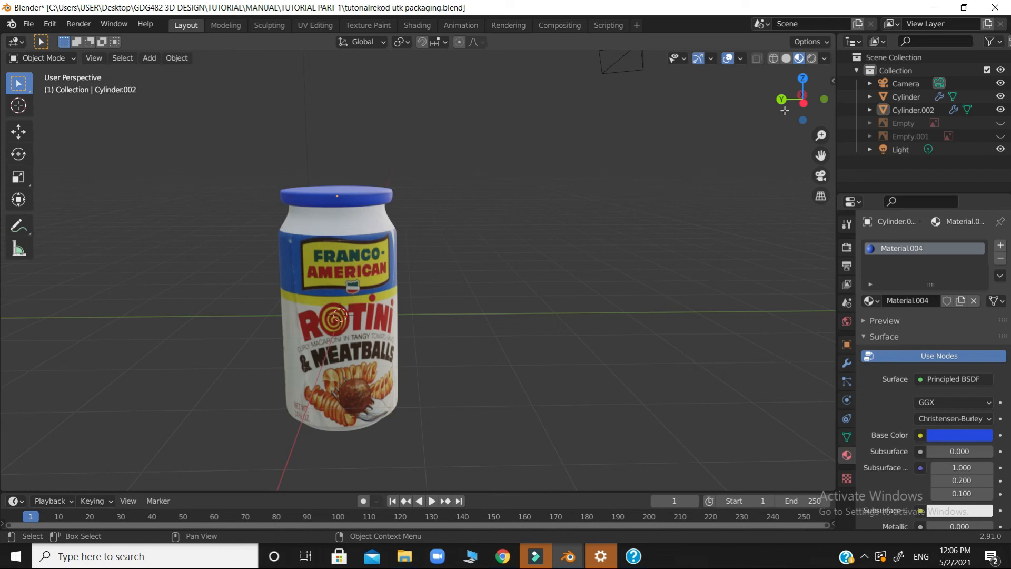
{"action": "left_click_drag", "start_coordinate": [803, 100], "coordinate": [758, 101]}
{"action": "left_click_drag", "start_coordinate": [363, 207], "coordinate": [476, 200]}
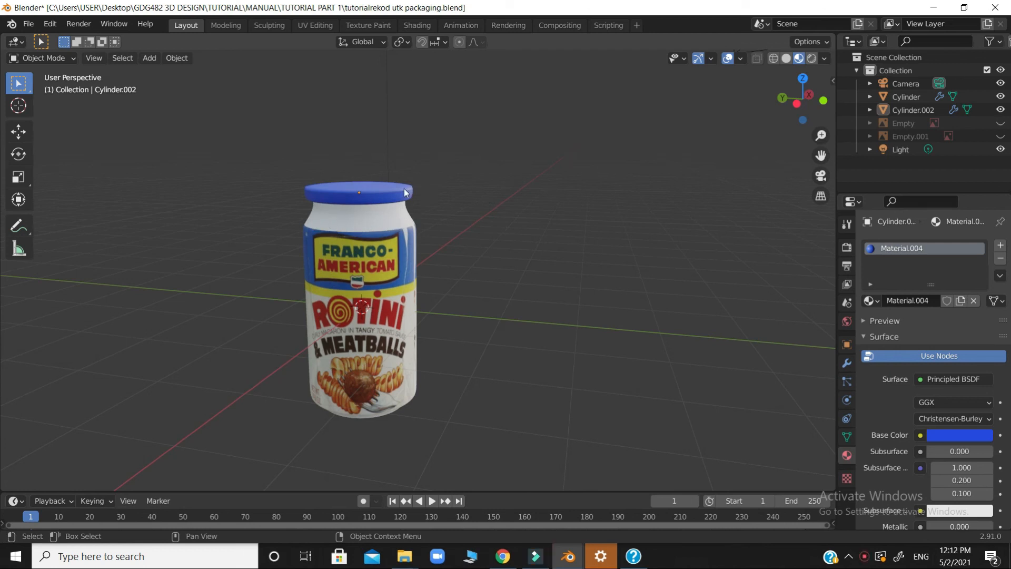
Step: Lower the roughness of the lid's material to 0.256 and check the blue lid's shine
{"action": "left_click", "coordinate": [399, 192]}
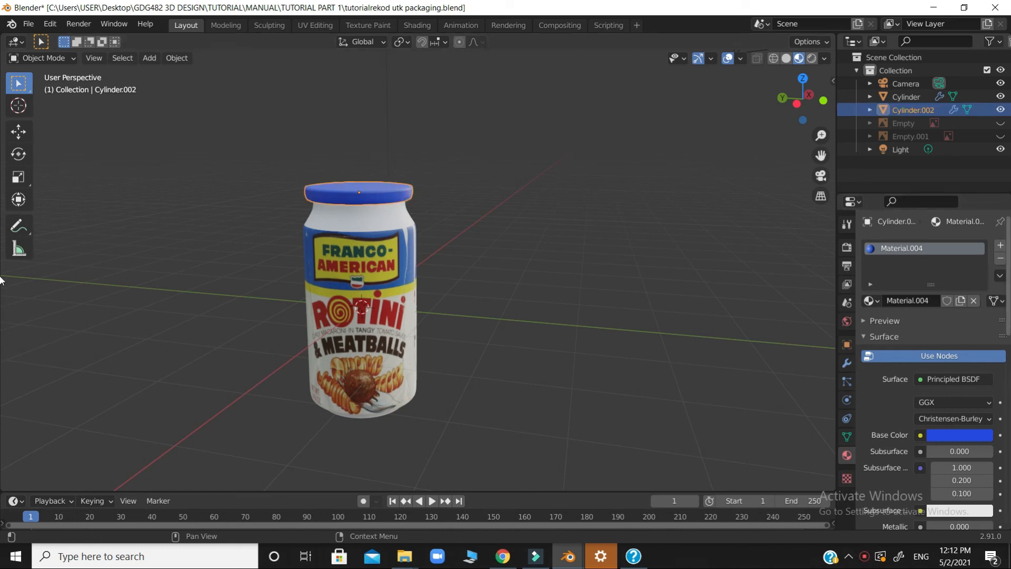
{"action": "scroll", "coordinate": [936, 339], "scroll_direction": "down", "scroll_amount": 10}
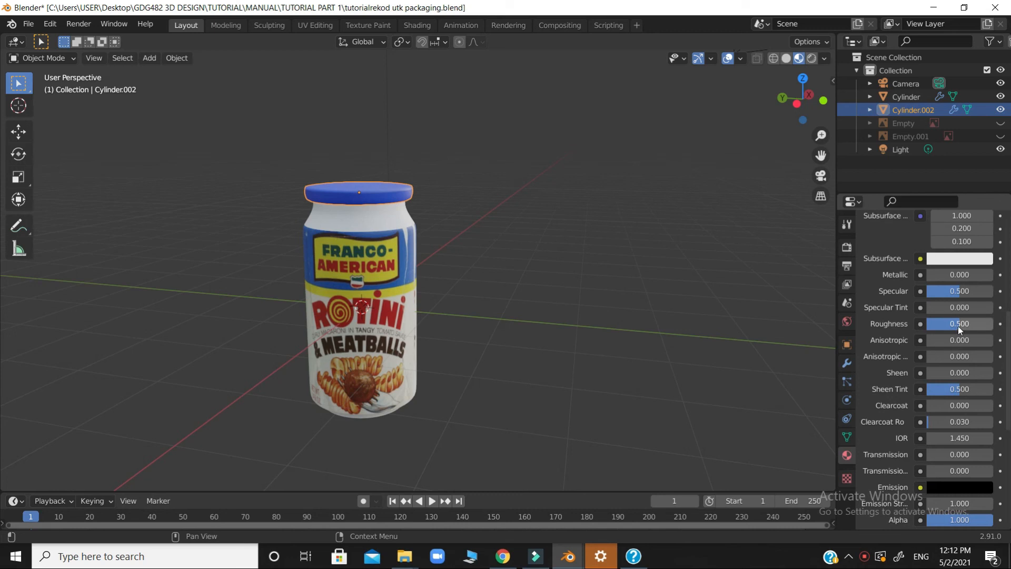
{"action": "left_click_drag", "start_coordinate": [958, 326], "coordinate": [944, 326]}
{"action": "left_click_drag", "start_coordinate": [802, 98], "coordinate": [772, 111]}
{"action": "scroll", "coordinate": [619, 167], "scroll_direction": "up", "scroll_amount": 4}
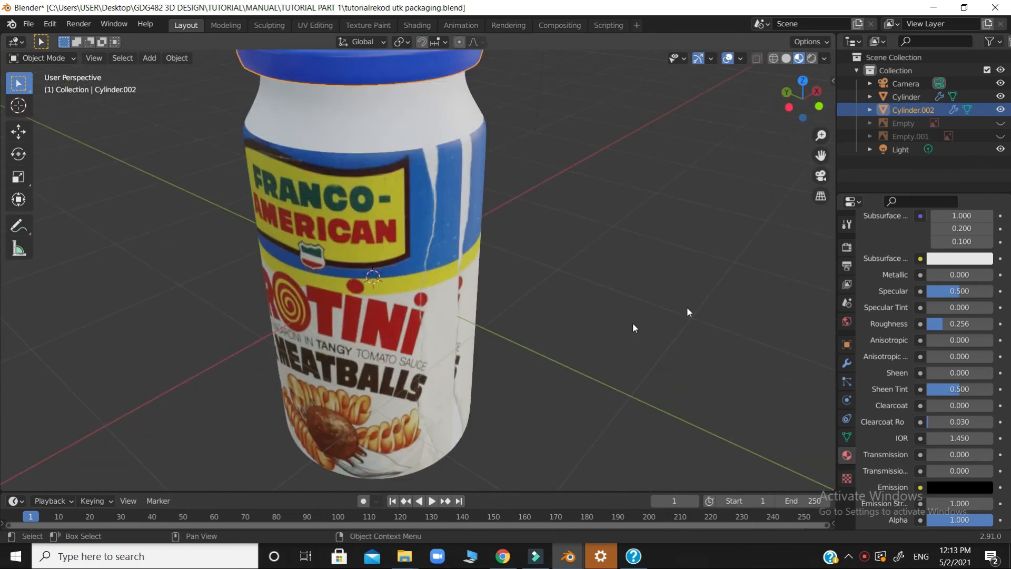
{"action": "left_click_drag", "start_coordinate": [515, 185], "coordinate": [494, 286], "text": "alt"}
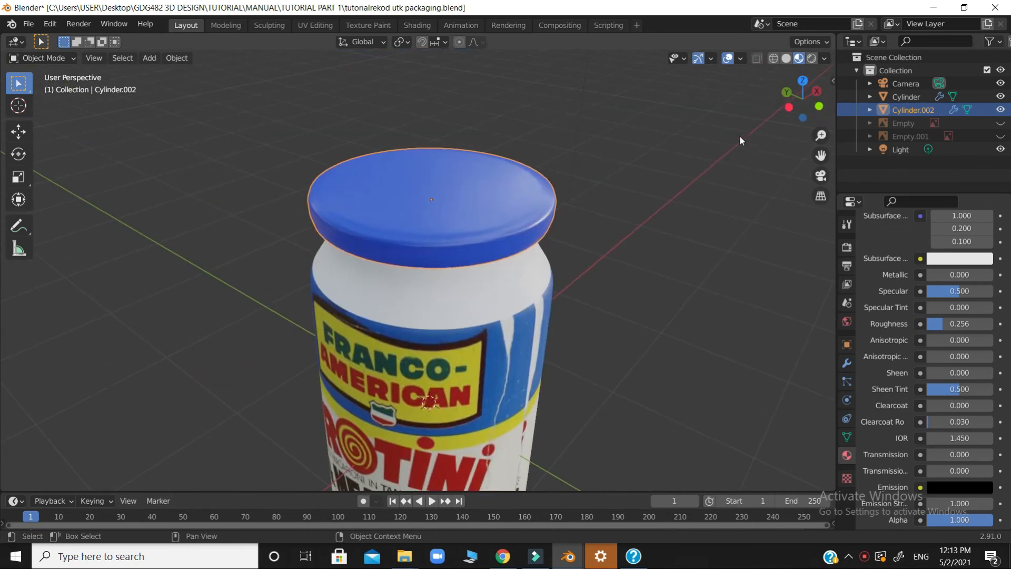
{"action": "mouse_move", "coordinate": [798, 103]}
{"action": "left_mouse_down"}
{"action": "mouse_move", "coordinate": [797, 131]}
{"action": "mouse_move", "coordinate": [805, 103]}
{"action": "left_mouse_up"}
{"action": "scroll", "coordinate": [656, 204], "scroll_direction": "up", "scroll_amount": 4}
{"action": "scroll", "coordinate": [684, 192], "scroll_direction": "down", "scroll_amount": 4}
{"action": "scroll", "coordinate": [654, 233], "scroll_direction": "down", "scroll_amount": 4}
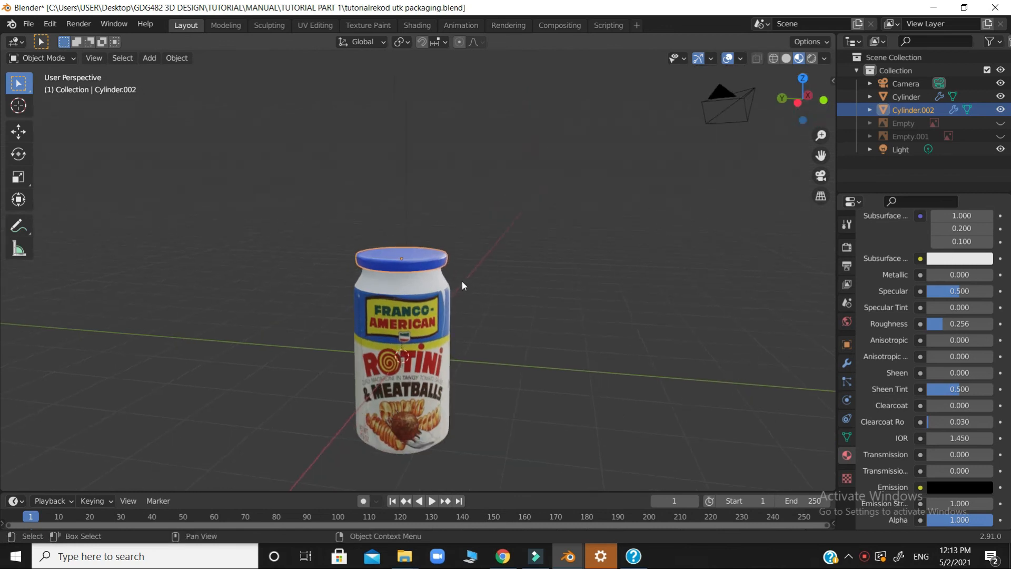
{"action": "left_click", "coordinate": [427, 289]}
{"action": "scroll", "coordinate": [1007, 285], "scroll_direction": "up", "scroll_amount": 8}
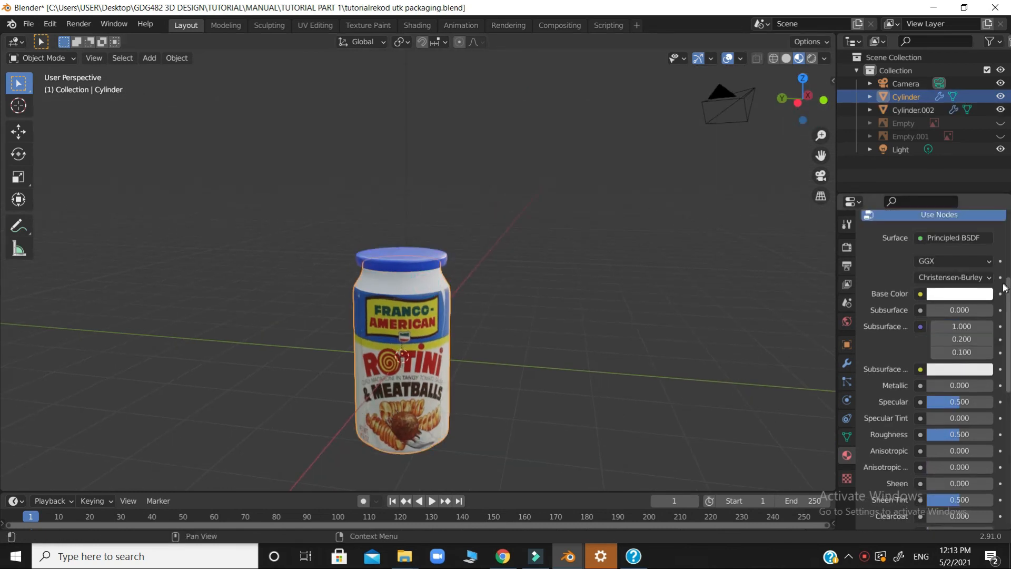
{"action": "scroll", "coordinate": [1007, 285], "scroll_direction": "up", "scroll_amount": 2}
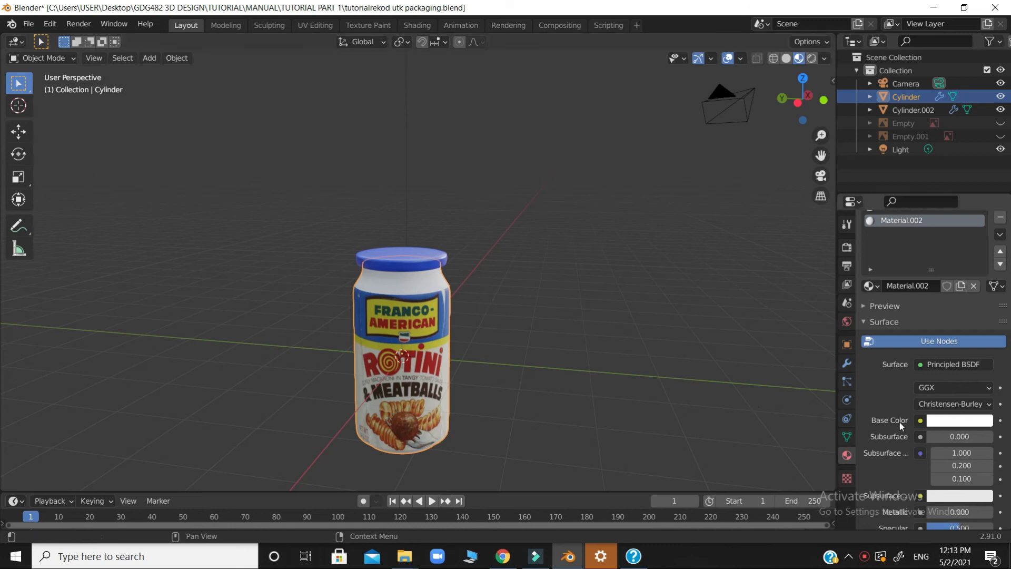
{"action": "left_click", "coordinate": [957, 422]}
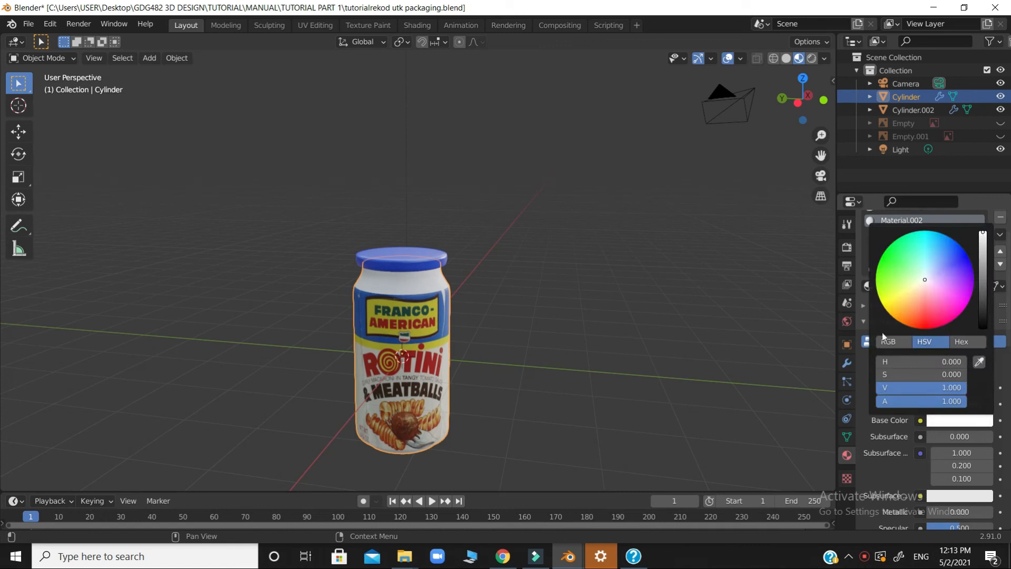
Step: Set the render engine to Cycles with GPU Compute as the device
{"action": "left_click", "coordinate": [846, 247]}
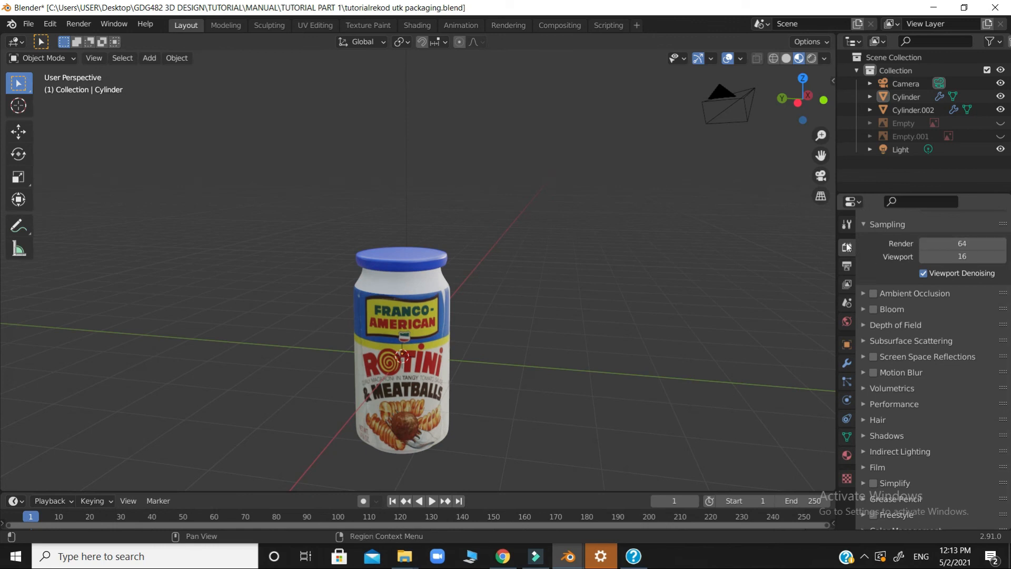
{"action": "scroll", "coordinate": [873, 279], "scroll_direction": "up", "scroll_amount": 2}
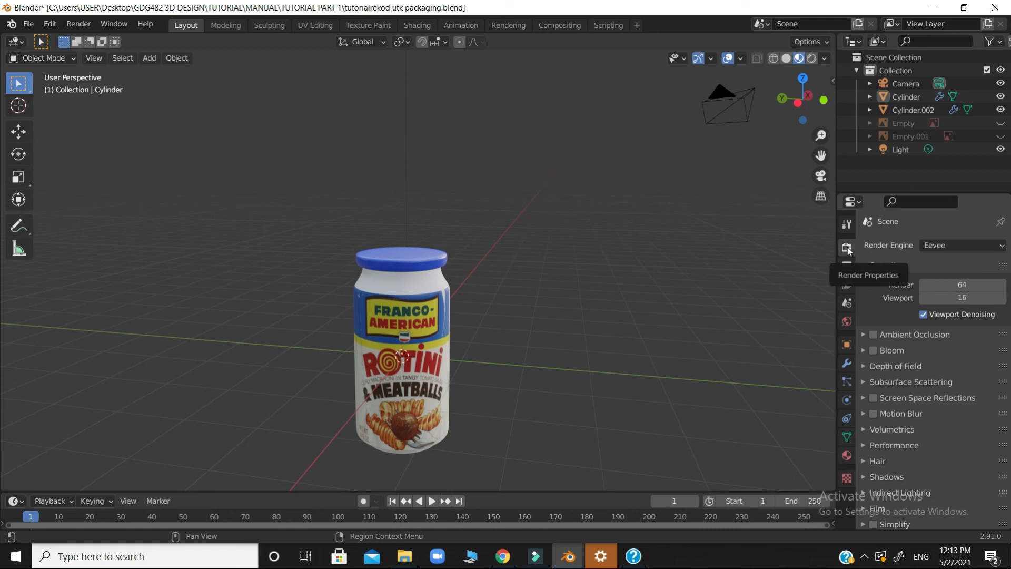
{"action": "left_click", "coordinate": [956, 246]}
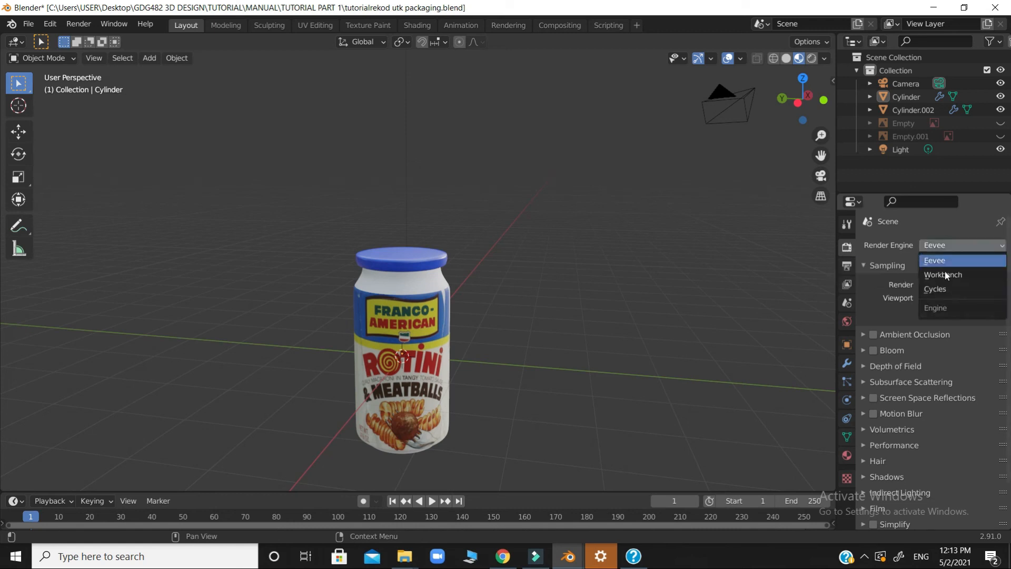
{"action": "left_click", "coordinate": [945, 290]}
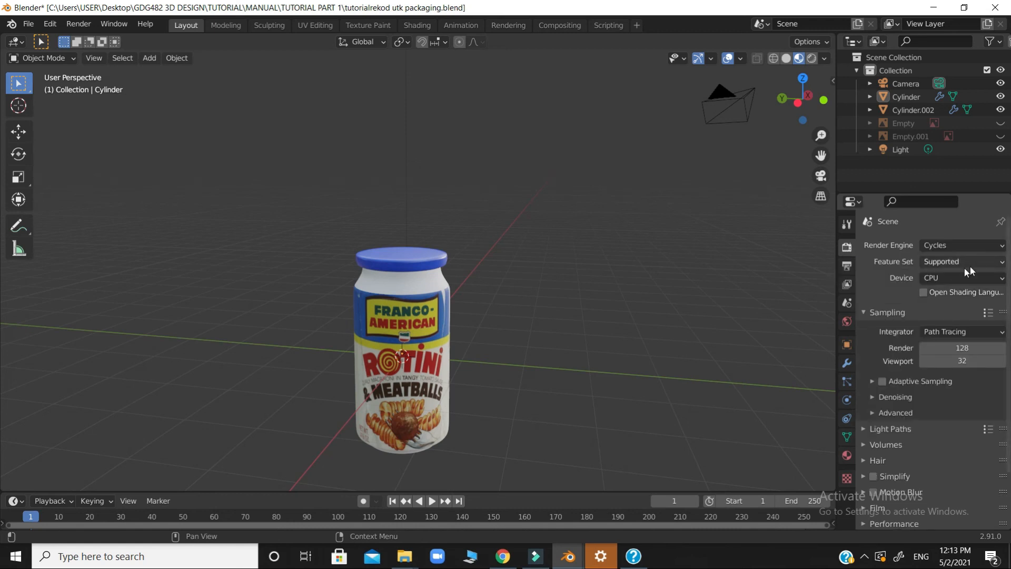
{"action": "left_click", "coordinate": [965, 276]}
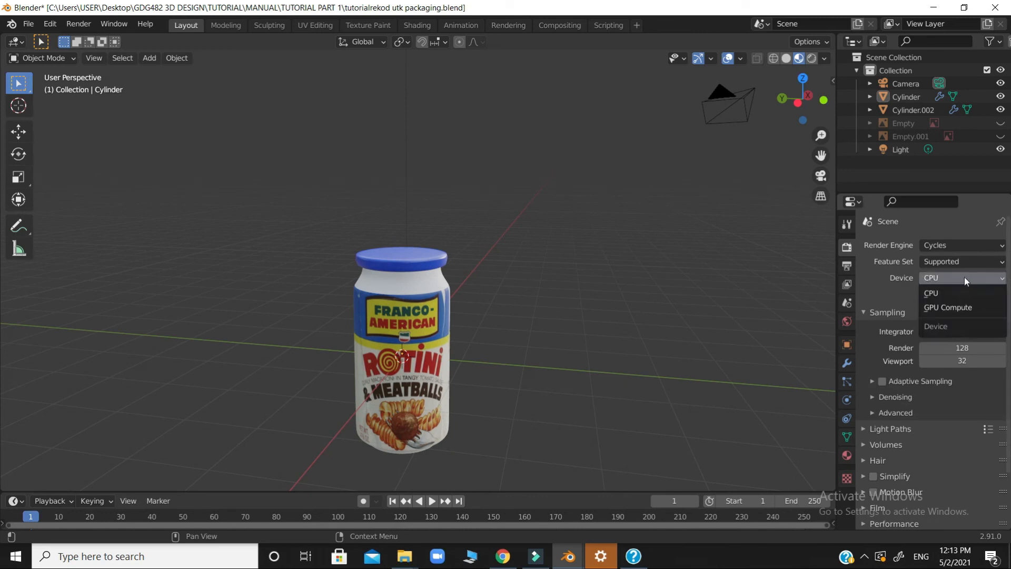
{"action": "left_click", "coordinate": [963, 306]}
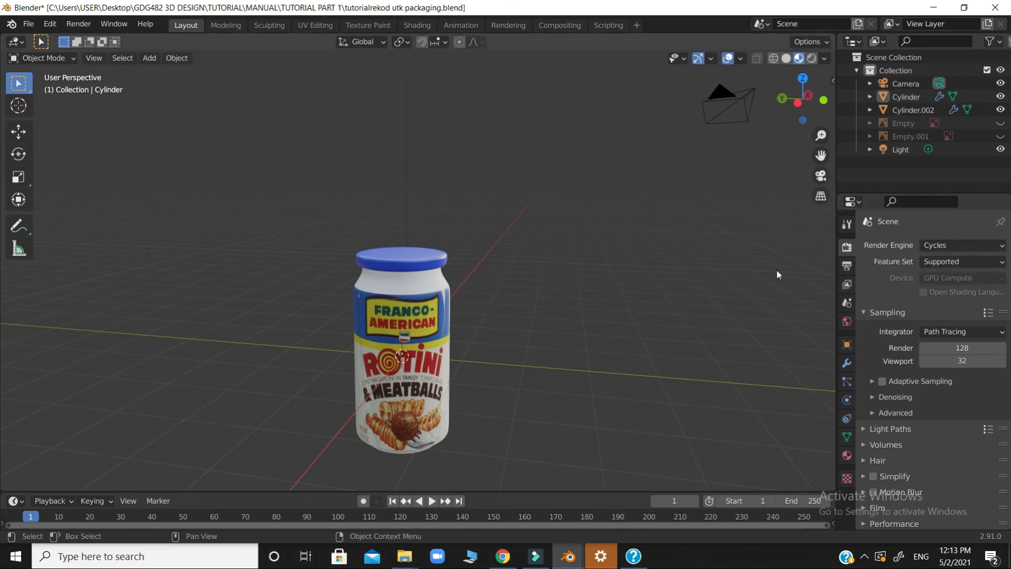
Step: Turn the can body's Material.002 into clear glass with transmission 1.000 and roughness 0.000
{"action": "left_click", "coordinate": [844, 455]}
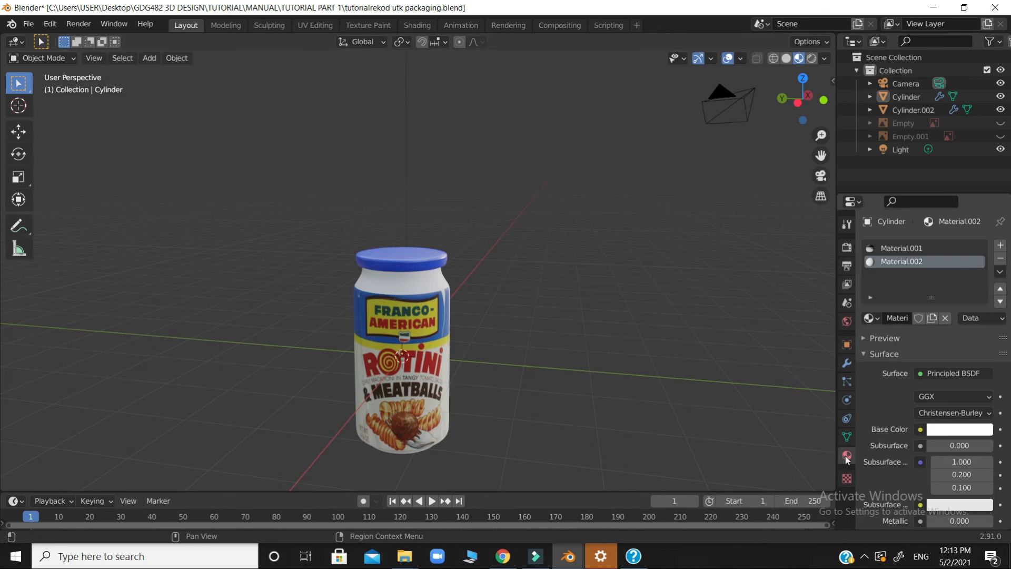
{"action": "left_click", "coordinate": [421, 282]}
{"action": "left_click_drag", "start_coordinate": [1008, 342], "coordinate": [1008, 472]}
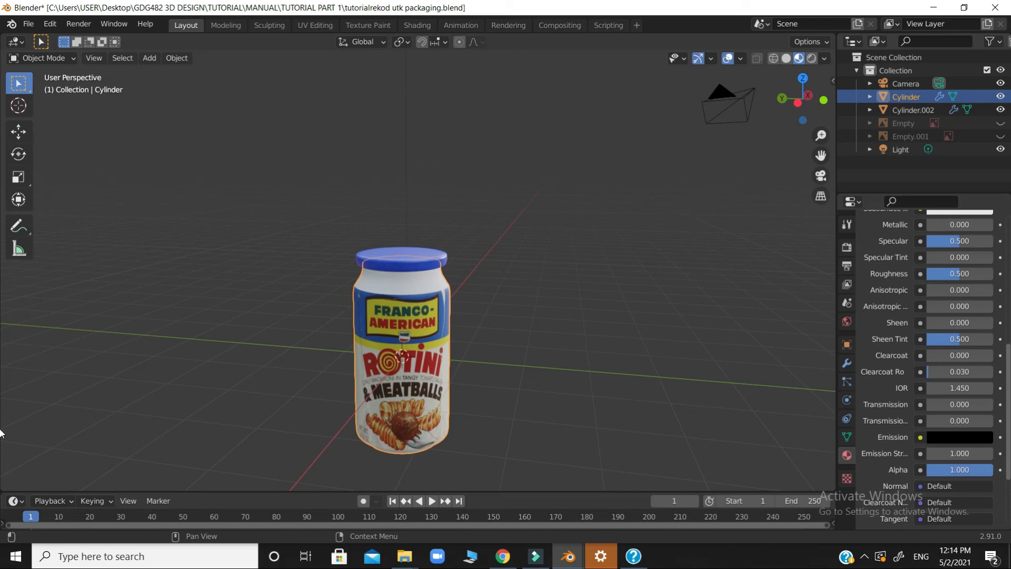
{"action": "left_click_drag", "start_coordinate": [1007, 398], "coordinate": [1007, 438]}
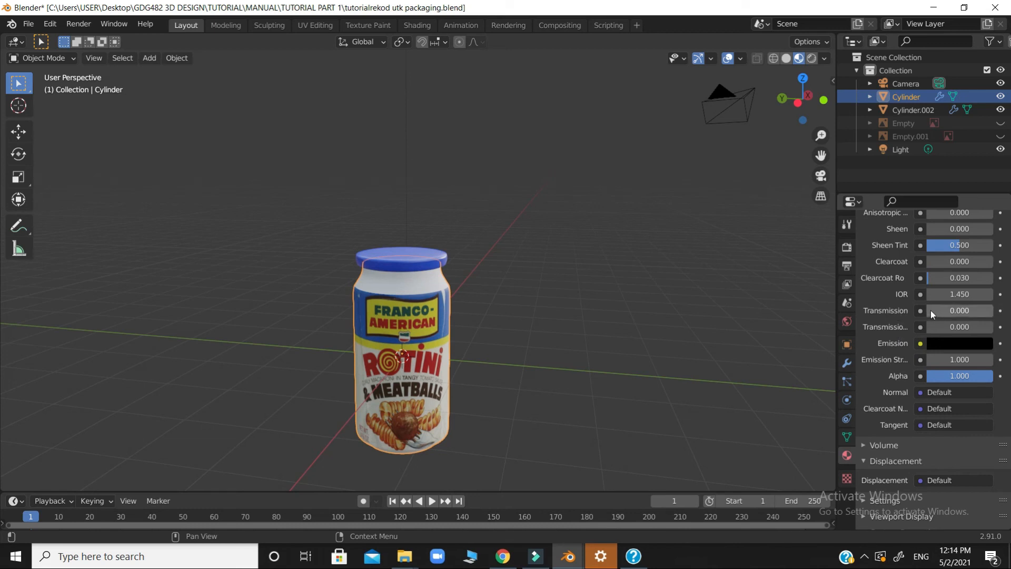
{"action": "left_click_drag", "start_coordinate": [928, 311], "coordinate": [997, 314]}
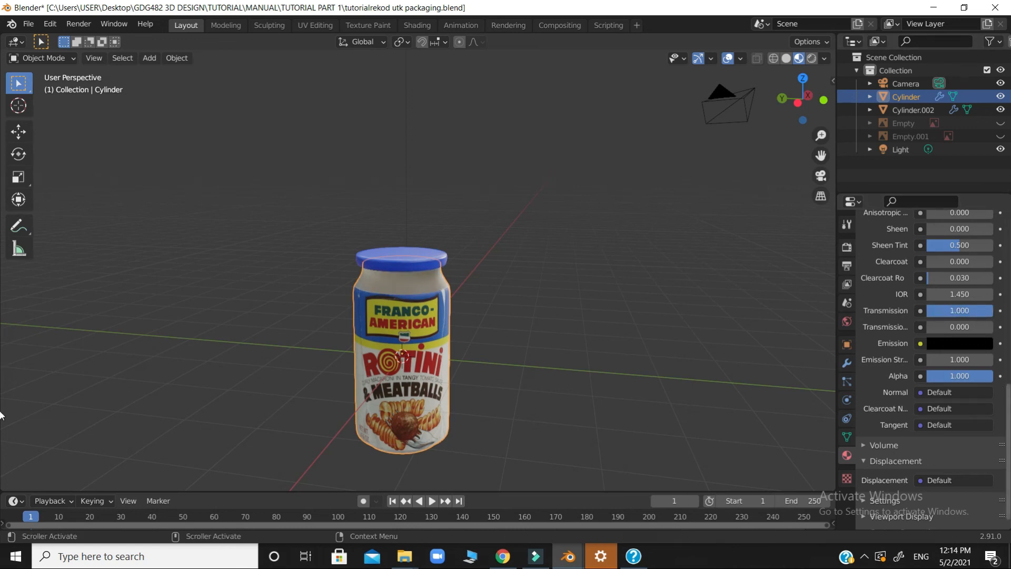
{"action": "mouse_move", "coordinate": [1009, 399]}
{"action": "left_mouse_down"}
{"action": "mouse_move", "coordinate": [1009, 334]}
{"action": "mouse_move", "coordinate": [925, 340]}
{"action": "left_mouse_up"}
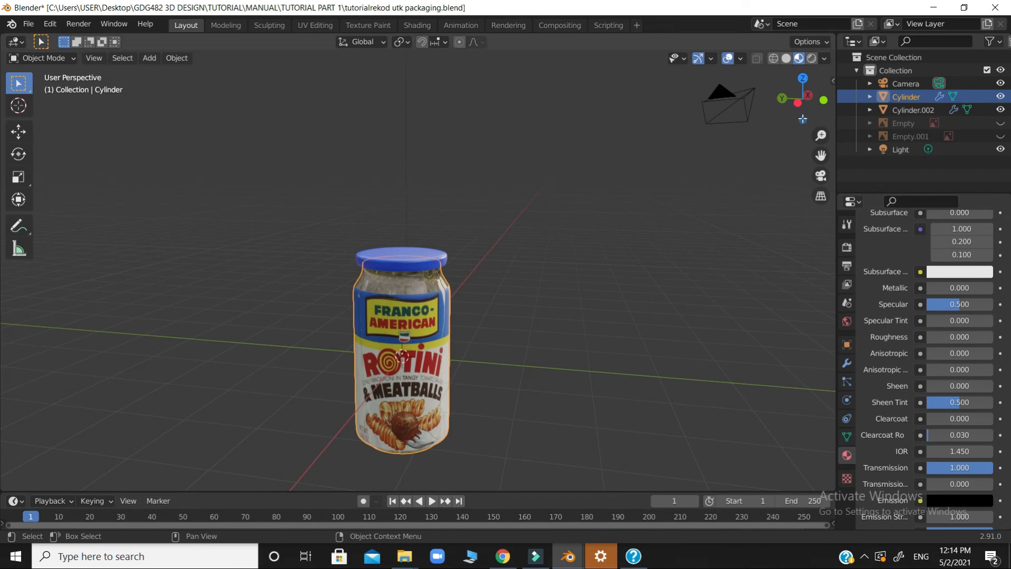
Step: Examine the transparent neck and base of the labelled container from several angles and distances
{"action": "left_click_drag", "start_coordinate": [803, 100], "coordinate": [561, 207]}
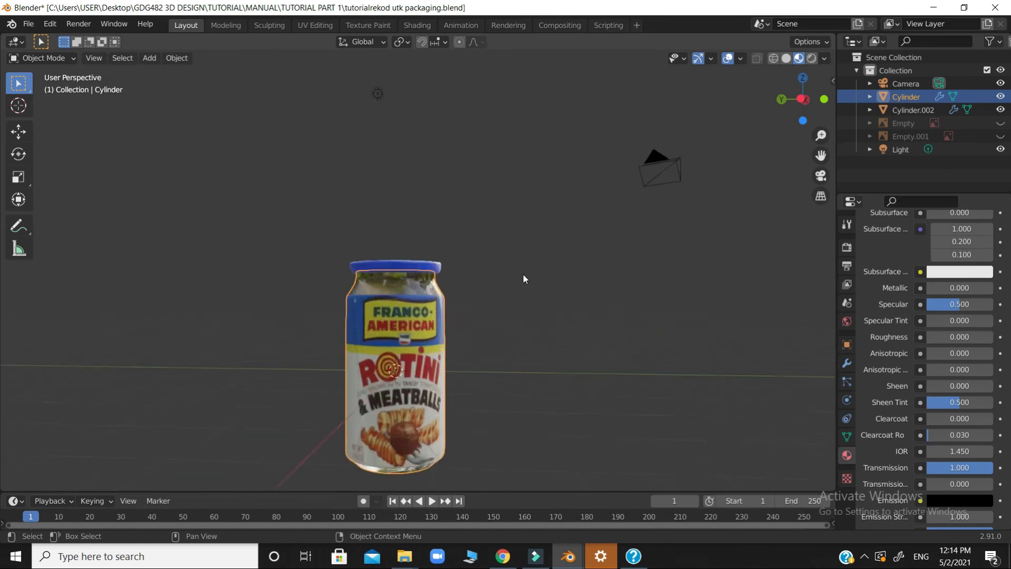
{"action": "scroll", "coordinate": [579, 247], "scroll_direction": "up", "scroll_amount": 6}
{"action": "left_click_drag", "start_coordinate": [801, 102], "coordinate": [715, 184]}
{"action": "scroll", "coordinate": [684, 222], "scroll_direction": "down", "scroll_amount": 4}
{"action": "mouse_move", "coordinate": [785, 109]}
{"action": "left_mouse_down"}
{"action": "mouse_move", "coordinate": [817, 104]}
{"action": "mouse_move", "coordinate": [799, 120]}
{"action": "mouse_move", "coordinate": [794, 105]}
{"action": "mouse_move", "coordinate": [808, 129]}
{"action": "mouse_move", "coordinate": [789, 108]}
{"action": "mouse_move", "coordinate": [821, 106]}
{"action": "mouse_move", "coordinate": [763, 103]}
{"action": "mouse_move", "coordinate": [772, 104]}
{"action": "left_mouse_up"}
{"action": "scroll", "coordinate": [684, 197], "scroll_direction": "down", "scroll_amount": 4}
{"action": "scroll", "coordinate": [581, 227], "scroll_direction": "up", "scroll_amount": 4}
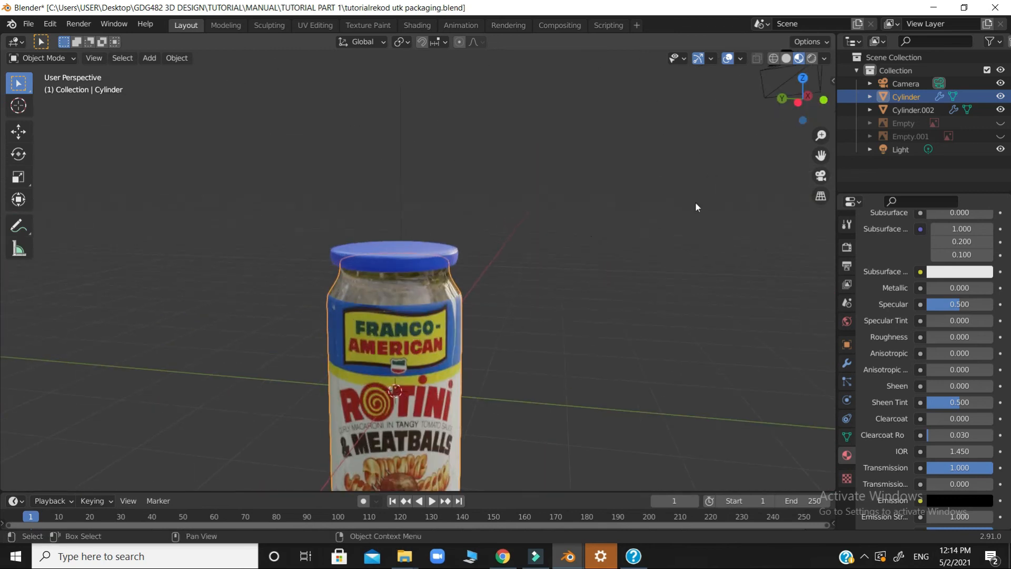
{"action": "scroll", "coordinate": [693, 203], "scroll_direction": "down", "scroll_amount": 3}
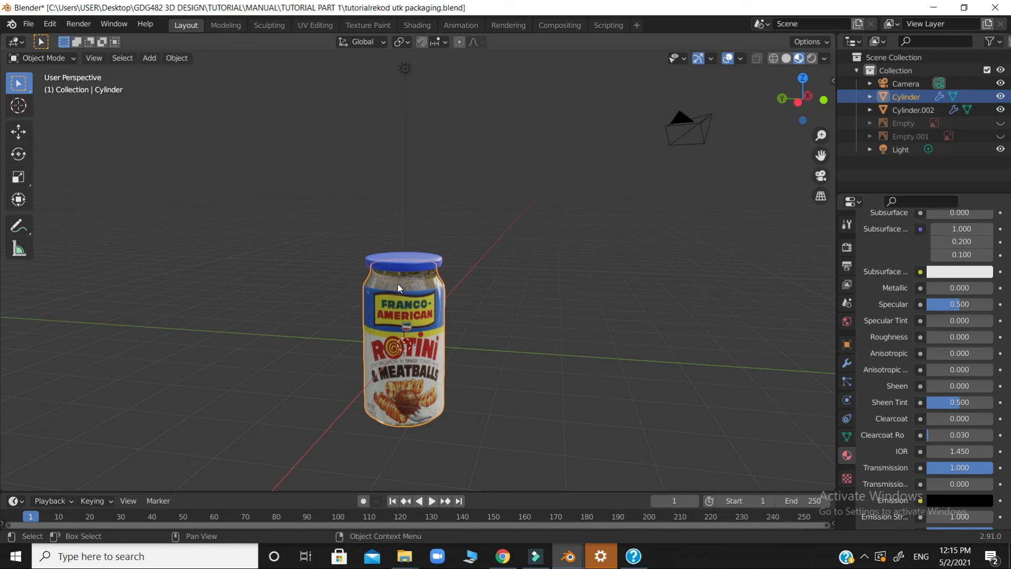
Step: Apply smooth shading to the labelled glass body
{"action": "right_click", "coordinate": [489, 268]}
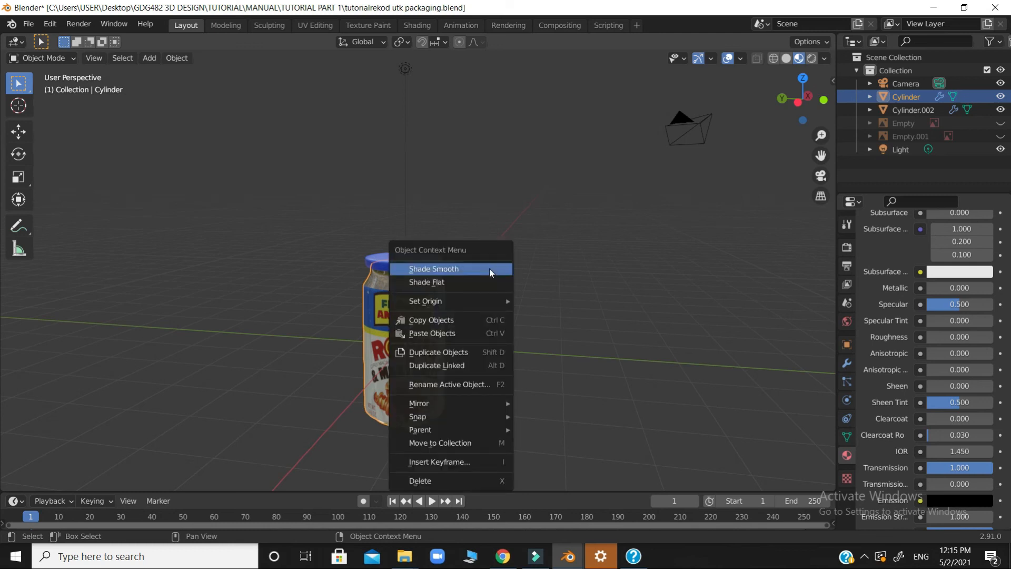
{"action": "left_click", "coordinate": [489, 268]}
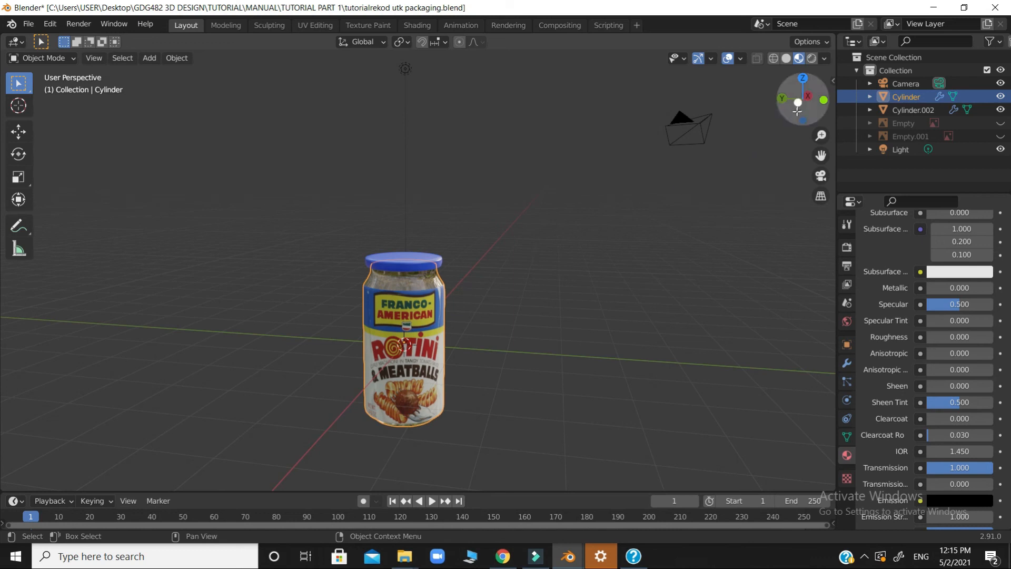
{"action": "mouse_move", "coordinate": [795, 110]}
{"action": "left_mouse_down"}
{"action": "mouse_move", "coordinate": [798, 179]}
{"action": "mouse_move", "coordinate": [788, 105]}
{"action": "mouse_move", "coordinate": [864, 107]}
{"action": "mouse_move", "coordinate": [885, 120]}
{"action": "mouse_move", "coordinate": [712, 98]}
{"action": "mouse_move", "coordinate": [790, 96]}
{"action": "mouse_move", "coordinate": [824, 119]}
{"action": "mouse_move", "coordinate": [799, 131]}
{"action": "mouse_move", "coordinate": [797, 82]}
{"action": "mouse_move", "coordinate": [795, 114]}
{"action": "left_mouse_up"}
{"action": "scroll", "coordinate": [605, 188], "scroll_direction": "up", "scroll_amount": 4}
{"action": "scroll", "coordinate": [709, 178], "scroll_direction": "down", "scroll_amount": 1}
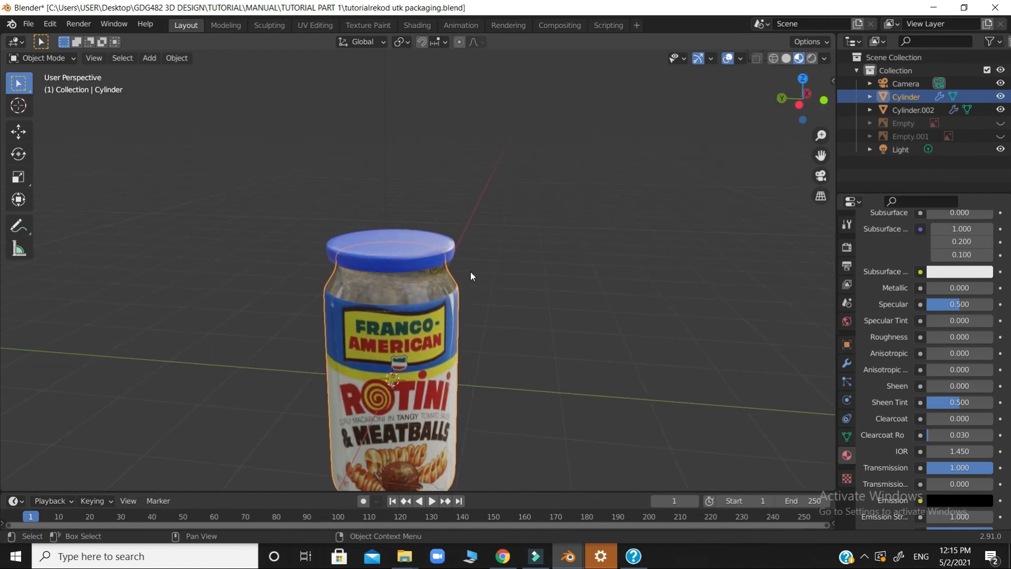
Step: Switch the viewport to rendered shading and view the jar from above
{"action": "left_click", "coordinate": [813, 59]}
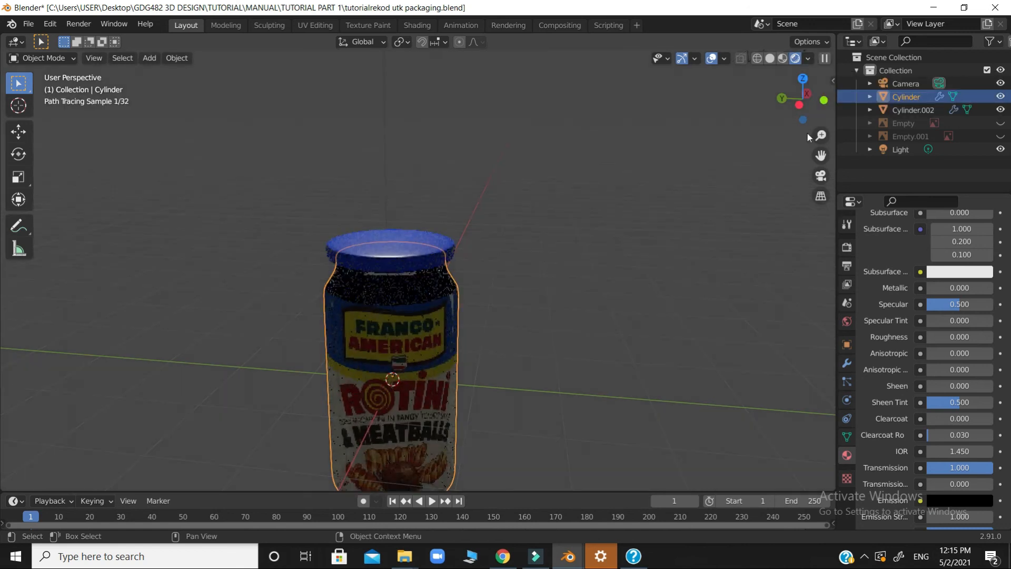
{"action": "left_click_drag", "start_coordinate": [801, 111], "coordinate": [648, 221]}
{"action": "scroll", "coordinate": [648, 221], "scroll_direction": "up", "scroll_amount": 7}
{"action": "left_click_drag", "start_coordinate": [802, 109], "coordinate": [661, 190]}
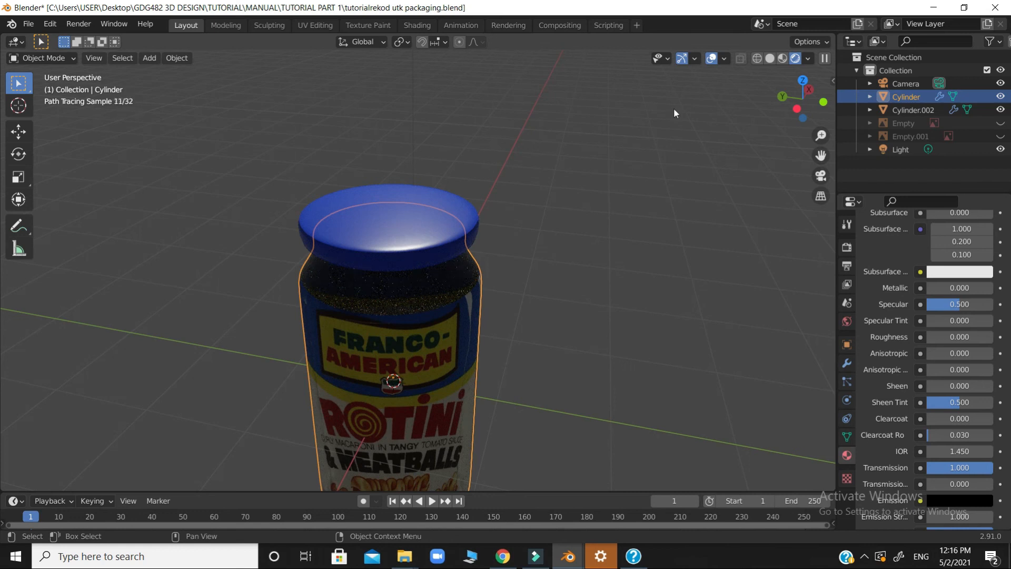
Step: Examine the lid and the glass neck up close in the Cycles rendered view from several angles
{"action": "left_click_drag", "start_coordinate": [793, 112], "coordinate": [809, 84]}
{"action": "scroll", "coordinate": [577, 255], "scroll_direction": "down", "scroll_amount": 1}
{"action": "scroll", "coordinate": [578, 258], "scroll_direction": "down", "scroll_amount": 1}
{"action": "scroll", "coordinate": [586, 253], "scroll_direction": "up", "scroll_amount": 2}
{"action": "scroll", "coordinate": [804, 110], "scroll_direction": "up", "scroll_amount": 2}
{"action": "scroll", "coordinate": [685, 231], "scroll_direction": "down", "scroll_amount": 1}
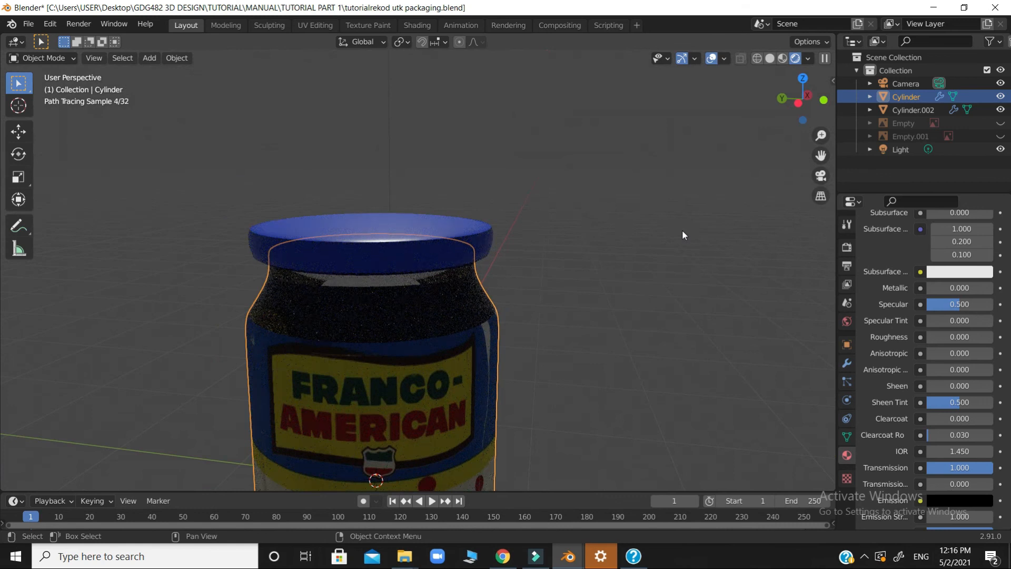
{"action": "mouse_move", "coordinate": [799, 114]}
{"action": "left_mouse_down"}
{"action": "mouse_move", "coordinate": [798, 101]}
{"action": "mouse_move", "coordinate": [803, 108]}
{"action": "left_mouse_up"}
{"action": "scroll", "coordinate": [678, 244], "scroll_direction": "down", "scroll_amount": 3}
{"action": "scroll", "coordinate": [569, 319], "scroll_direction": "up", "scroll_amount": 6}
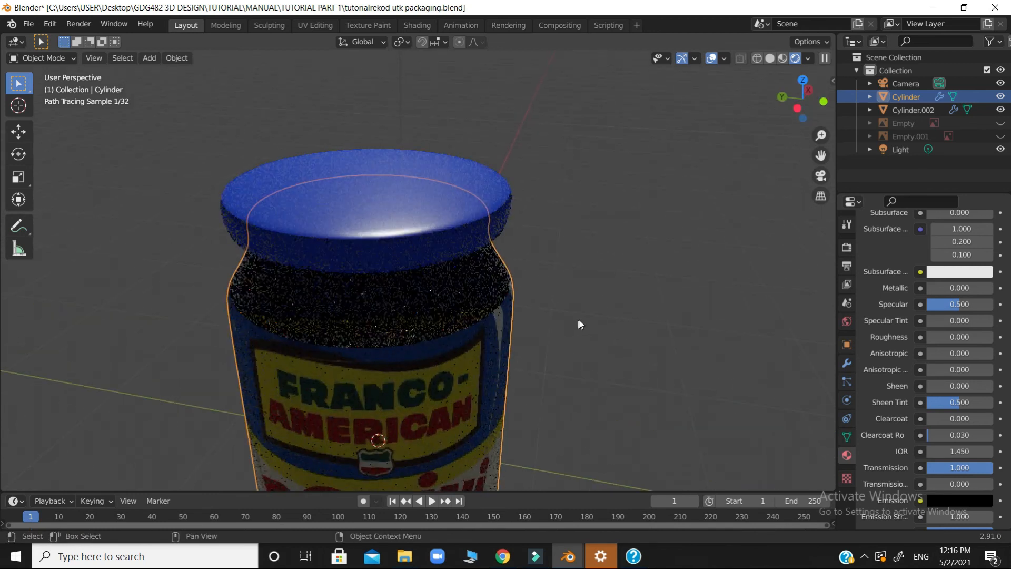
{"action": "scroll", "coordinate": [585, 319], "scroll_direction": "up", "scroll_amount": 2}
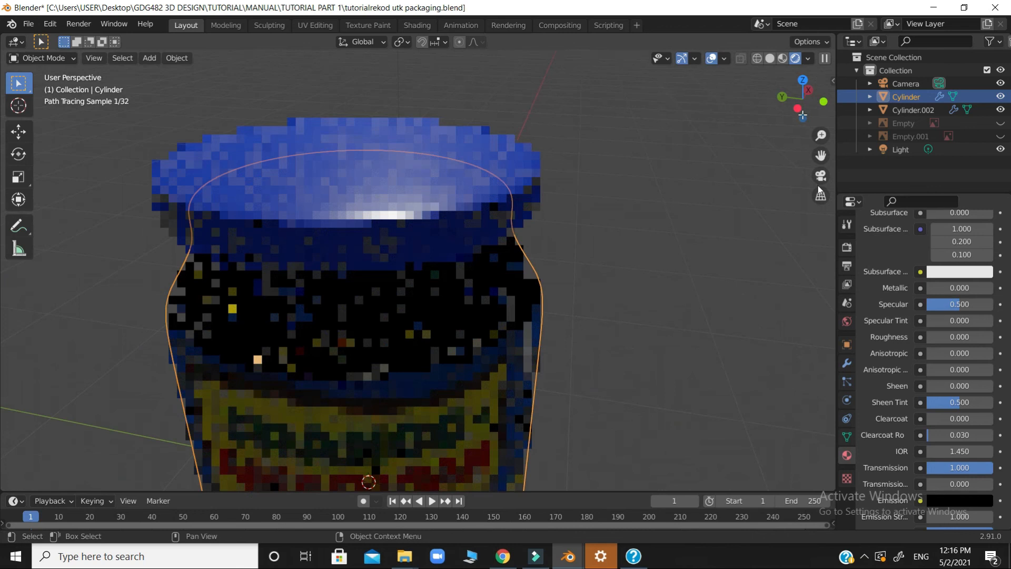
{"action": "scroll", "coordinate": [624, 248], "scroll_direction": "down", "scroll_amount": 2}
{"action": "scroll", "coordinate": [624, 256], "scroll_direction": "down", "scroll_amount": 2}
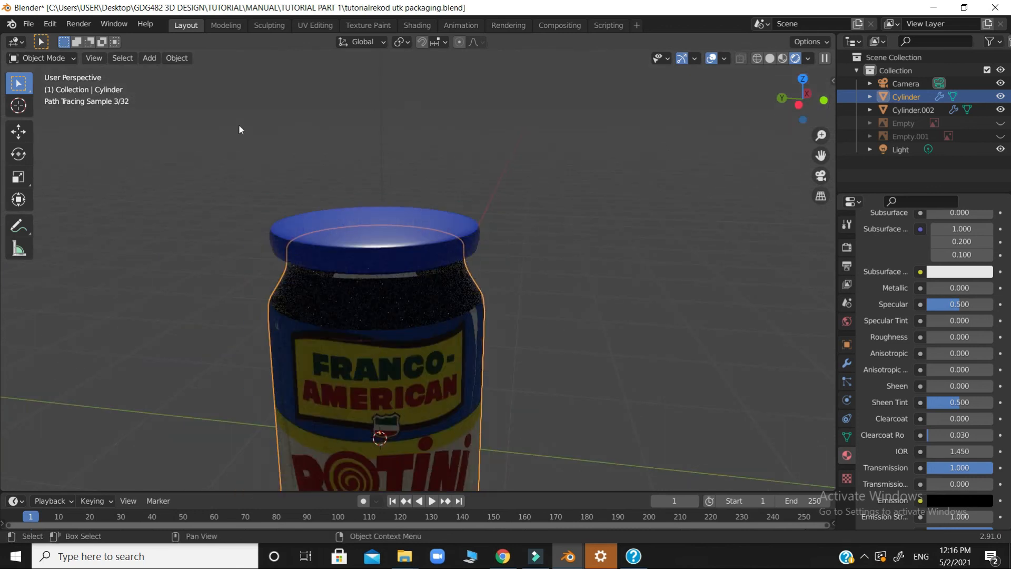
{"action": "left_click", "coordinate": [69, 28]}
{"action": "scroll", "coordinate": [643, 281], "scroll_direction": "down", "scroll_amount": 2}
{"action": "scroll", "coordinate": [644, 283], "scroll_direction": "up", "scroll_amount": 3}
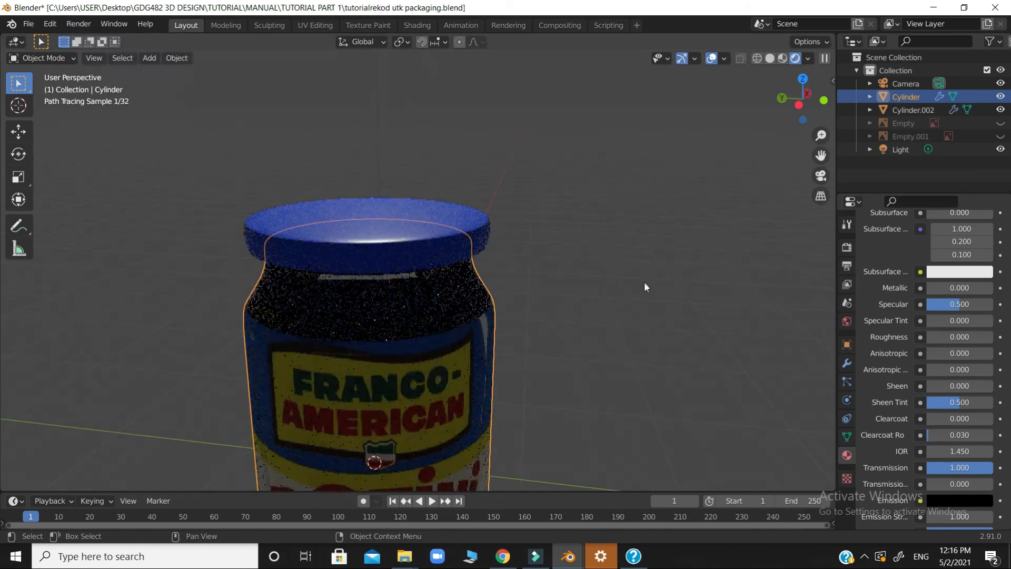
{"action": "scroll", "coordinate": [643, 282], "scroll_direction": "down", "scroll_amount": 5}
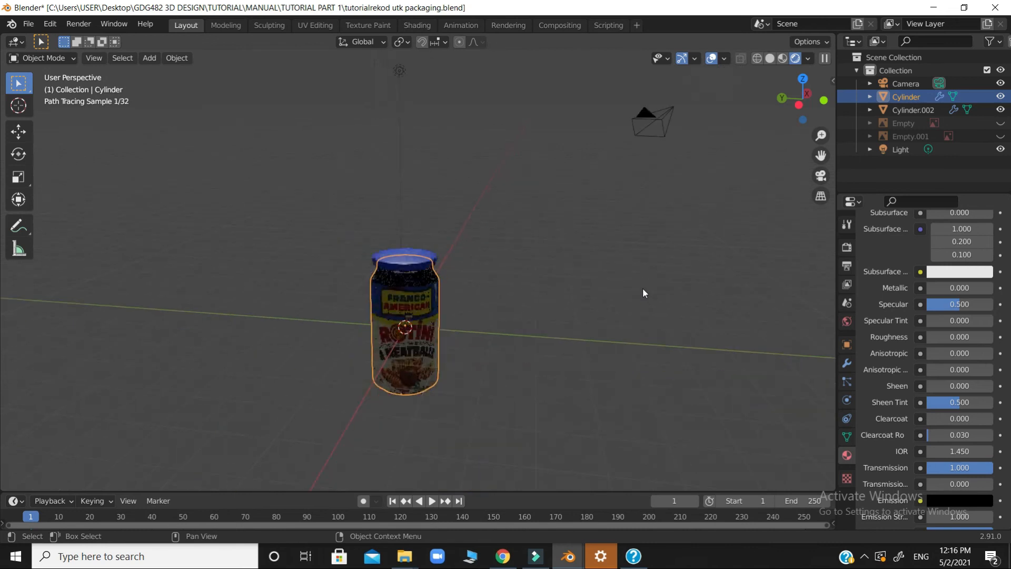
{"action": "scroll", "coordinate": [643, 288], "scroll_direction": "up", "scroll_amount": 3}
{"action": "scroll", "coordinate": [643, 287], "scroll_direction": "down", "scroll_amount": 3}
{"action": "scroll", "coordinate": [642, 288], "scroll_direction": "up", "scroll_amount": 1}
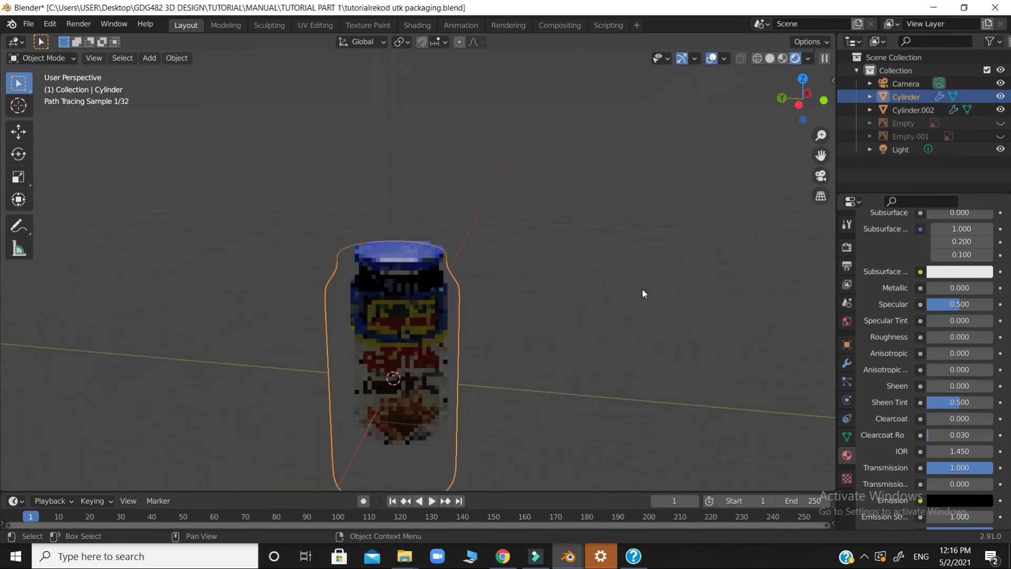
{"action": "scroll", "coordinate": [642, 288], "scroll_direction": "up", "scroll_amount": 2}
{"action": "scroll", "coordinate": [642, 289], "scroll_direction": "down", "scroll_amount": 1}
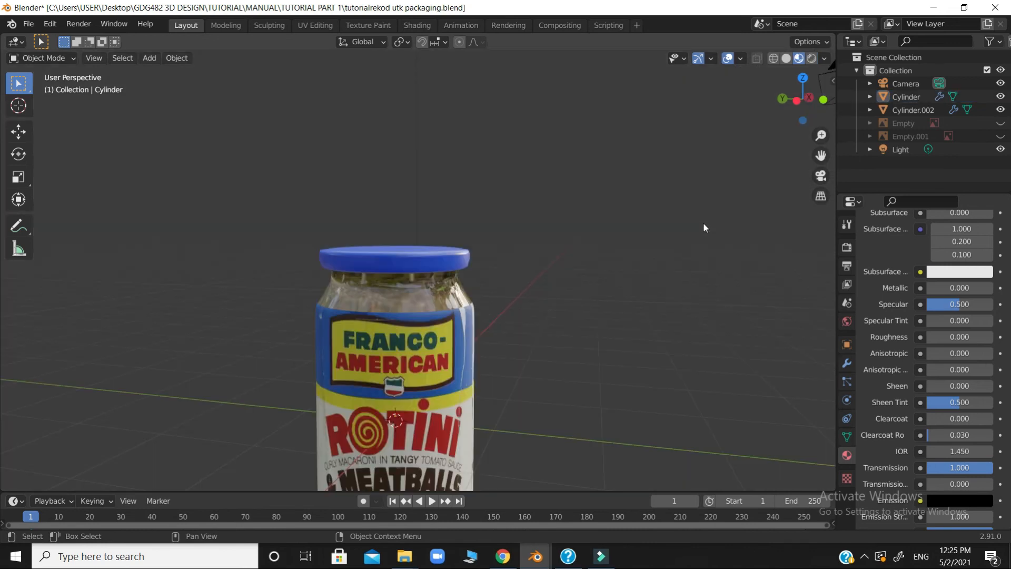